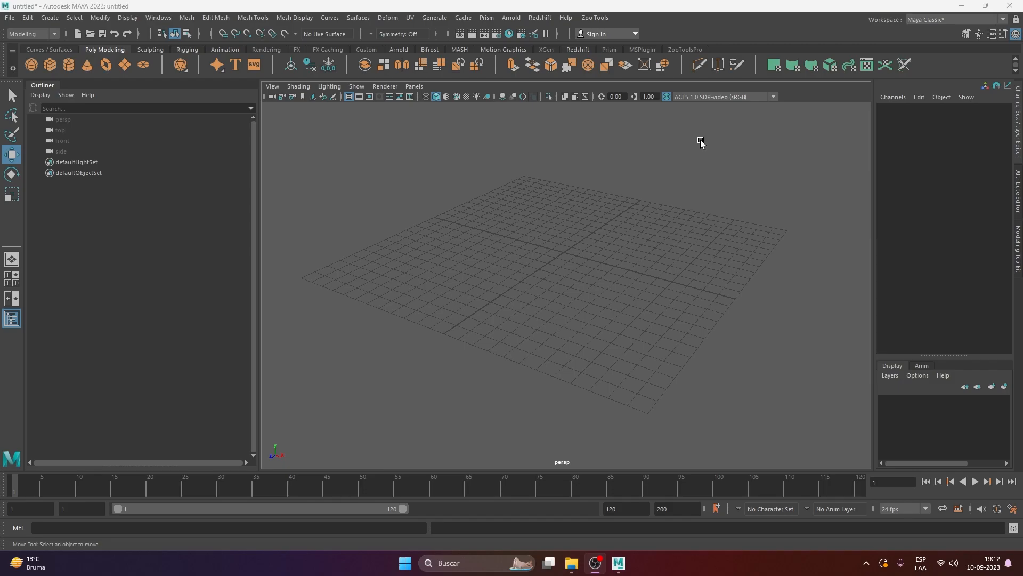
Step: Orbit, zoom and pan around the empty perspective grid to examine it from different angles and distances
alt+drag(686, 277, 656, 241)
alt+right_drag(656, 242, 663, 299)
alt+middle_drag(664, 300, 643, 258)
alt+drag(643, 258, 638, 210)
alt+right_drag(644, 209, 868, 270)
alt+right_drag(950, 284, 666, 264)
alt+middle_drag(653, 257, 679, 249)
alt+right_drag(679, 249, 586, 289)
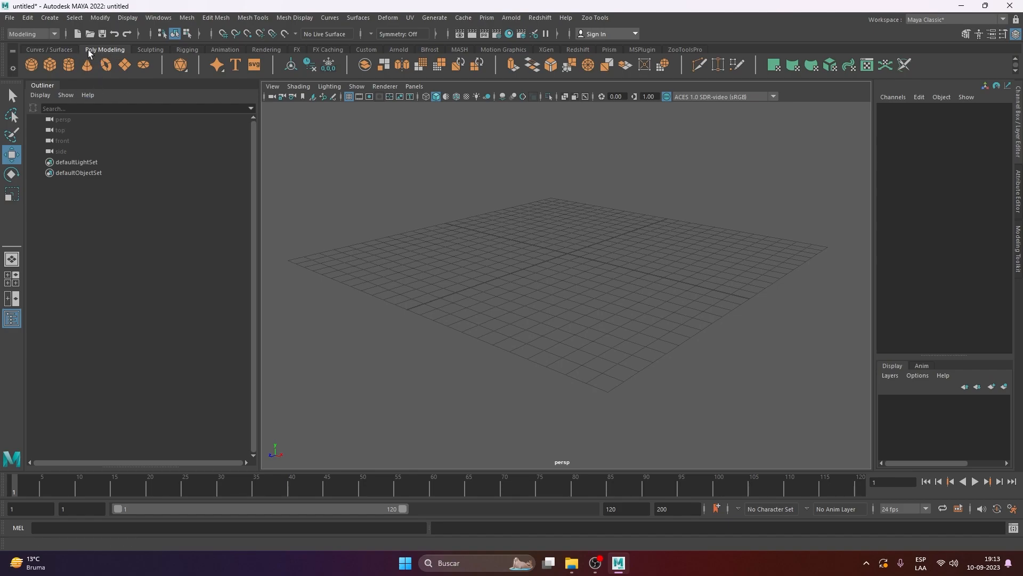
Step: Create a polygon sphere, cube, cylinder, cone, torus and plane at the origin, with isolation switched off so all are shown
click(33, 68)
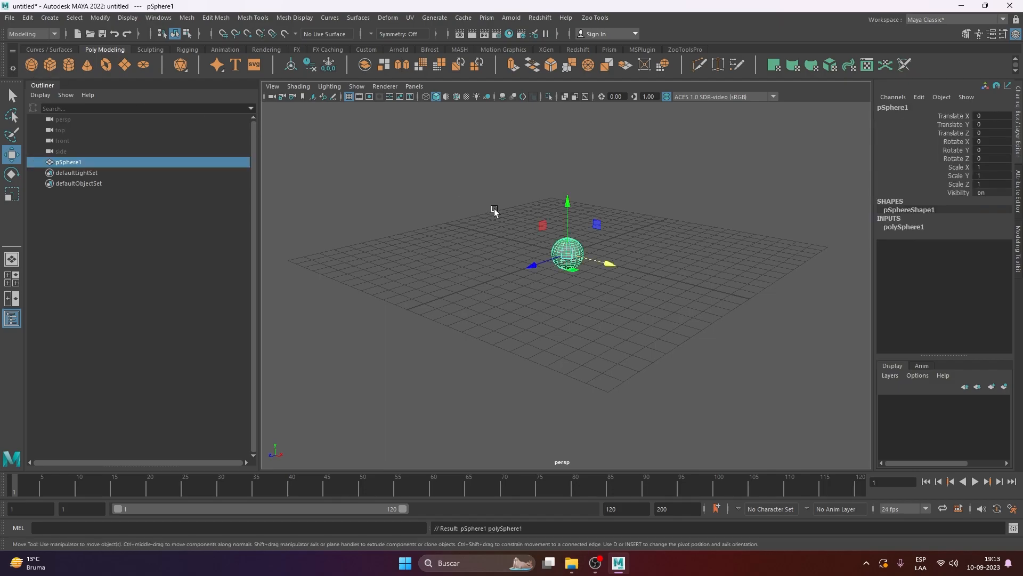
click(49, 66)
click(67, 66)
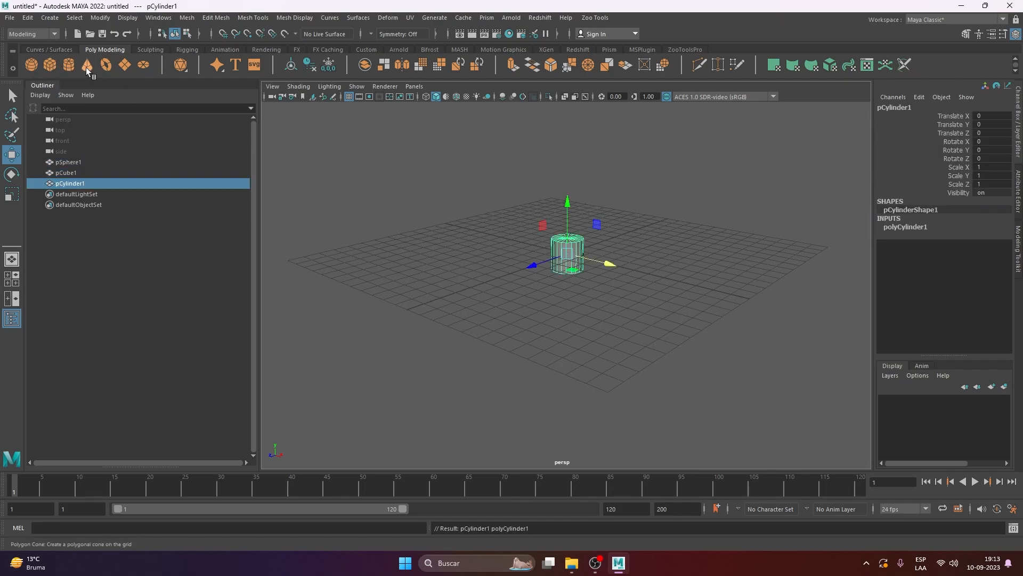
click(86, 67)
click(106, 66)
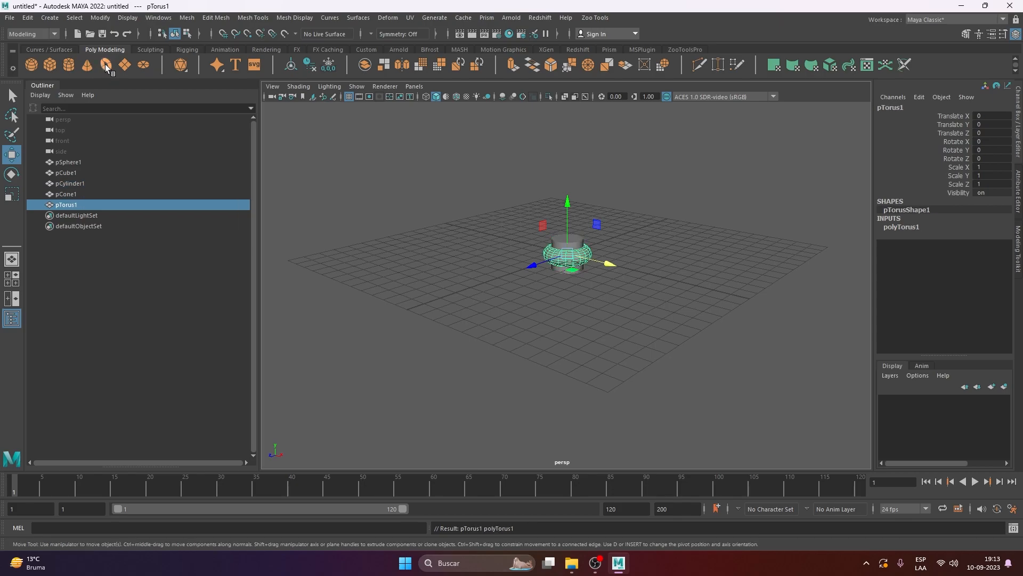
alt+drag(646, 227, 658, 235)
alt+right_drag(592, 262, 704, 226)
alt+drag(623, 253, 642, 256)
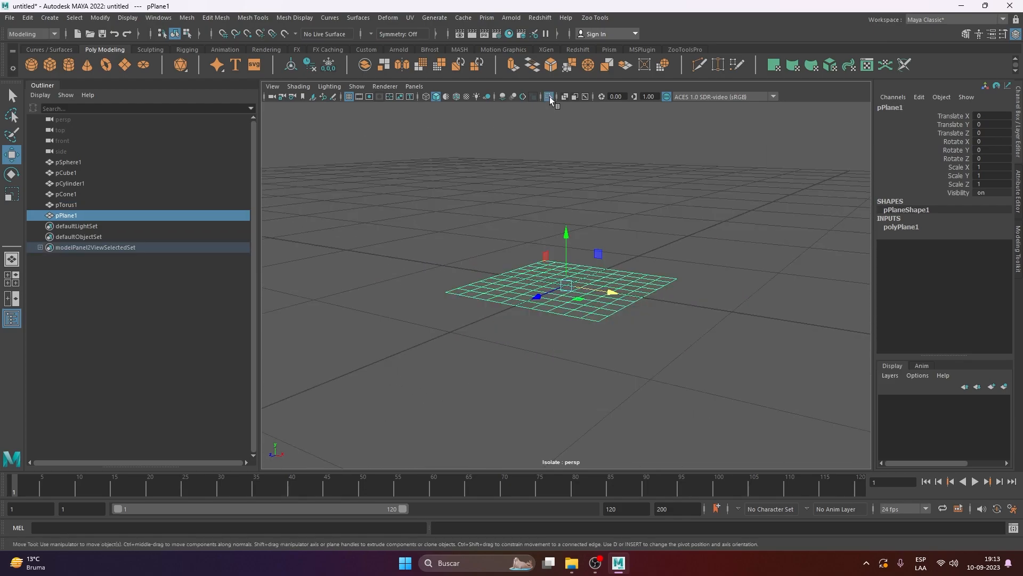
click(549, 97)
alt+right_drag(521, 207, 276, 225)
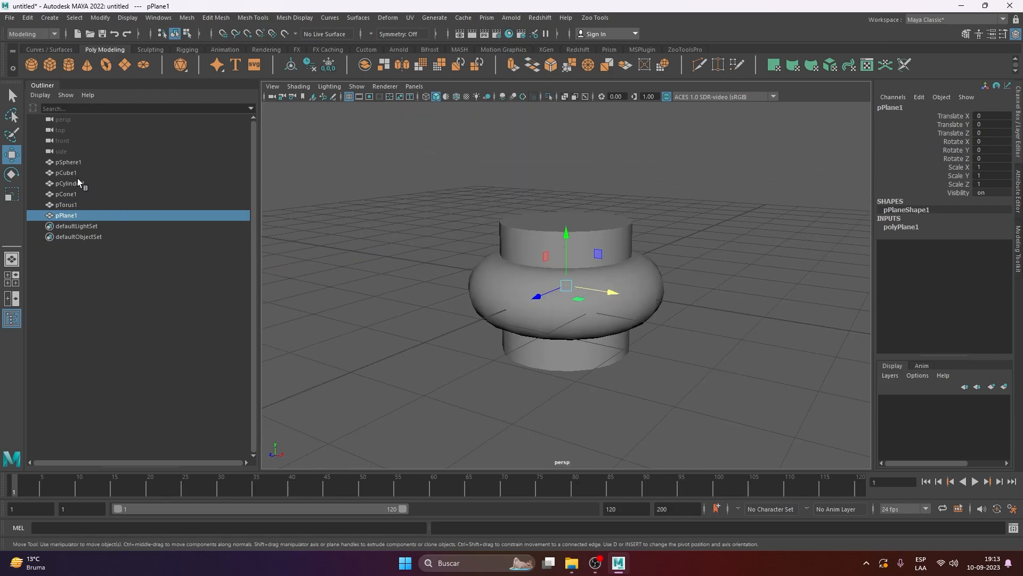
Step: Move the cylinder out of the pile in negative X and the cube to about X 2.58
click(66, 172)
click(74, 183)
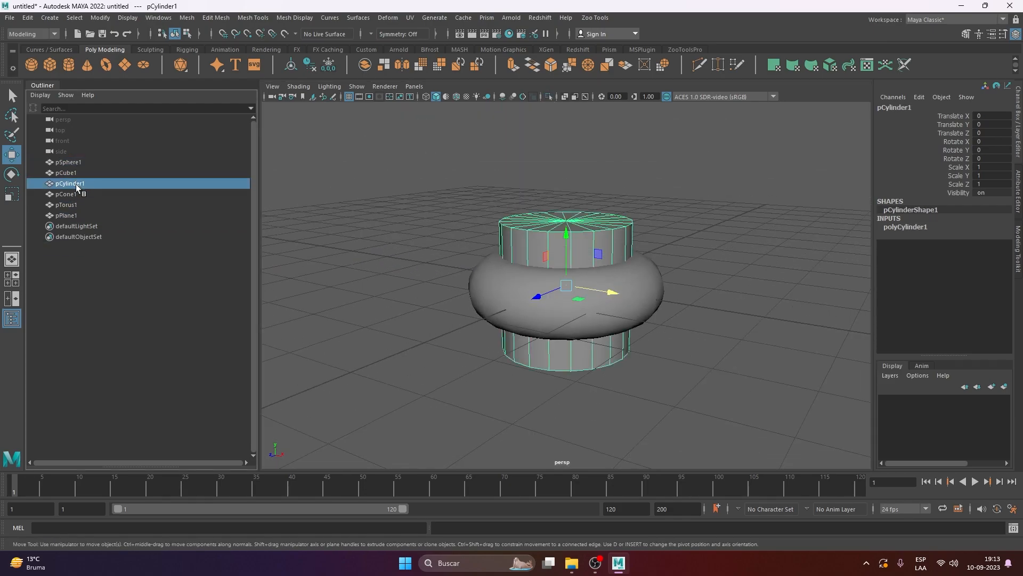
drag(613, 286, 455, 262)
click(57, 173)
drag(613, 293, 783, 319)
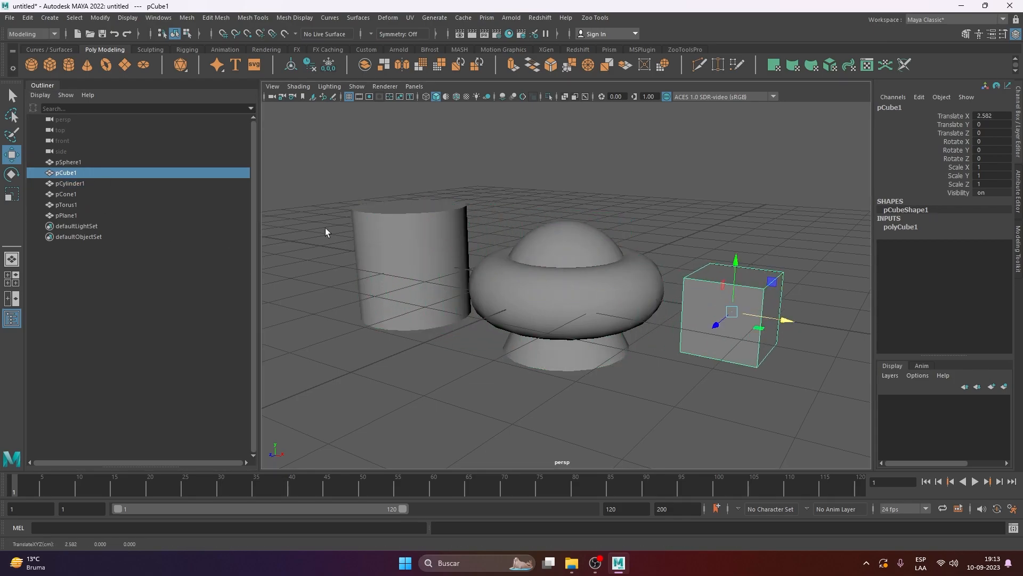
Step: Move the cylinder farther in negative X and shift the cone into the gap between it and the sphere
click(108, 183)
drag(449, 265, 326, 262)
click(92, 195)
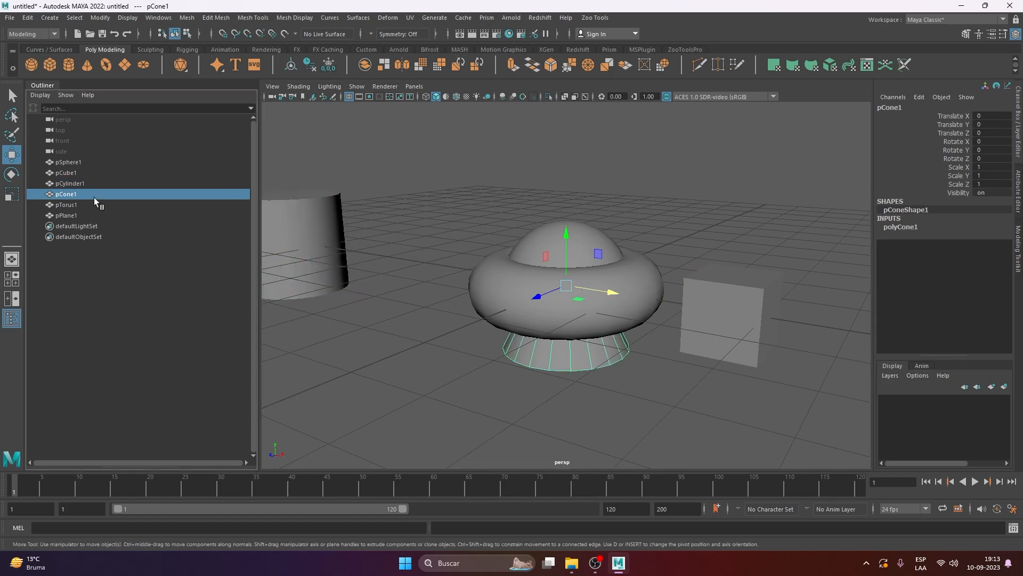
drag(611, 290, 496, 286)
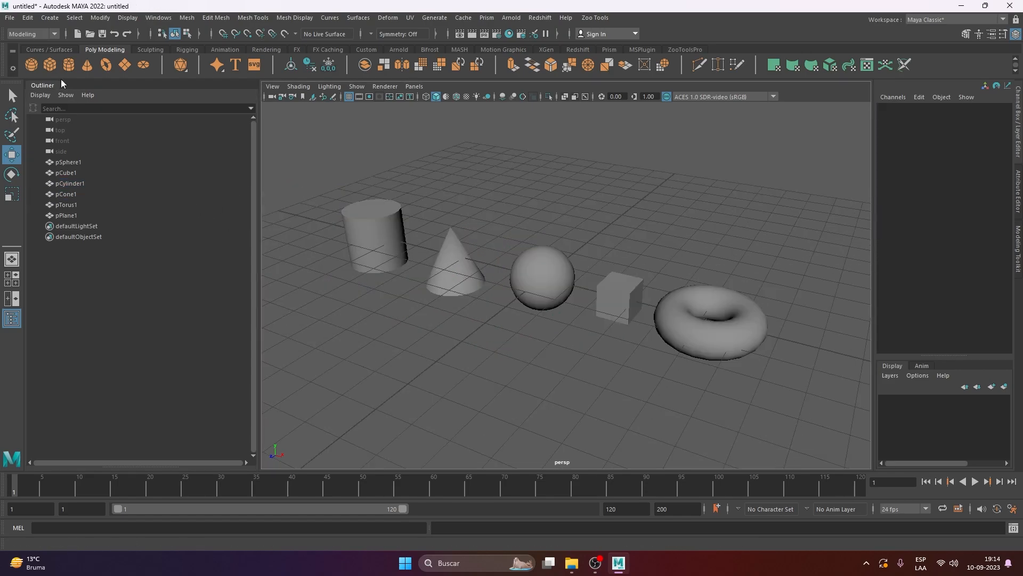
Step: Activate the Select tool and pick the sphere, cone and cylinder one at a time
drag(750, 209, 398, 367)
click(640, 234)
key(r)
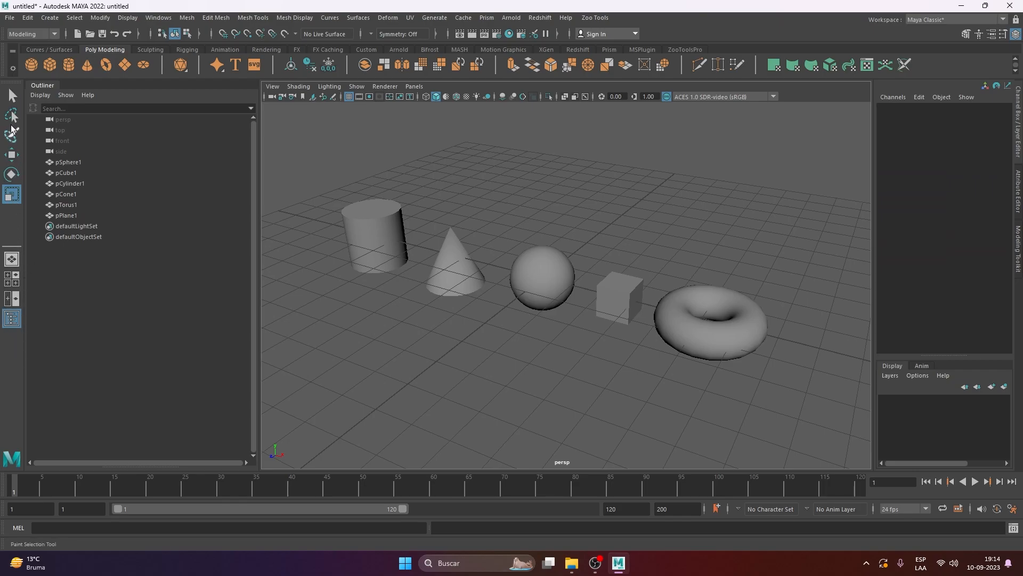
click(12, 96)
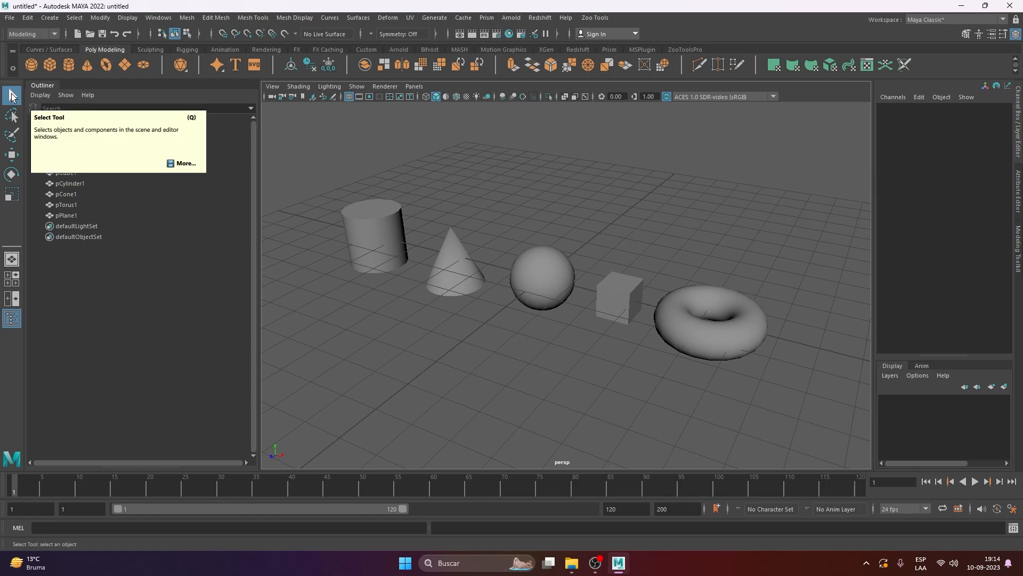
click(547, 278)
click(450, 266)
click(375, 237)
click(748, 273)
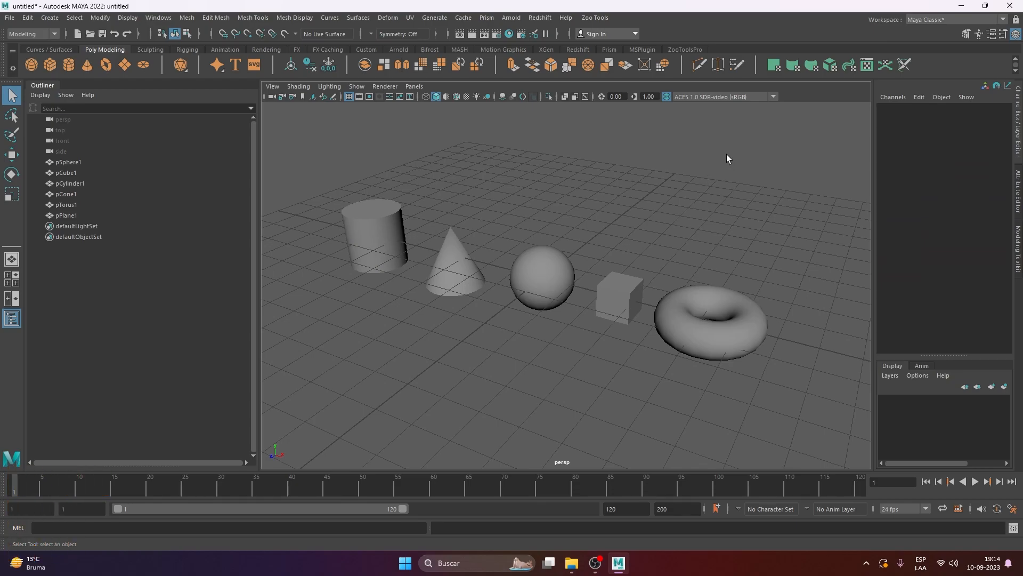
Step: Box-select all the primitives together with the Select tool and clear the selection
drag(789, 198, 397, 368)
click(577, 208)
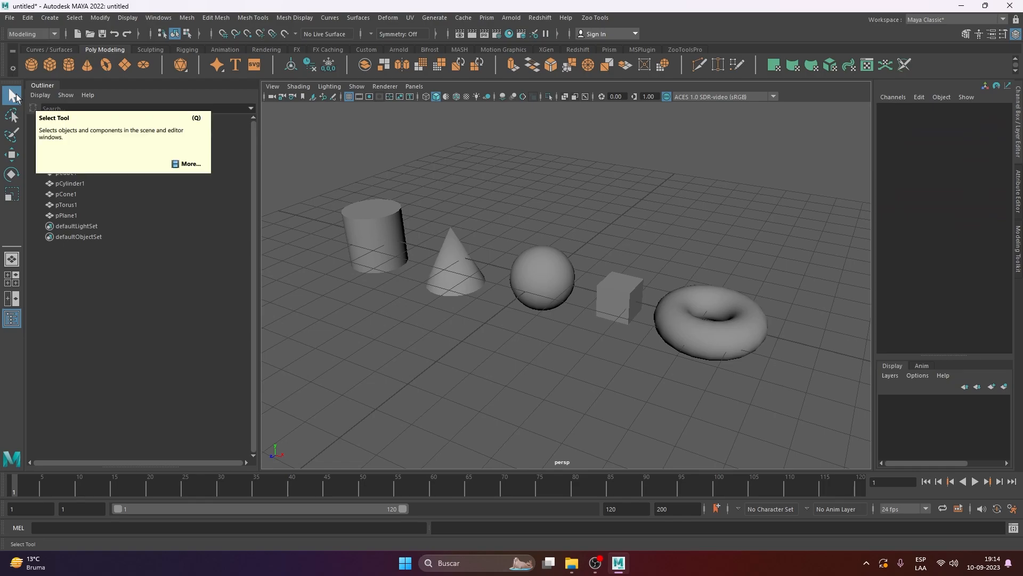
drag(741, 169, 318, 393)
drag(803, 137, 351, 367)
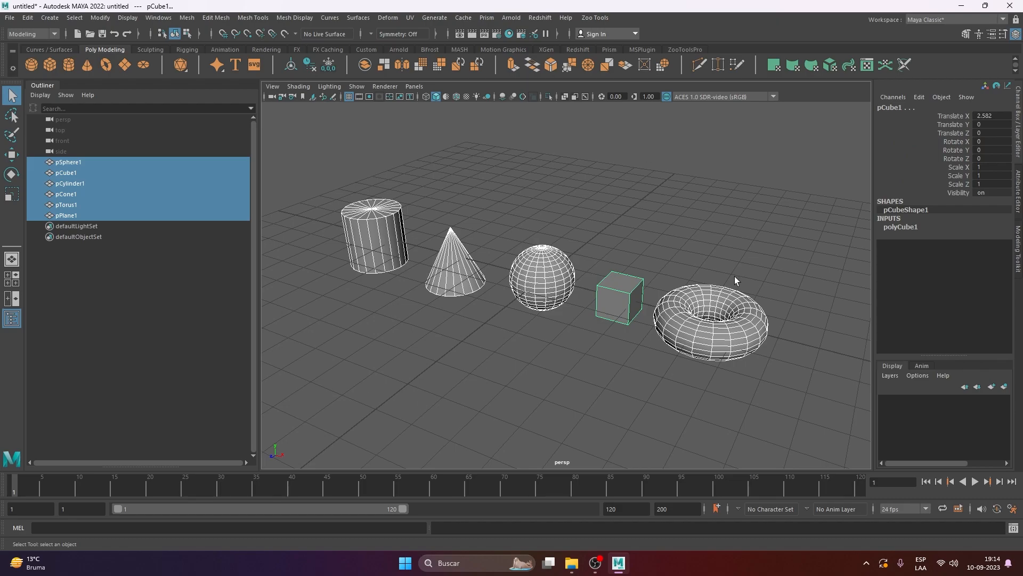
click(695, 257)
click(674, 315)
click(613, 235)
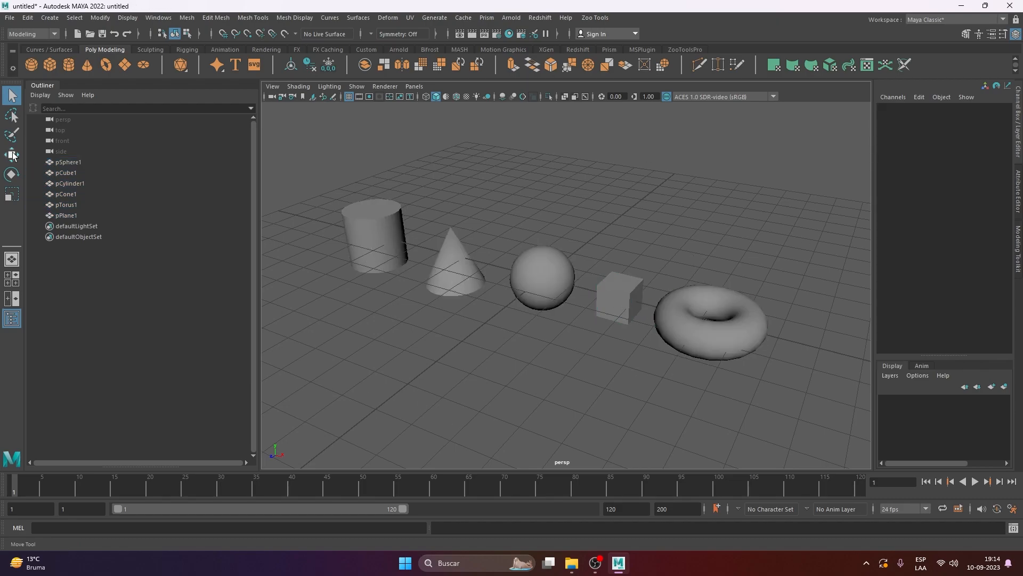
Step: Move the sphere with the Move tool to about X -0.32, Y 0.86, Z -0.51
click(11, 156)
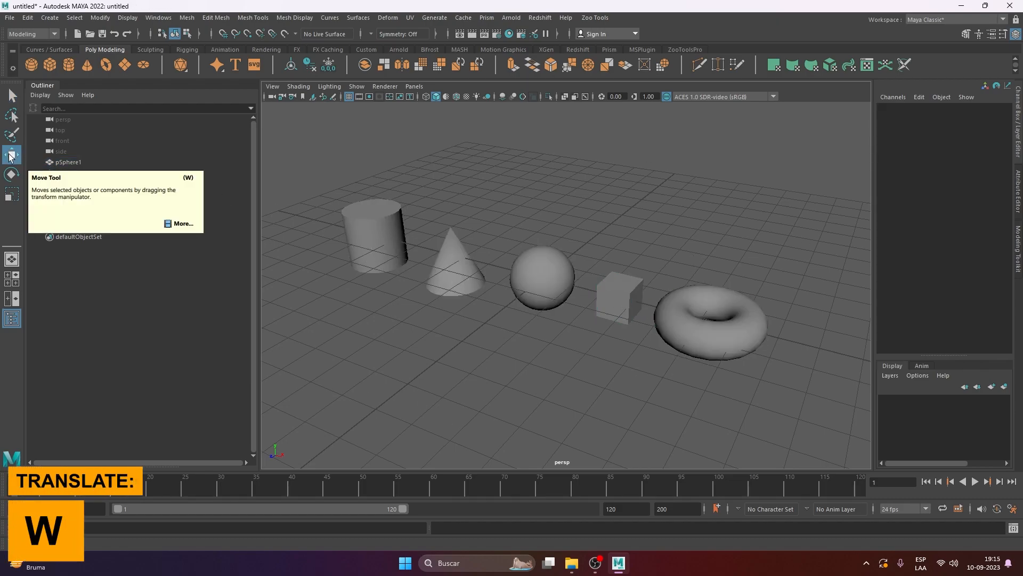
click(522, 271)
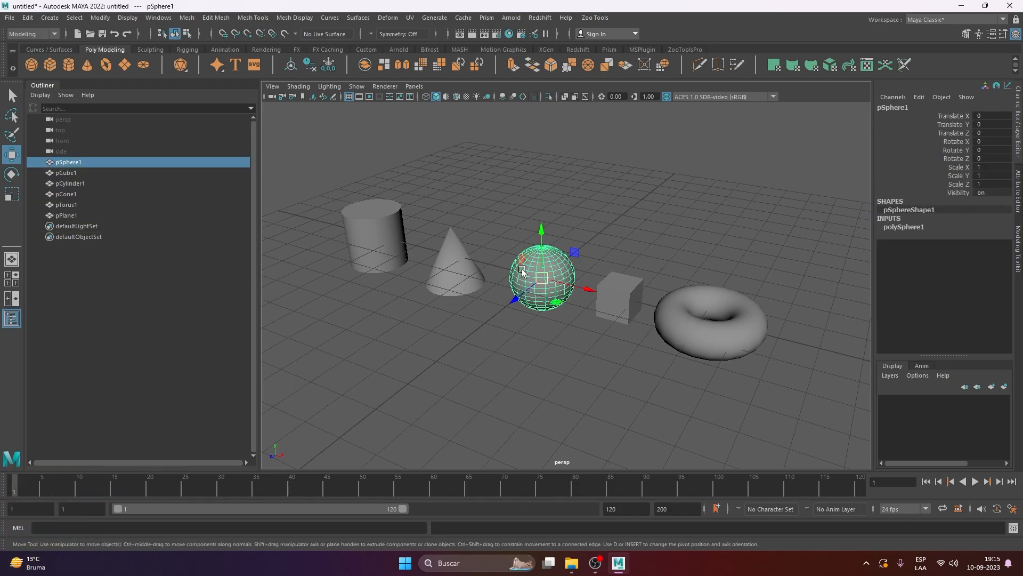
drag(514, 297, 478, 328)
drag(508, 259, 479, 303)
click(522, 228)
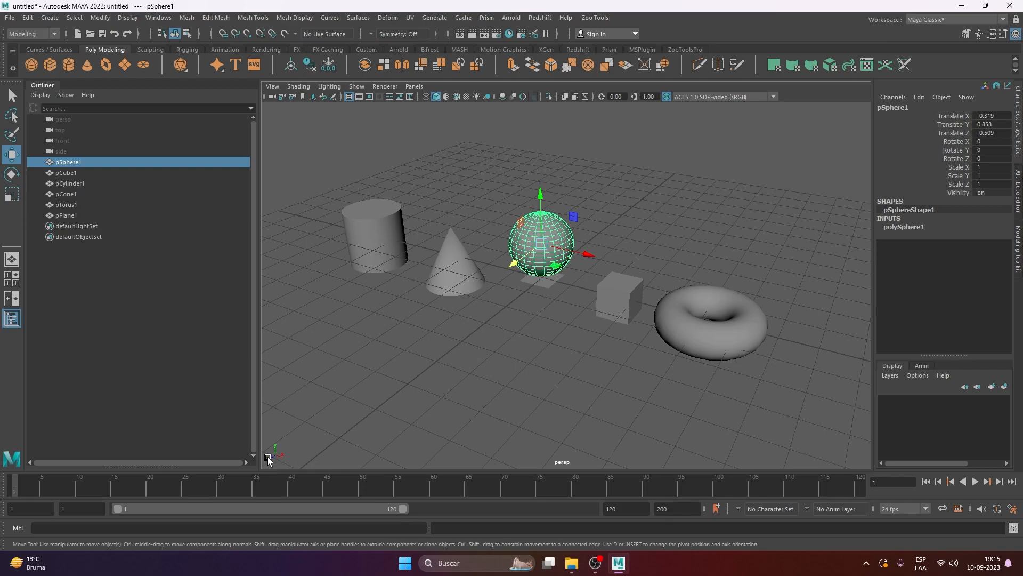
Step: Try moving the sphere farther back and up, to about Y 3.56 and Z -2.83
drag(511, 264, 619, 227)
drag(573, 172, 536, 89)
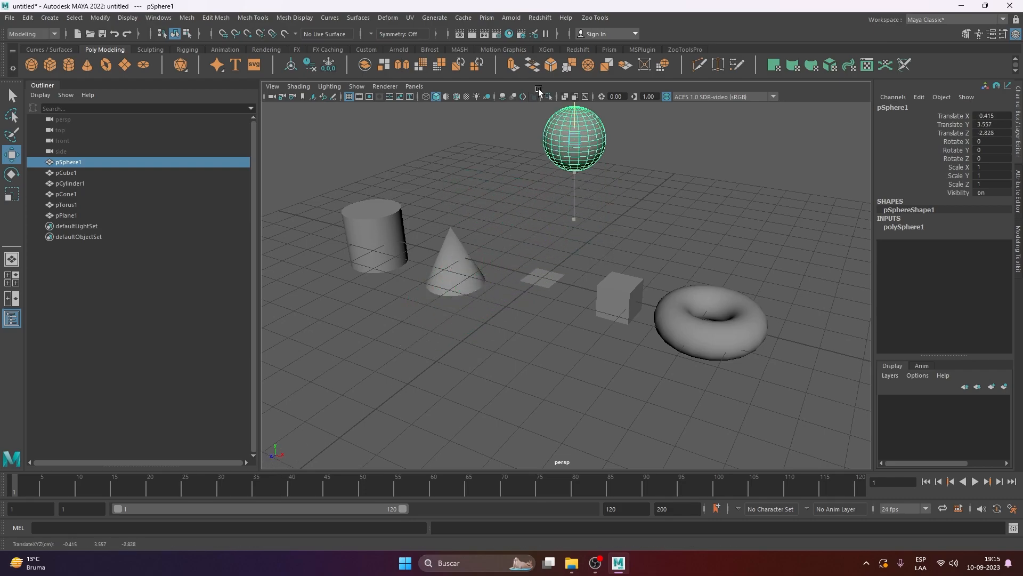
drag(537, 90, 540, 155)
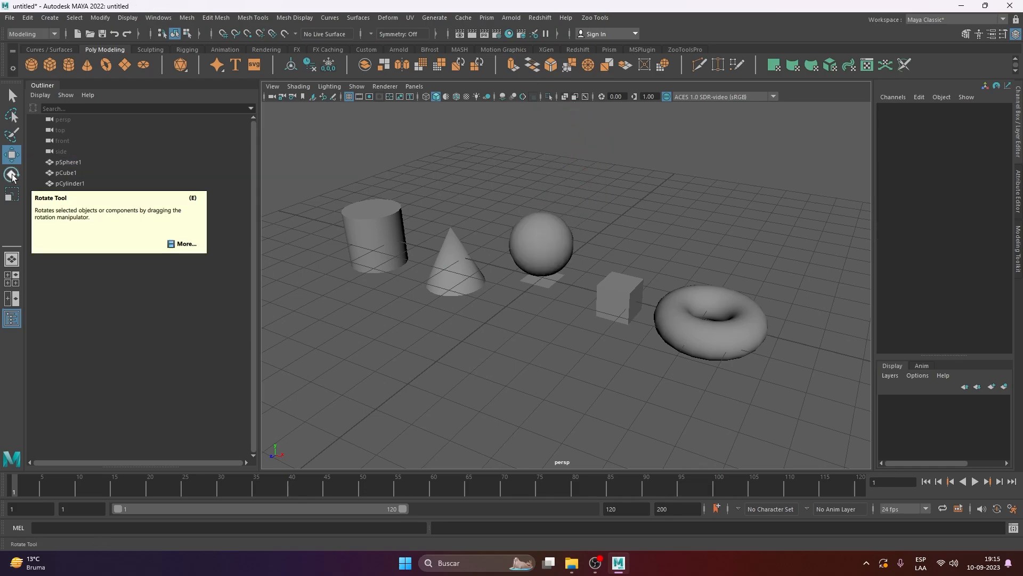
Step: Tilt the cube with the Rotate tool and rotate the sphere to about X 5°, Y -6.7°, Z -3.2°
click(11, 176)
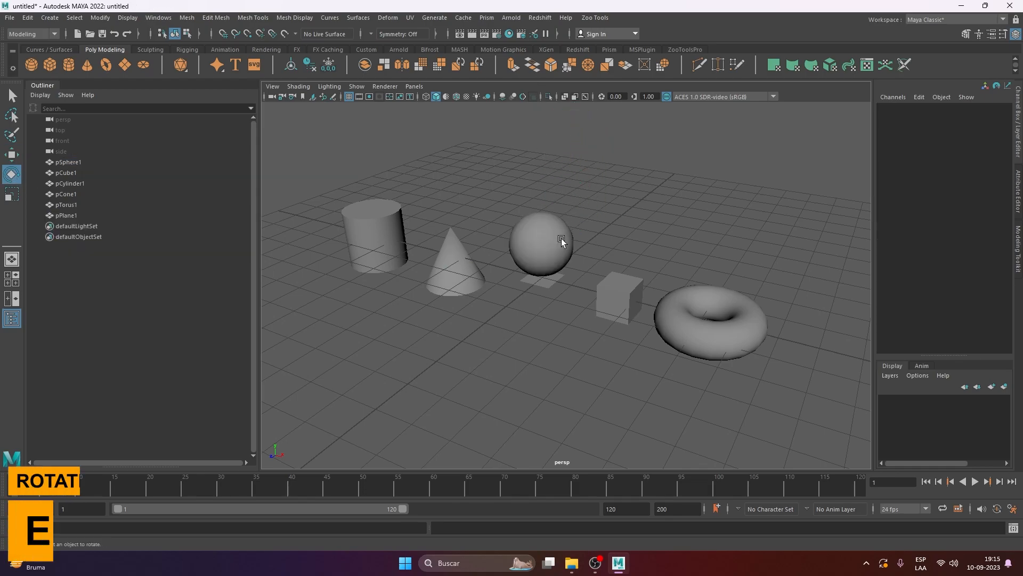
click(628, 283)
drag(613, 269, 610, 304)
drag(622, 252, 642, 264)
click(549, 236)
drag(531, 241, 545, 238)
Step: Rotate the torus about 30° around Z and try resizing it with the Scale tool
click(702, 293)
drag(731, 283, 744, 307)
click(11, 195)
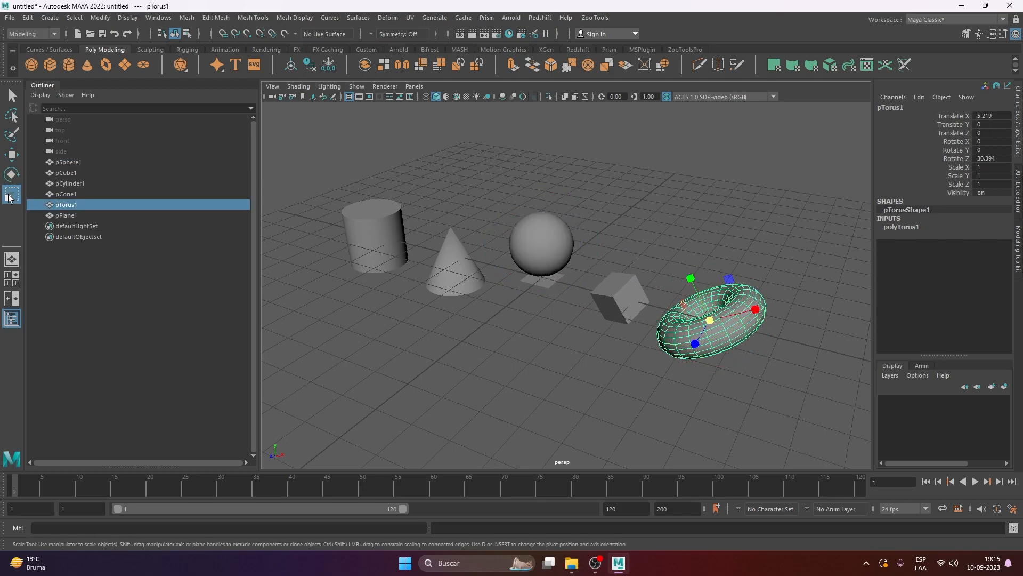
drag(710, 320, 776, 309)
mouse_move(698, 341)
mouse_down()
mouse_move(629, 419)
mouse_move(682, 376)
mouse_move(694, 345)
mouse_up()
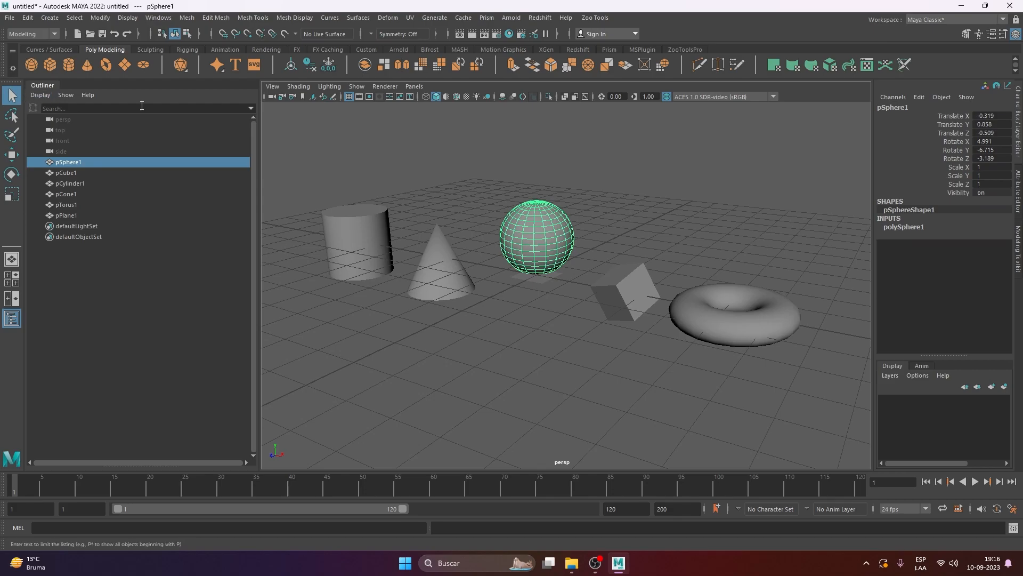
Step: Reposition the sphere at about X -0.55, Y 0.91, Z -1.12, rotated to about 8.9° in X, and scale it uniformly
key(w)
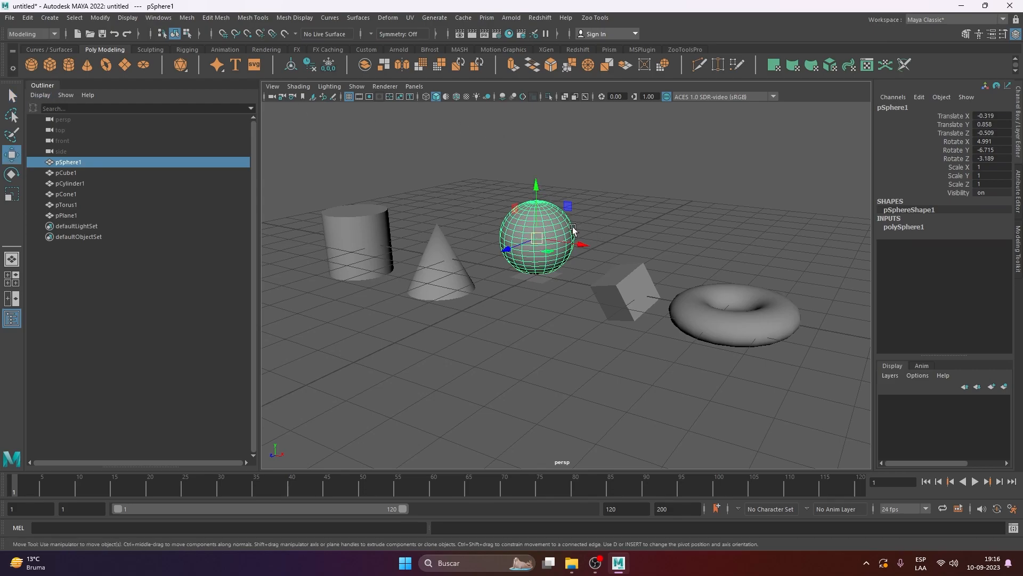
mouse_move(518, 248)
mouse_down()
mouse_move(562, 232)
mouse_move(532, 240)
mouse_up()
drag(579, 200, 518, 183)
key(e)
key(r)
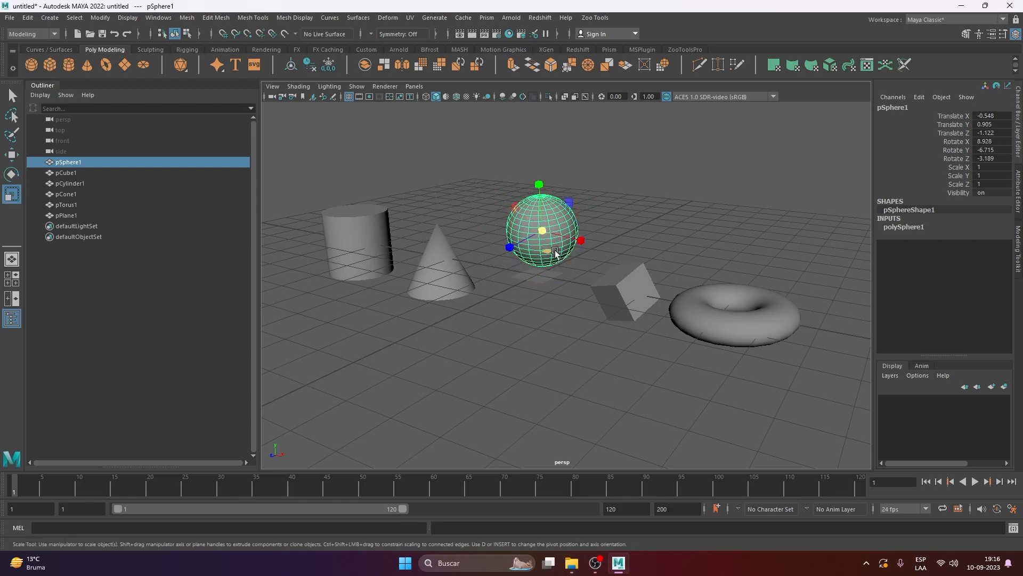
drag(547, 229, 566, 241)
Step: Cycle repeatedly through the Select, Move, Rotate and Scale tools on the sphere
key(q)
key(w)
key(e)
key(r)
key(q)
key(w)
key(e)
key(r)
key(q)
key(w)
key(e)
key(r)
key(q)
key(w)
key(r)
key(w)
key(e)
key(r)
key(q)
key(w)
key(e)
key(r)
key(q)
key(w)
key(e)
key(r)
key(e)
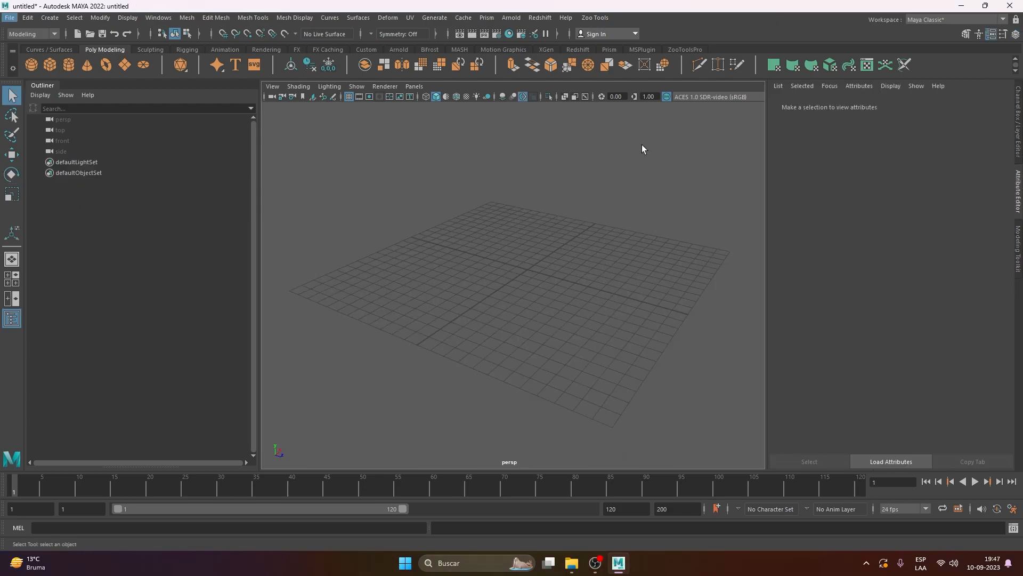
Step: Switch the empty scene's viewport from perspective to the front view and create a polygon cube
alt+drag(645, 162, 538, 279)
alt+right_drag(539, 278, 507, 291)
alt+drag(507, 290, 569, 306)
alt+right_drag(569, 306, 616, 302)
alt+drag(617, 302, 592, 293)
key(space)
drag(581, 239, 580, 267)
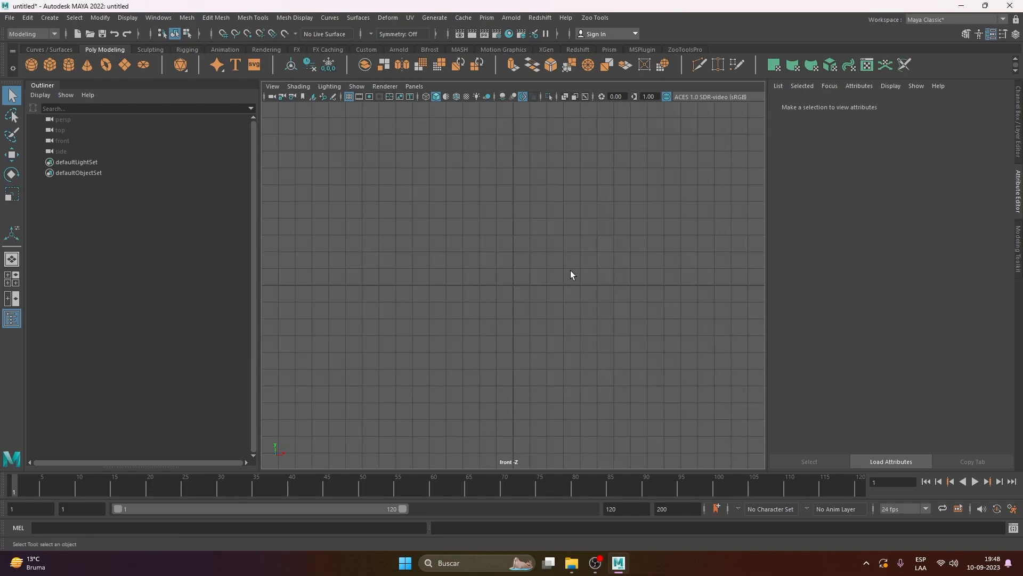
click(49, 64)
Step: Enter vertex mode on the cube and move its upper-right corner vertices up and outward
right_drag(517, 271, 473, 263)
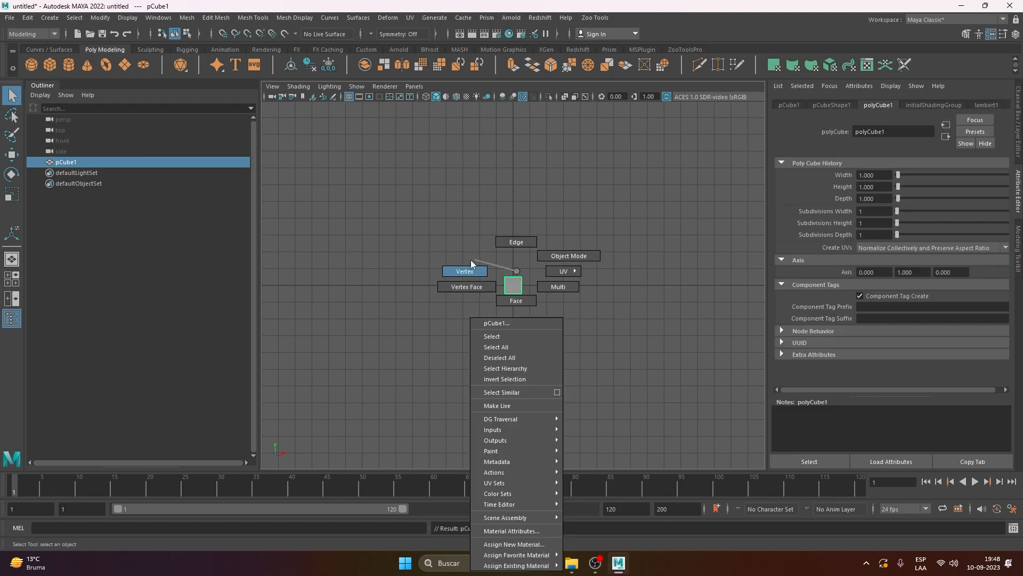
click(566, 246)
drag(516, 281, 530, 269)
scroll(514, 290, up, 7)
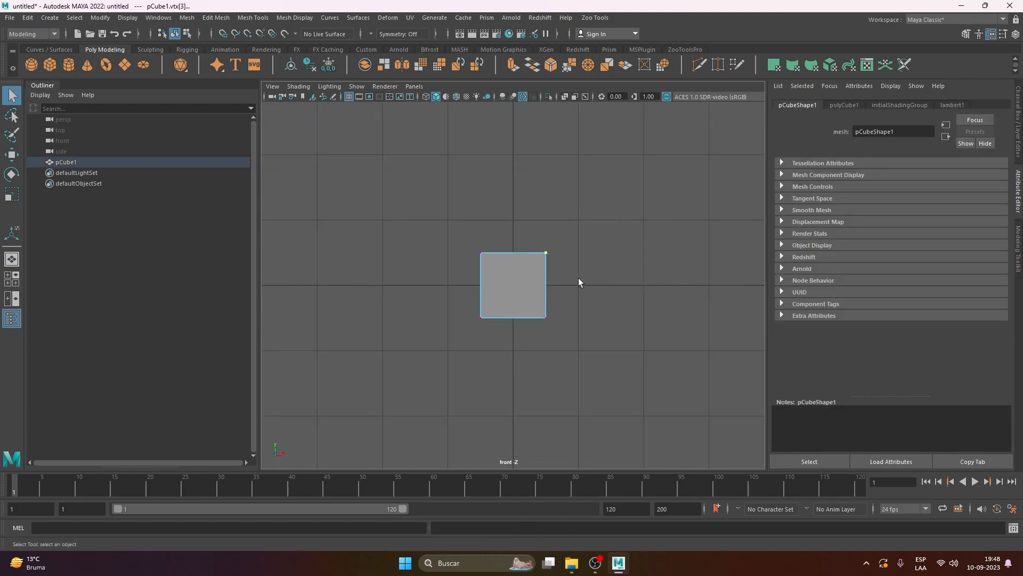
alt+middle_drag(590, 280, 569, 293)
key(w)
drag(557, 233, 626, 151)
Step: Move the cube's lower-right corner vertices up and outward, and return to object selection
click(525, 330)
drag(560, 295, 673, 232)
click(652, 264)
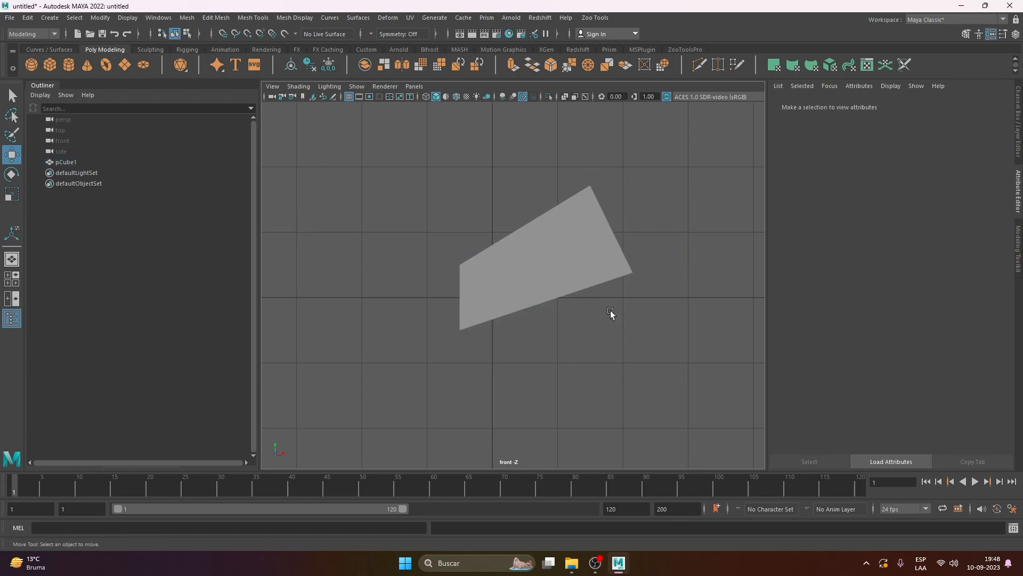
click(587, 227)
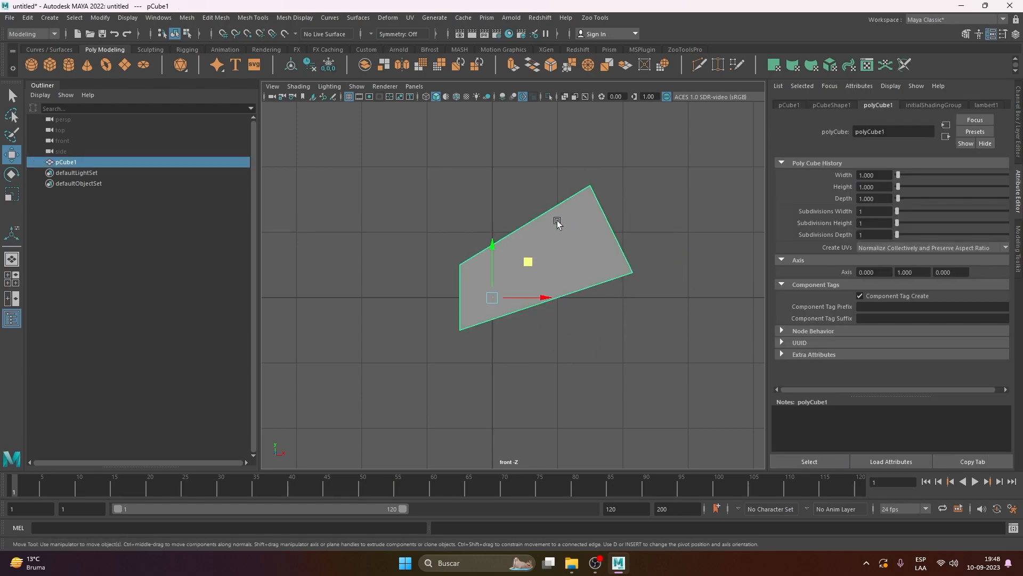
click(686, 218)
Step: Switch back to the perspective view and frame the reshaped cube to examine it in 3D
alt+middle_drag(661, 258, 630, 273)
click(547, 255)
alt+middle_drag(612, 262, 635, 266)
key(space)
drag(580, 256, 575, 233)
alt+drag(578, 277, 475, 211)
click(475, 211)
click(548, 240)
key(f)
alt+drag(581, 255, 545, 258)
key(alt+d)
click(615, 245)
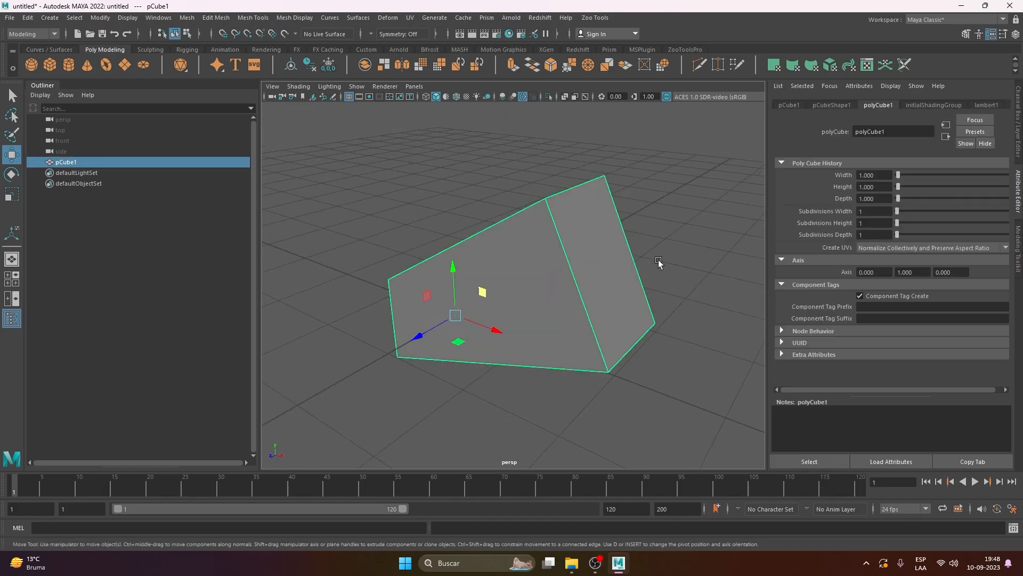
Step: Select the reshaped cube with the Select tool and delete it from the scene
scroll(631, 269, down, 6)
key(q)
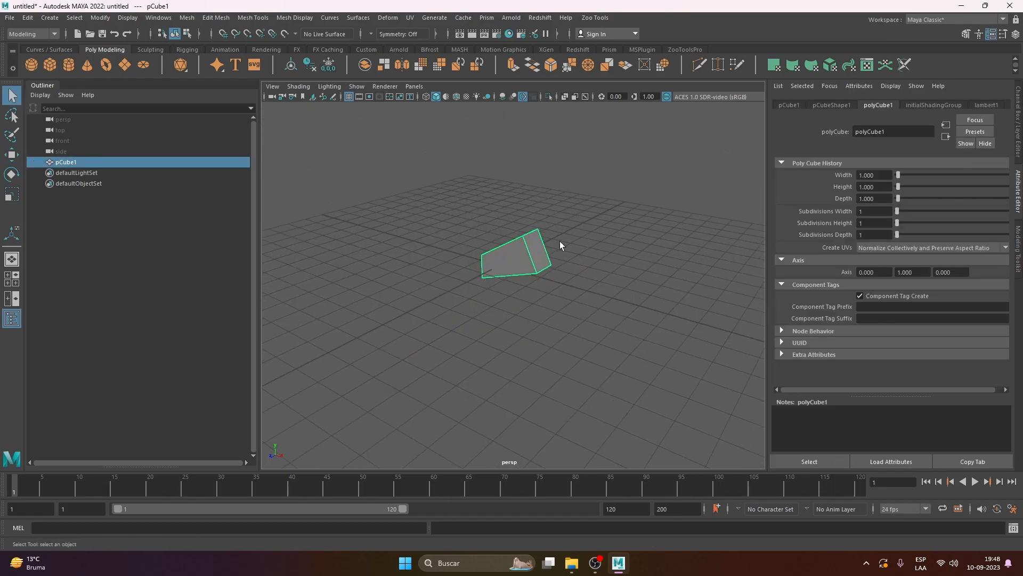
click(598, 213)
drag(612, 216, 402, 310)
key(Delete)
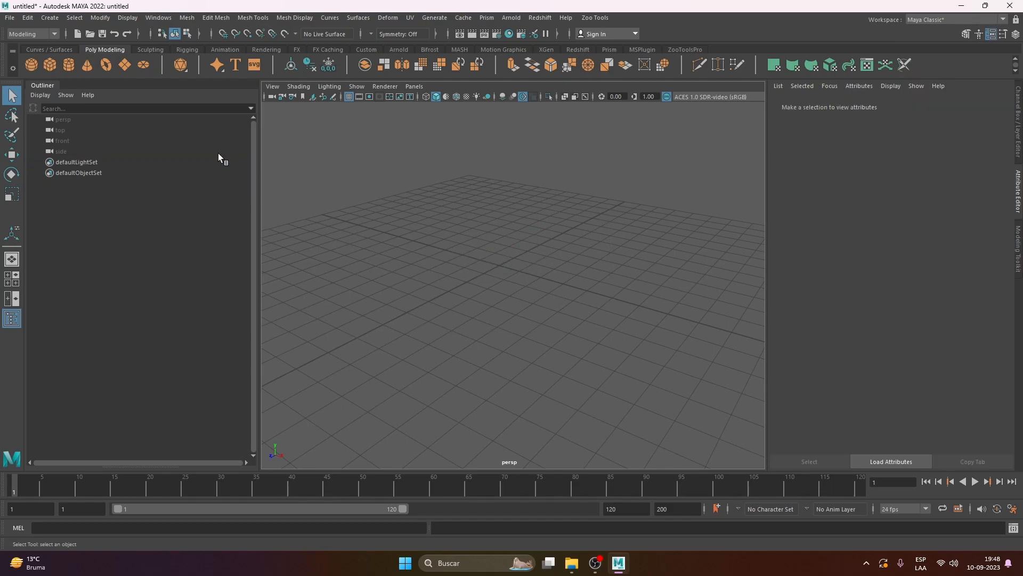
Step: Create a polygon cylinder at the origin, frame it in the perspective view and orbit to see it from a lower angle
click(69, 64)
key(f)
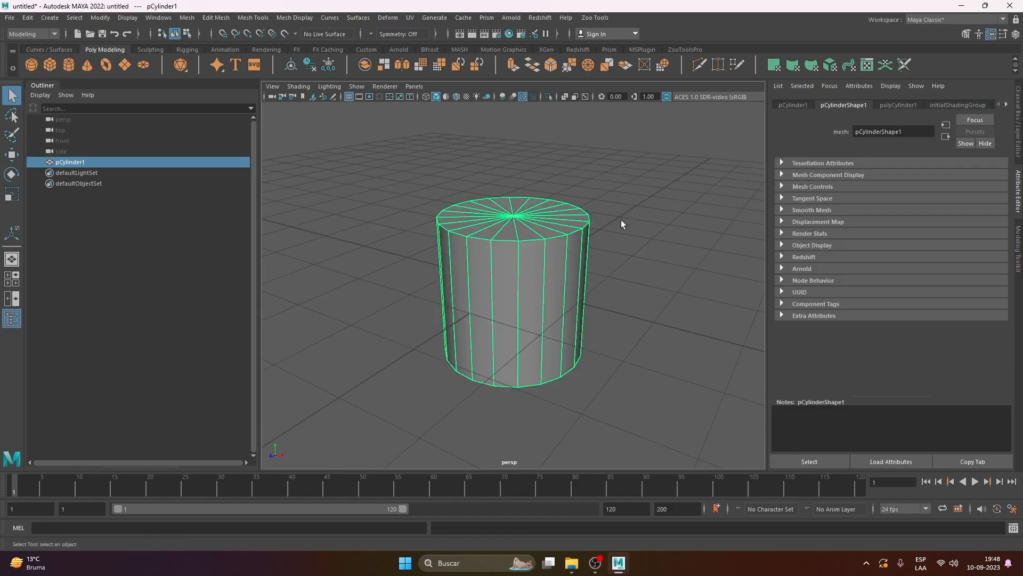
alt+drag(656, 214, 629, 201)
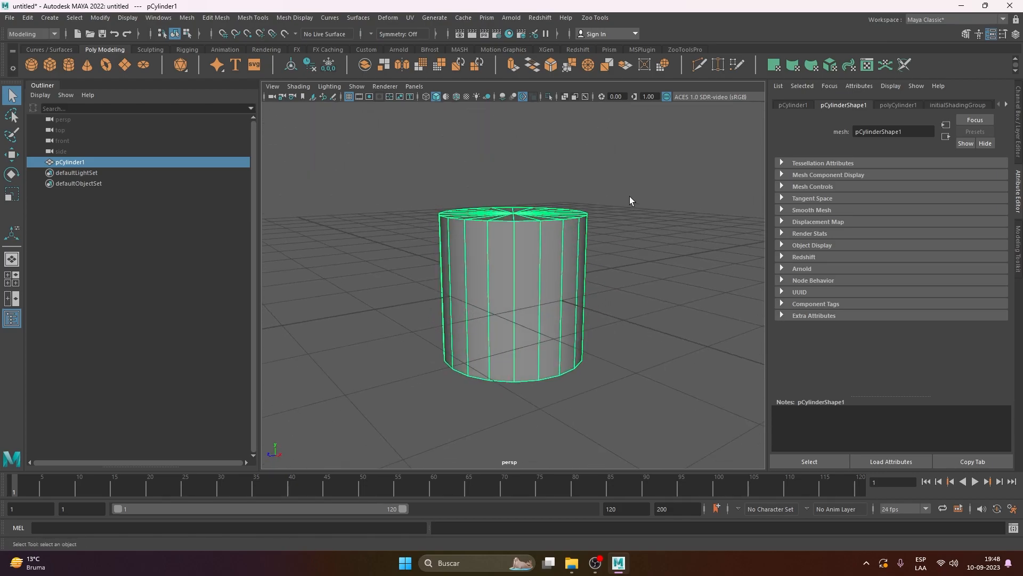
Step: Cycle the viewport through different orthographic views of the cylinder, return to the perspective view and clear the selection
key(space)
click(660, 184)
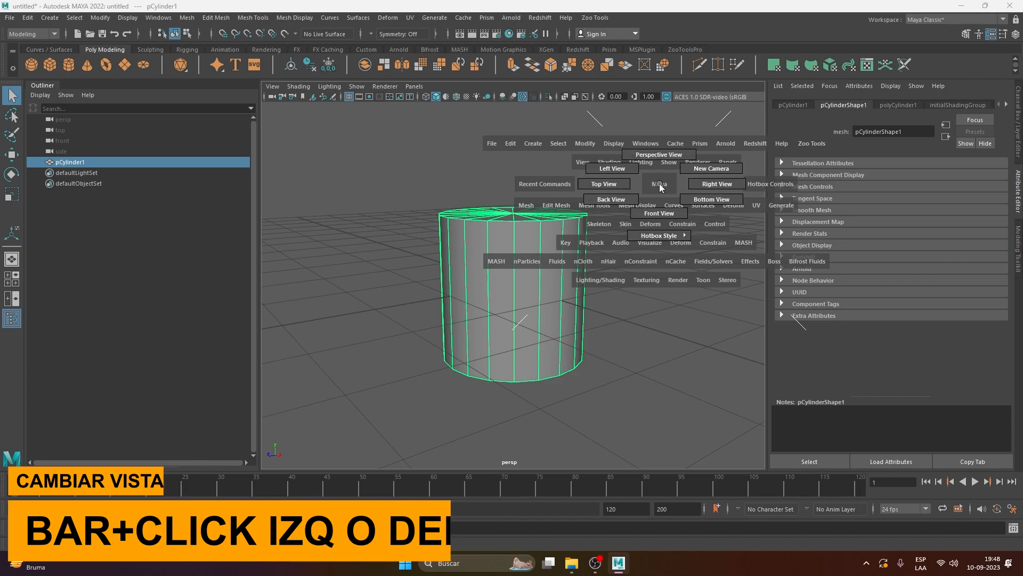
drag(660, 187, 610, 258)
key(space)
key(space)
key(space)
key(space)
key(space)
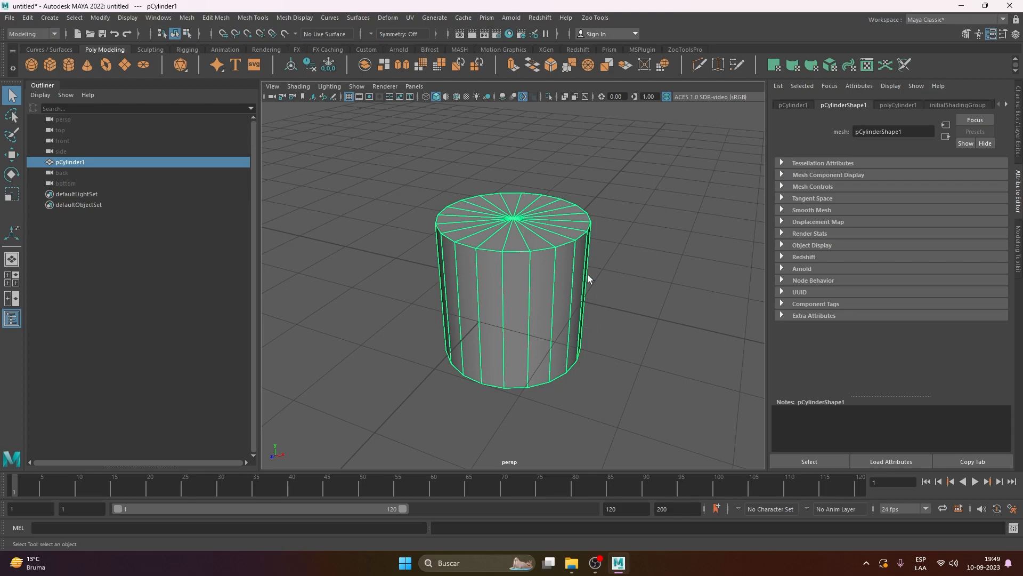
click(675, 181)
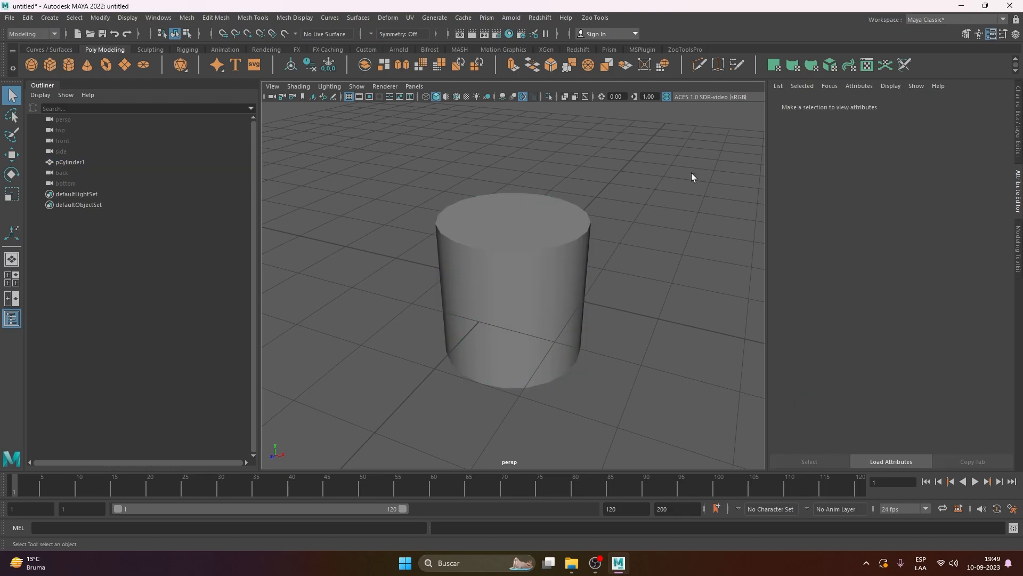
Step: Switch to the side-by-side Front/Persp layout and adjust the zoom and angle of both views around the cylinder
key(space)
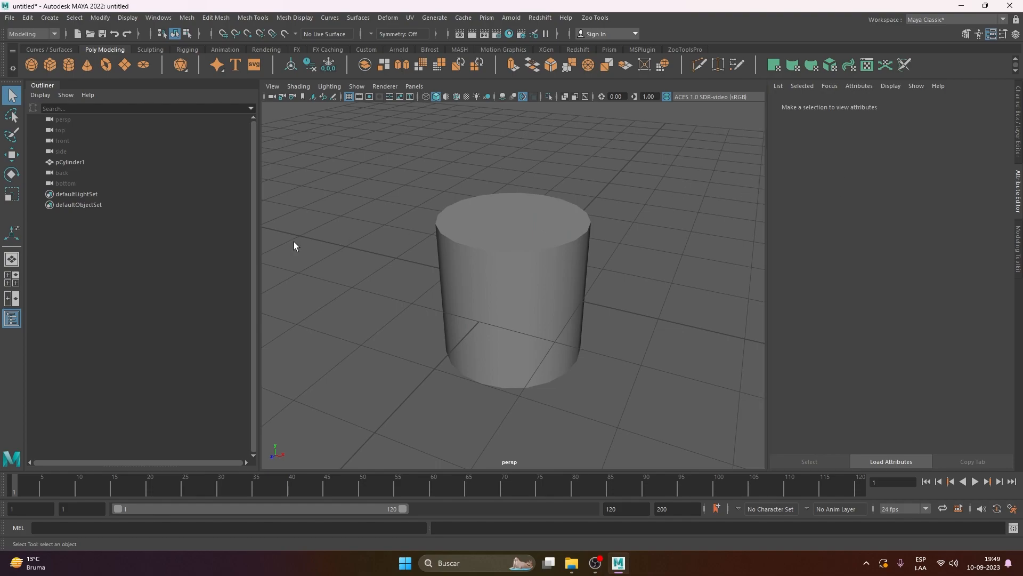
click(12, 299)
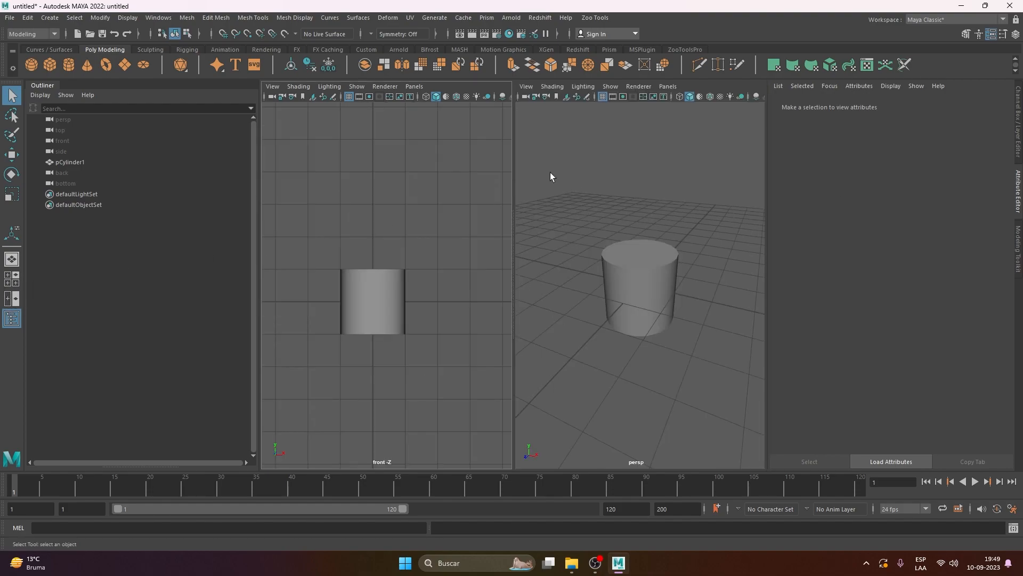
scroll(621, 254, down, 5)
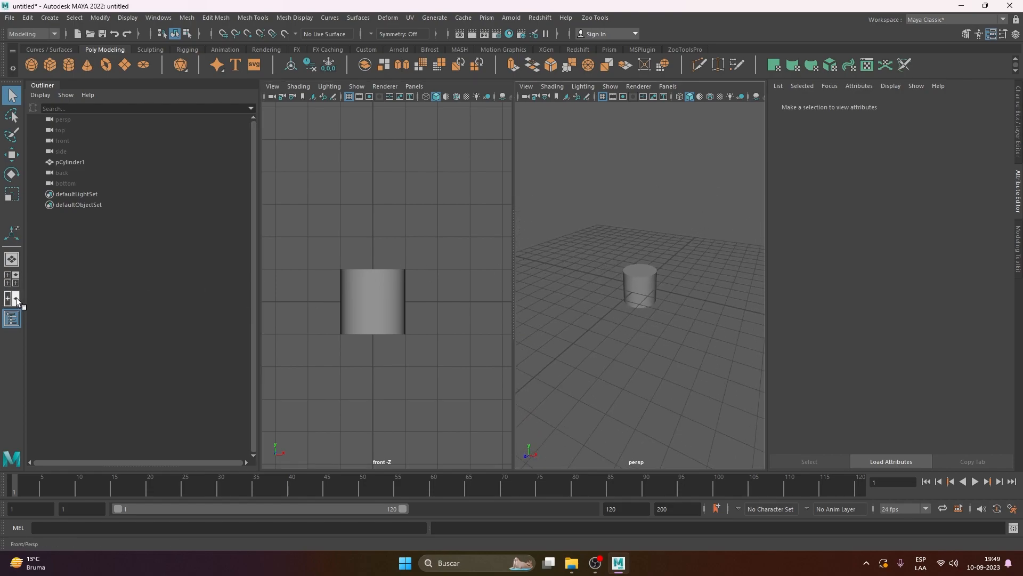
alt+drag(601, 273, 631, 275)
mouse_move(413, 305)
alt+middle_down()
mouse_move(426, 338)
mouse_move(420, 312)
alt+middle_up()
alt+right_drag(420, 312, 400, 311)
Step: Set the orthographic pane to the Front View and zoom in closely on the cylinder to examine it
key(space)
drag(440, 250, 436, 282)
alt+middle_drag(408, 279, 395, 242)
alt+right_drag(395, 242, 560, 269)
alt+middle_drag(409, 235, 474, 326)
alt+right_drag(453, 315, 462, 315)
alt+middle_drag(462, 315, 467, 316)
Step: Try selecting a group of the cylinder's vertices in vertex mode with the Move tool, and undo the selection
click(647, 283)
alt+drag(667, 285, 647, 275)
right_drag(647, 276, 600, 264)
alt+drag(667, 283, 638, 280)
key(w)
drag(653, 244, 584, 203)
key(ctrl+z)
key(ctrl+z)
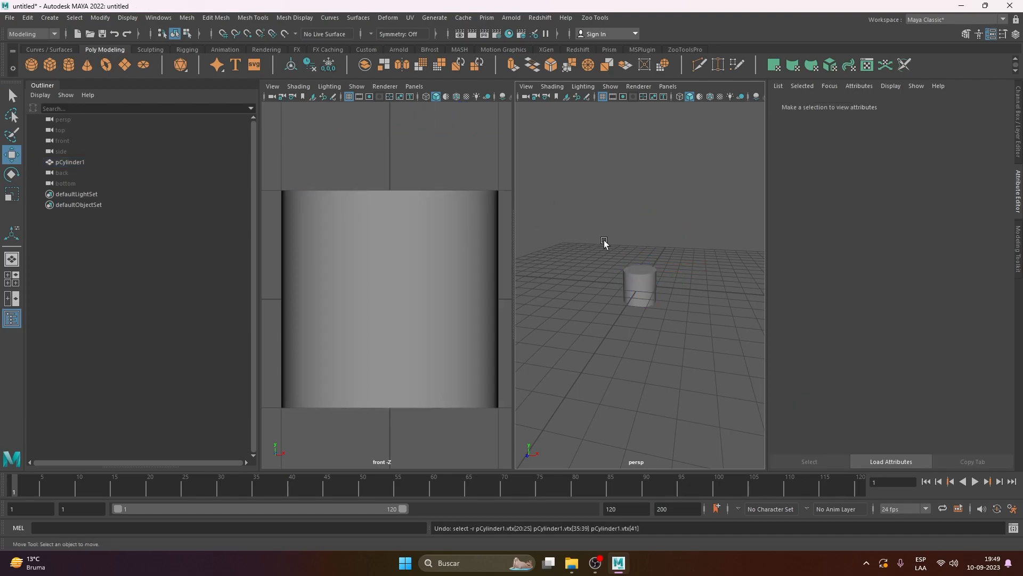
Step: Toggle the perspective view between full size and the two-pane layout
key(space)
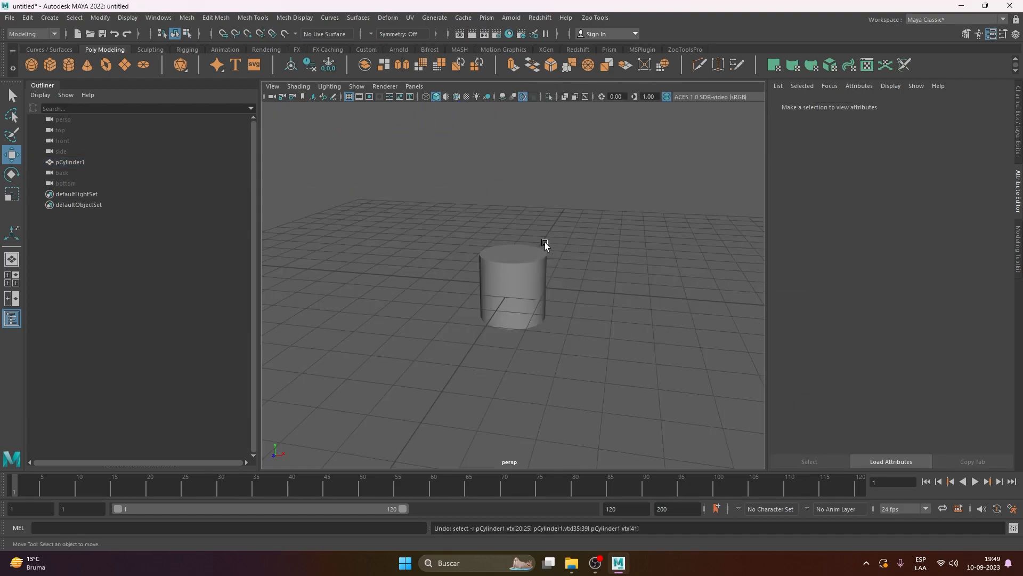
key(space)
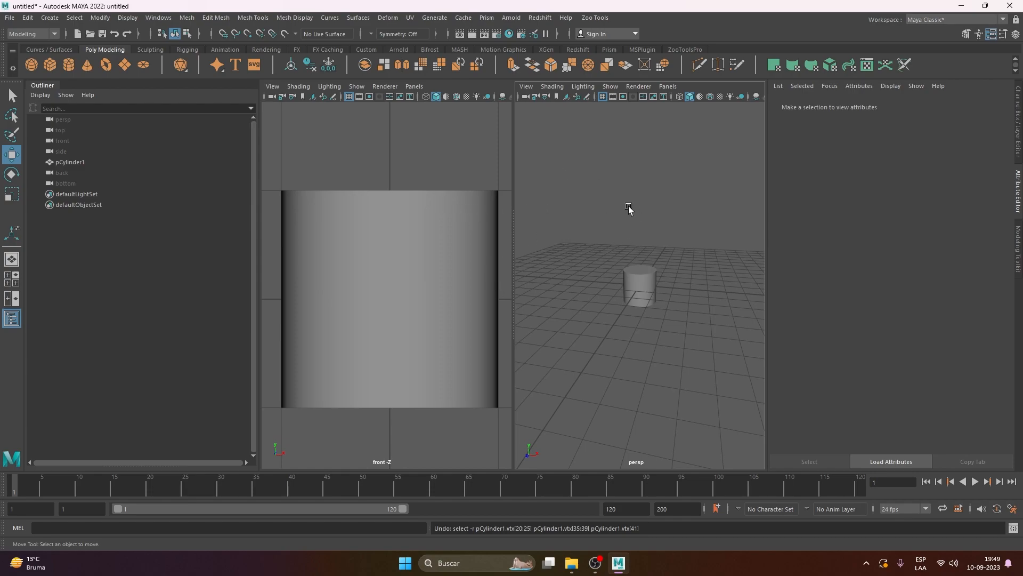
key(space)
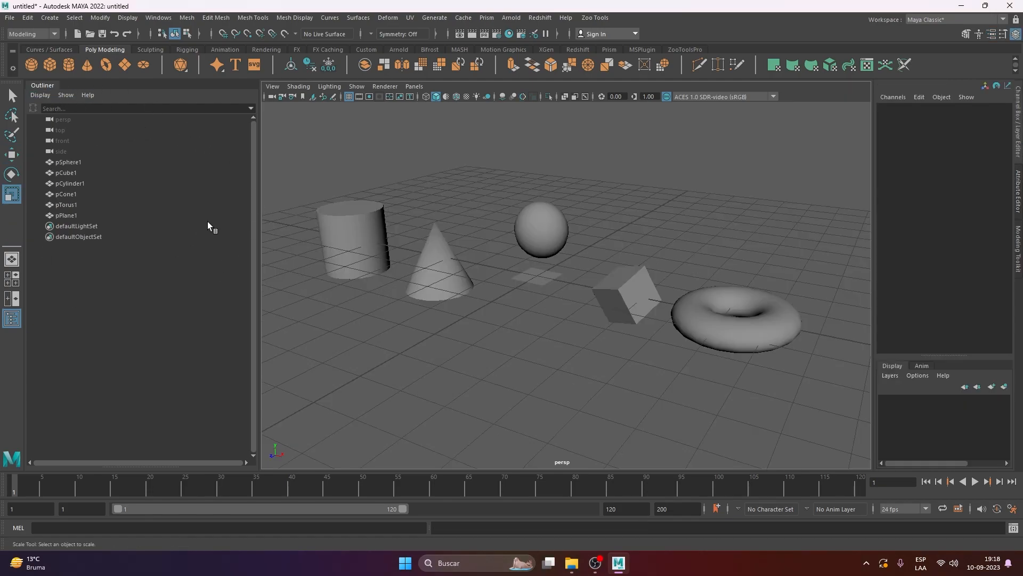
Step: Select the sphere, torus, plane, cone and cylinder individually in the viewport, and select all six primitives in the scene list
click(538, 229)
click(674, 319)
click(536, 276)
click(438, 261)
click(352, 242)
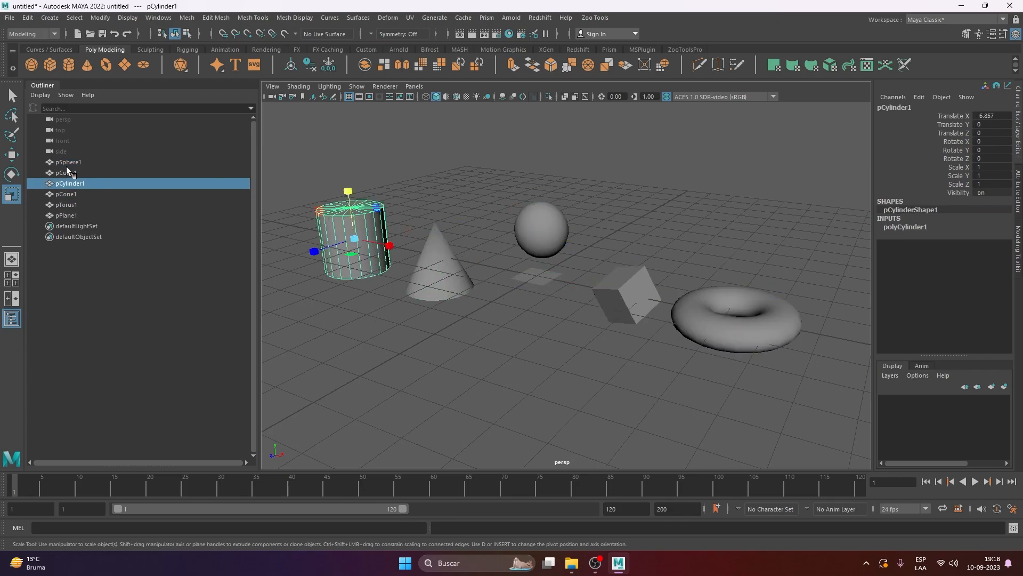
drag(69, 163, 69, 215)
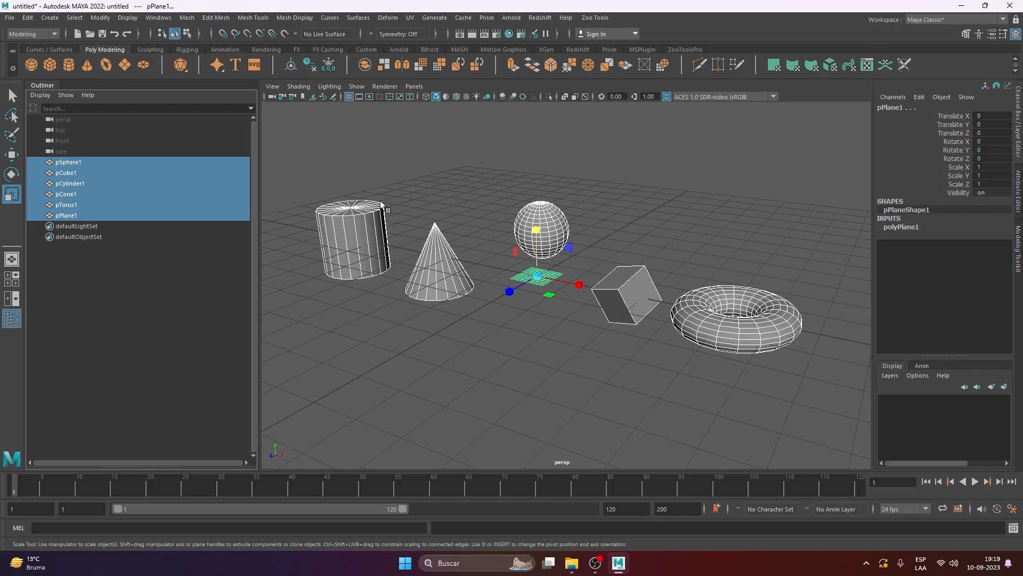
Step: Select each primitive by its name in the scene list, ending with the plane, and scale the plane uniformly to about 2.133
click(66, 162)
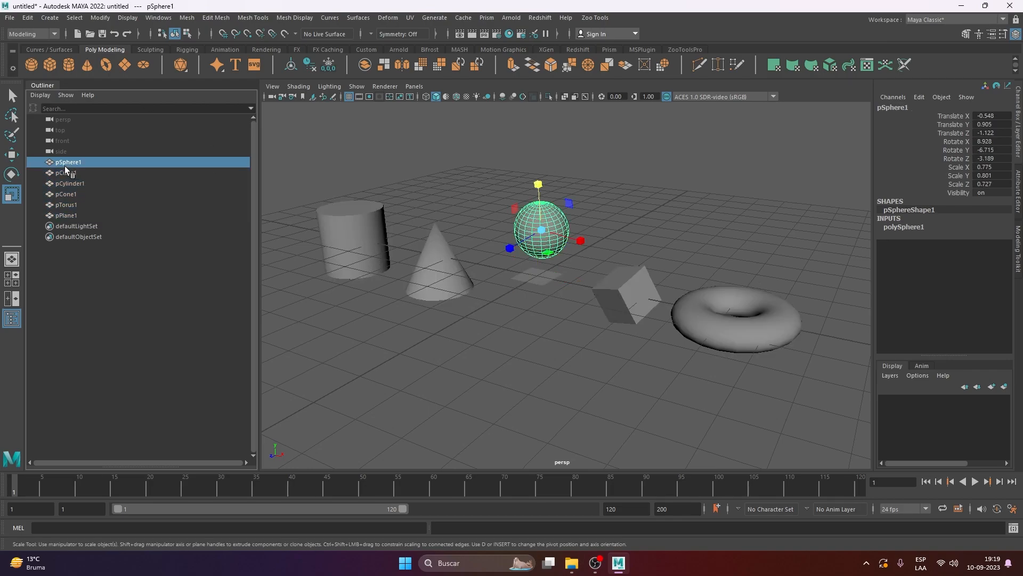
click(76, 172)
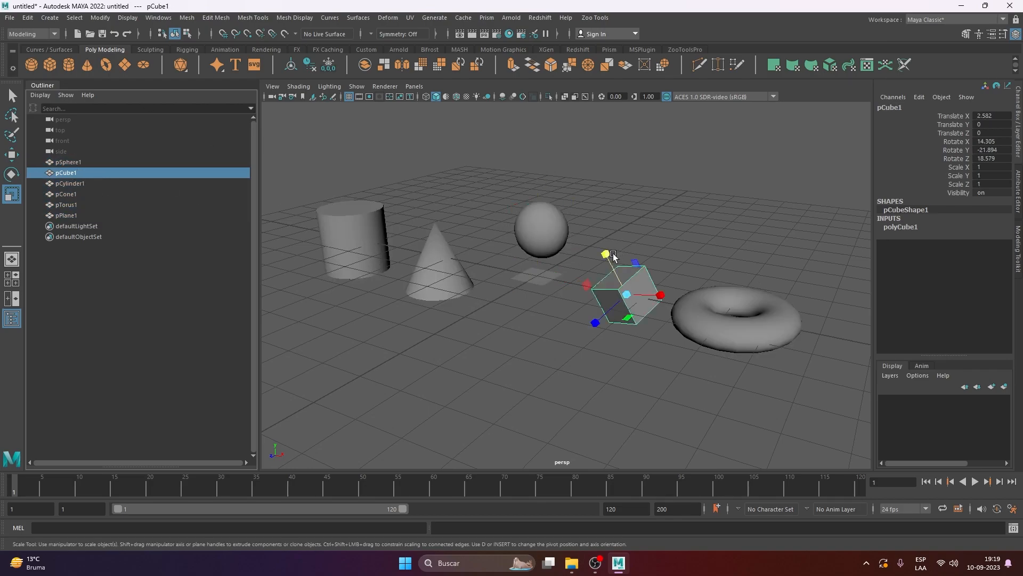
click(96, 184)
click(79, 194)
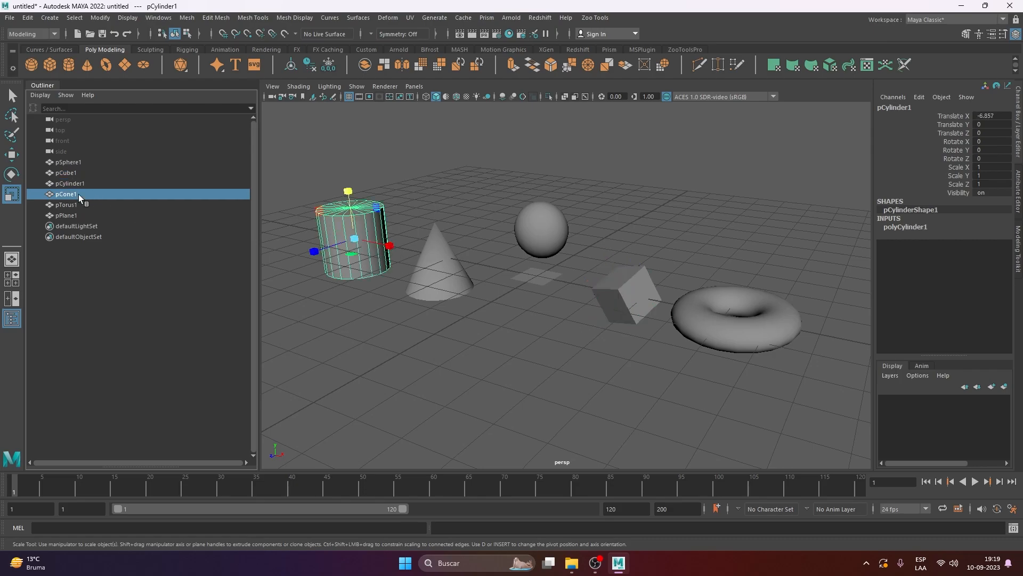
click(74, 205)
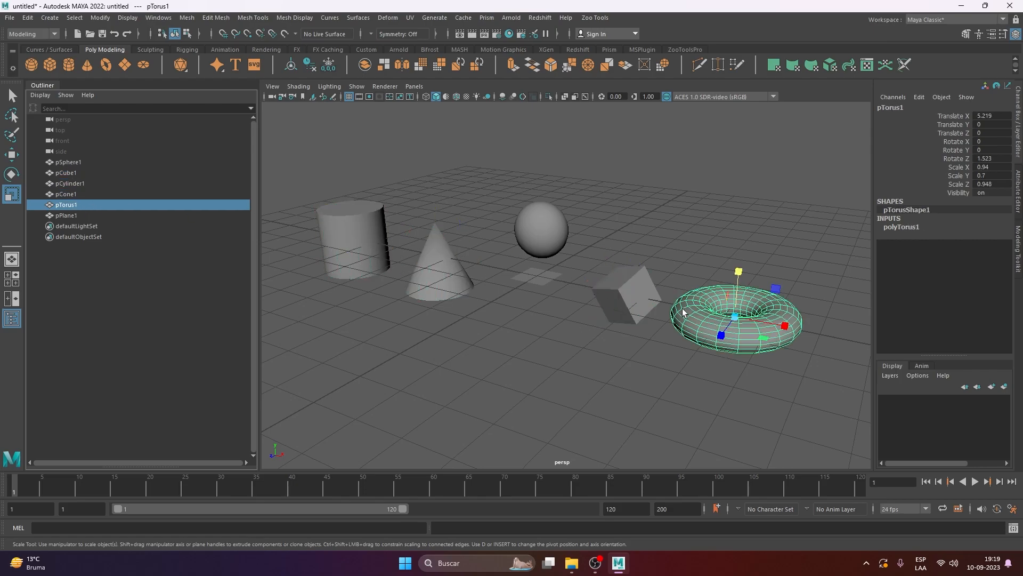
click(72, 214)
drag(538, 277, 571, 329)
Step: Rename the sphere as ESFERA in the scene list
mouse_move(70, 164)
mouse_down()
mouse_move(75, 209)
mouse_move(75, 156)
mouse_move(76, 164)
mouse_up()
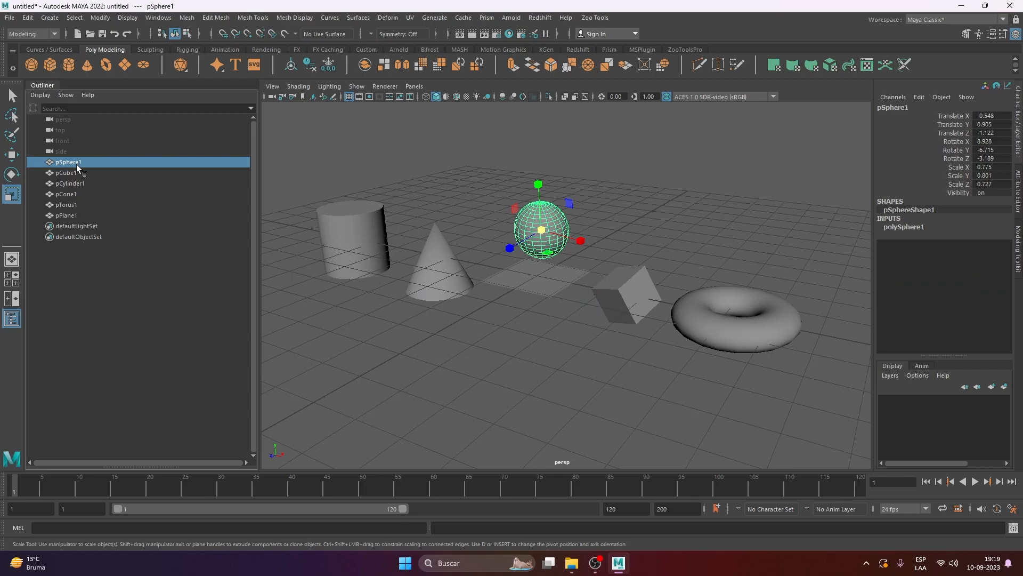
double_click(76, 164)
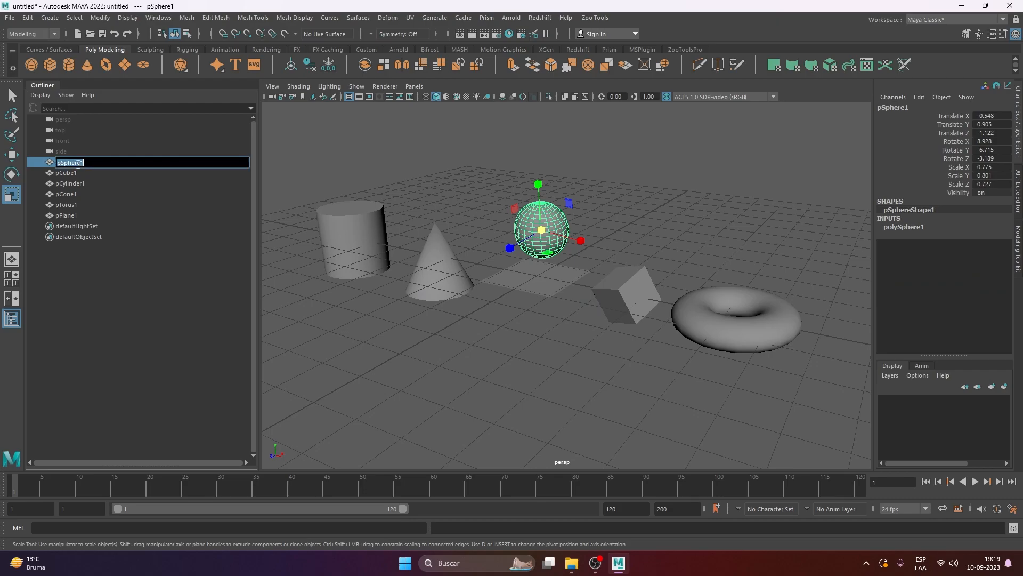
key(Caps_Lock)
text(ESFERA)
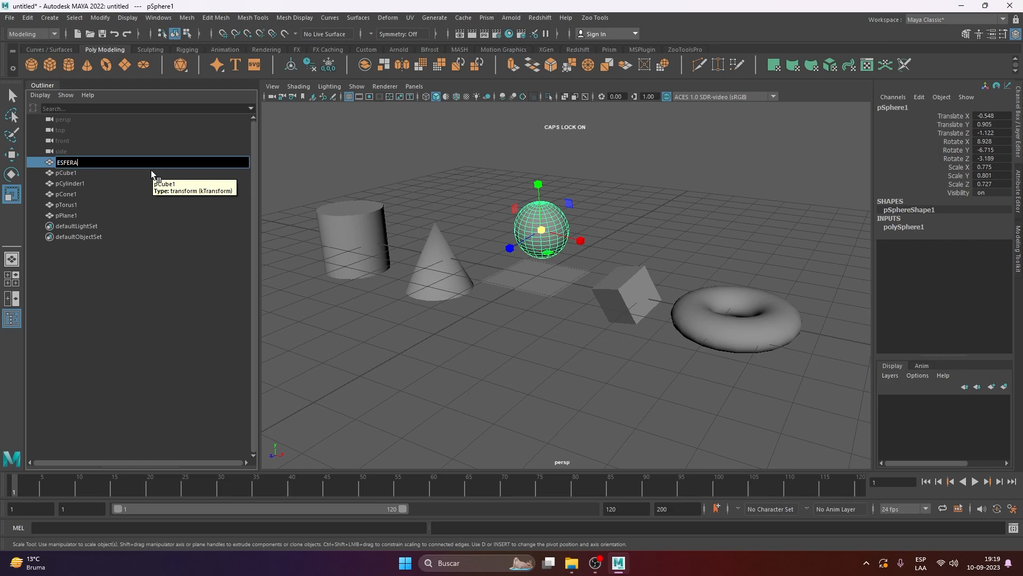
key(Return)
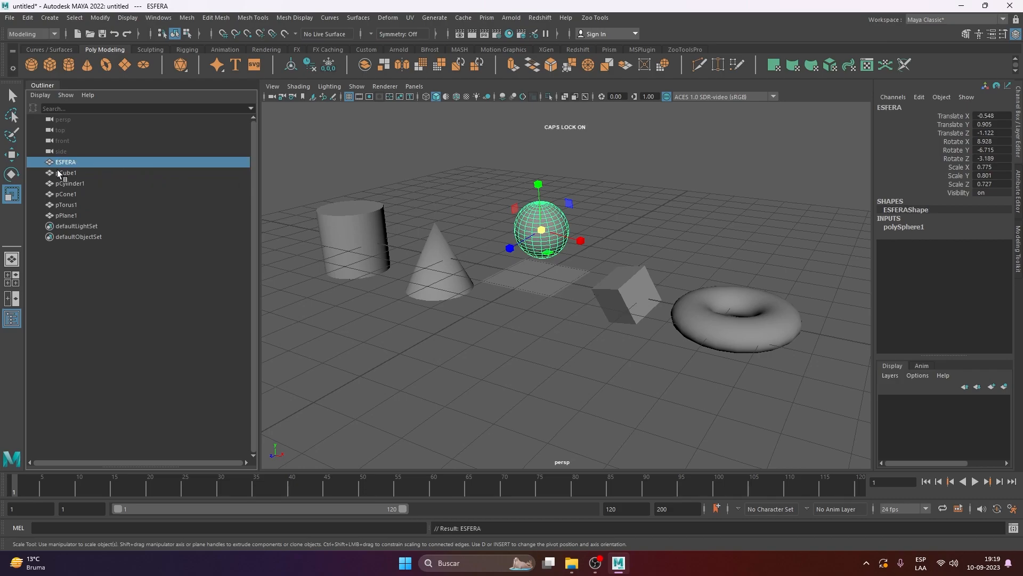
Step: Rename the cube as CUBO and the cylinder as CILINDRO, and select the renamed objects one by one
click(100, 183)
click(79, 160)
click(85, 173)
click(87, 180)
click(82, 161)
click(85, 174)
click(86, 181)
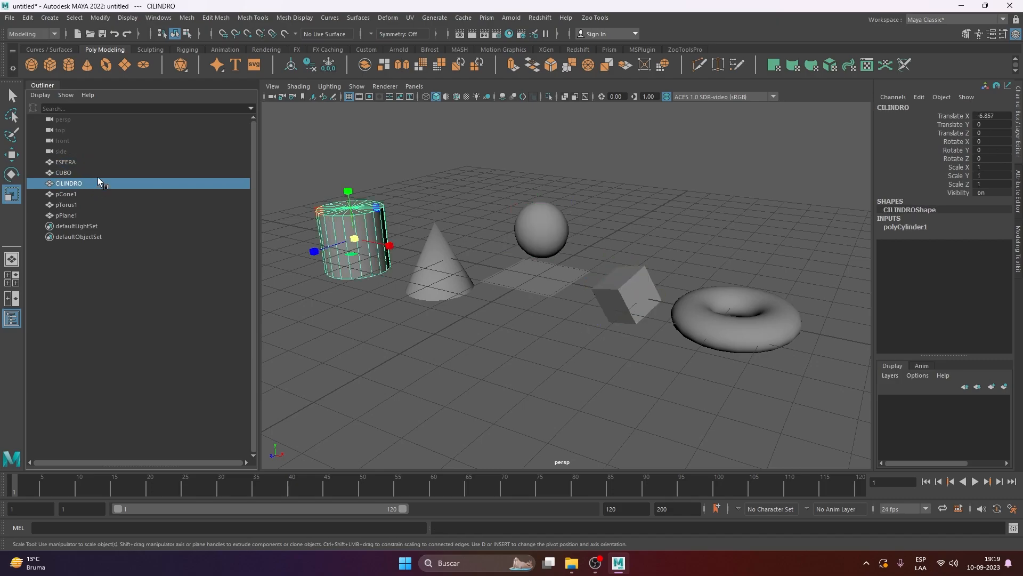
Step: Go through ESFERA, CUBO, CILINDRO, the cone, the torus and the plane in the scene list to match names to objects
click(97, 162)
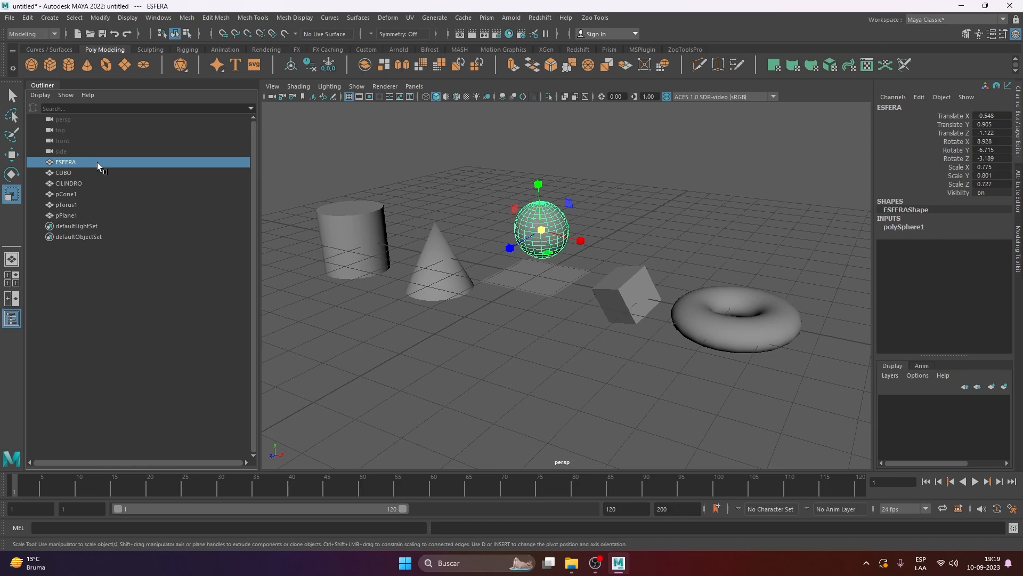
click(93, 173)
click(91, 183)
click(95, 194)
click(99, 204)
click(101, 215)
Step: Duplicate all six primitives together, move the copies back along Z behind the originals, and clear the selection
drag(84, 162, 84, 219)
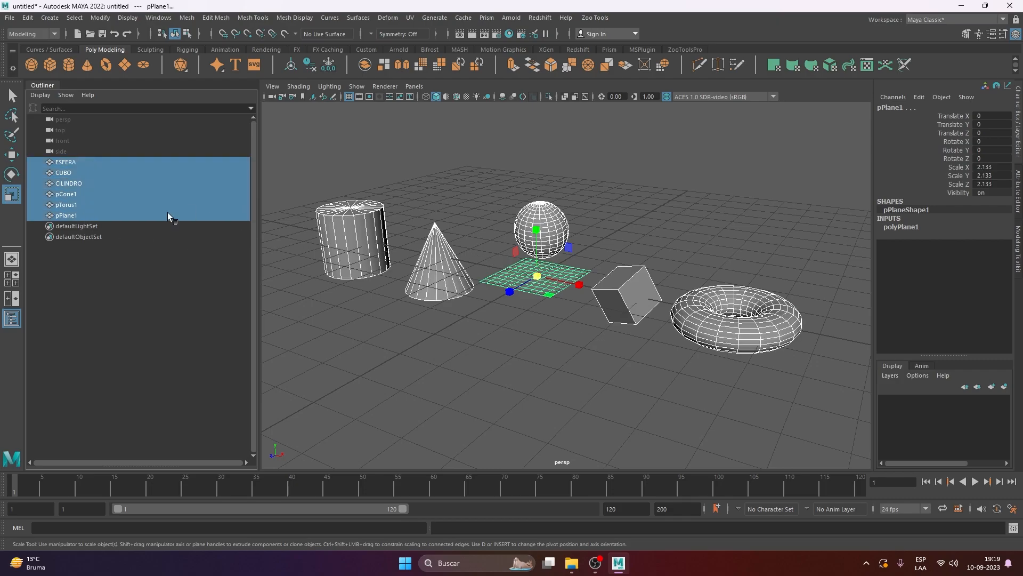
key(ctrl+d)
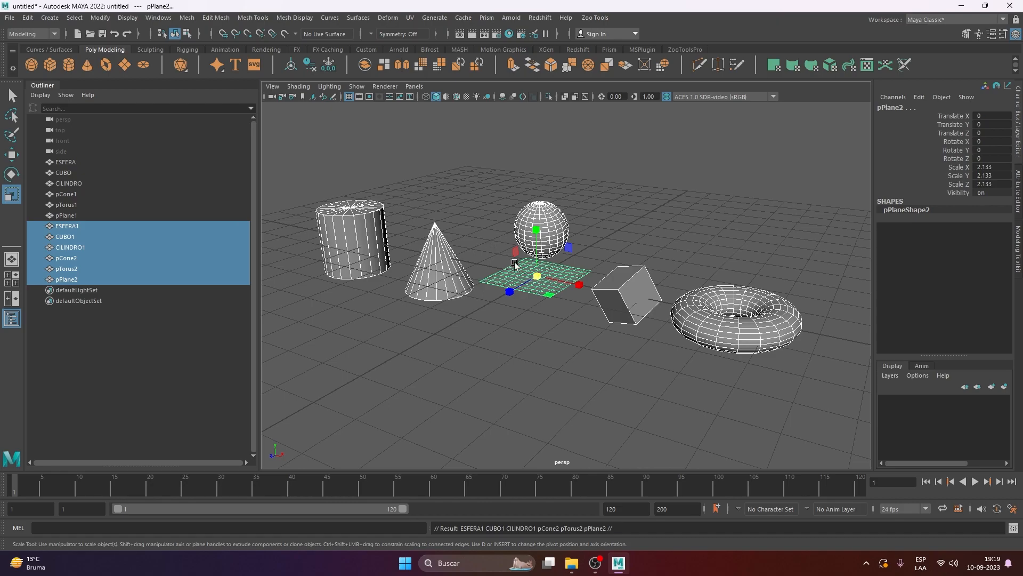
key(w)
drag(511, 291, 639, 252)
click(753, 260)
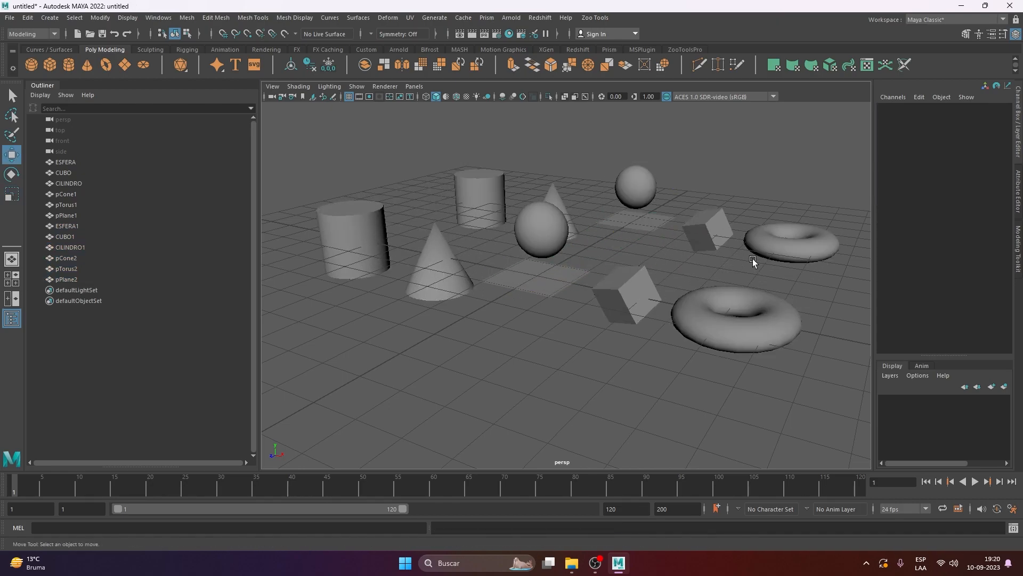
Step: Select all the original and duplicated primitives by name in the scene list, and clear the selection
scroll(670, 276, up, 5)
drag(74, 162, 86, 277)
click(458, 253)
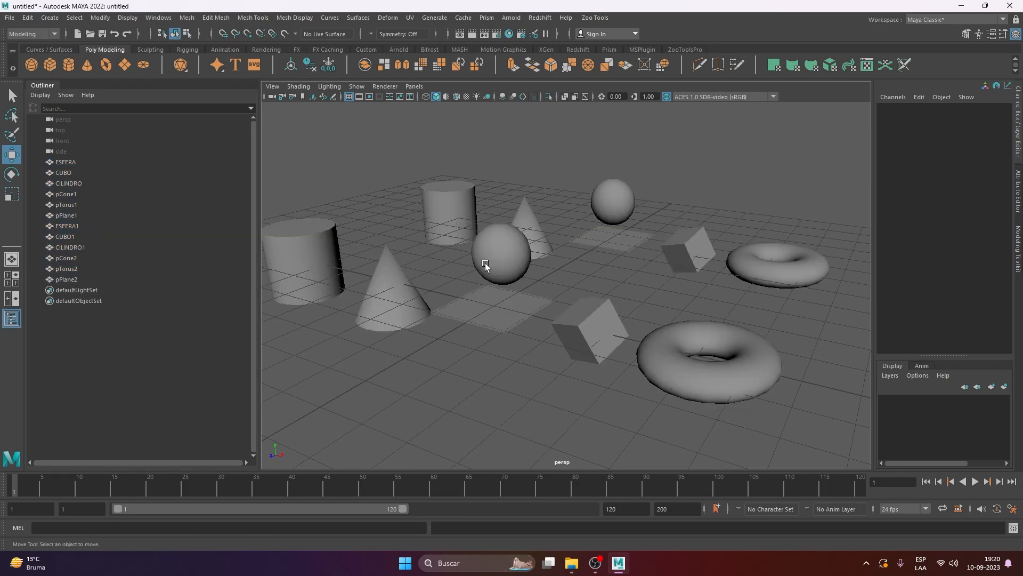
Step: Box-select the six original primitives in the viewport, inspect them from several angles, and clear the selection
alt+drag(696, 331, 634, 298)
drag(544, 136, 431, 435)
alt+drag(549, 205, 688, 247)
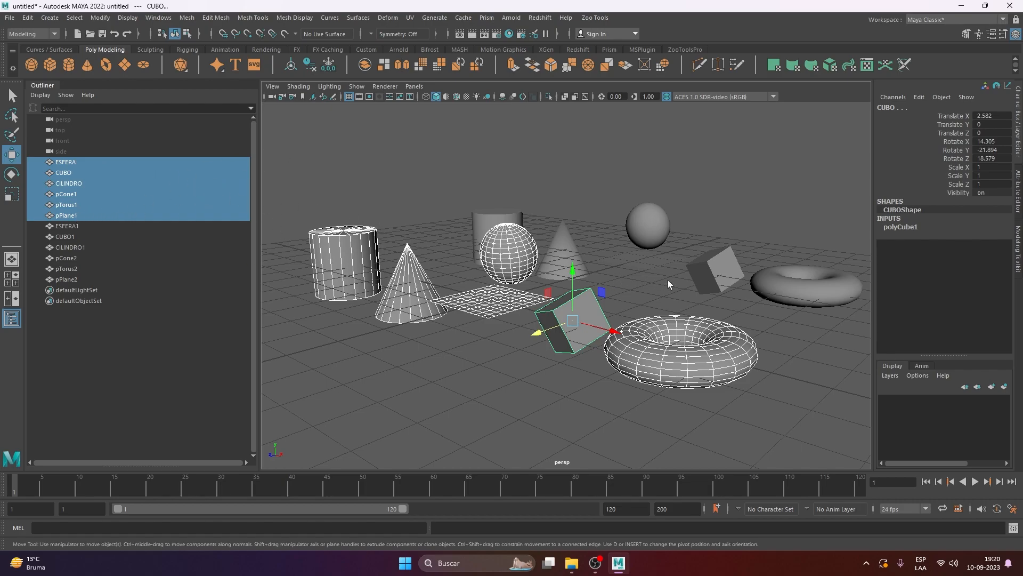
alt+drag(668, 280, 606, 318)
click(606, 319)
Step: Select the original torus alone, and box-select the whole row of original primitives using the Select tool
click(583, 392)
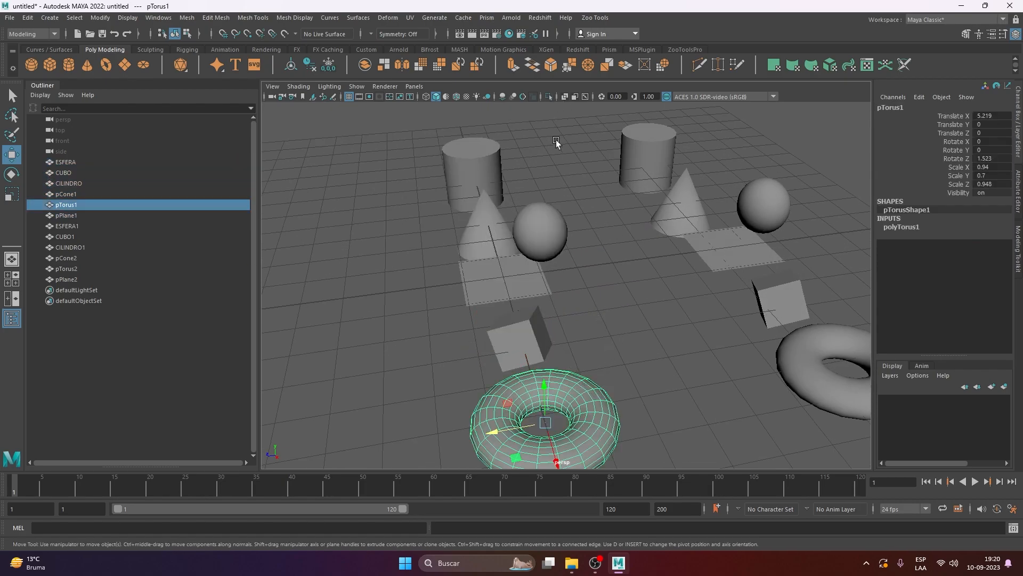
drag(553, 137, 439, 456)
click(12, 96)
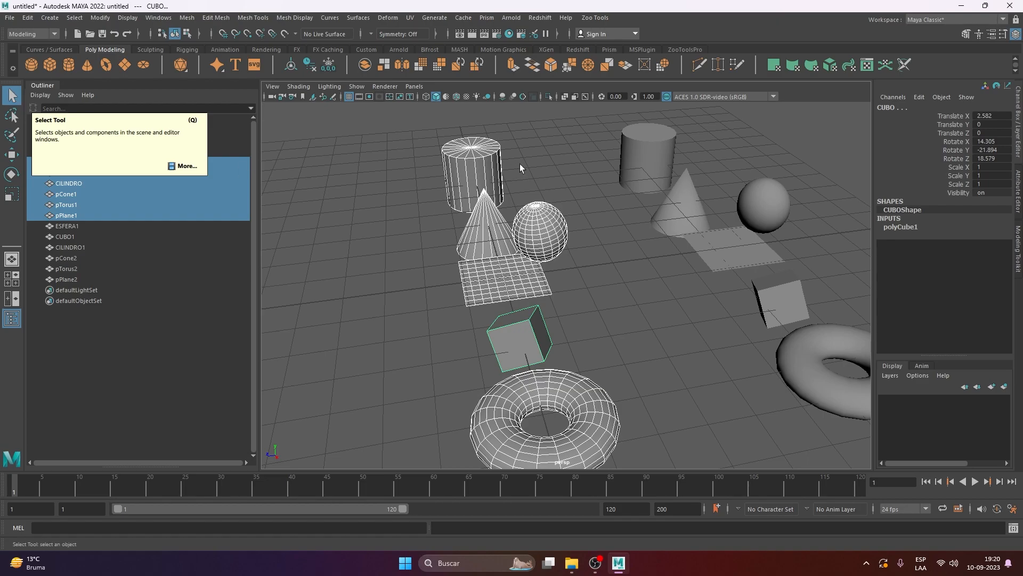
click(567, 146)
drag(578, 127, 426, 461)
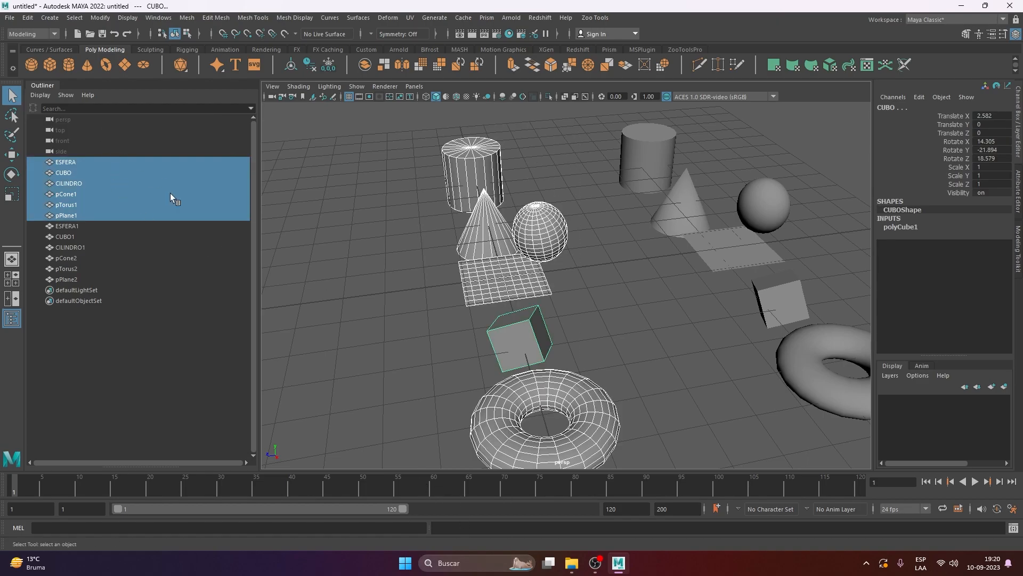
Step: Select ESFERA, CUBO, CILINDRO and pPlane1 individually, and extend the selection as a range from pPlane1 to ESFERA in the scene list
click(66, 161)
click(70, 172)
click(75, 183)
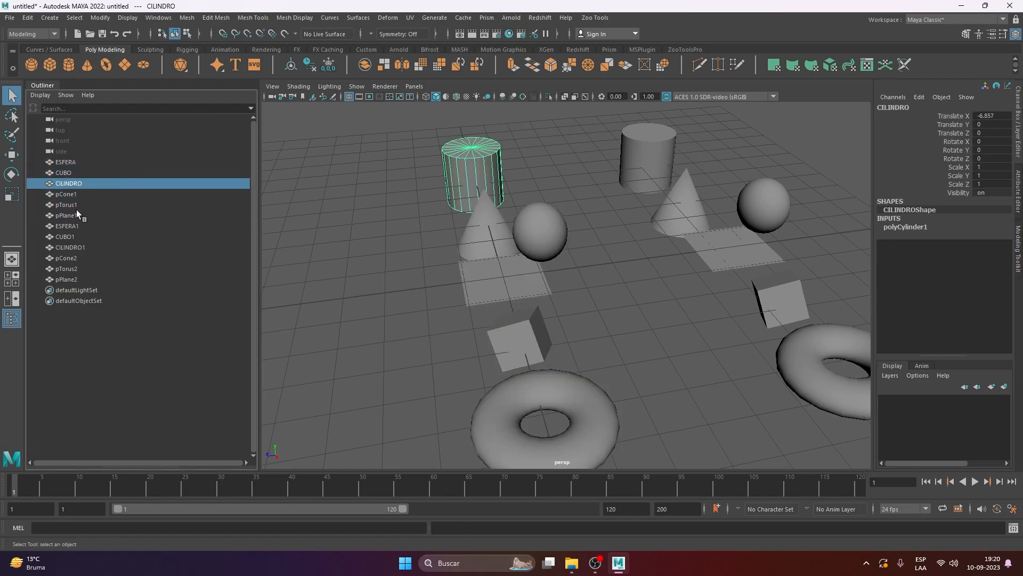
click(79, 215)
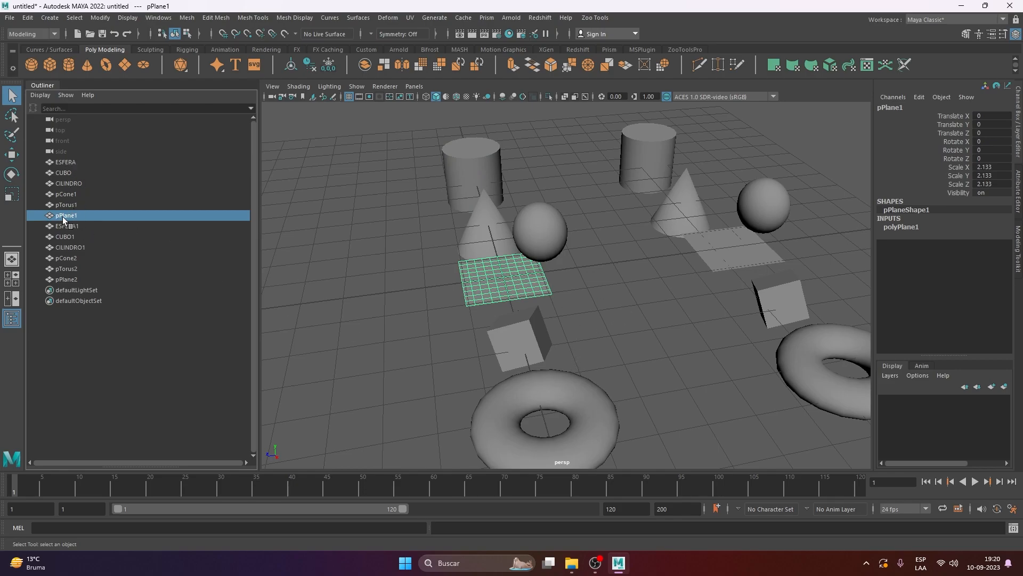
shift+click(67, 162)
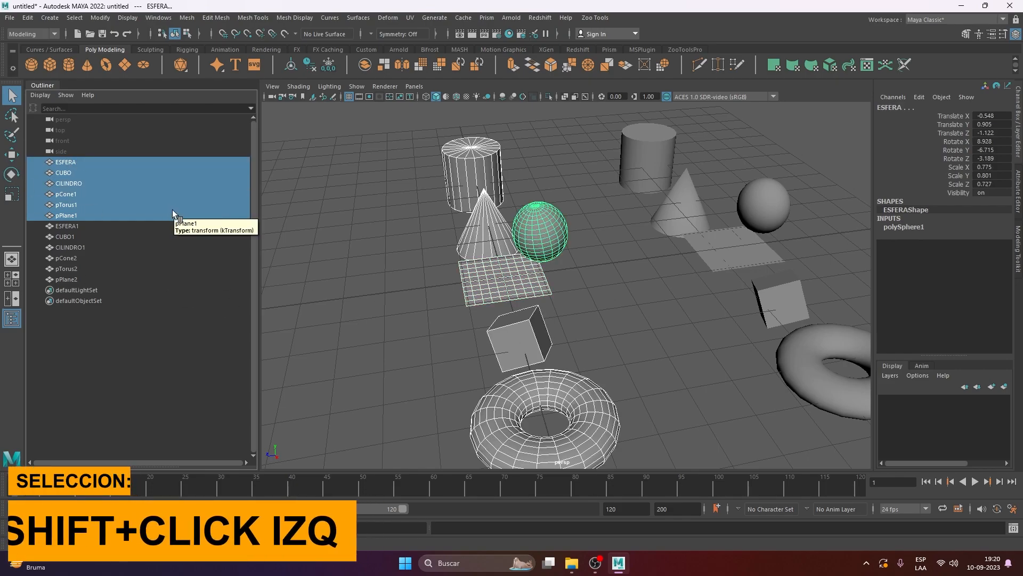
Step: Select pPlane1, pTorus1, CUBO, CILINDRO, ESFERA and pCone1 one by one in the scene list, and group them
click(75, 215)
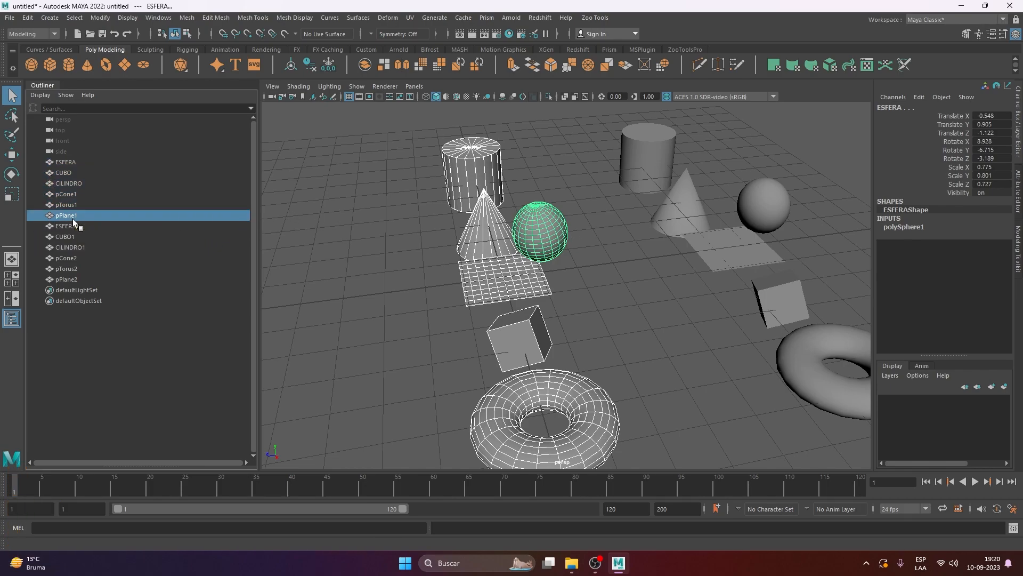
ctrl+click(77, 204)
ctrl+click(75, 172)
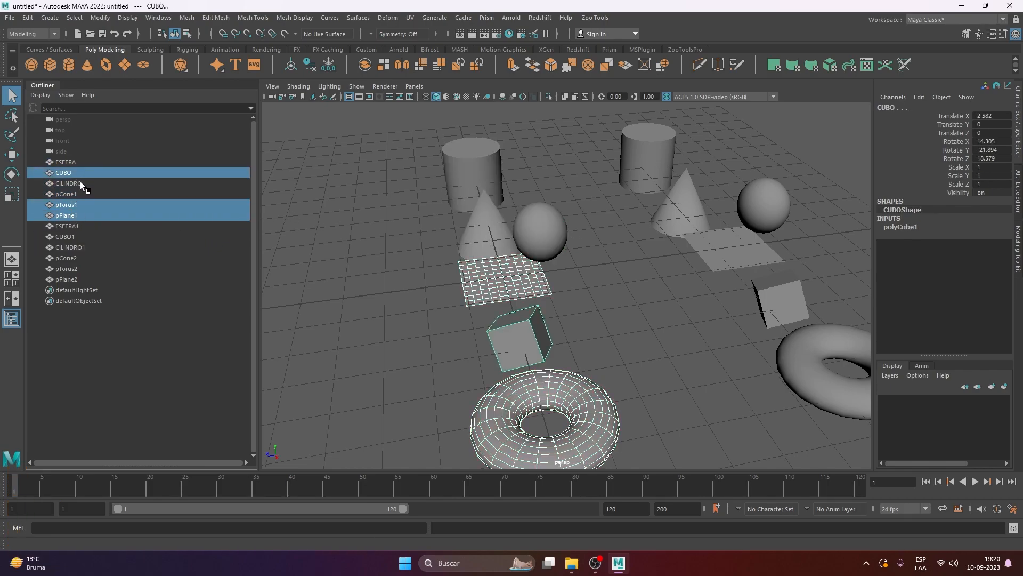
ctrl+click(80, 183)
ctrl+click(75, 162)
ctrl+click(69, 194)
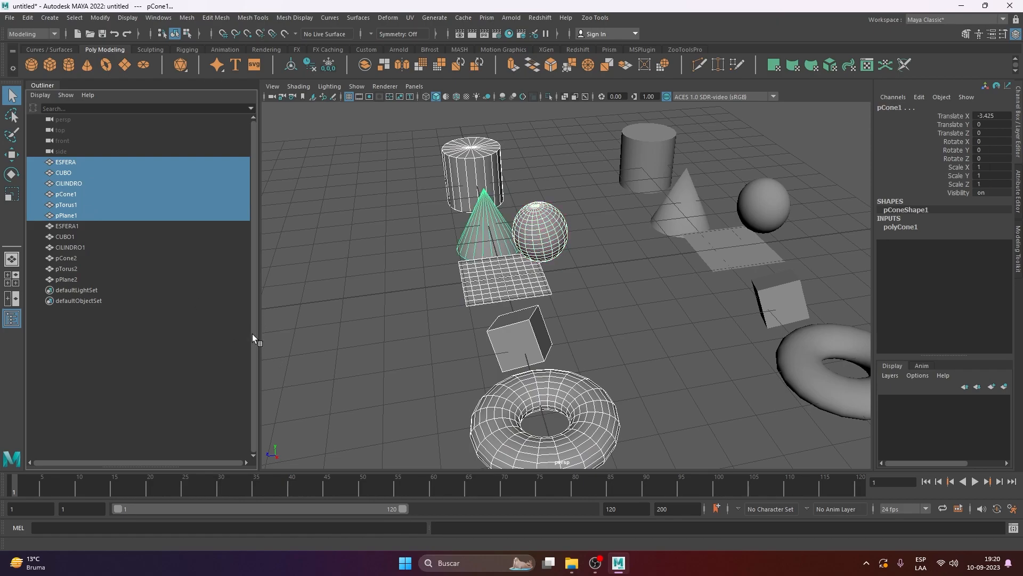
alt+drag(610, 345, 574, 350)
scroll(584, 348, up, 2)
scroll(594, 347, down, 2)
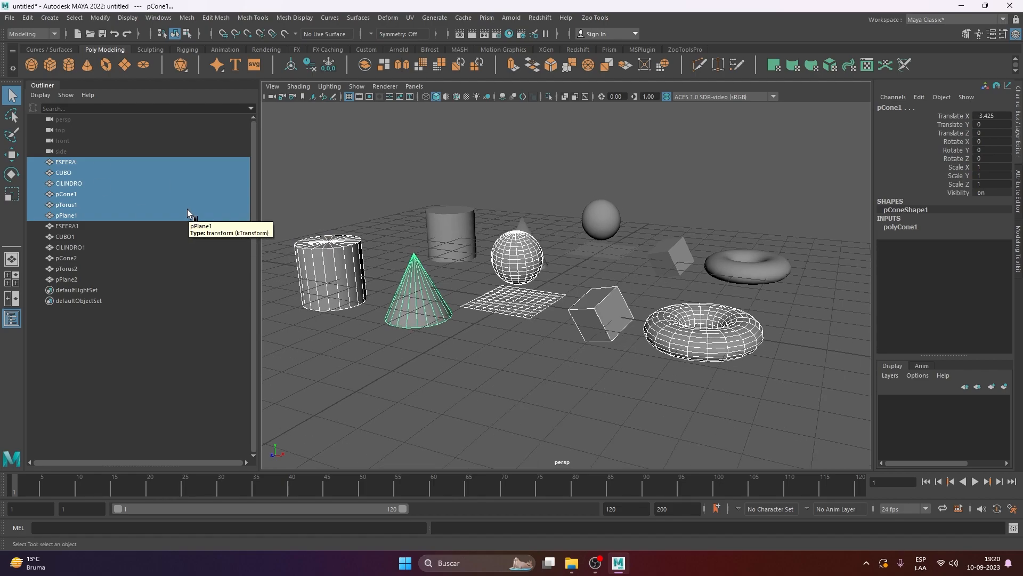
key(ctrl+g)
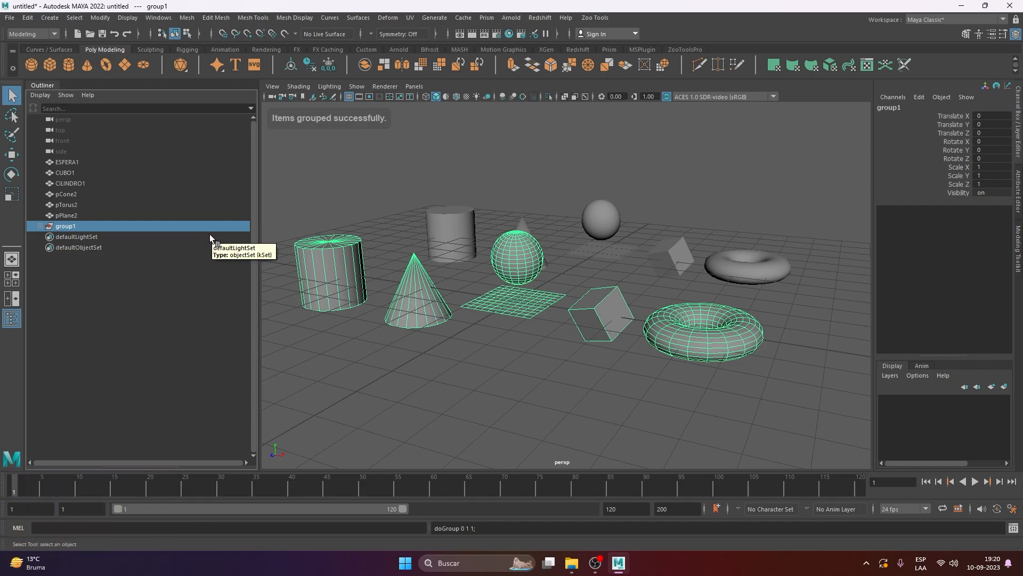
Step: Expand and collapse group1 in the scene list to examine the objects it contains
click(40, 226)
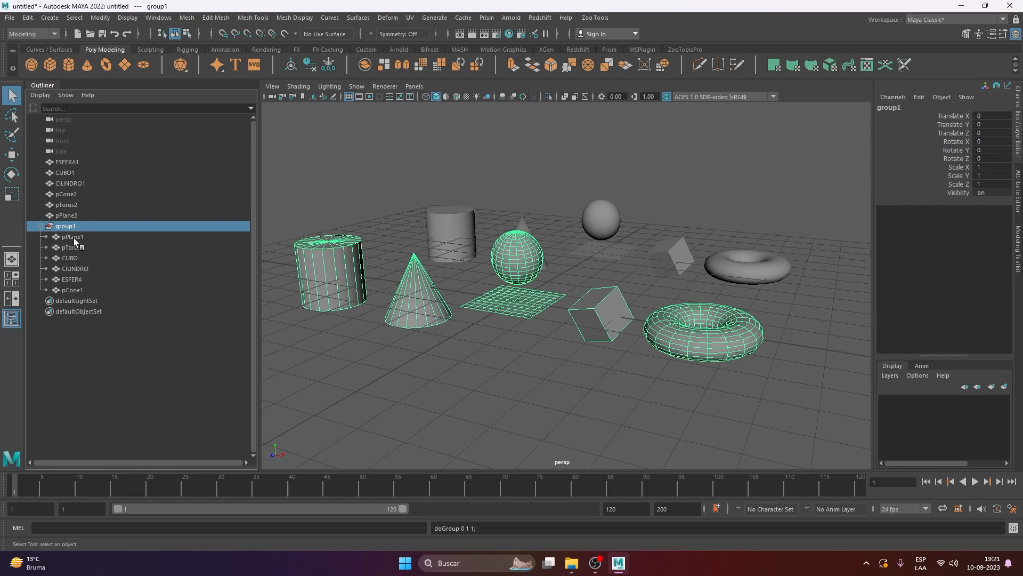
click(74, 237)
click(41, 226)
click(70, 229)
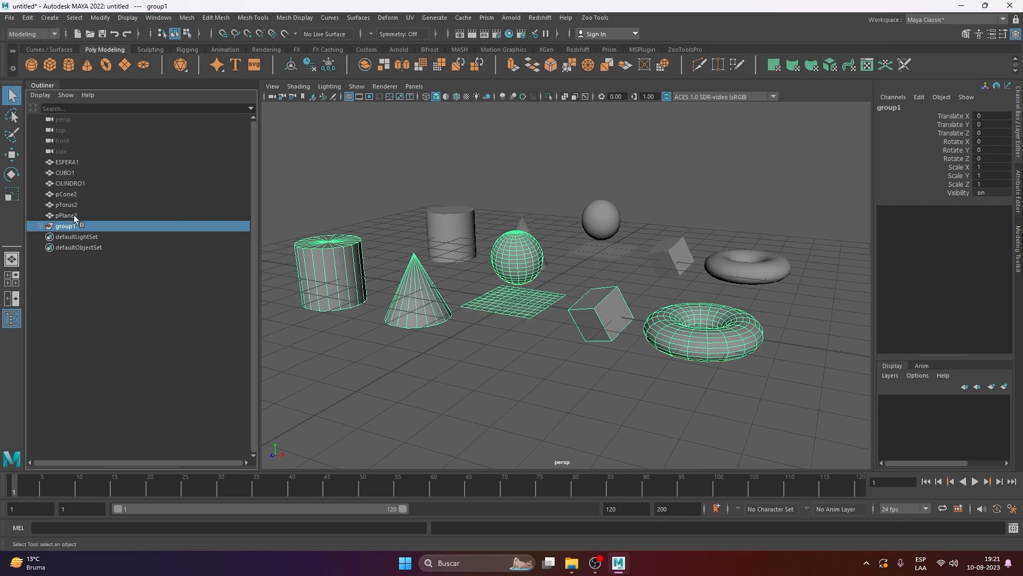
click(40, 226)
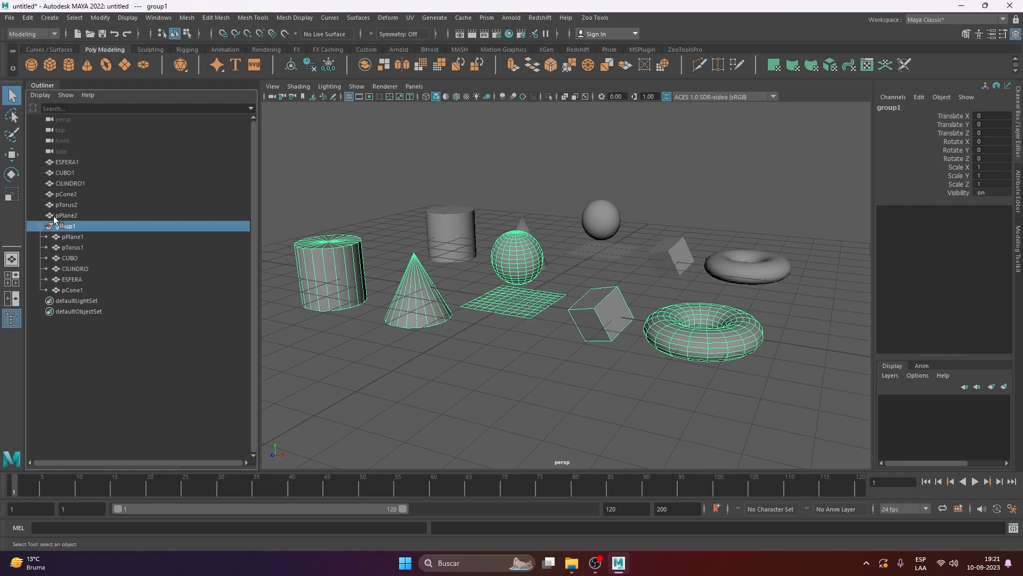
click(41, 226)
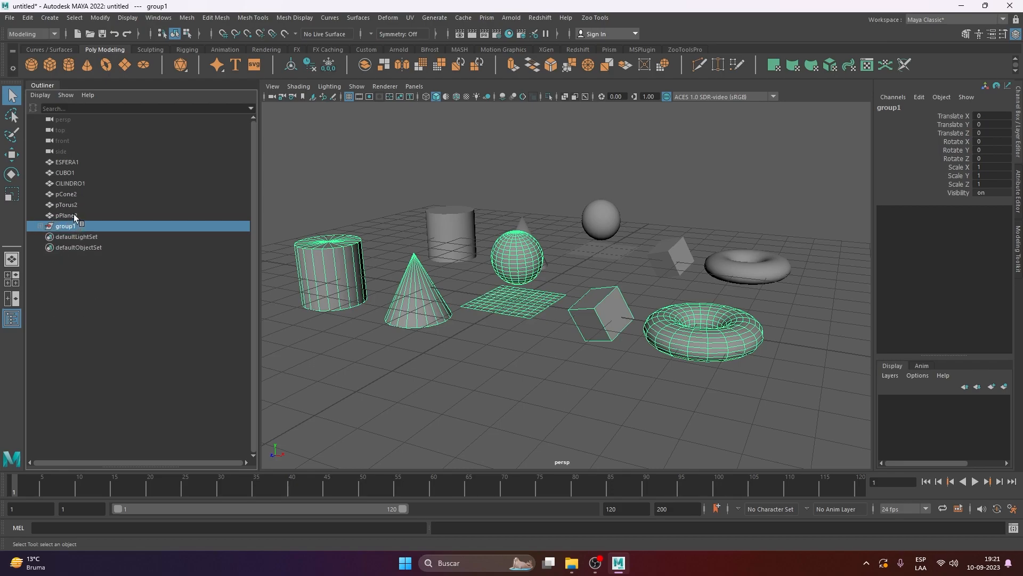
Step: Group the six duplicated primitives from ESFERA1 to pPlane2, select group1, and clear the selection
click(74, 213)
shift+click(77, 162)
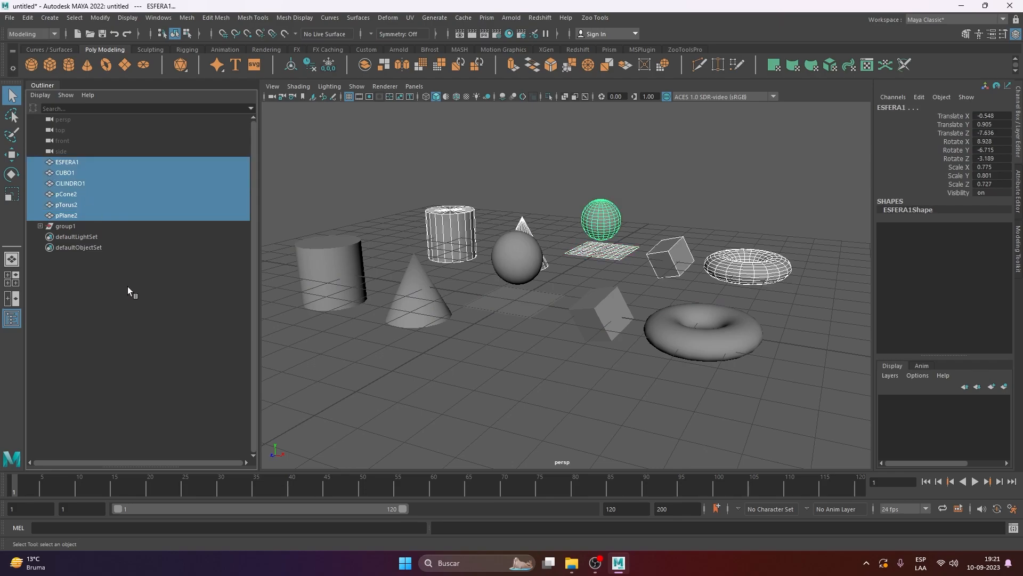
key(ctrl+g)
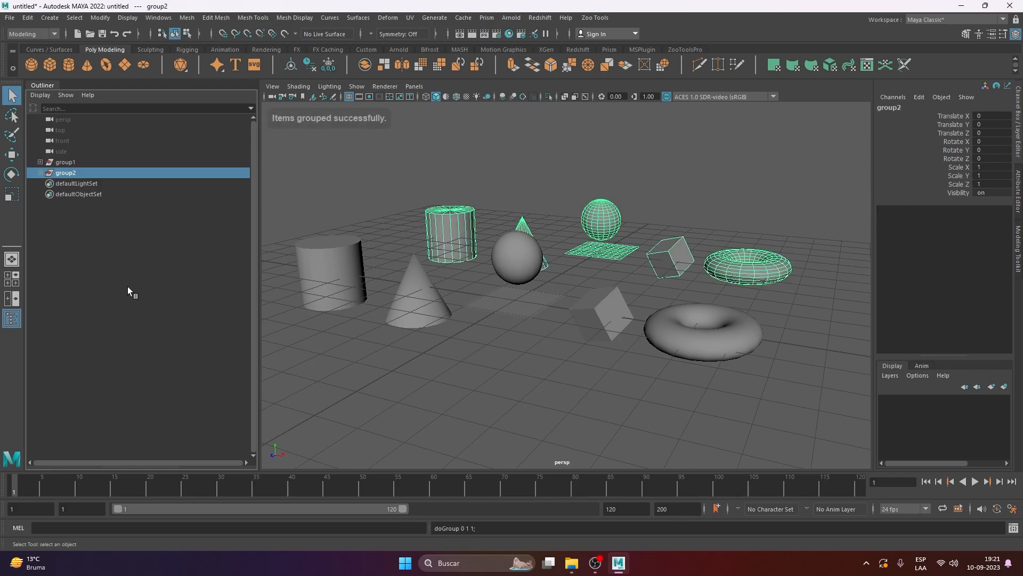
click(76, 162)
click(98, 230)
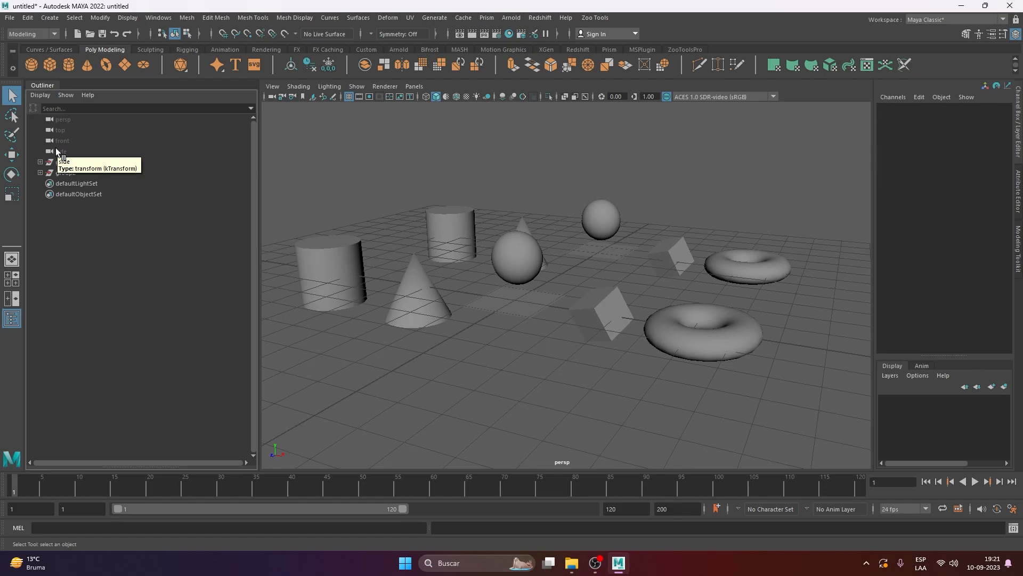
Step: Expand group1, select CUBO on its own inside the group, and move and rotate it
click(40, 161)
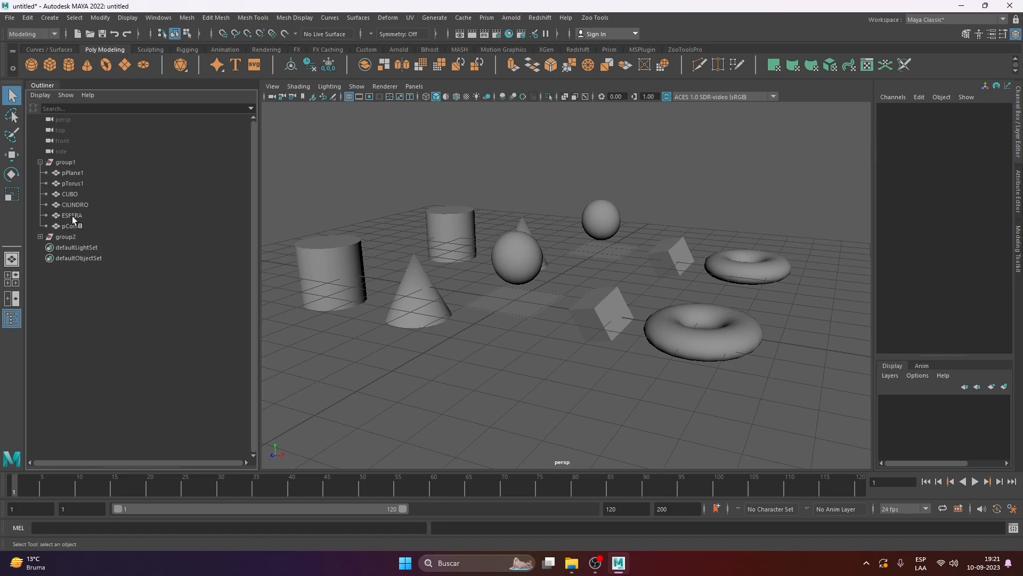
click(63, 163)
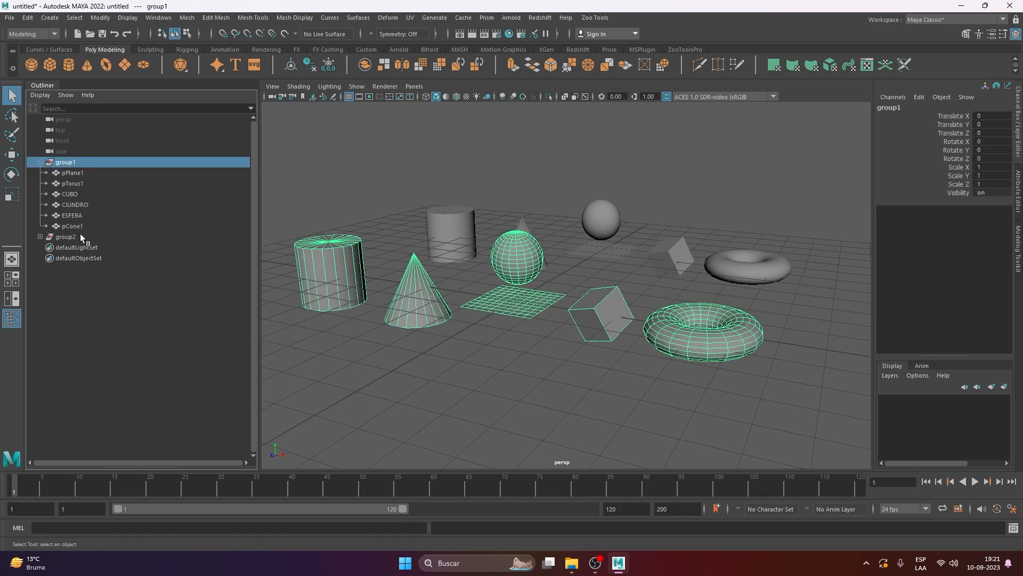
click(76, 194)
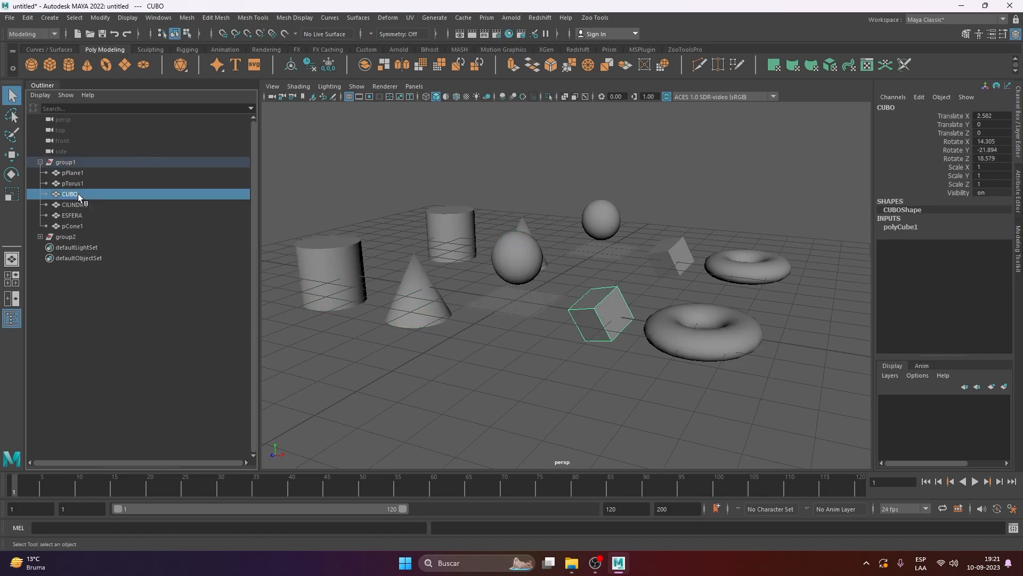
key(w)
drag(593, 270, 635, 275)
key(e)
Step: Select pTorus1 and pPlane1 inside group1, try rotating pPlane1, and undo the rotation
click(115, 183)
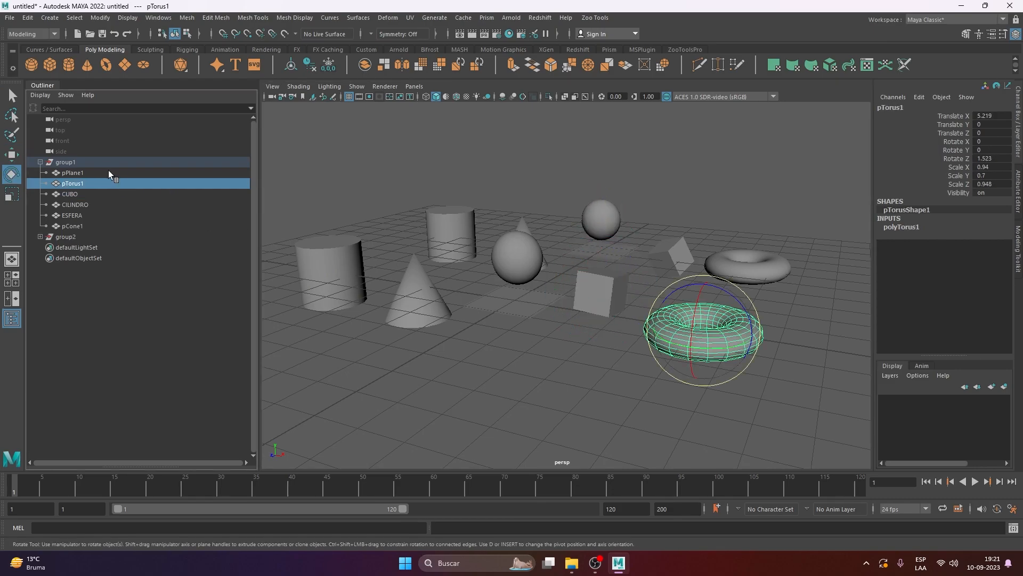
click(108, 173)
drag(501, 288, 484, 297)
key(ctrl+z)
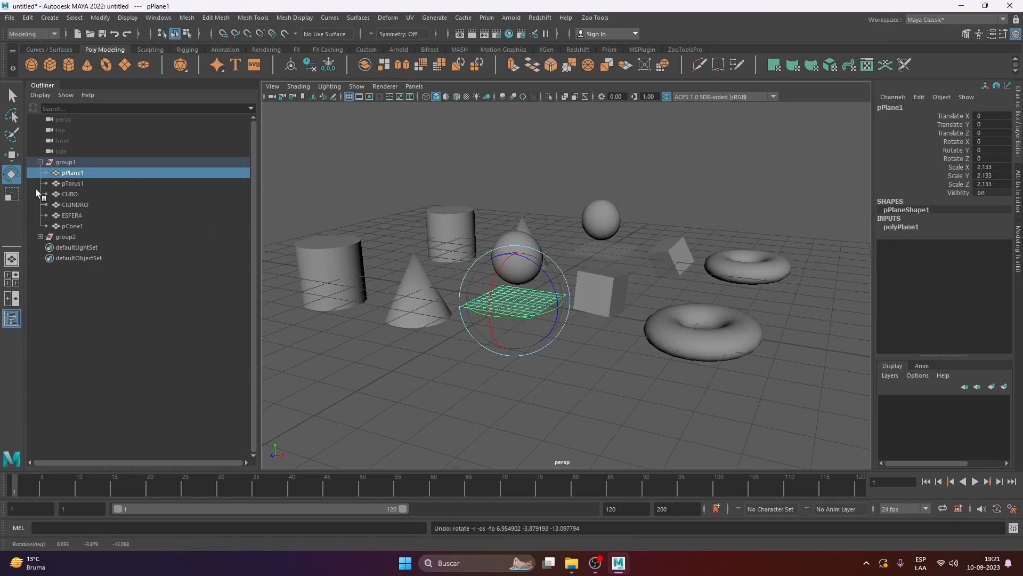
Step: Try moving group1 as a whole and undo it, and do the same with the torus selected alone in the viewport
click(69, 163)
key(w)
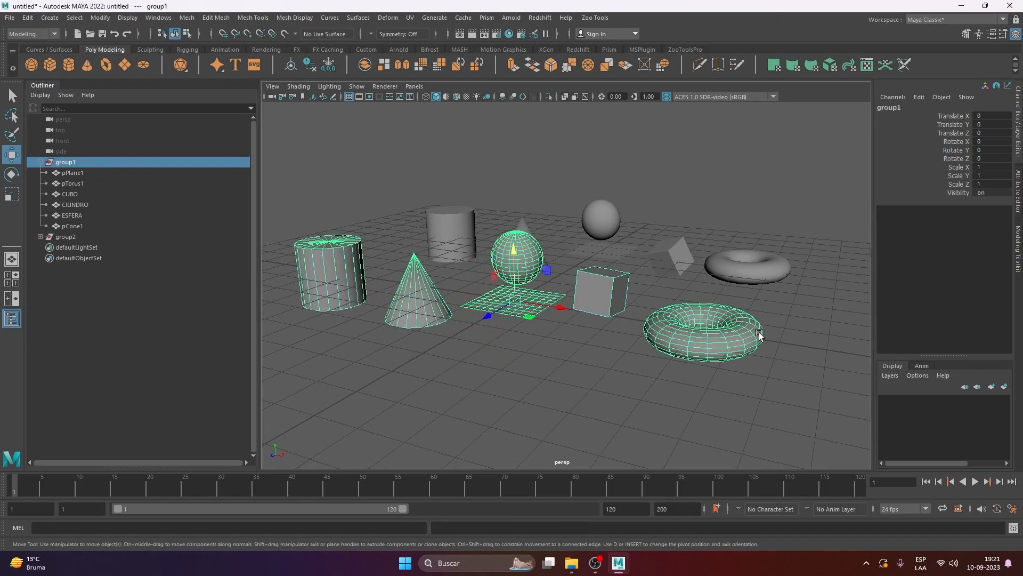
drag(488, 316, 548, 330)
key(ctrl+z)
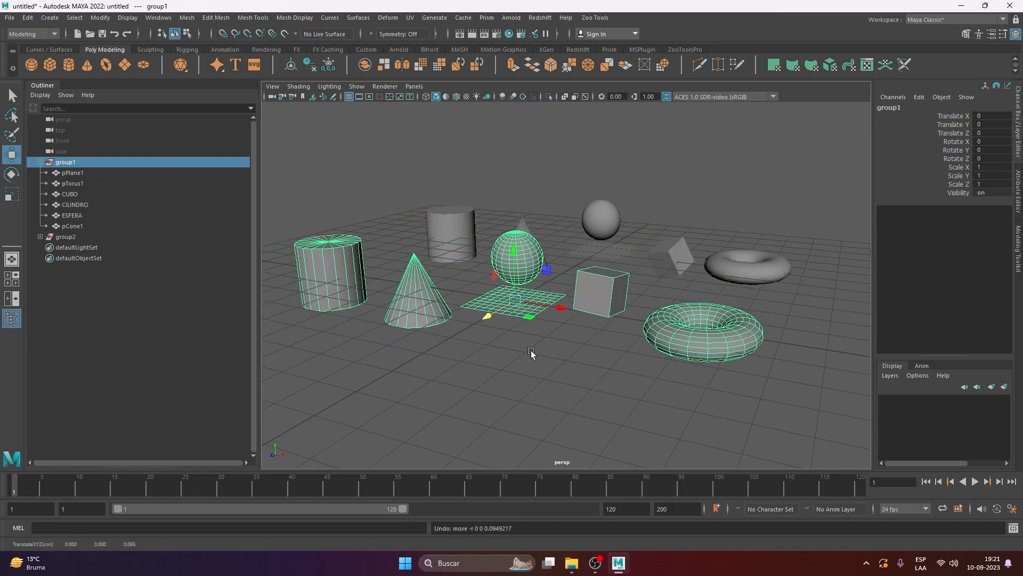
click(686, 323)
drag(738, 303, 762, 255)
key(ctrl+z)
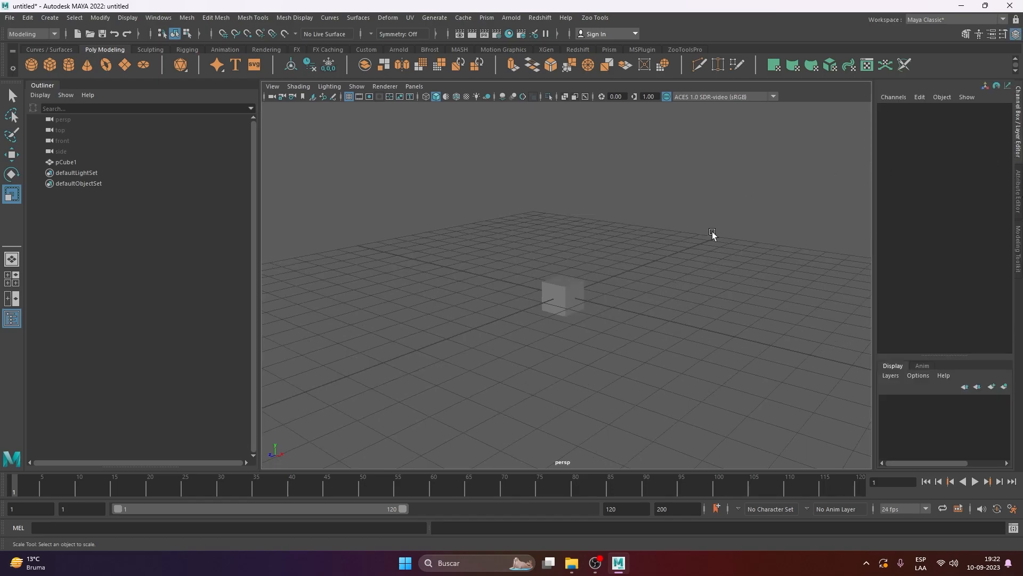
Step: Select the cube in the new scene, frame it, and move it along the X axis to about -5.55
drag(639, 239, 581, 298)
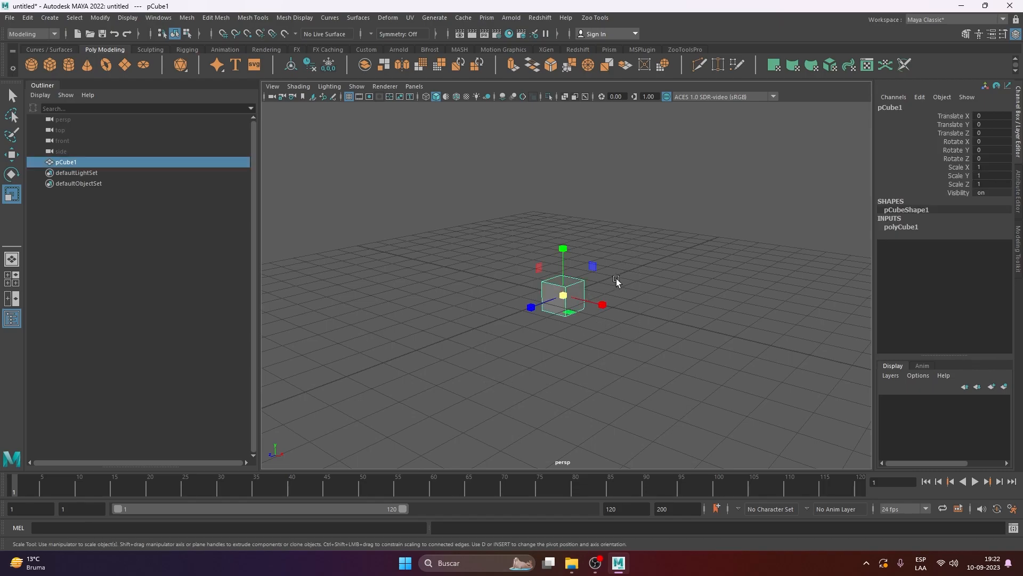
key(q)
key(f)
alt+right_drag(612, 289, 203, 315)
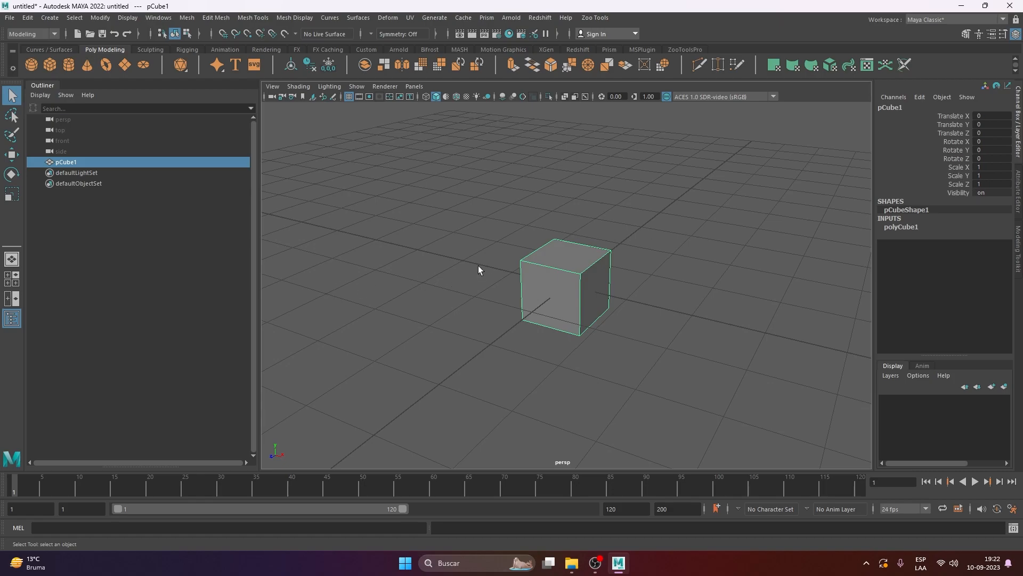
scroll(519, 279, down, 5)
key(w)
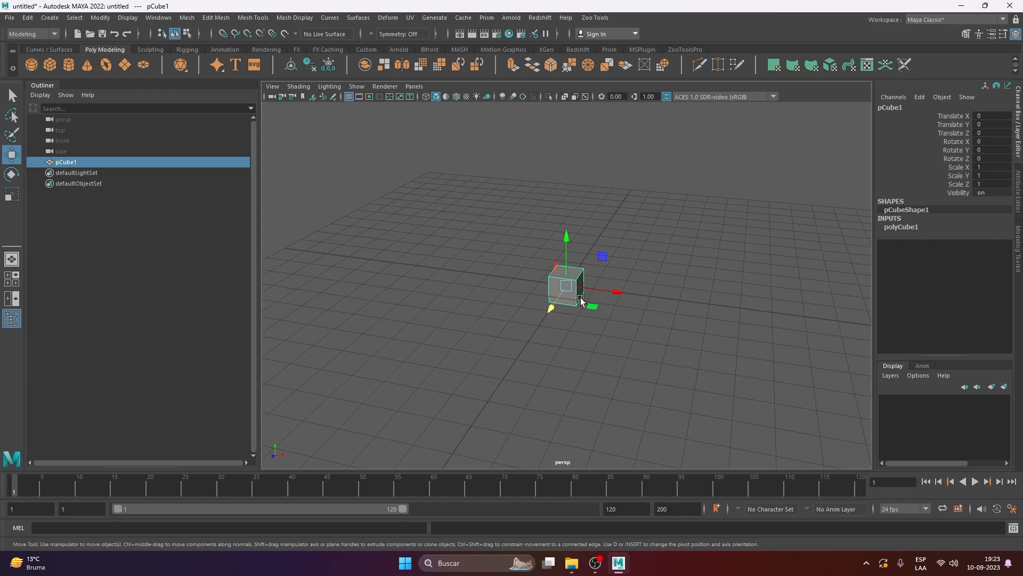
drag(605, 290, 460, 286)
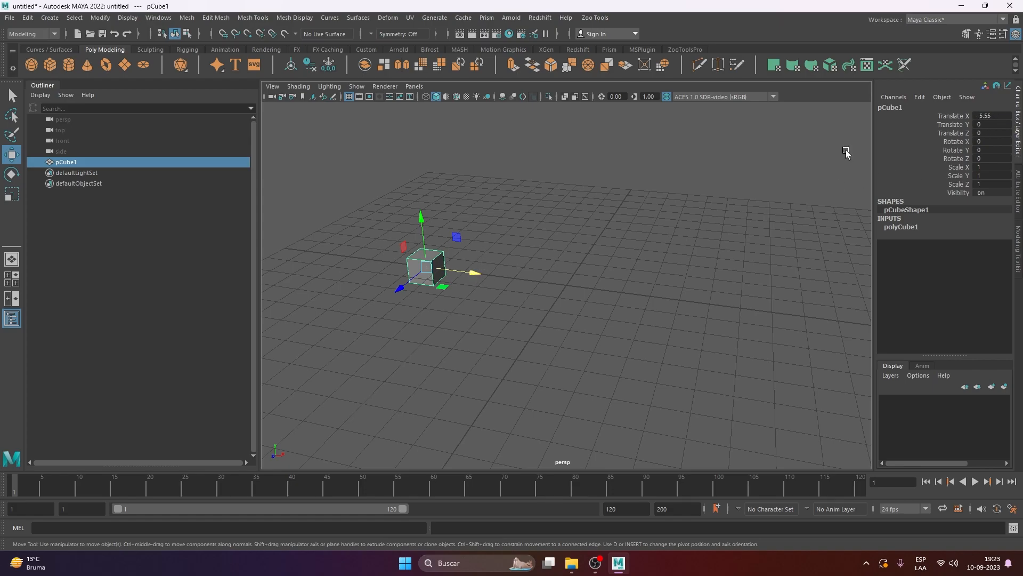
alt+drag(579, 282, 593, 276)
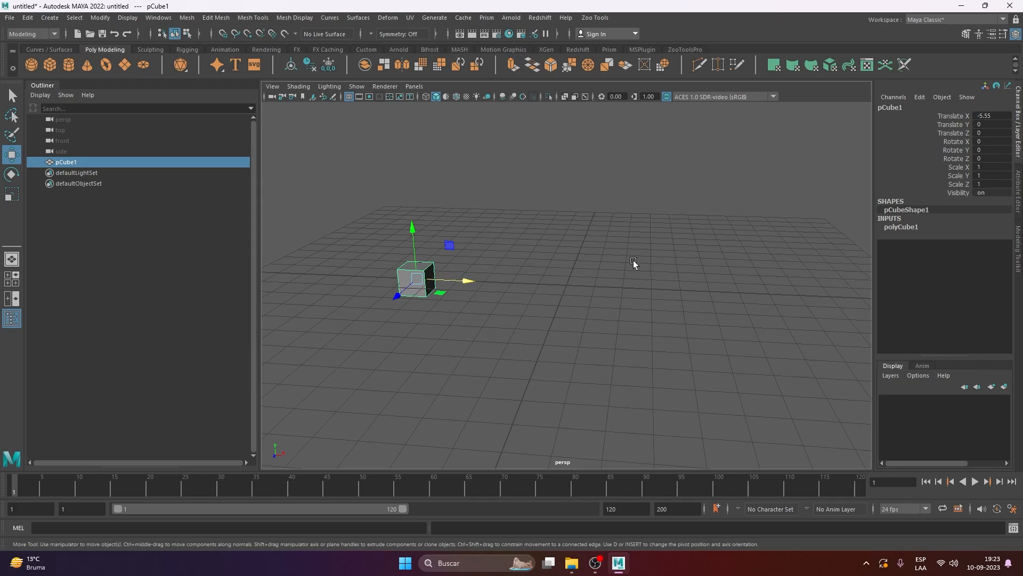
Step: Return the cube to the grid's centre by setting its Translate X to 0
click(633, 245)
key(ctrl+z)
click(999, 117)
text(0)
key(Return)
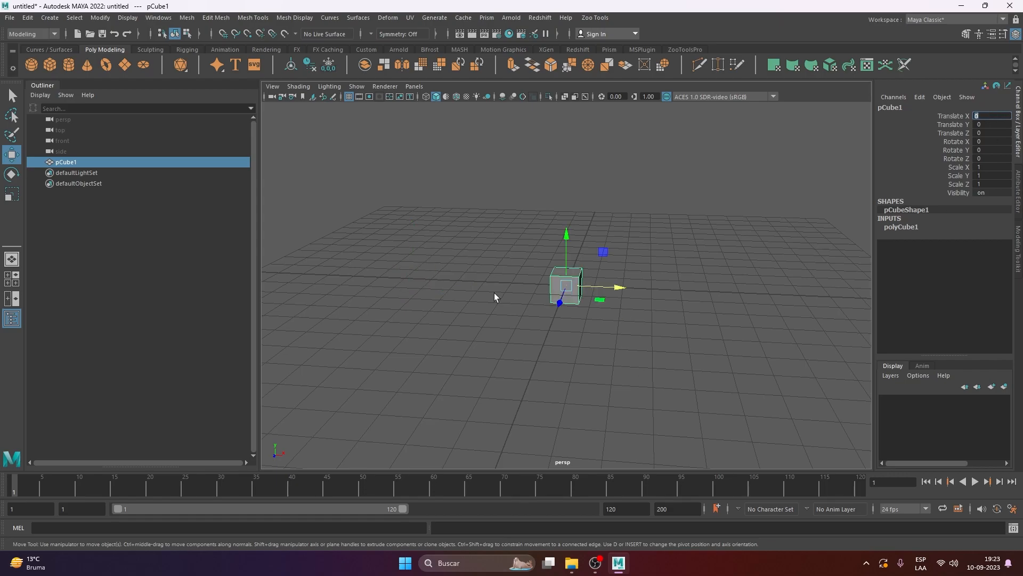
Step: Move the cube to about X 5.38, Y 5.04, and rotate it freely around all three axes
alt+middle_drag(587, 311, 532, 328)
scroll(532, 328, down, 4)
key(e)
drag(565, 266, 661, 230)
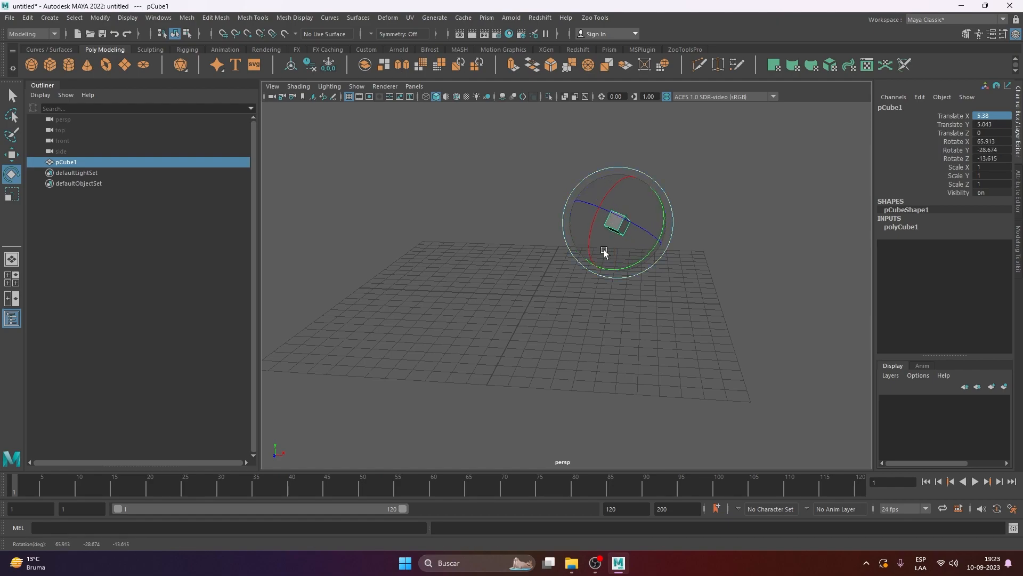
Step: Undo a uniform scaling of the cube, and rescale it to about 9.62 in X, 3.68 in Y and 4.36 in Z
key(r)
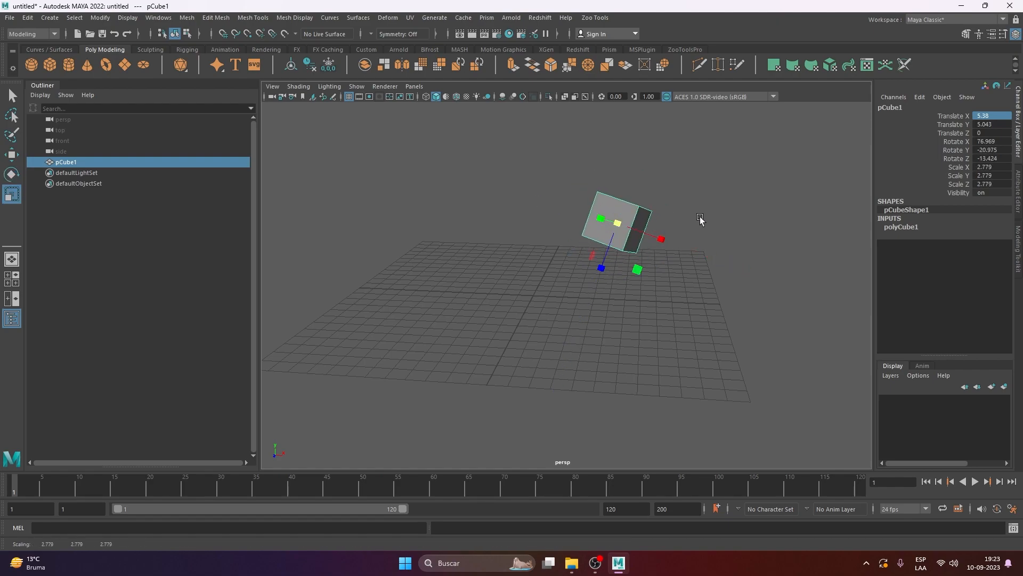
key(ctrl+z)
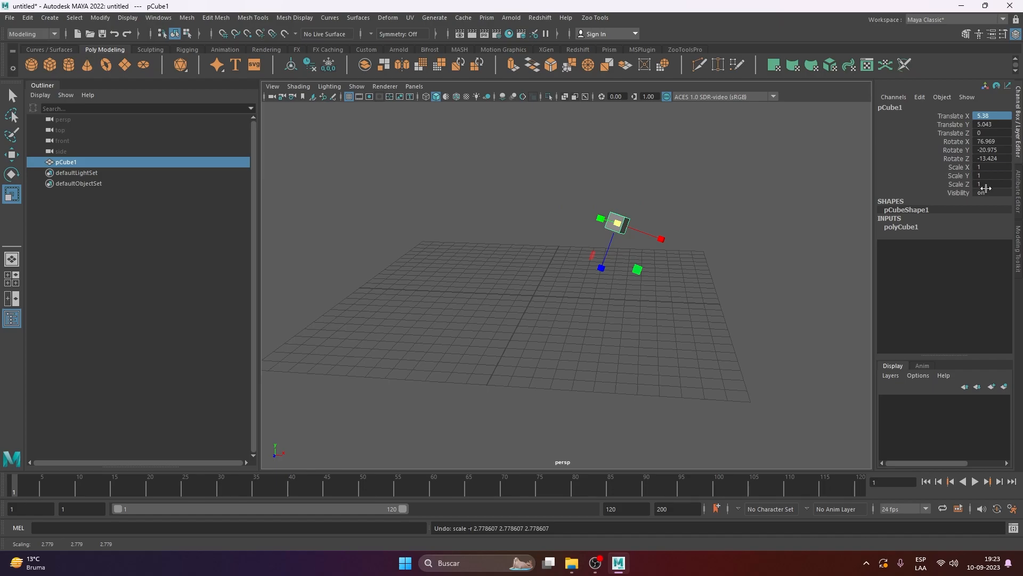
drag(617, 222, 729, 267)
drag(608, 255, 615, 245)
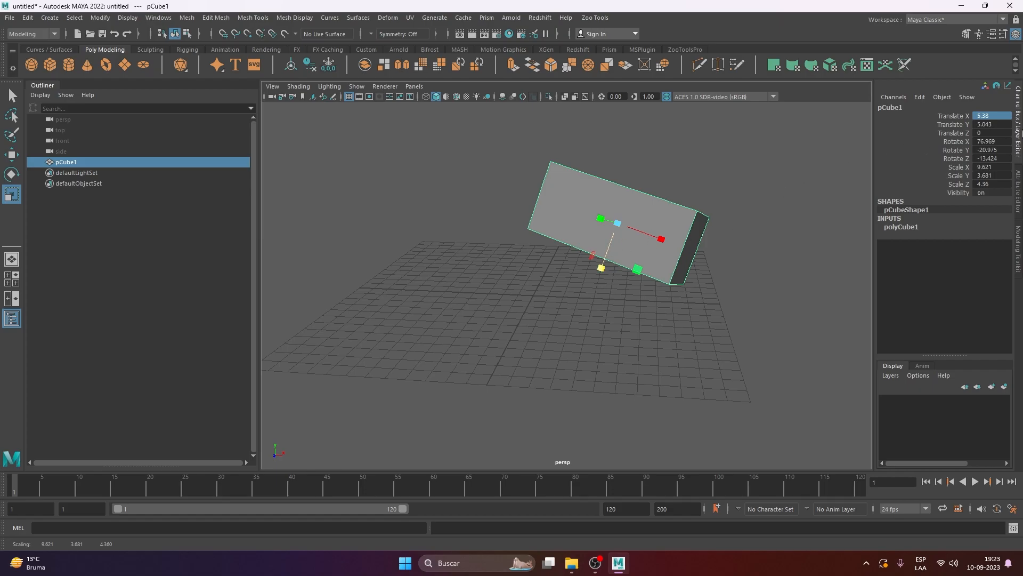
Step: Reset the cube by setting all Scale values to 1 and all Translate and Rotate values to 0
double_click(996, 117)
drag(990, 166, 1003, 182)
text(1)
key(Return)
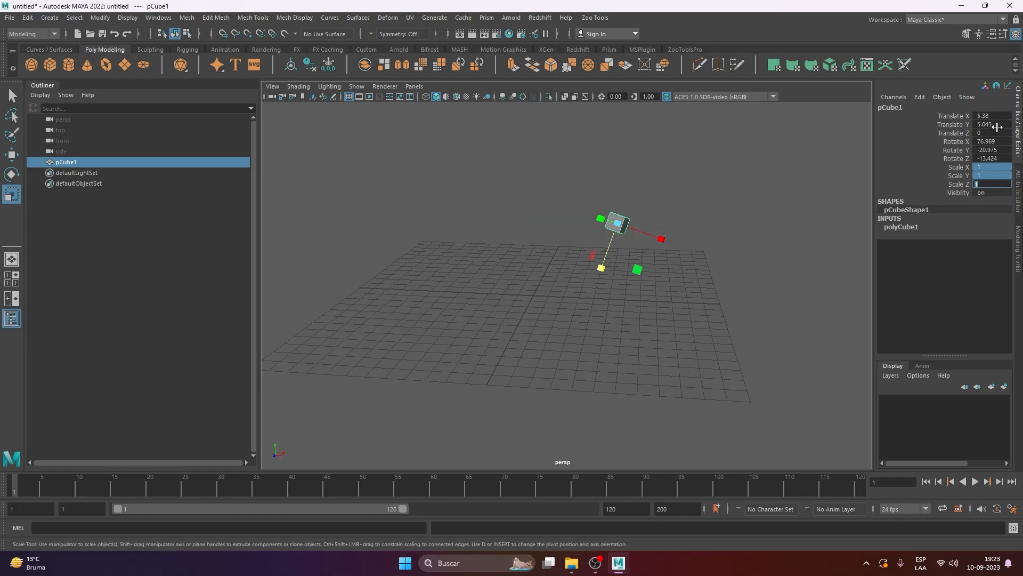
drag(989, 158, 987, 116)
text(0)
key(Return)
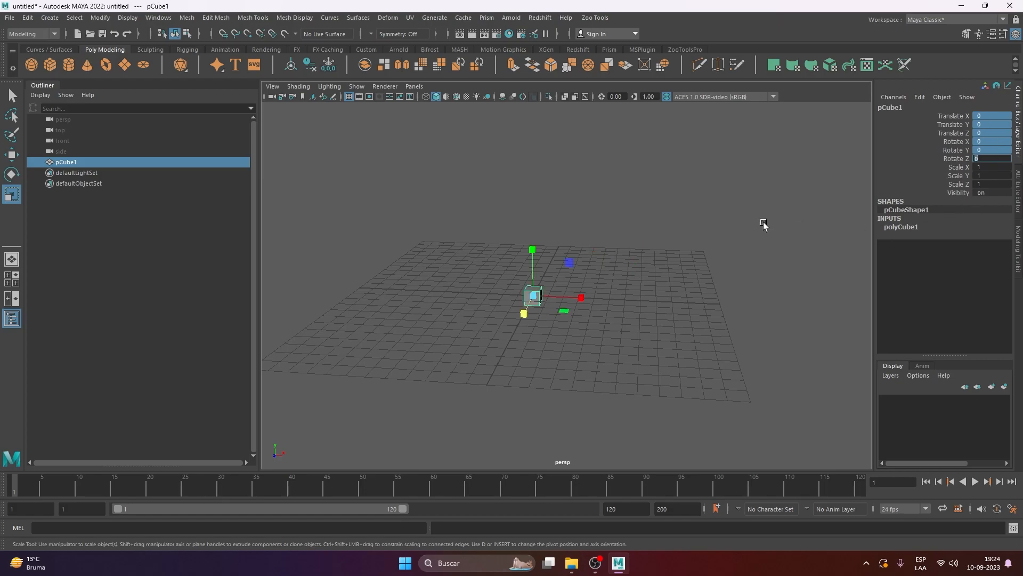
Step: Try moving the cube about 5.11 along the X axis, and undo the move
drag(617, 247, 446, 365)
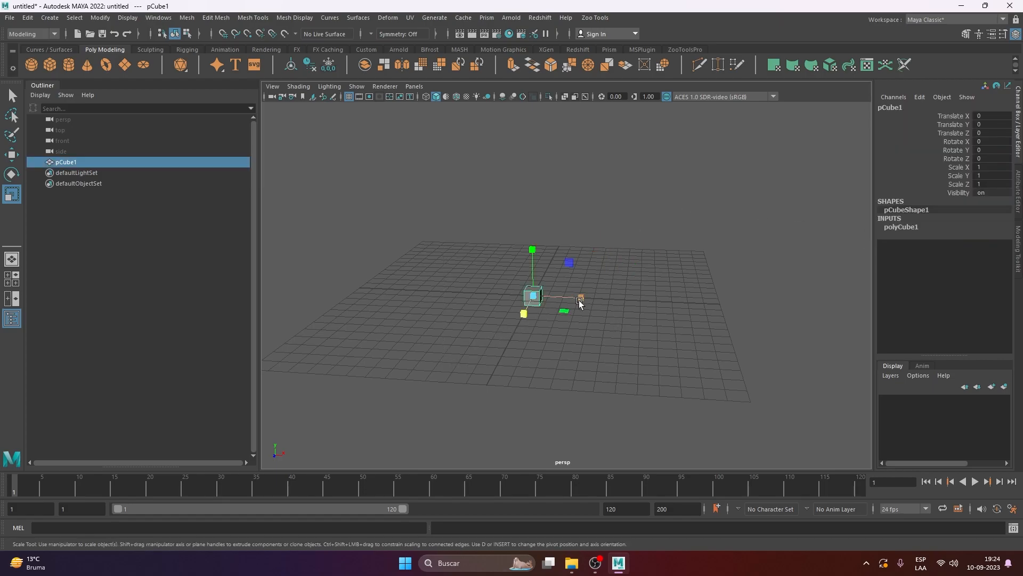
scroll(608, 320, up, 4)
scroll(637, 332, down, 5)
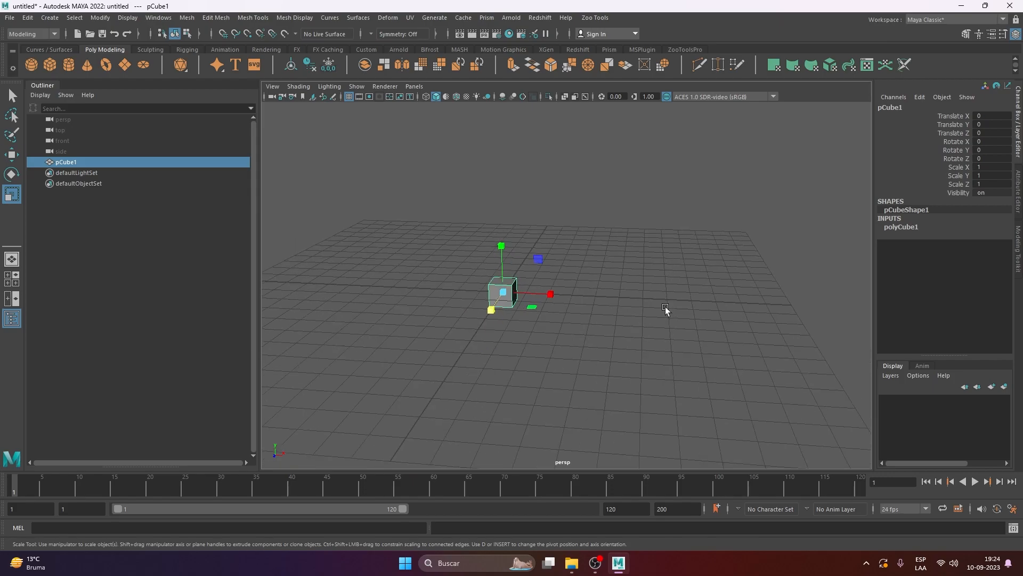
key(w)
drag(543, 298, 666, 311)
key(ctrl+z)
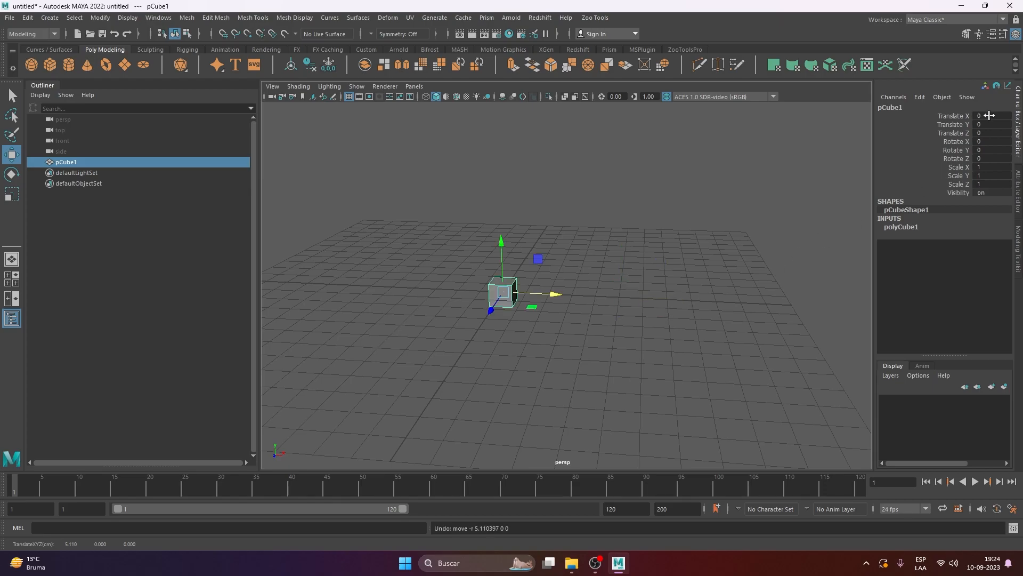
Step: Set the cube's Translate X to 5
click(990, 116)
text(5)
key(Return)
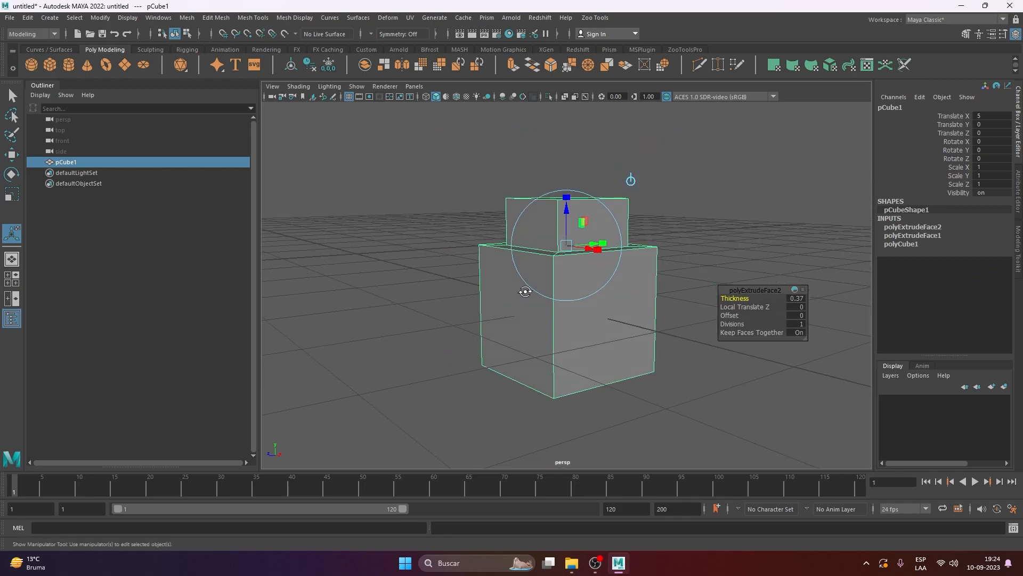
scroll(619, 266, down, 2)
drag(554, 260, 520, 319)
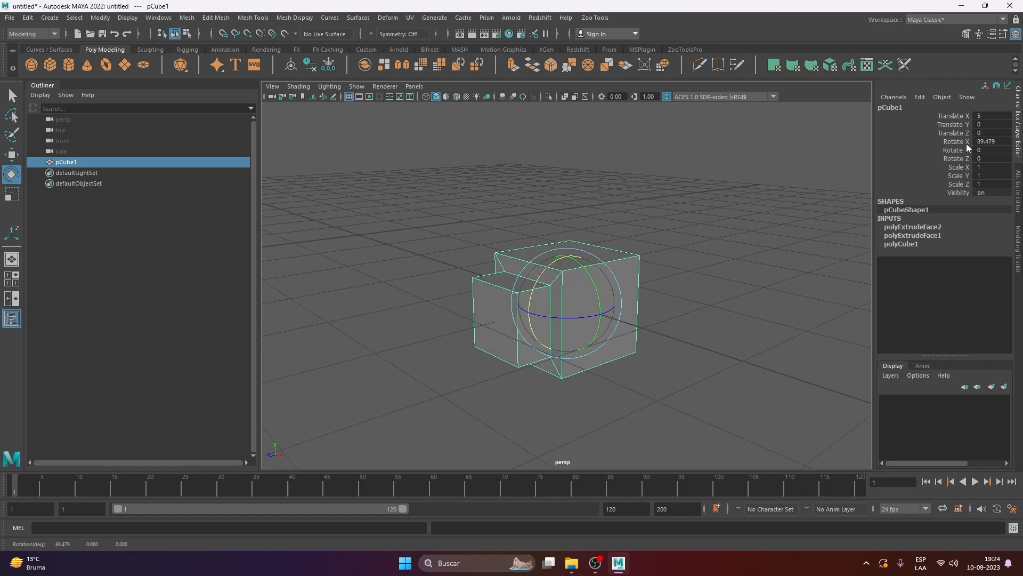
Step: Set the extruded cube's Rotate X to exactly 90 degrees
double_click(1001, 141)
text(90)
key(Return)
alt+drag(573, 314, 493, 303)
key(f)
alt+right_drag(548, 286, 379, 320)
alt+drag(380, 320, 603, 276)
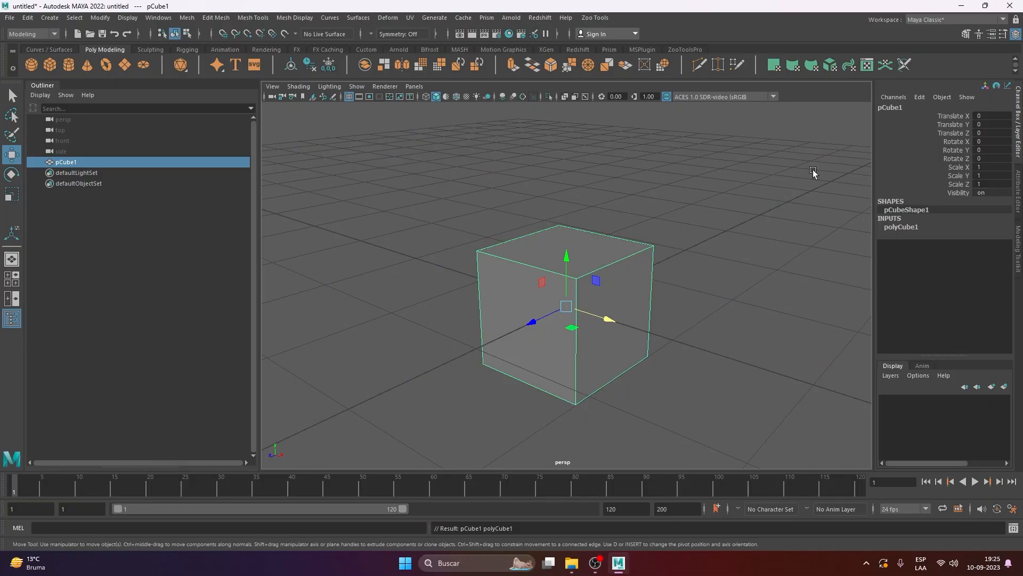
Step: Examine the new cube's attributes across its transform, shape and polyCube1 history nodes in the Attribute Editor
click(1018, 189)
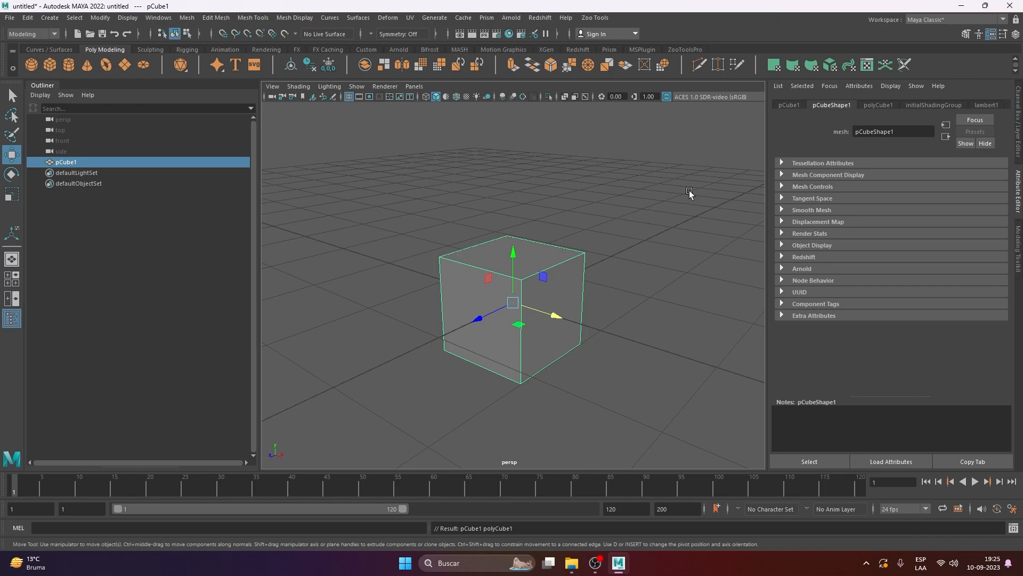
click(789, 105)
click(832, 105)
click(789, 105)
click(831, 105)
click(781, 106)
click(824, 104)
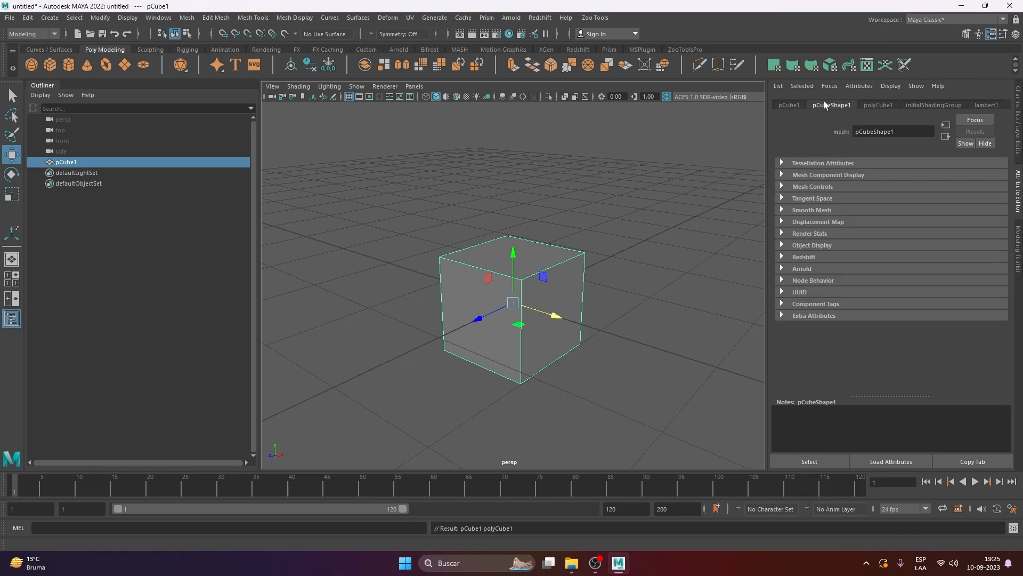
click(885, 104)
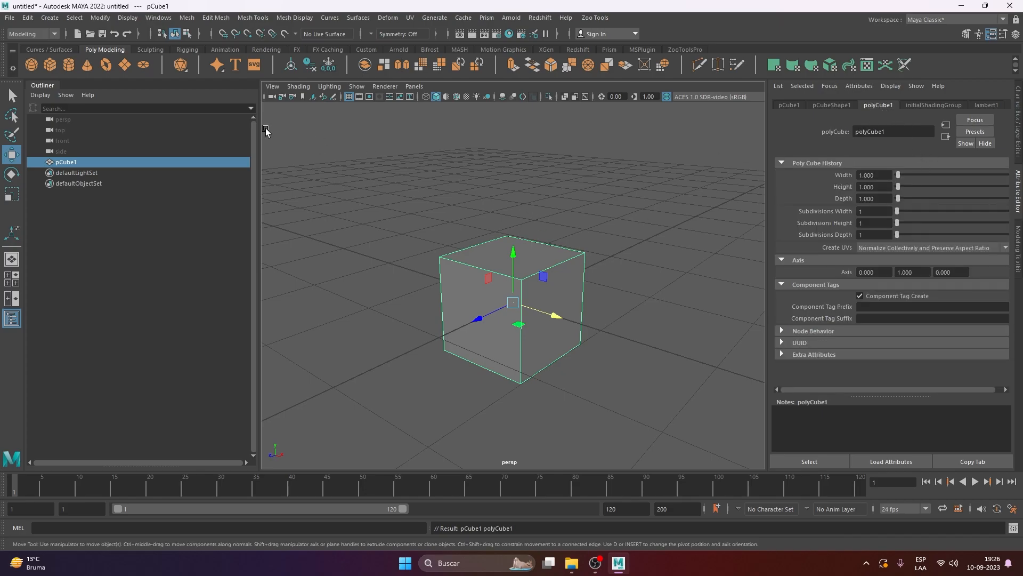
Step: Create a polygon cylinder and reduce its Subdivisions Axis to 5 in the polyCylinder1 history
click(68, 66)
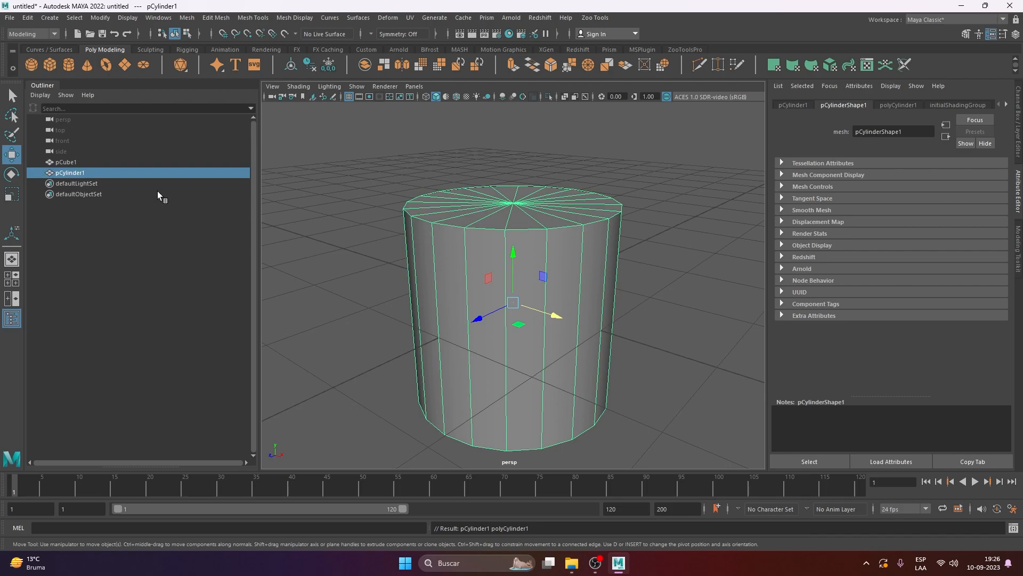
click(900, 107)
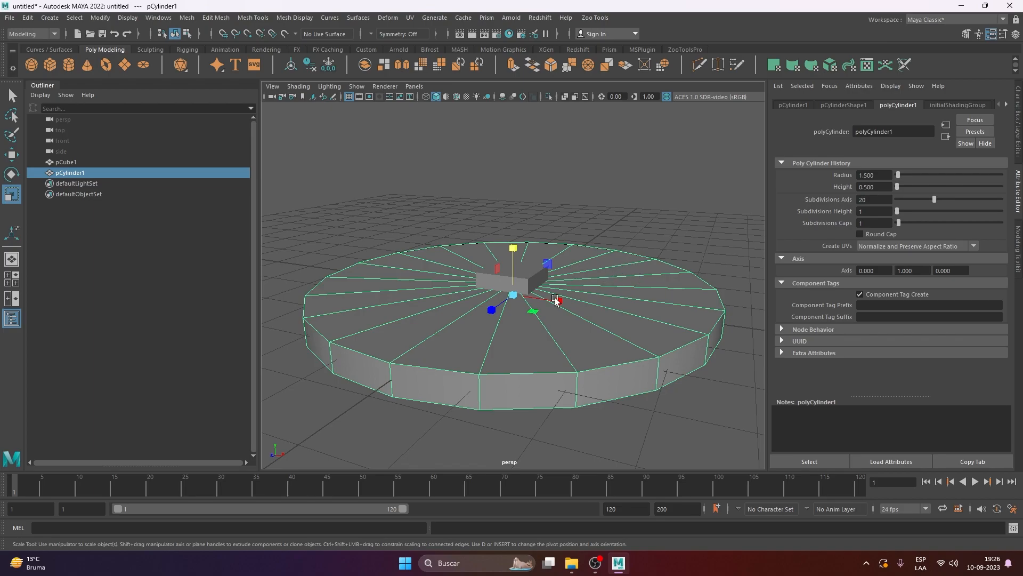
mouse_move(919, 199)
mouse_down()
mouse_move(906, 199)
mouse_move(945, 197)
mouse_move(905, 199)
mouse_up()
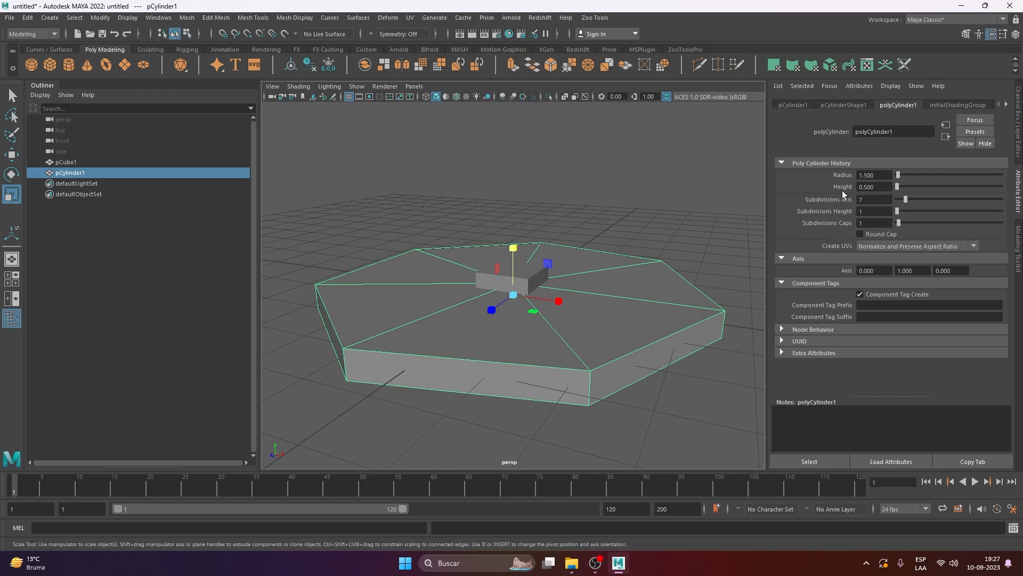
mouse_move(905, 199)
mouse_down()
mouse_move(951, 199)
mouse_move(900, 204)
mouse_up()
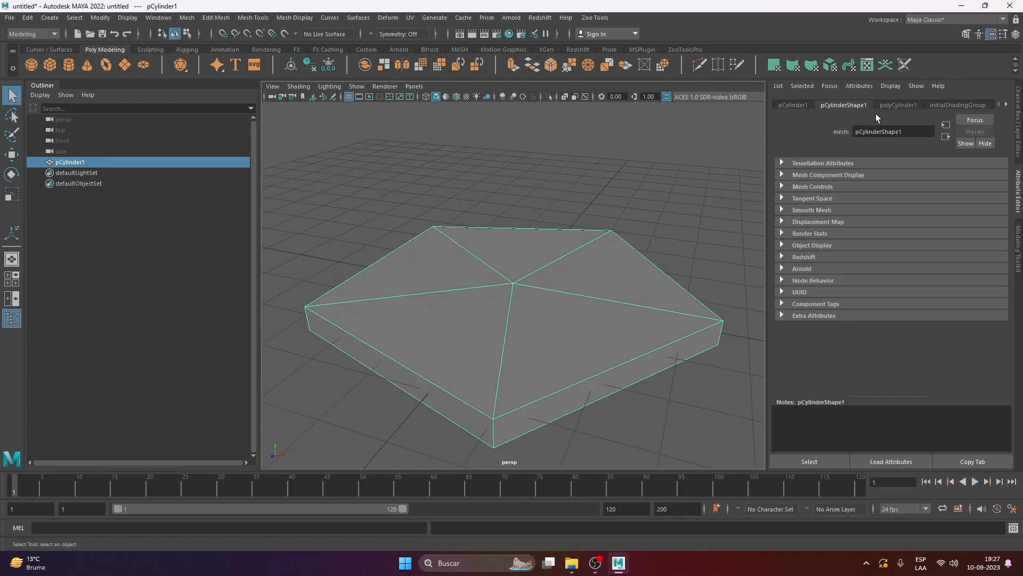
Step: Set the flat cylinder's Subdivisions Axis to 8
click(888, 106)
alt+drag(580, 283, 569, 299)
alt+middle_drag(569, 299, 585, 262)
click(865, 199)
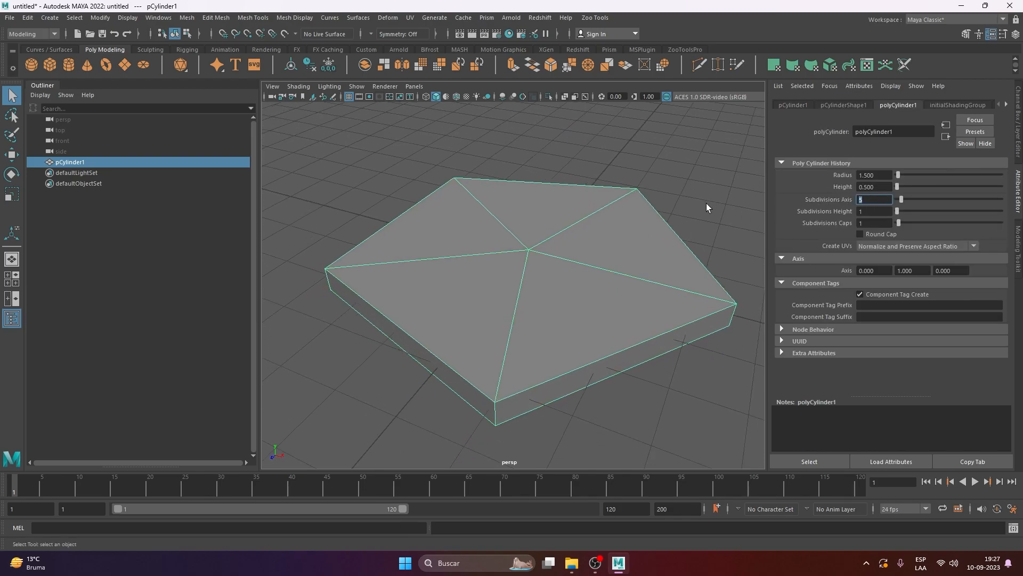
alt+drag(613, 254, 618, 280)
double_click(870, 199)
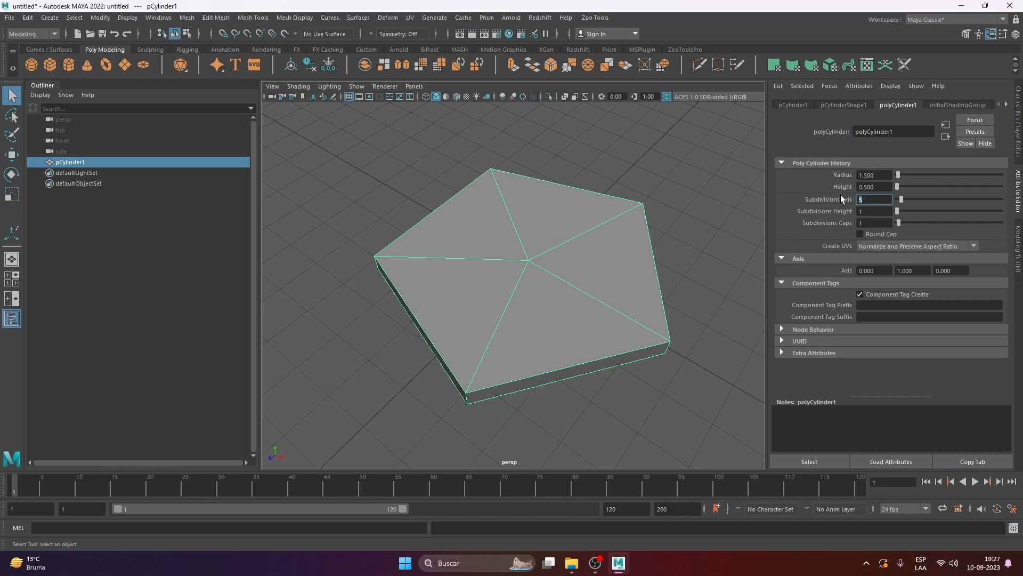
text(8)
key(Return)
alt+drag(517, 240, 564, 239)
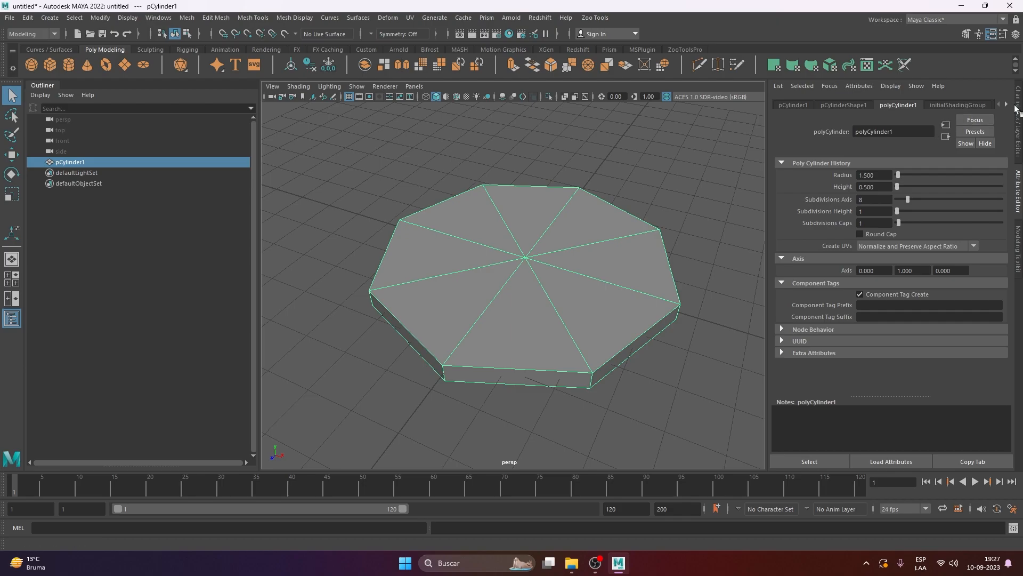
Step: Raise the cylinder's Subdivisions Height to 3 and Subdivisions Caps to 7
click(1019, 121)
click(1018, 187)
scroll(595, 332, up, 4)
alt+drag(594, 331, 554, 297)
mouse_move(898, 211)
mouse_down()
mouse_move(925, 208)
mouse_move(900, 210)
mouse_move(911, 222)
mouse_up()
alt+drag(555, 262, 551, 302)
alt+right_drag(552, 303, 525, 318)
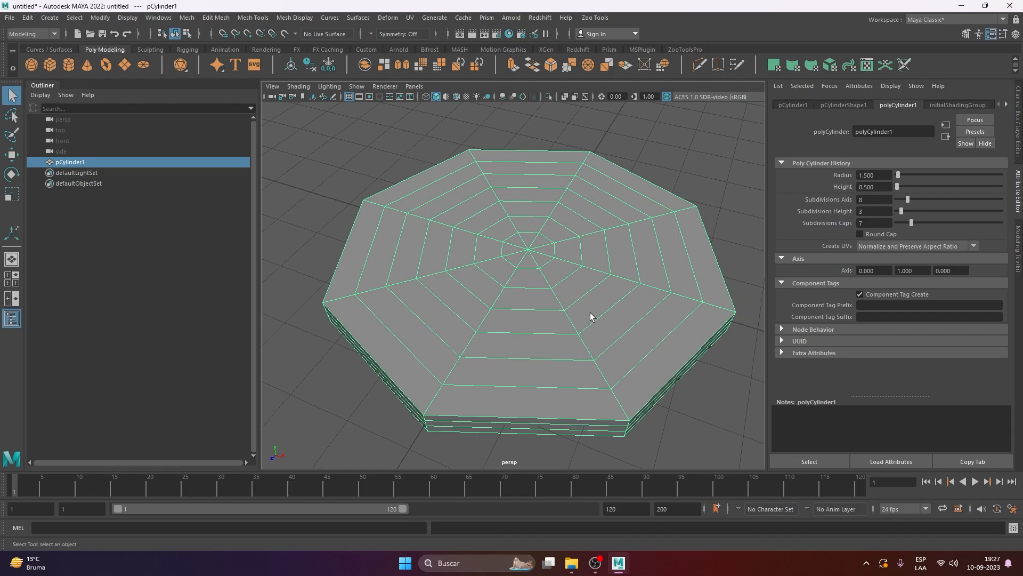
alt+drag(589, 304, 622, 265)
alt+drag(544, 215, 548, 293)
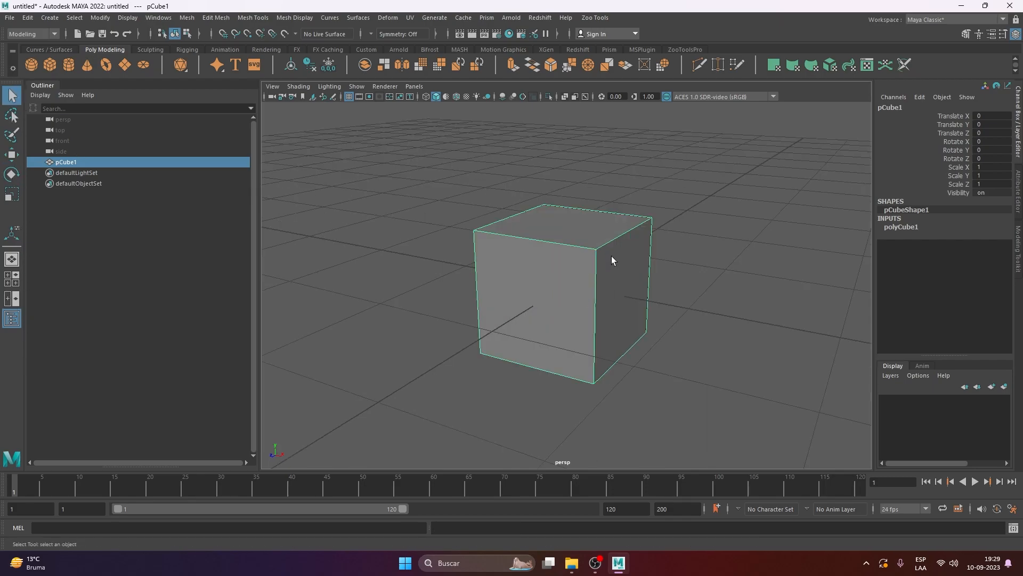
Step: Switch the cube to Object Mode and select the whole cube
alt+middle_drag(650, 254, 635, 260)
alt+right_drag(635, 261, 588, 265)
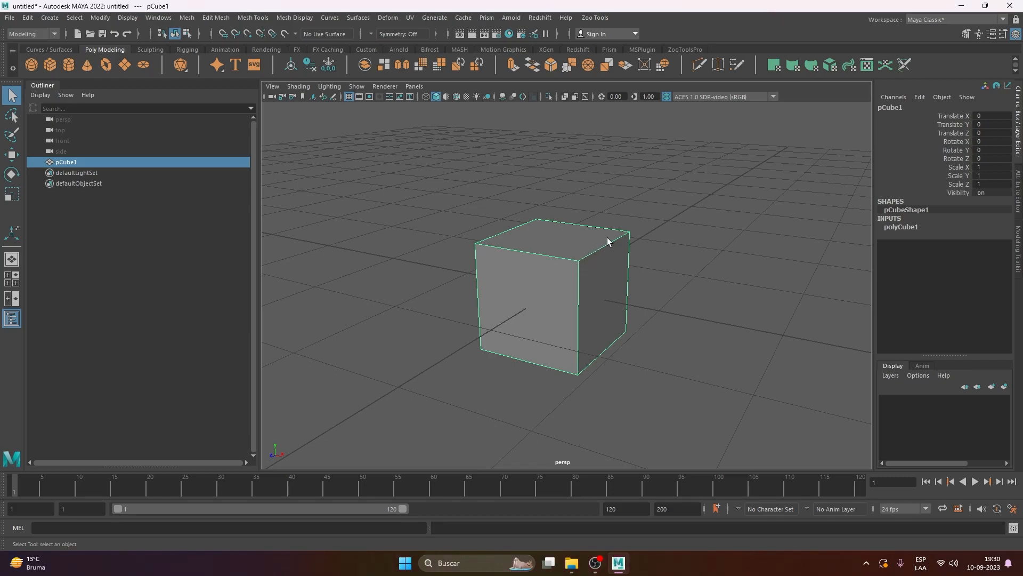
right_click(670, 213)
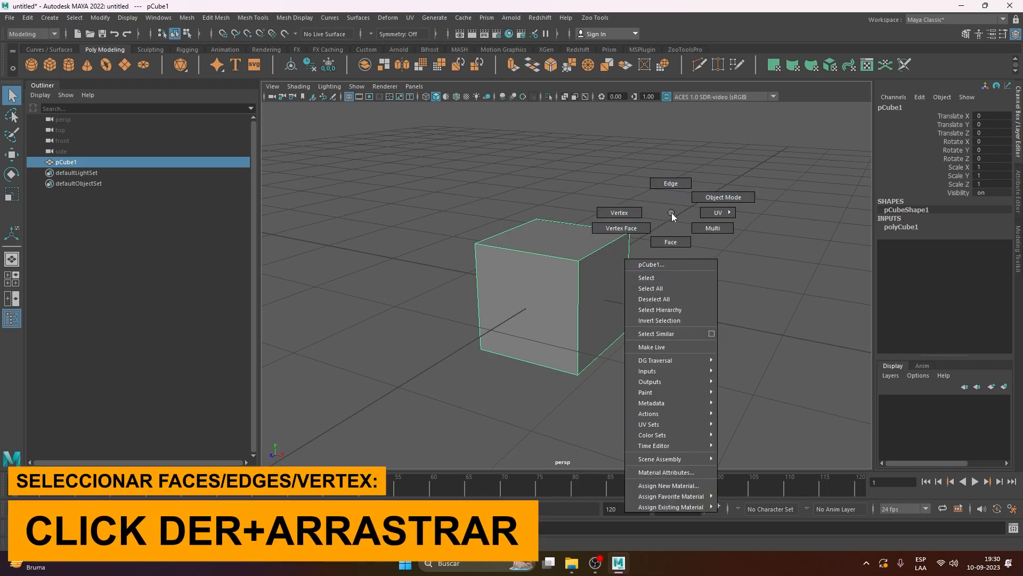
right_drag(736, 180, 710, 198)
click(710, 199)
click(575, 289)
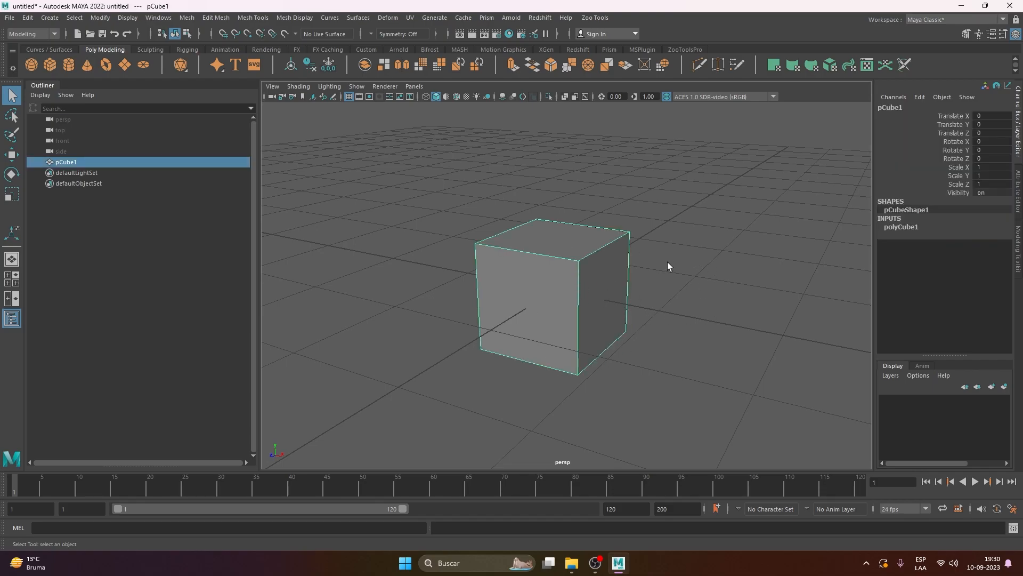
drag(660, 196, 344, 431)
Step: Switch the cube to edge selection and pick edges around its upper face
right_drag(667, 216, 674, 187)
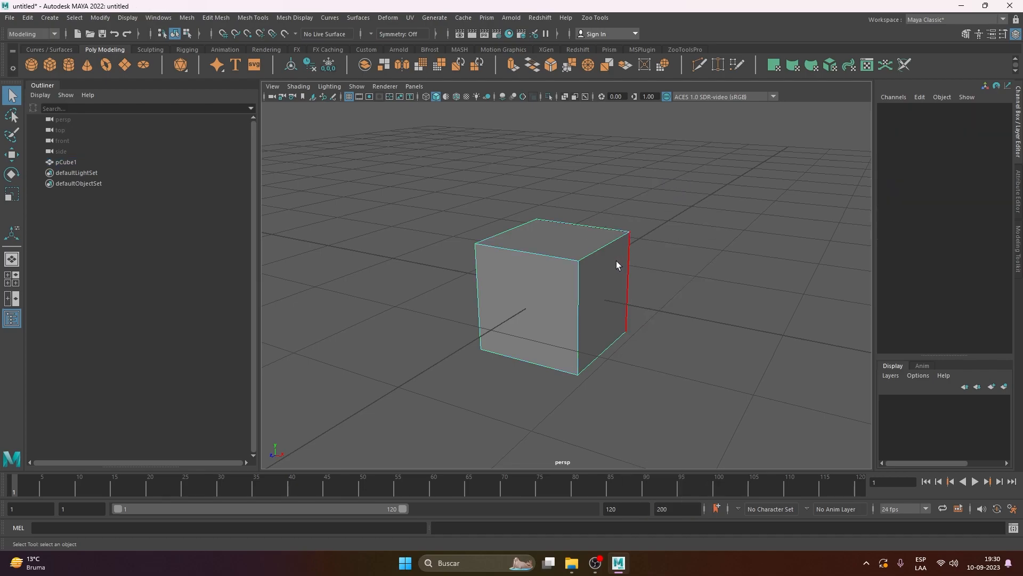
click(600, 244)
click(534, 253)
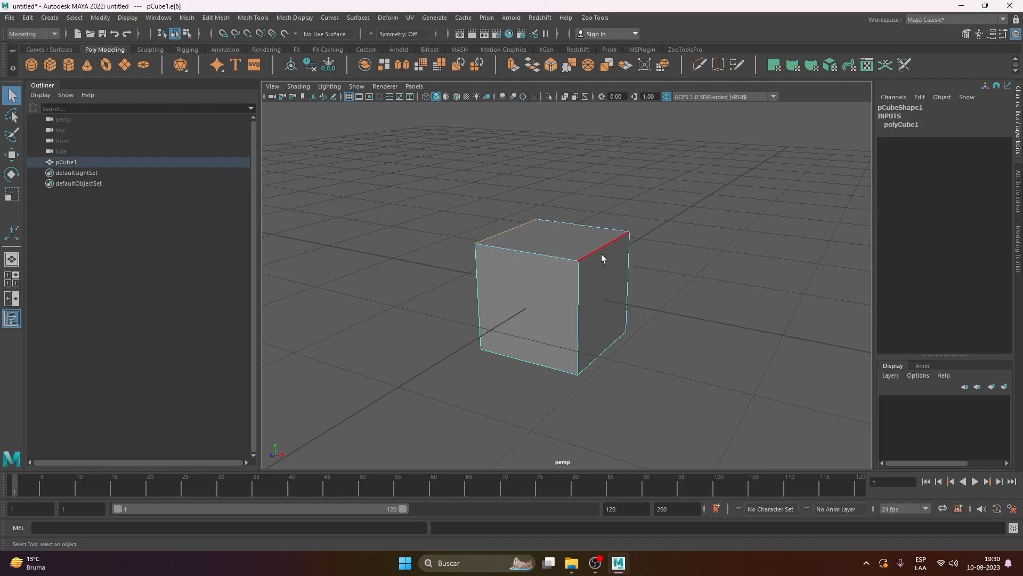
scroll(639, 214, up, 5)
click(625, 172)
click(468, 233)
Step: Switch the cube to vertex selection and select corner vertices of its upper face
right_drag(624, 210, 577, 209)
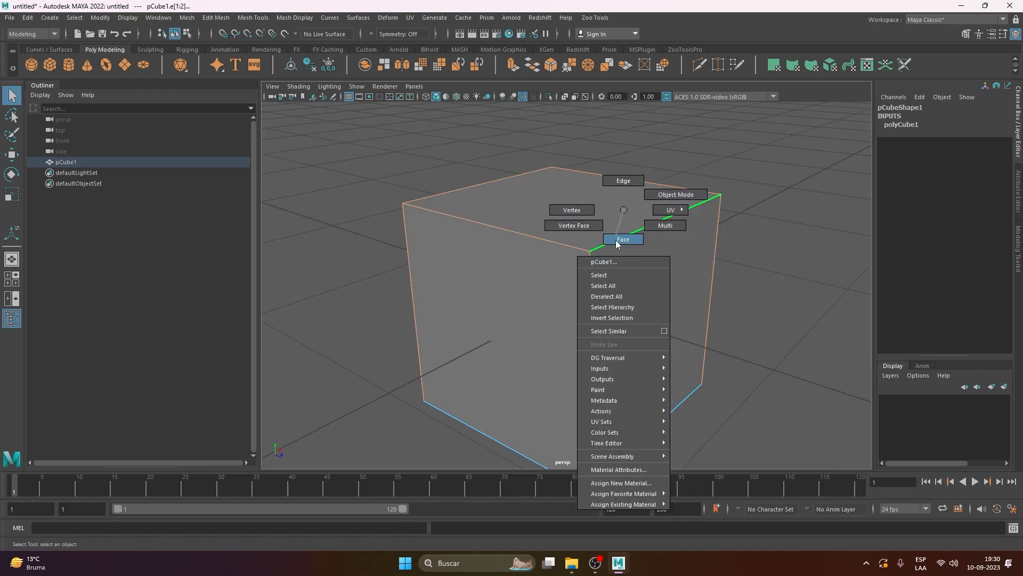
click(590, 251)
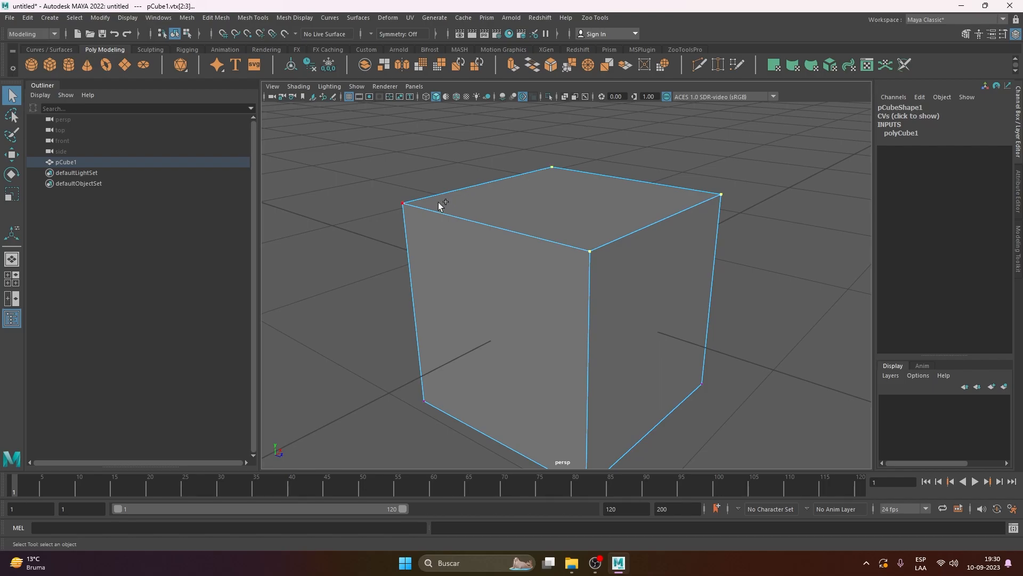
scroll(581, 308, down, 3)
alt+middle_drag(589, 441, 587, 385)
alt+drag(641, 360, 586, 220)
Step: Switch the cube to face selection, pick several faces, and activate the Move tool on a side face
right_drag(586, 220, 574, 253)
click(661, 206)
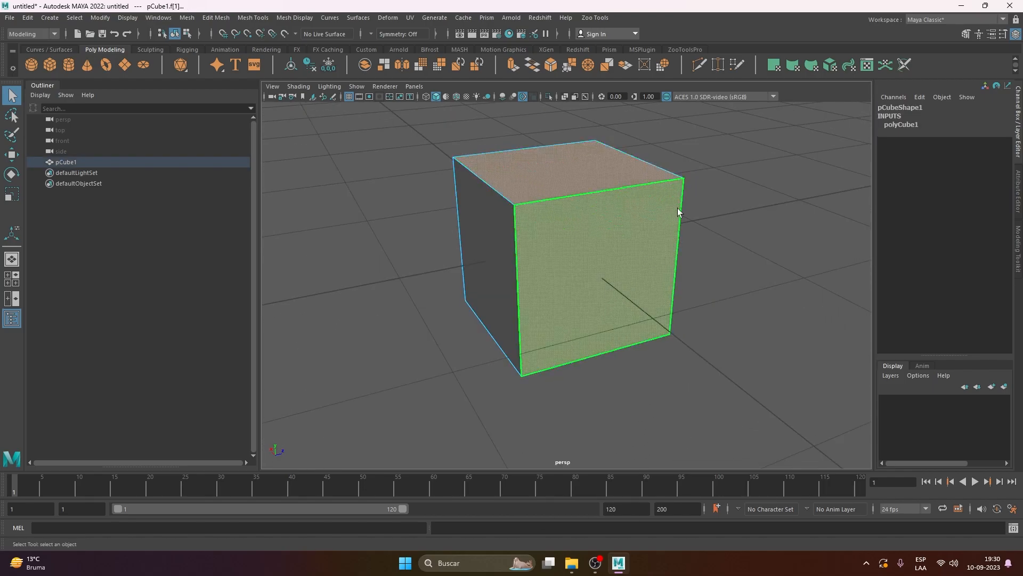
alt+drag(661, 206, 588, 263)
shift+click(588, 265)
alt+drag(667, 335, 682, 293)
click(619, 238)
alt+drag(687, 357, 651, 293)
key(w)
alt+drag(681, 354, 589, 285)
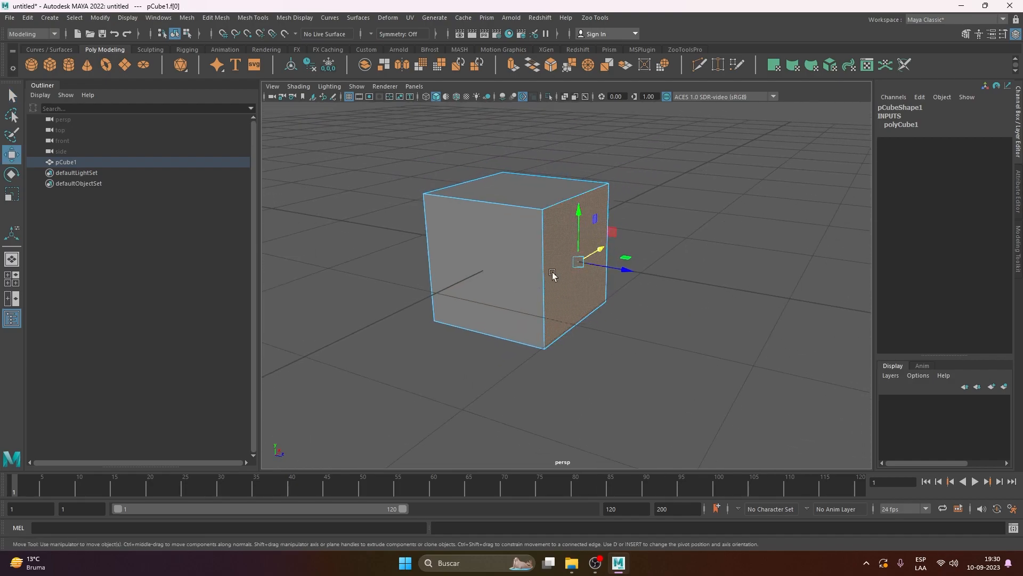
alt+drag(459, 256, 772, 309)
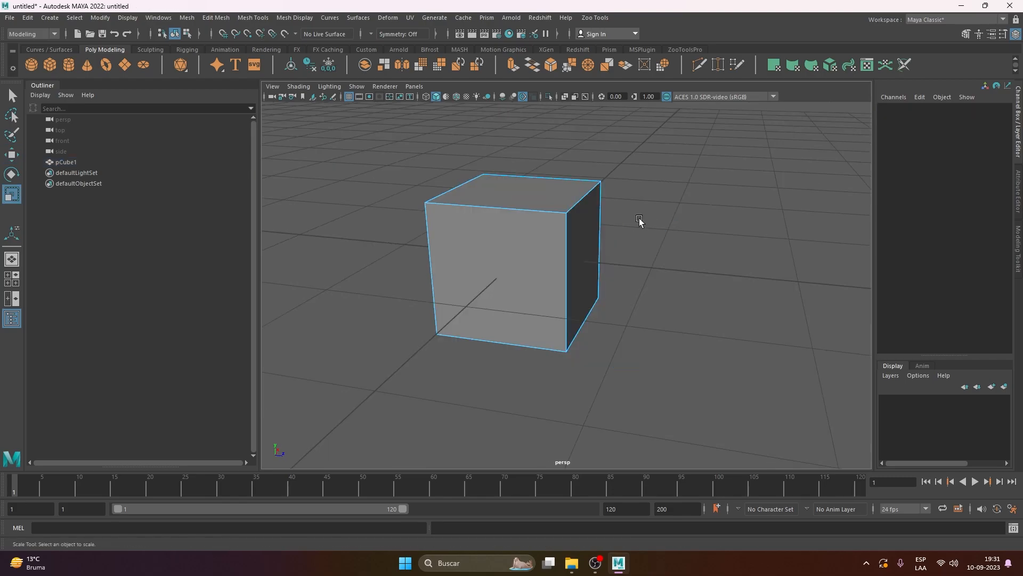
Step: Try scaling the whole cube in Object Mode to about 3.24 along Z, and undo it
click(498, 274)
right_drag(550, 210, 602, 189)
click(642, 208)
click(527, 241)
drag(566, 257, 669, 270)
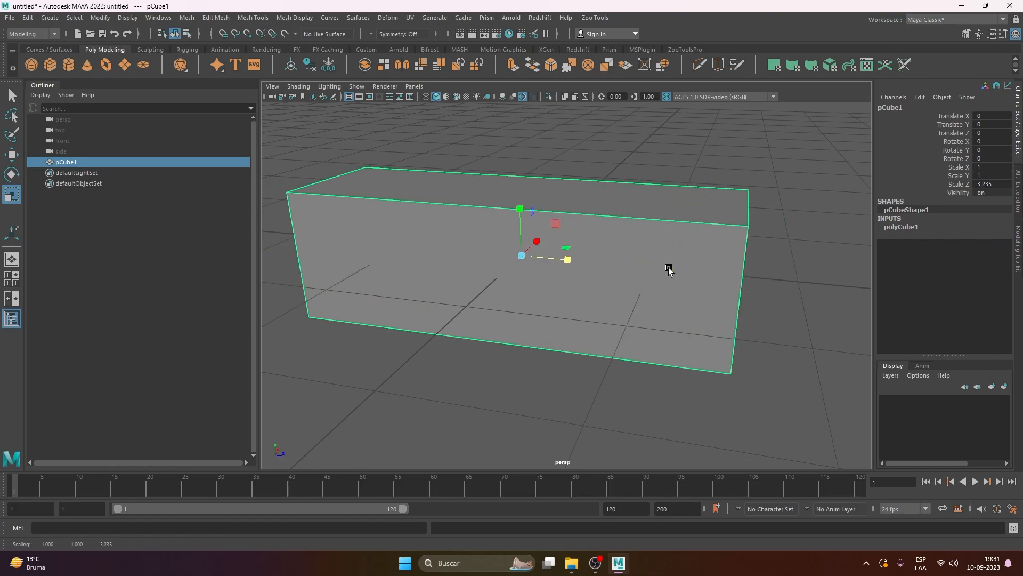
key(ctrl+z)
Step: Try pulling the cube's side face outward in face mode with the Move tool, and undo it
right_drag(554, 211, 551, 235)
click(593, 238)
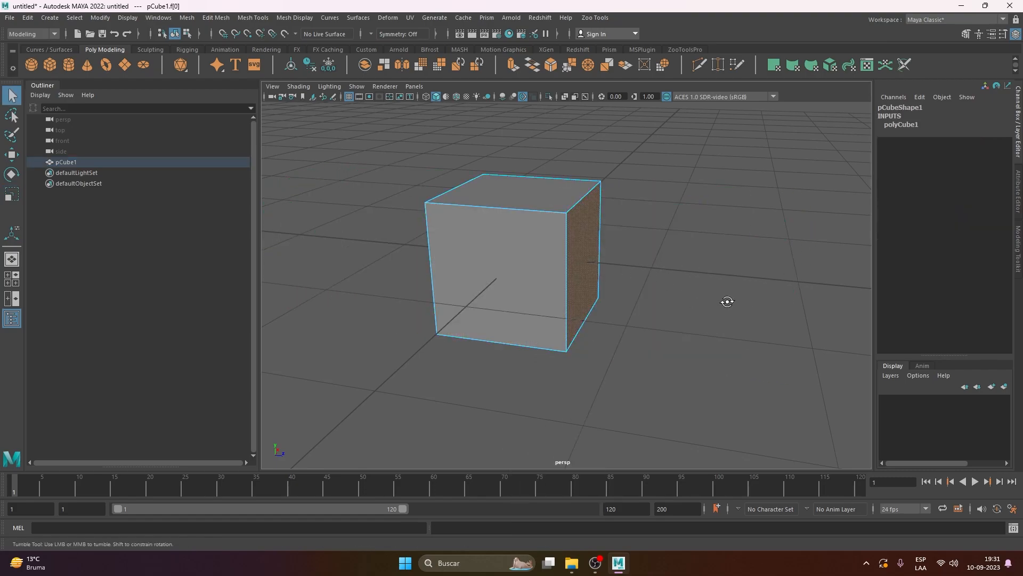
key(w)
drag(634, 268, 850, 319)
key(ctrl+z)
Step: Select individual faces of the cube in turn and return to Object Mode
click(560, 206)
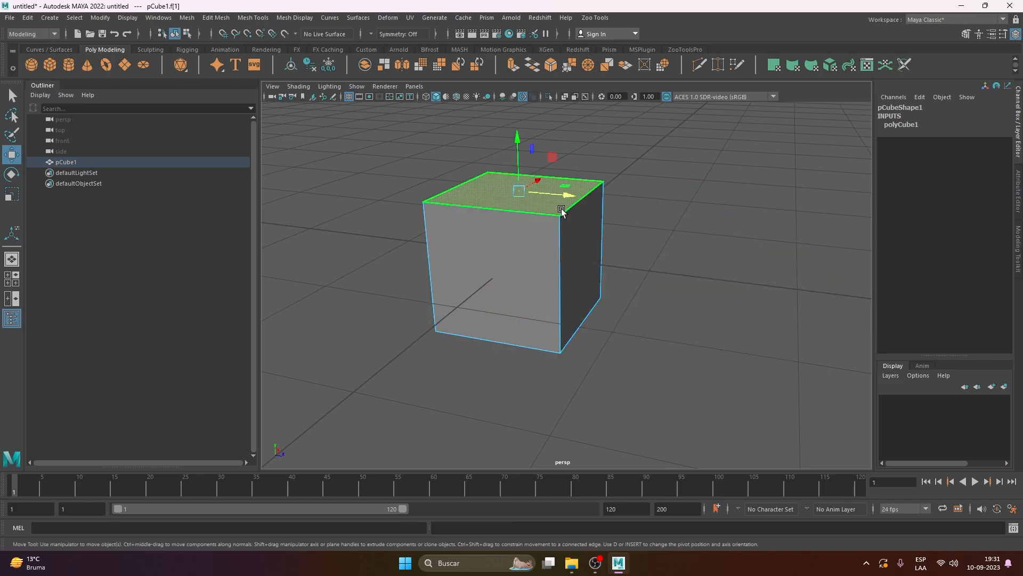
click(525, 255)
click(566, 203)
right_drag(548, 219, 592, 201)
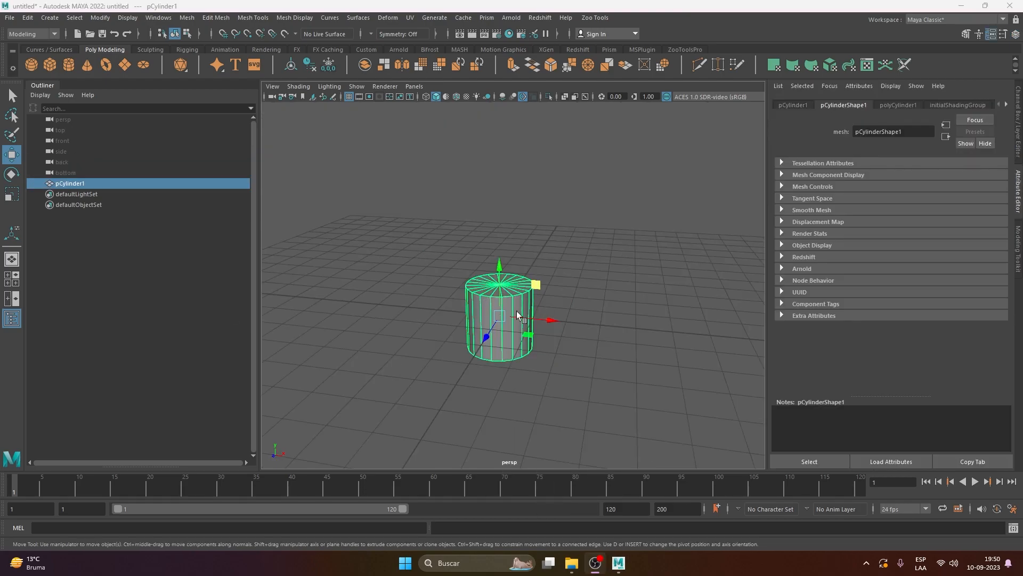
Step: Deselect the cylinder and select it again with a selection box
click(583, 230)
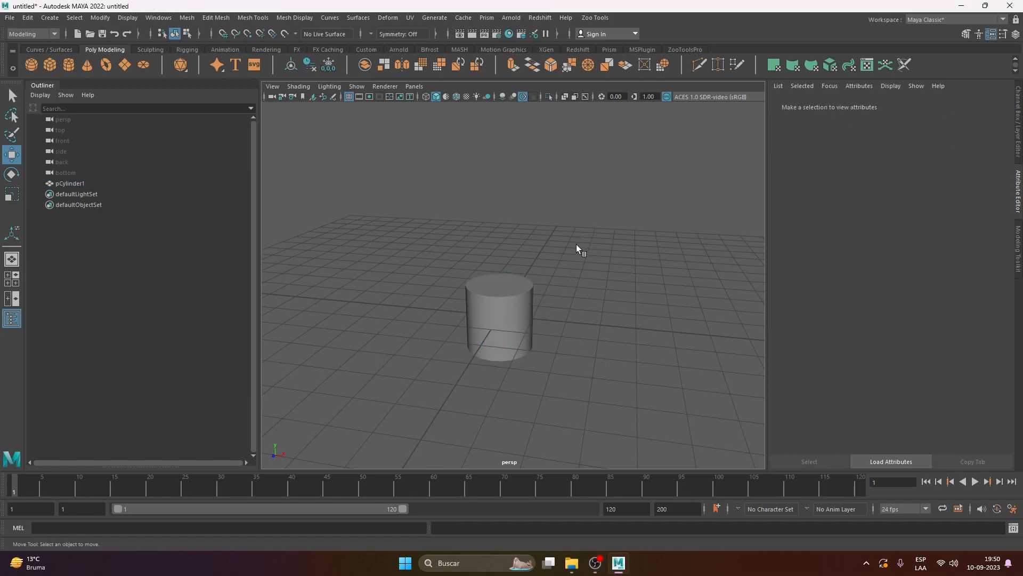
drag(577, 243, 452, 329)
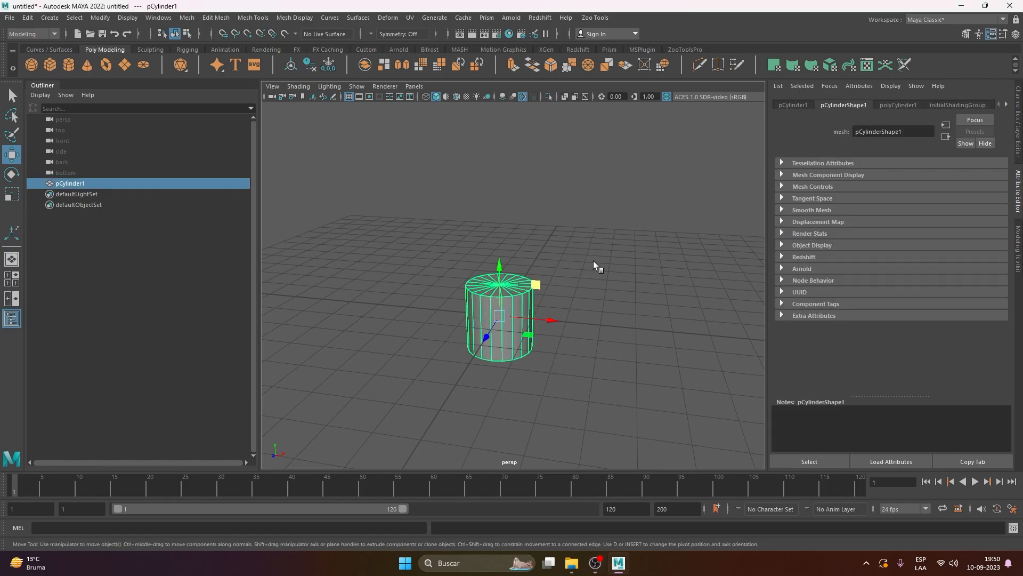
alt+right_drag(491, 292, 578, 312)
alt+drag(593, 306, 606, 289)
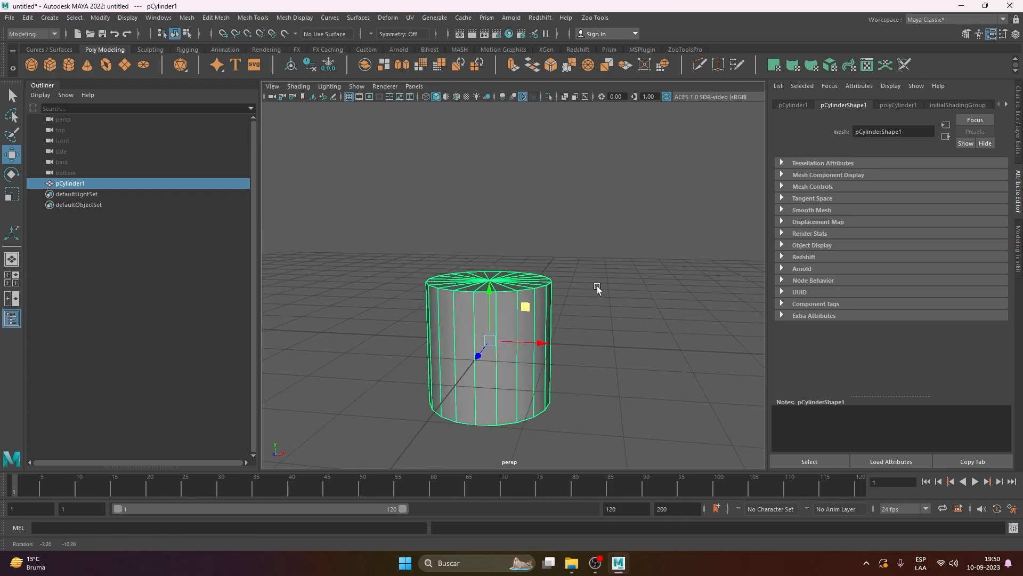
drag(491, 292, 568, 289)
Step: Select the cylinder's upper vertices, move them up and scale them outward to form a tapered cup shape
right_drag(520, 222, 475, 223)
drag(611, 196, 405, 250)
alt+middle_drag(591, 238, 592, 305)
drag(507, 257, 515, 215)
mouse_move(515, 215)
alt+mouse_down()
mouse_move(522, 278)
mouse_move(590, 279)
alt+mouse_up()
key(r)
click(654, 290)
mouse_move(645, 311)
alt+mouse_down()
mouse_move(654, 290)
mouse_move(575, 292)
alt+mouse_up()
click(574, 291)
alt+middle_drag(584, 333, 589, 305)
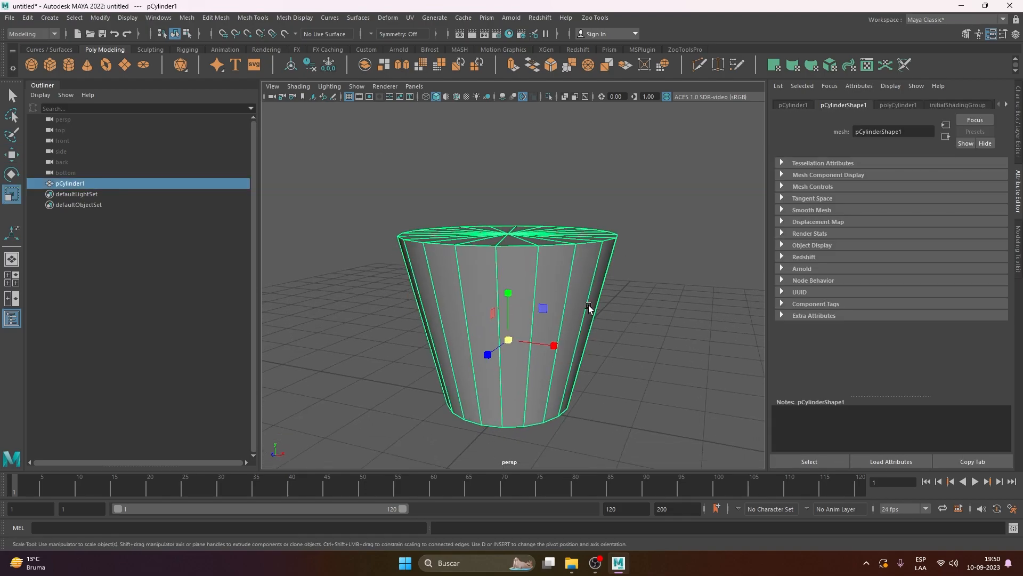
Step: Select one side face of the tapered cylinder and move it with the Move tool
right_drag(559, 272, 560, 302)
click(594, 271)
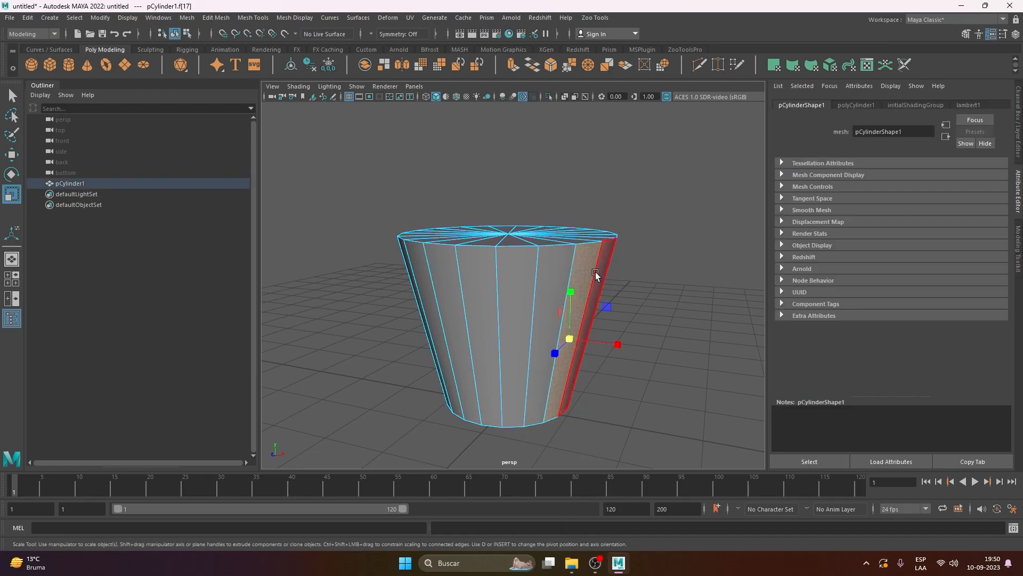
alt+drag(675, 275, 694, 306)
key(w)
drag(612, 382, 591, 368)
alt+drag(673, 352, 589, 343)
Step: Switch the cylinder to vertex selection and move a single vertex on its upper rim
right_drag(504, 259, 453, 259)
click(643, 198)
click(484, 241)
drag(484, 209, 504, 238)
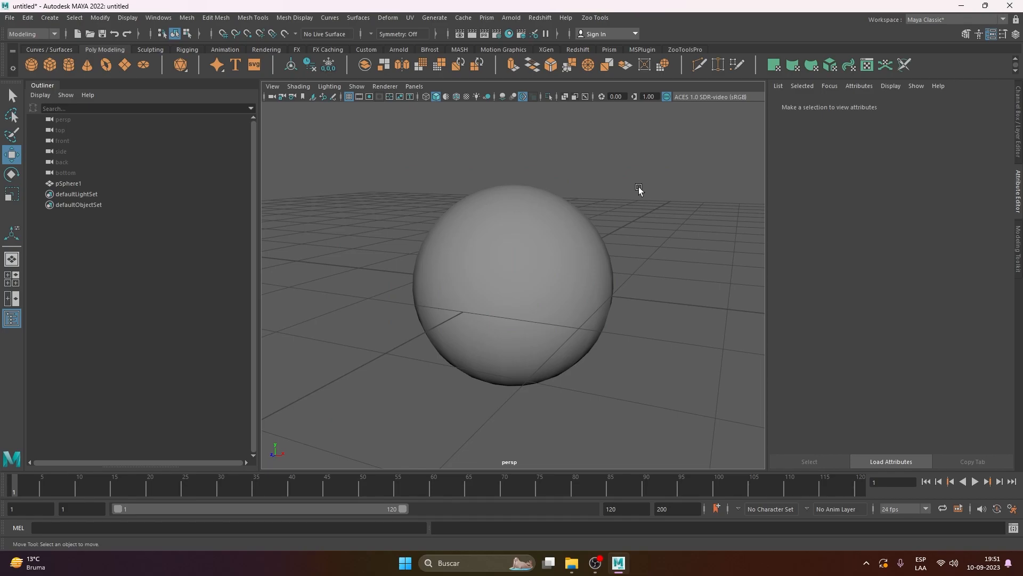
Step: Select the sphere, activate the Select tool and switch the sphere to face selection
click(498, 250)
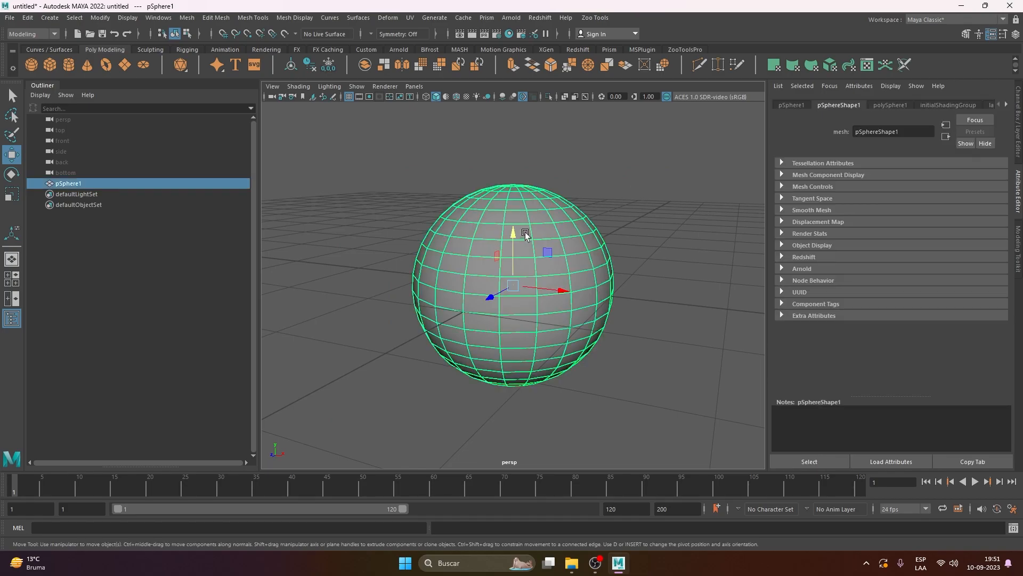
click(12, 97)
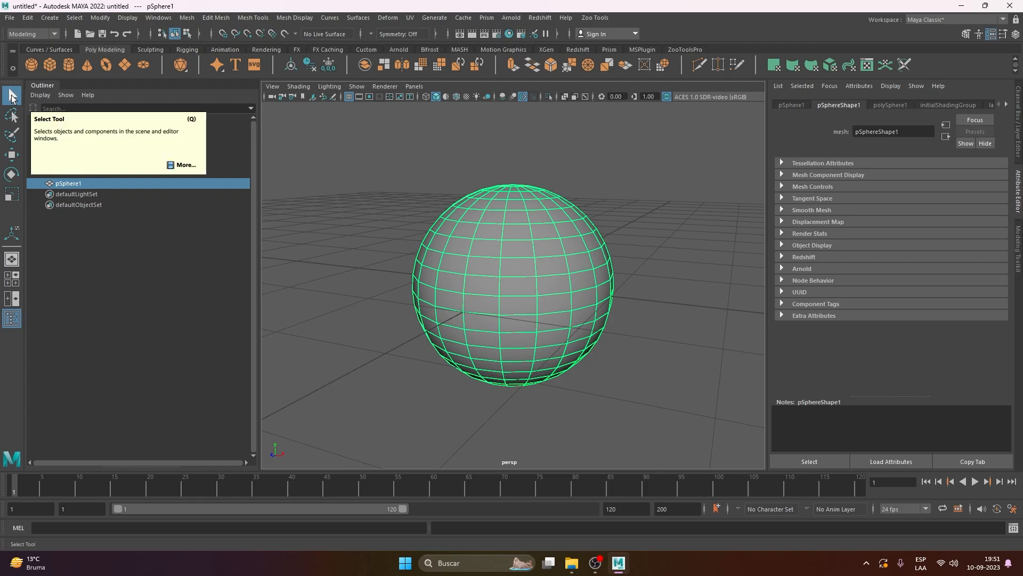
right_drag(533, 235, 531, 260)
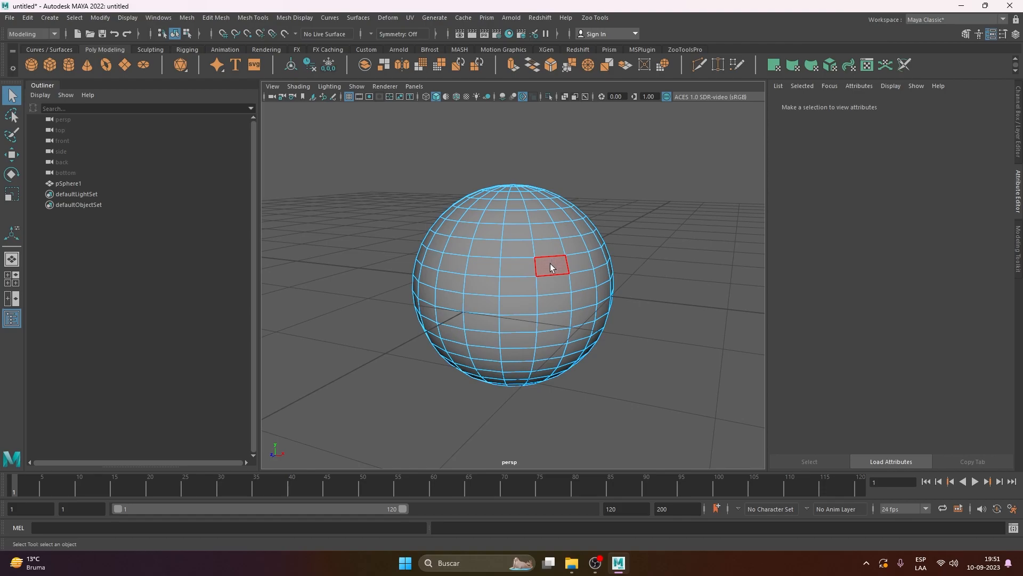
Step: Select faces across the sphere's upper front and keep adding neighbours, including a separate patch on its lower front
click(552, 262)
shift+click(515, 264)
shift+click(455, 274)
shift+click(476, 287)
shift+click(517, 284)
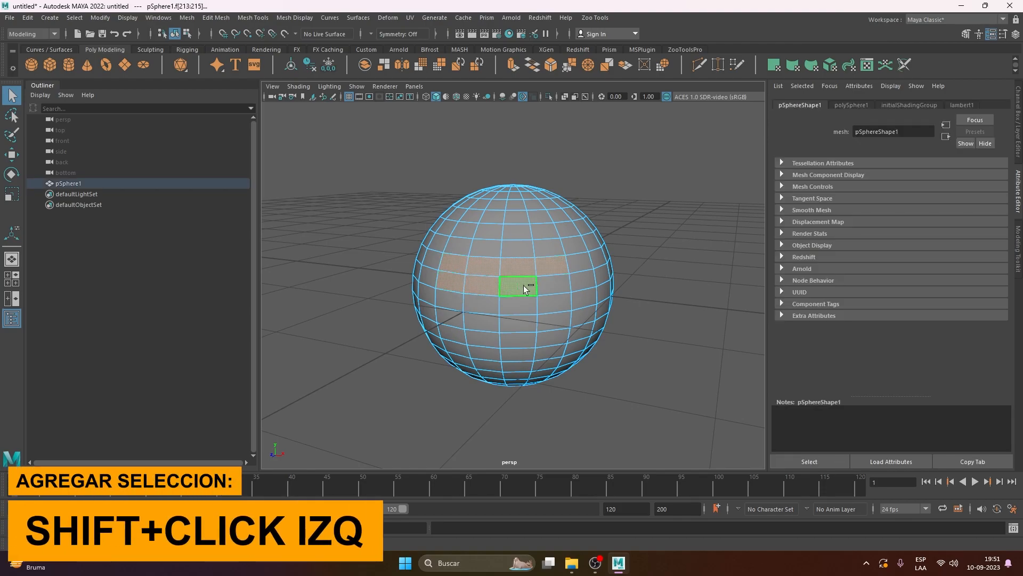
shift+click(584, 284)
shift+click(580, 262)
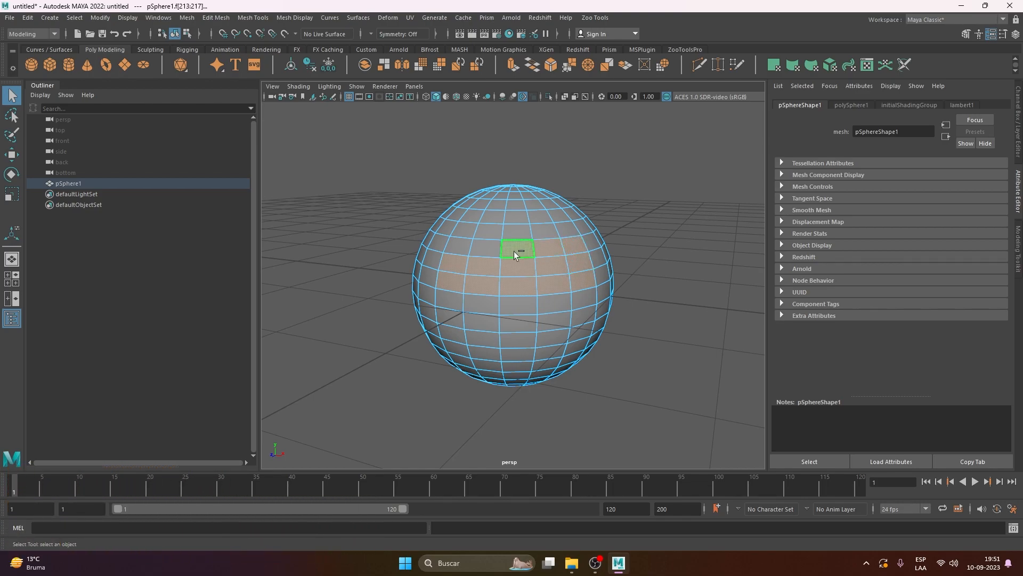
shift+click(434, 246)
shift+click(424, 276)
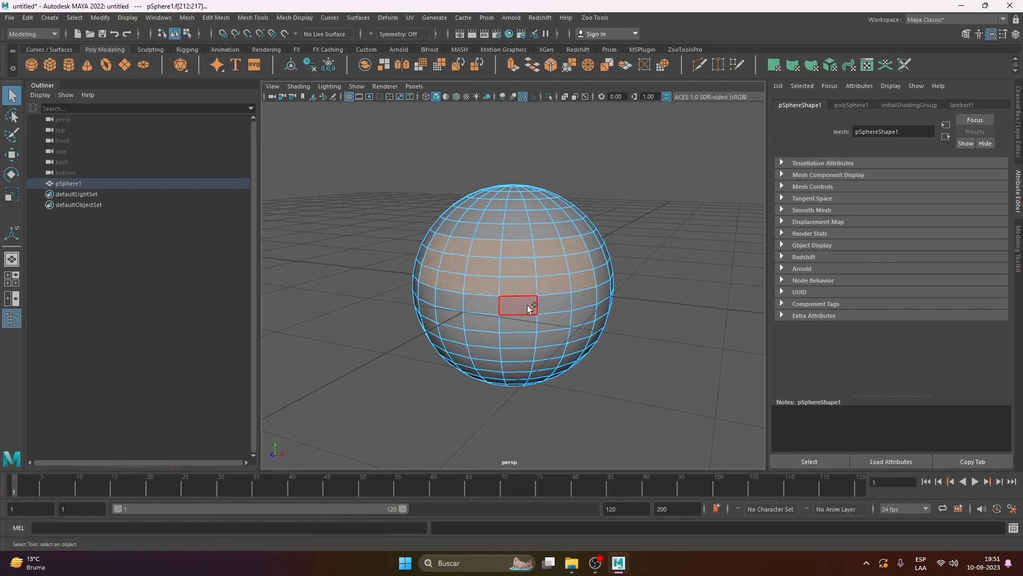
shift+drag(536, 336, 530, 363)
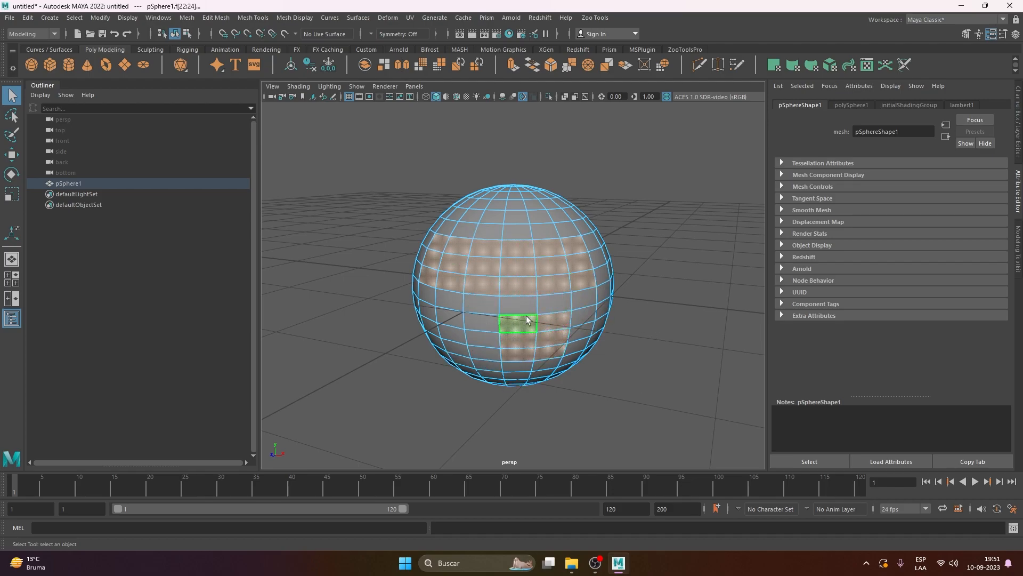
Step: Select the sphere's lower front faces in one sweep, then clear the face selection
alt+drag(651, 326, 458, 267)
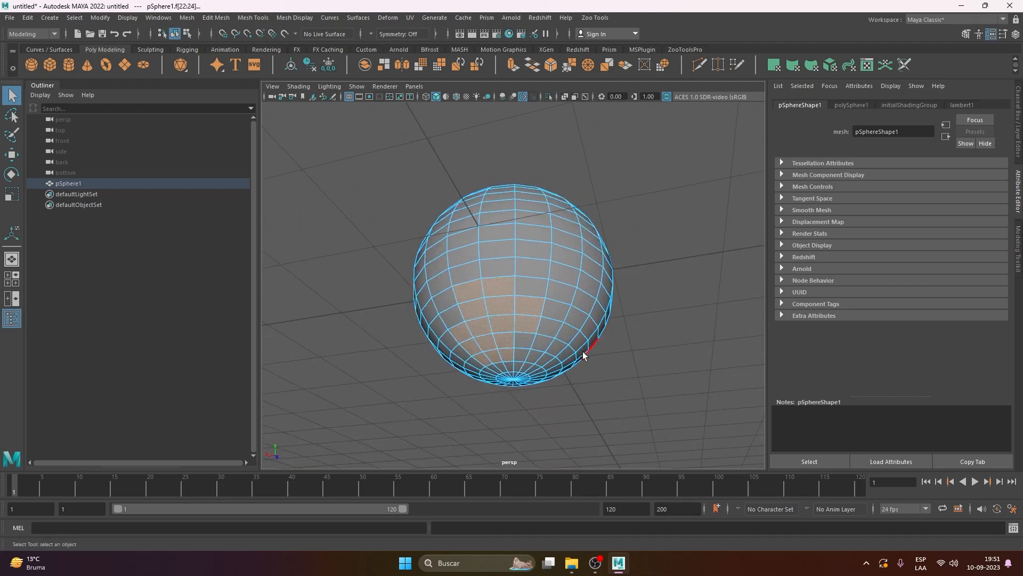
alt+drag(463, 342, 669, 381)
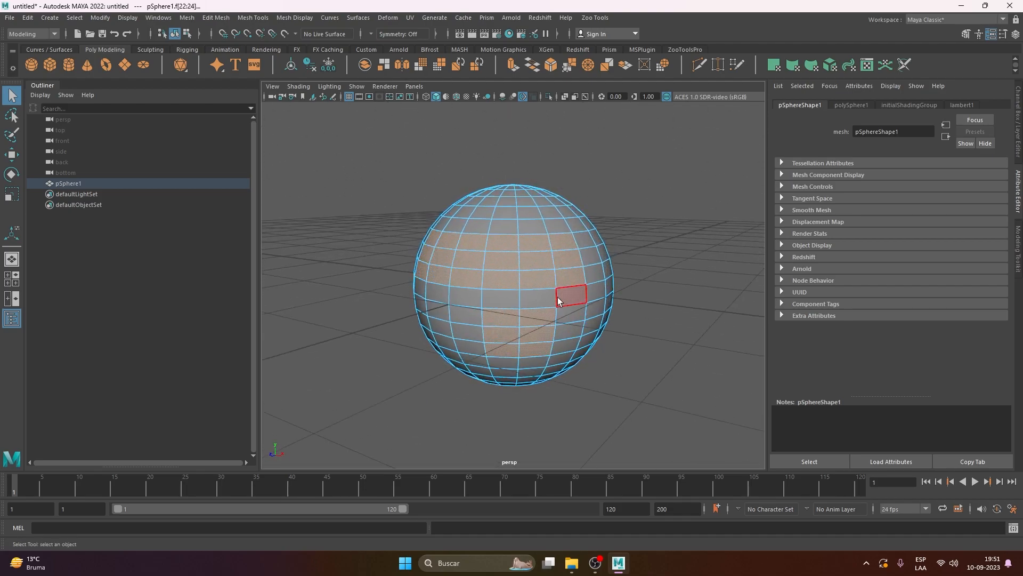
drag(556, 297, 476, 376)
alt+drag(674, 357, 616, 305)
click(642, 308)
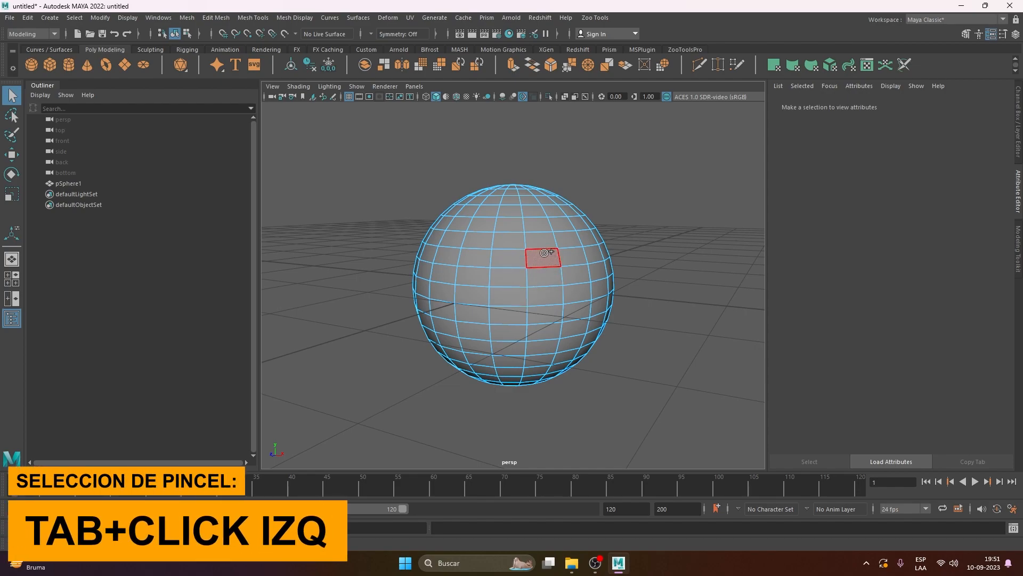
Step: Paint-select groups of faces on the front of the sphere with the brush selection, adding further strokes to the selection
mouse_move(542, 249)
mouse_down()
mouse_move(544, 358)
mouse_move(514, 341)
mouse_move(515, 260)
mouse_up()
mouse_move(698, 337)
alt+mouse_down()
mouse_move(478, 334)
mouse_move(423, 217)
mouse_move(692, 333)
mouse_move(663, 312)
alt+mouse_up()
mouse_move(500, 250)
mouse_down()
mouse_move(509, 294)
mouse_move(480, 343)
mouse_move(472, 250)
mouse_up()
shift+drag(509, 355, 475, 352)
mouse_move(603, 330)
alt+mouse_down()
mouse_move(568, 324)
mouse_move(616, 315)
alt+mouse_up()
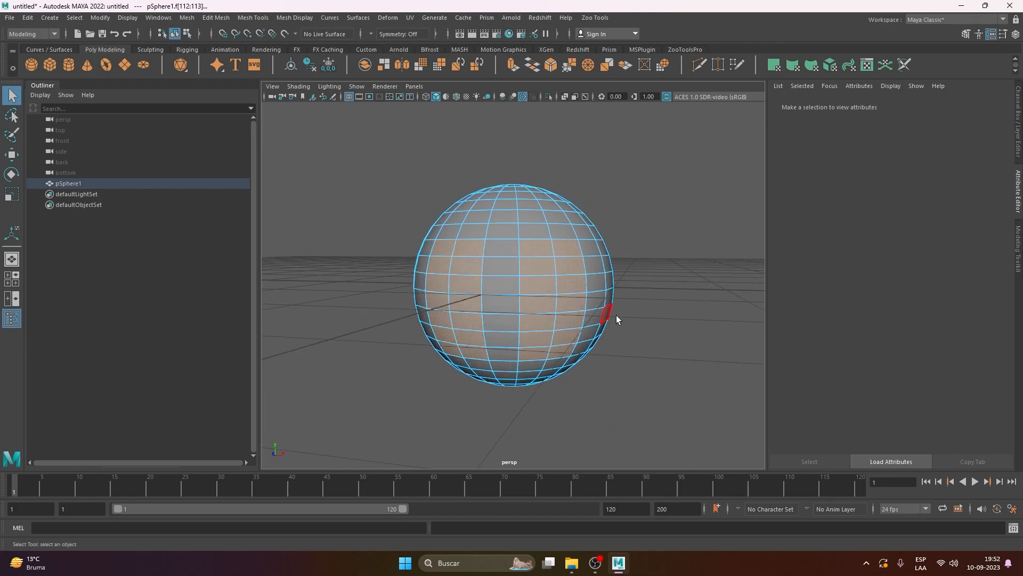
Step: Select a horizontal face loop around the sphere from one front face and its direct neighbour
click(507, 266)
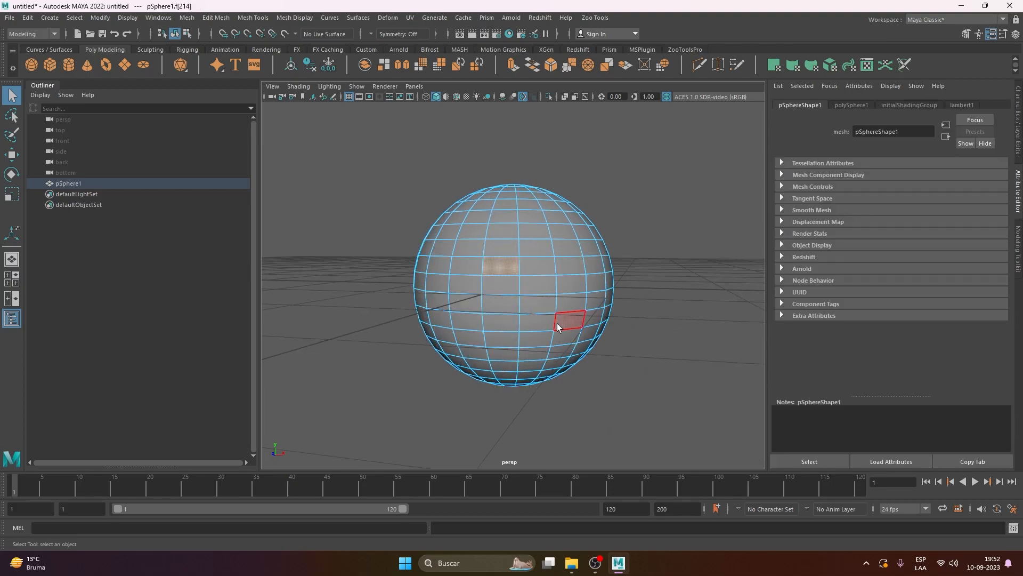
shift+double_click(535, 267)
alt+drag(718, 450, 556, 322)
Step: Select the complete face loop one row lower around the sphere from two adjacent faces
click(502, 284)
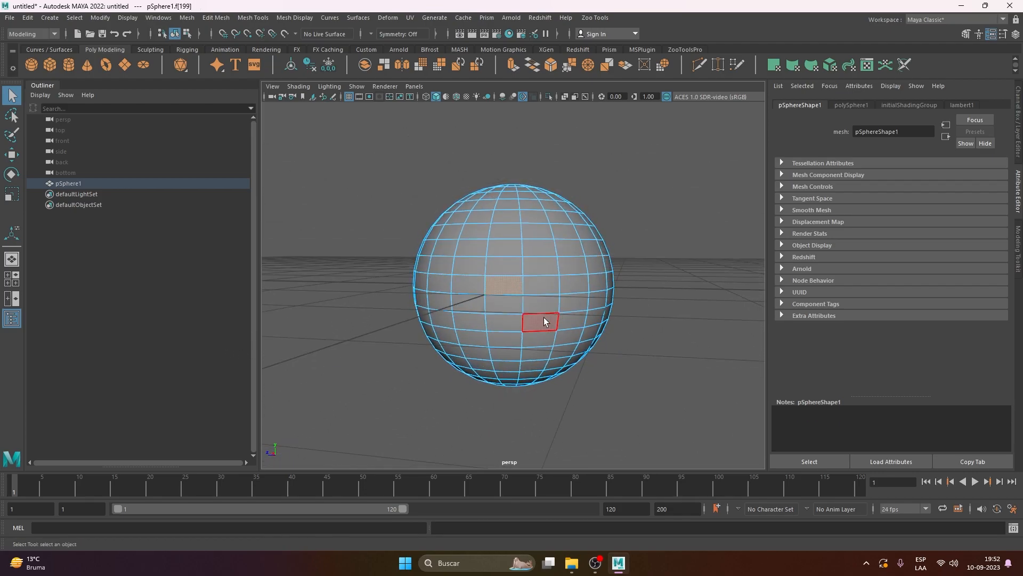
scroll(538, 284, up, 4)
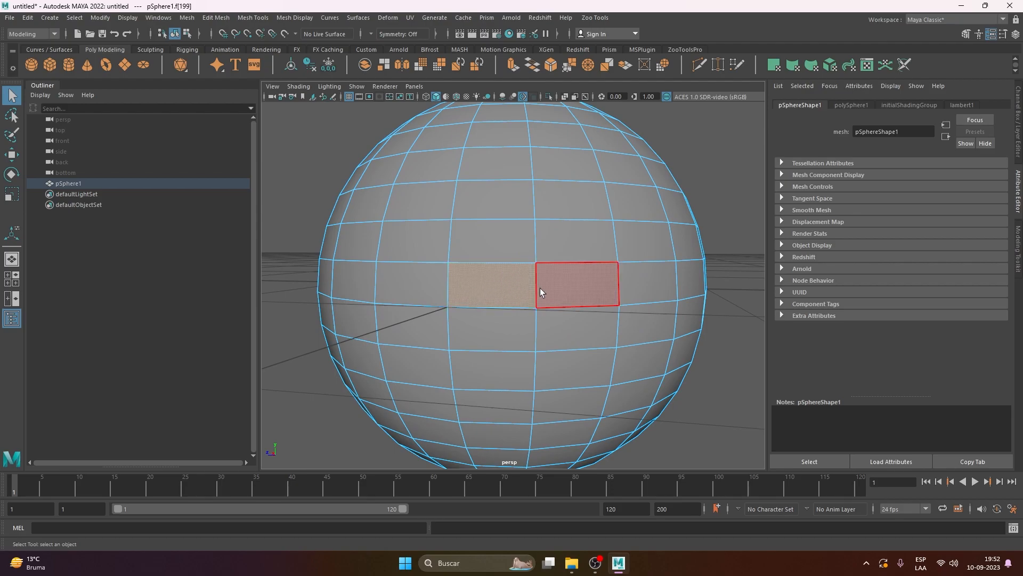
shift+double_click(579, 273)
alt+right_drag(665, 296, 454, 308)
alt+drag(455, 308, 516, 296)
scroll(602, 306, up, 5)
alt+drag(700, 282, 471, 330)
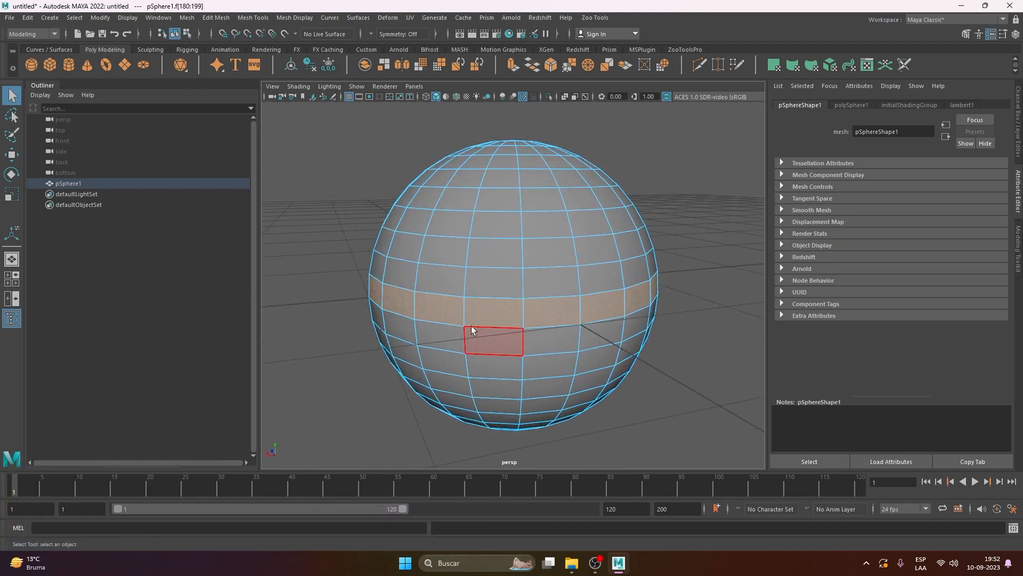
Step: Select six adjacent faces in one row of the sphere individually, then reselect that run as a loop segment from its two end faces
click(403, 275)
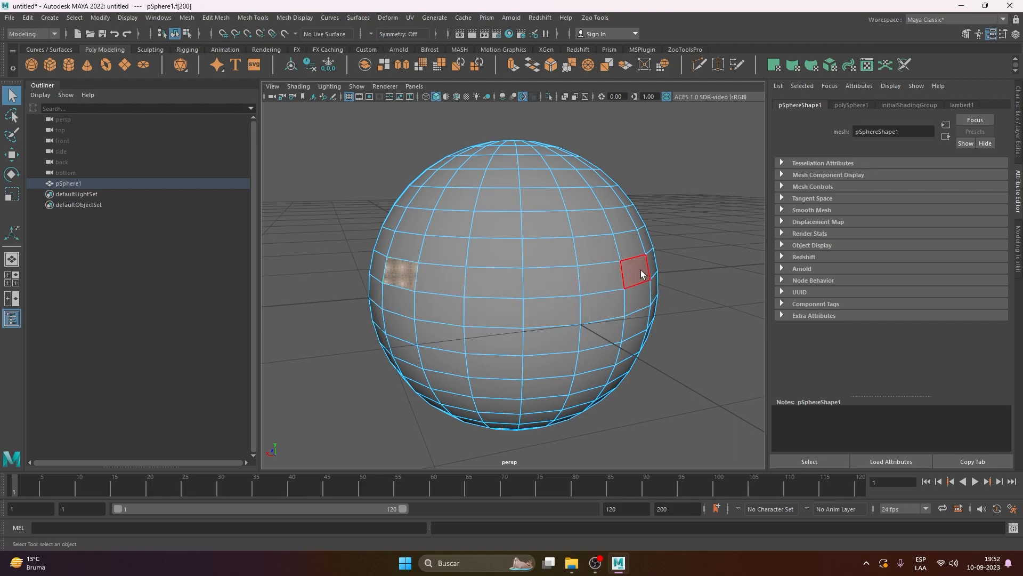
shift+click(493, 278)
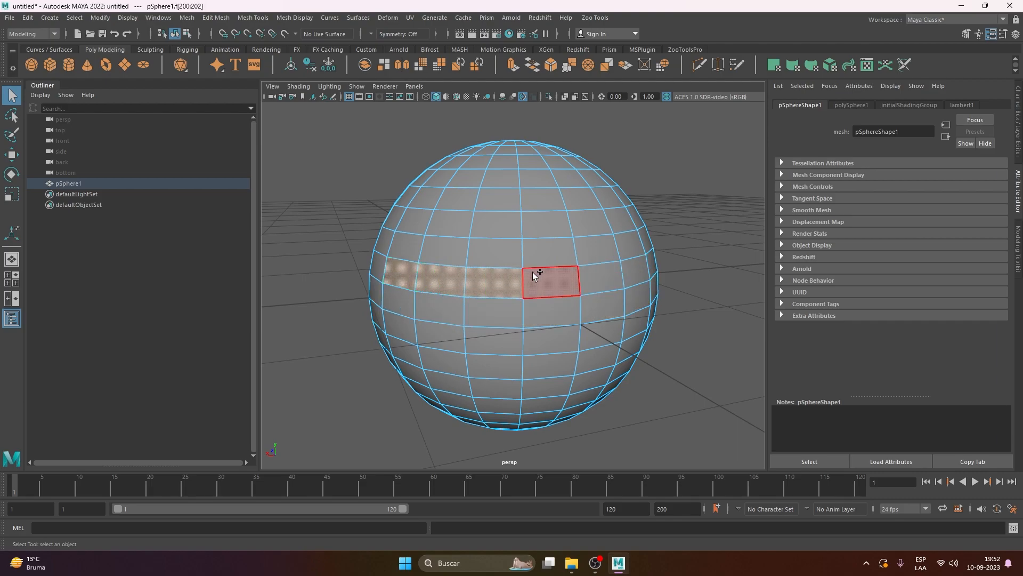
shift+click(545, 275)
shift+click(592, 270)
shift+click(632, 270)
click(408, 281)
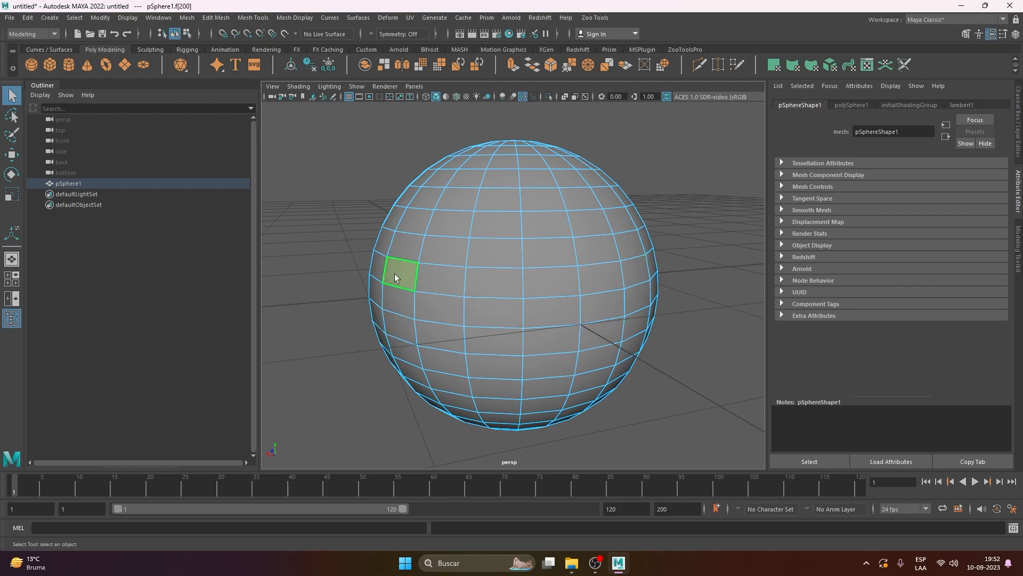
shift+double_click(637, 271)
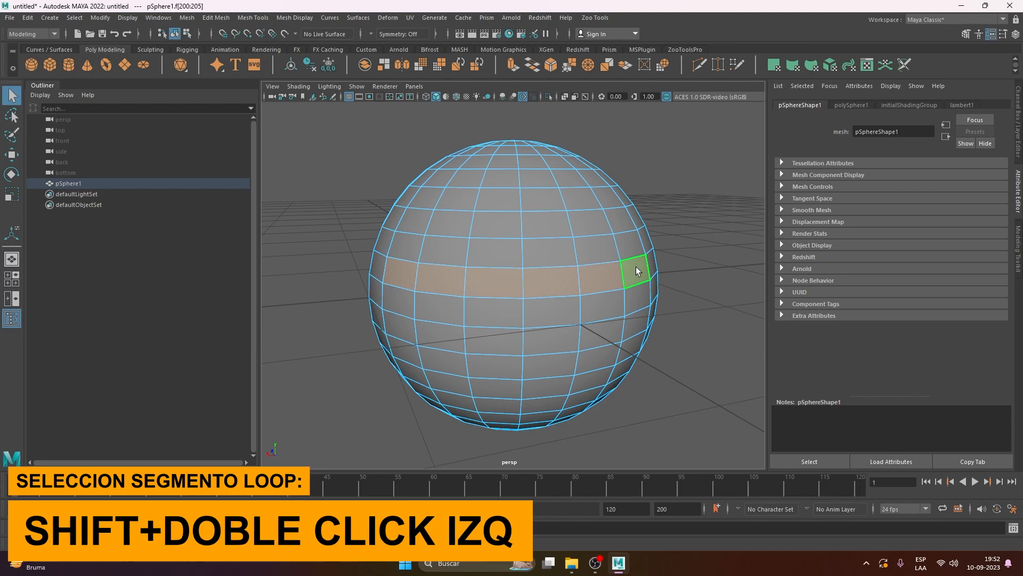
Step: Return the sphere to object mode, delete it and create a polygon cylinder
right_drag(595, 234, 622, 214)
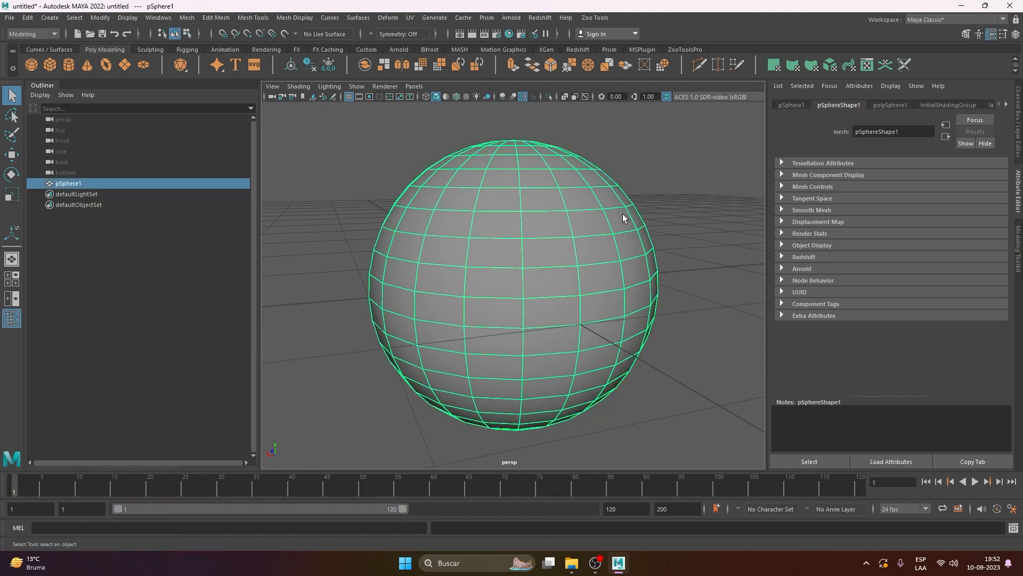
key(Delete)
click(62, 70)
Step: Switch the cylinder to face selection and select faces on its top cap and its side
scroll(613, 263, down, 3)
alt+drag(565, 261, 555, 304)
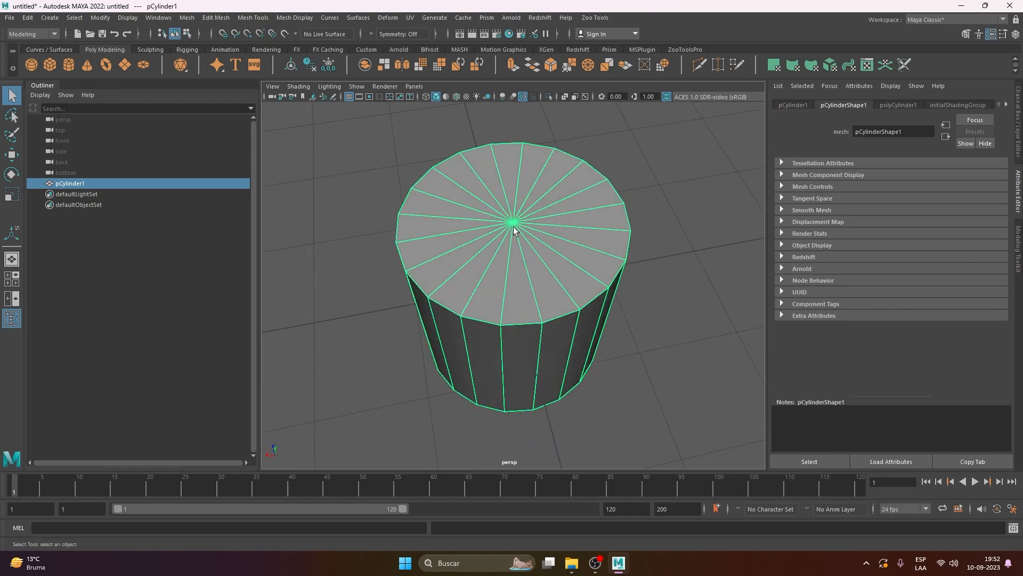
scroll(577, 255, up, 2)
alt+drag(515, 277, 568, 281)
right_click(527, 184)
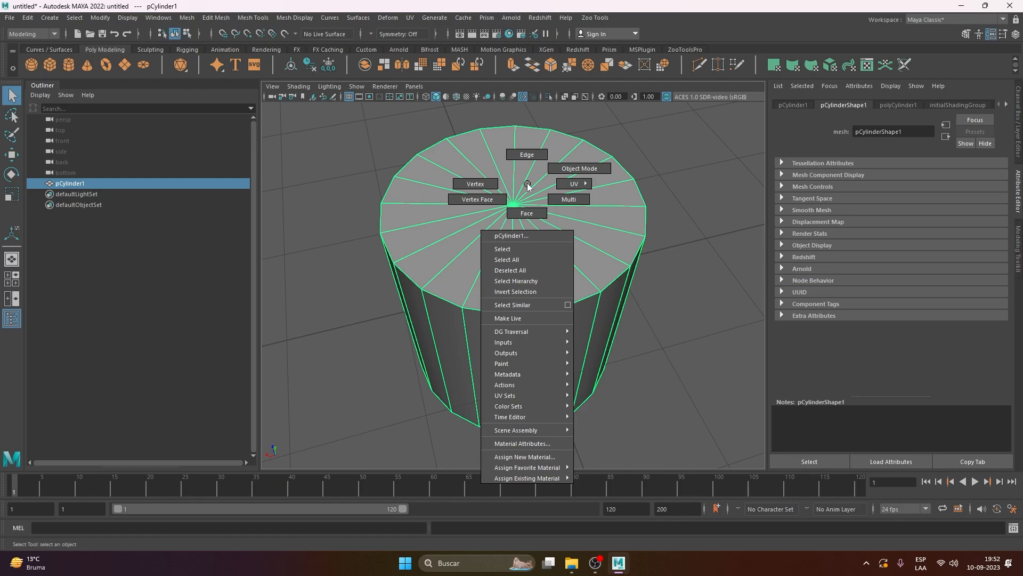
click(522, 214)
mouse_move(519, 160)
mouse_down()
mouse_move(537, 183)
mouse_move(500, 194)
mouse_move(533, 160)
mouse_up()
mouse_move(618, 322)
alt+mouse_down()
mouse_move(599, 228)
mouse_move(592, 251)
alt+mouse_up()
mouse_move(498, 274)
mouse_down()
mouse_move(493, 283)
mouse_move(520, 320)
mouse_move(490, 345)
mouse_move(504, 304)
mouse_up()
Step: Select alternating triangular faces around the cylinder's top cap, adding them one by one
alt+drag(609, 306, 601, 377)
click(520, 200)
alt+drag(519, 201, 539, 244)
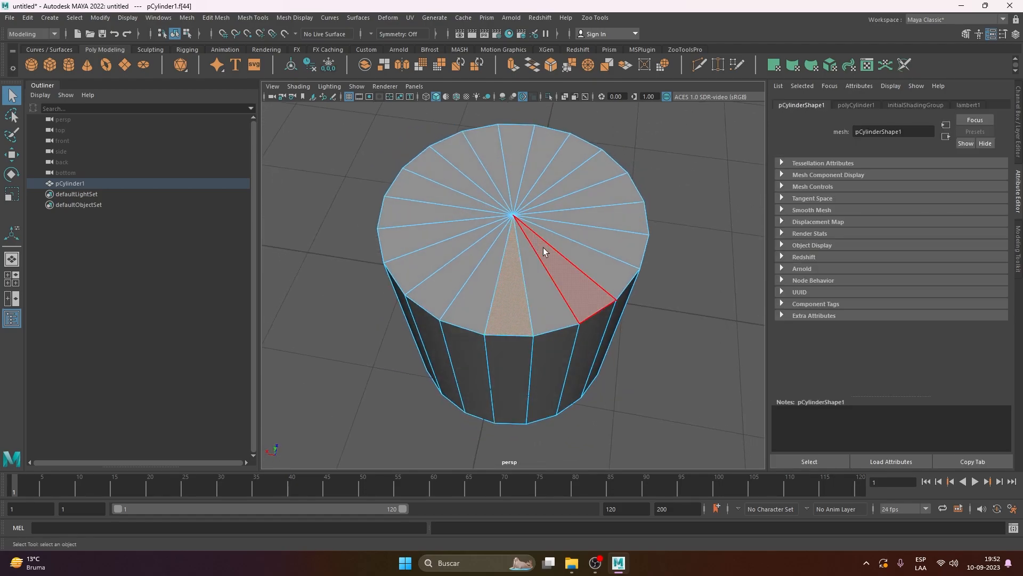
shift+click(554, 254)
shift+click(584, 235)
shift+click(587, 198)
shift+click(560, 165)
shift+click(516, 155)
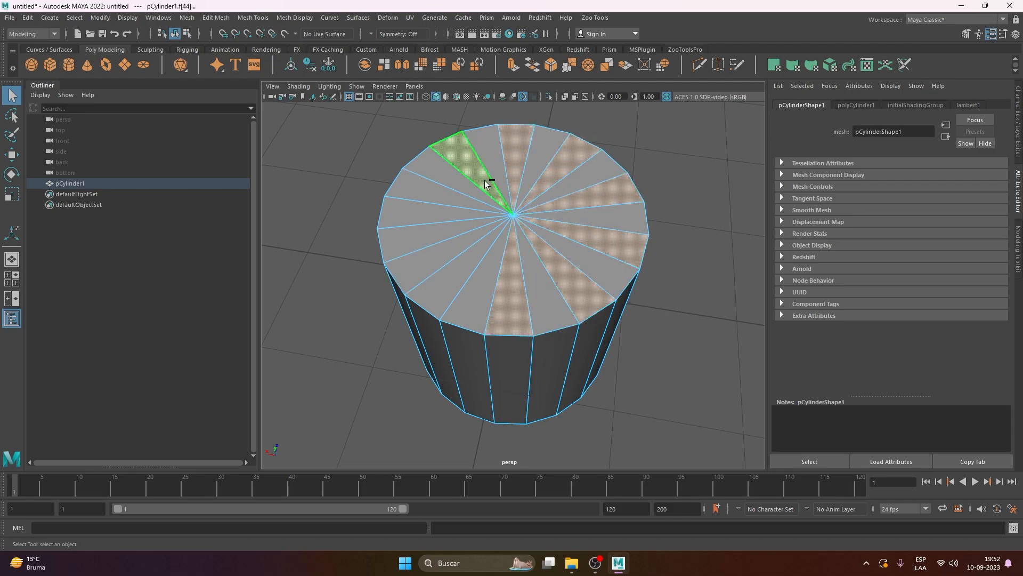
Step: Remove the far-side faces from the top cap selection one at a time
ctrl+click(482, 178)
ctrl+click(512, 165)
ctrl+click(542, 175)
ctrl+click(585, 198)
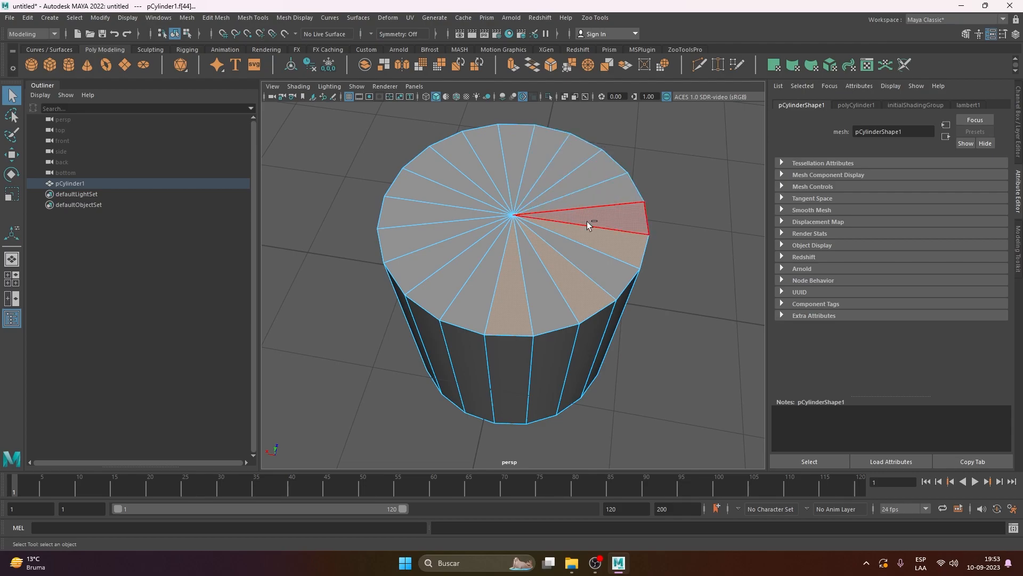
Step: Set the cylinder's height subdivisions to 3
alt+drag(580, 236, 474, 259)
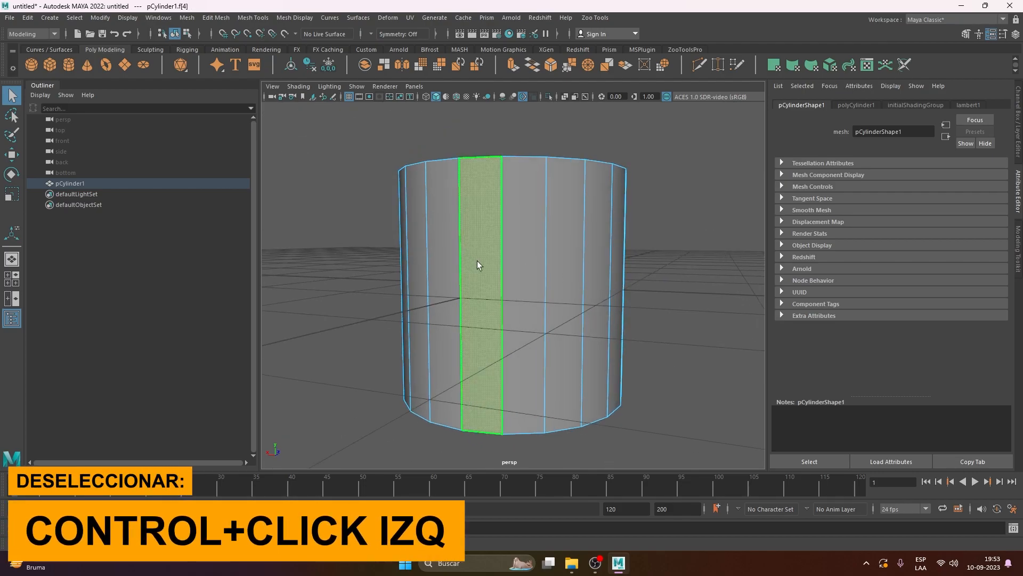
click(849, 105)
drag(897, 211, 902, 211)
Step: Switch the cylinder to face selection and select the whole face loop of its middle band
right_click(499, 232)
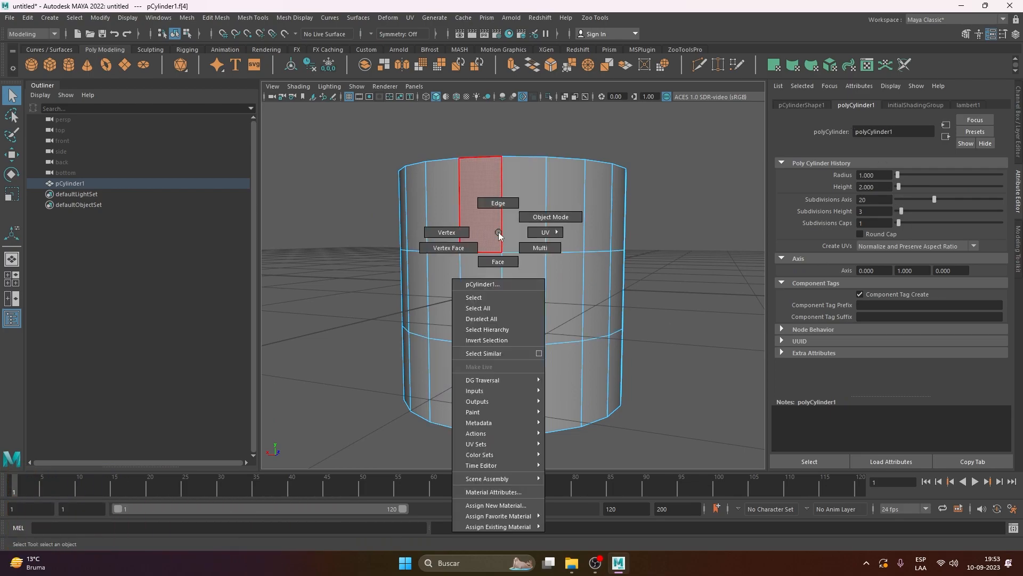
click(496, 261)
double_click(527, 305)
alt+drag(532, 312, 583, 375)
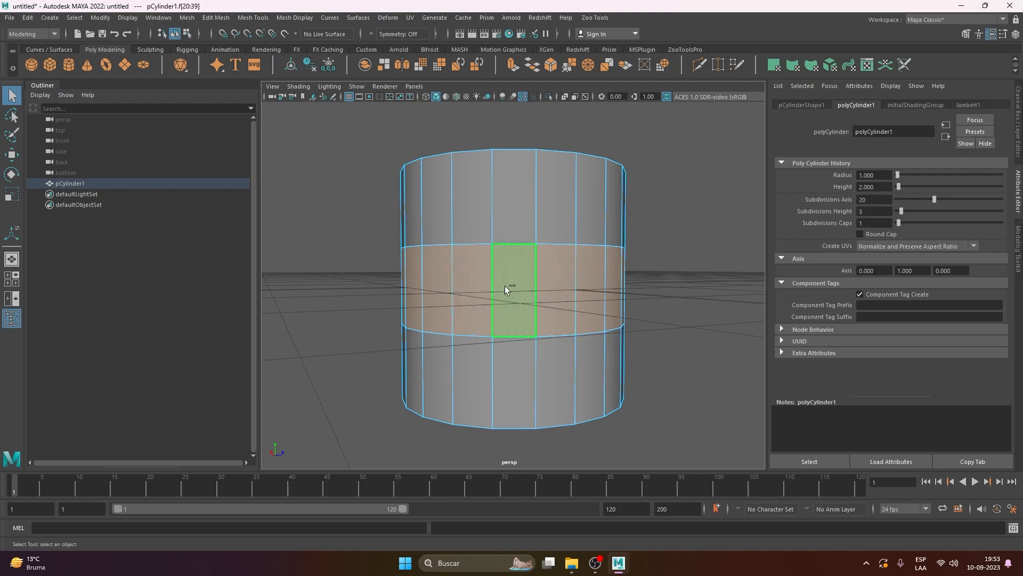
ctrl+click(471, 262)
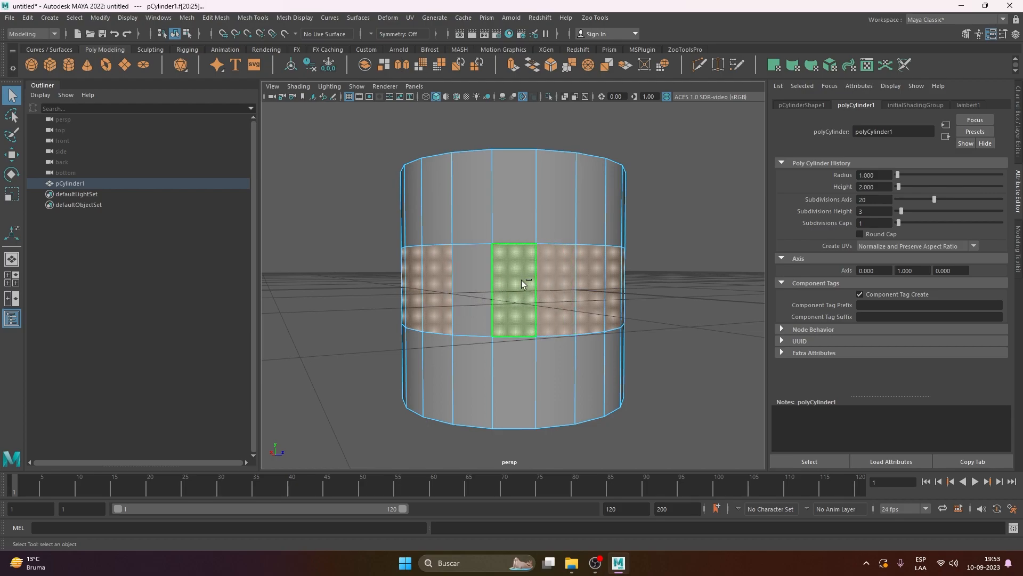
ctrl+double_click(521, 280)
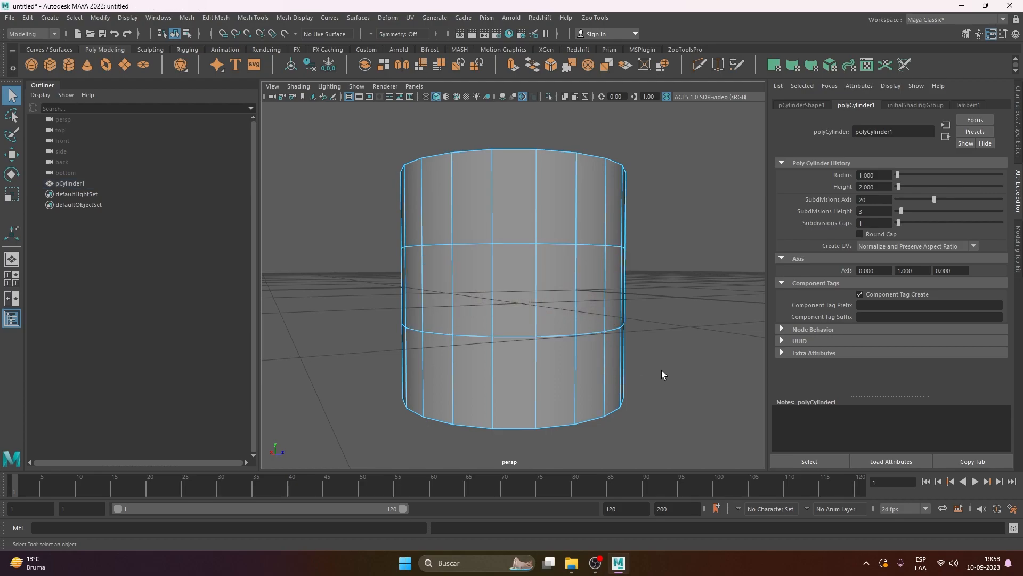
key(ctrl+z)
key(ctrl+z)
Step: Deselect the front segment of the middle face loop between two of its faces
alt+drag(667, 382, 647, 379)
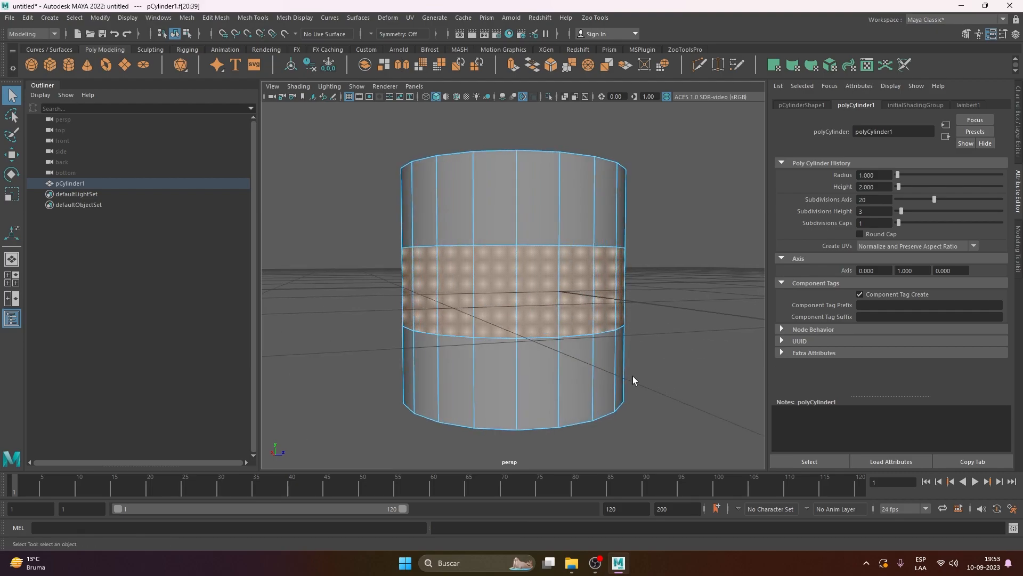
alt+drag(634, 320, 603, 337)
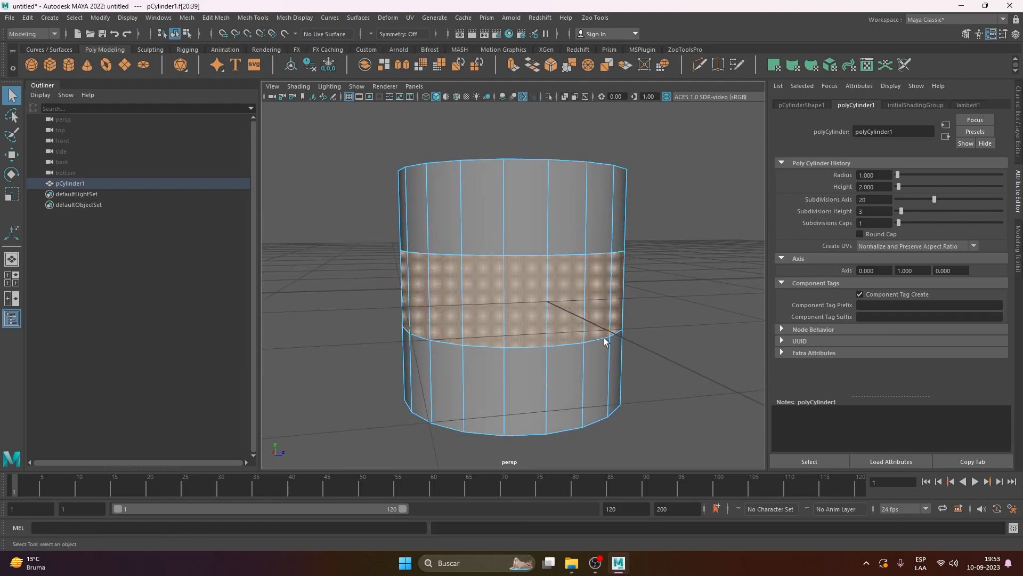
ctrl+click(447, 287)
ctrl+double_click(599, 286)
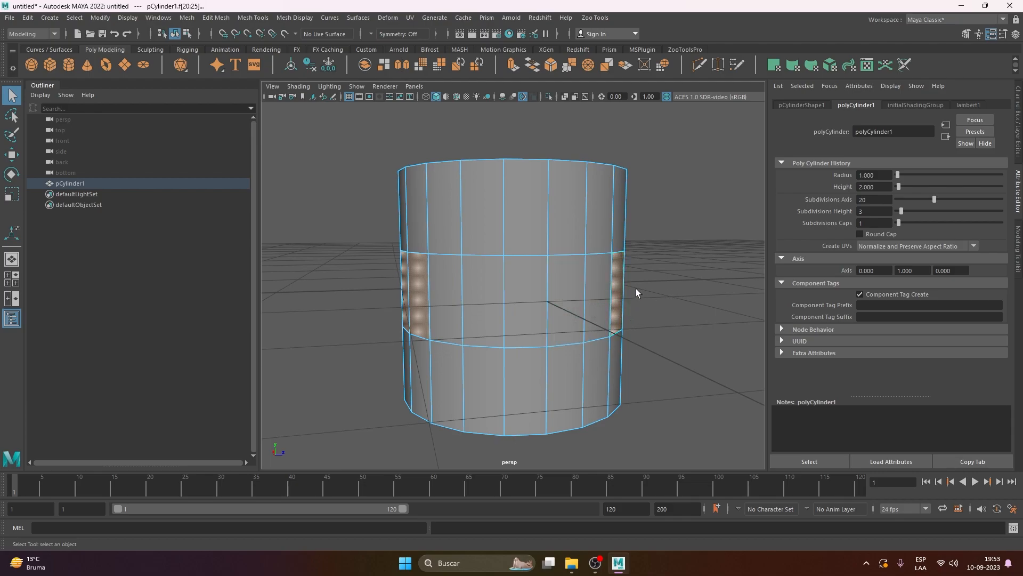
Step: Switch the cylinder to edge selection and select the upper of its two inner horizontal edge loops
right_drag(588, 226, 653, 227)
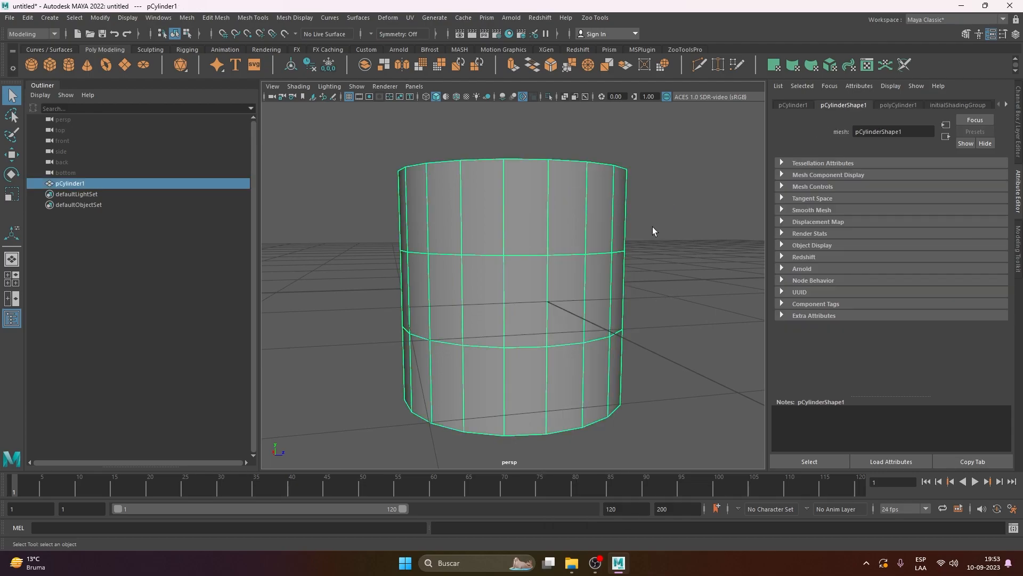
right_drag(596, 203, 594, 174)
double_click(488, 256)
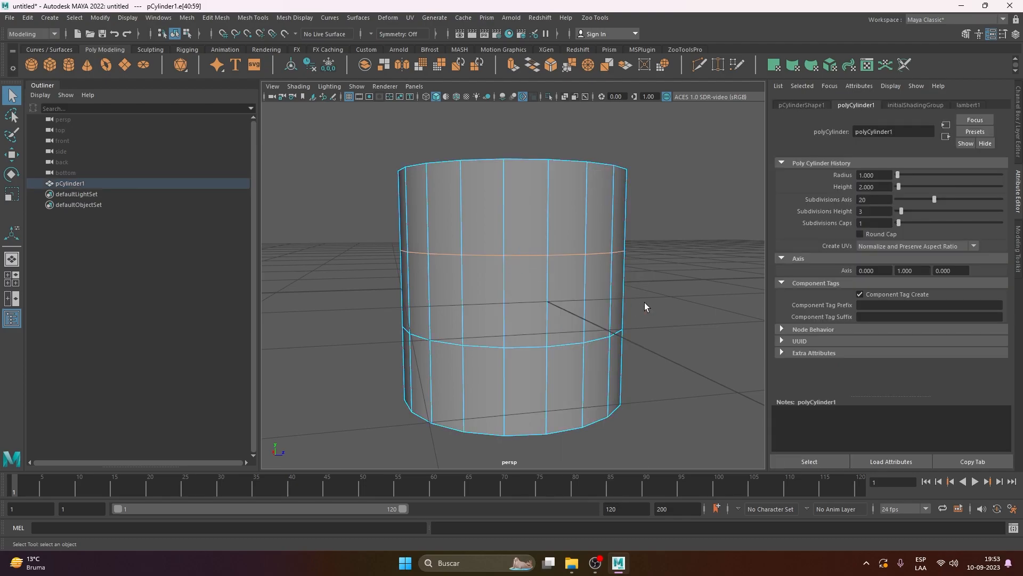
Step: Replace the upper inner edge loop selection on the cylinder with a single front edge of that loop
double_click(523, 255)
alt+drag(688, 272, 501, 286)
click(434, 262)
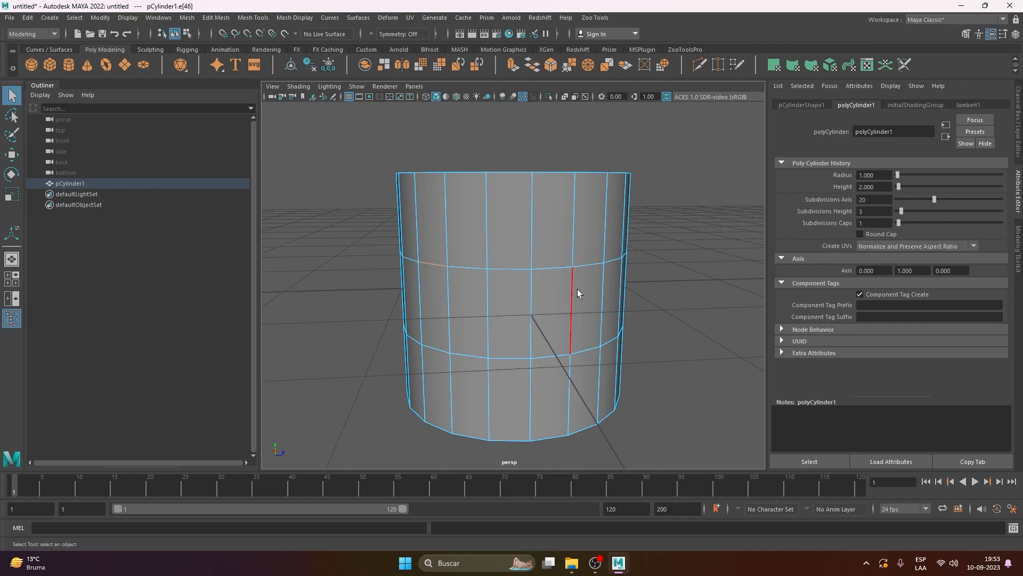
alt+drag(682, 339, 689, 336)
Step: Switch the cylinder to vertex selection and try selecting a vertex loop from a single vertex of the upper inner ring
right_drag(533, 265, 478, 255)
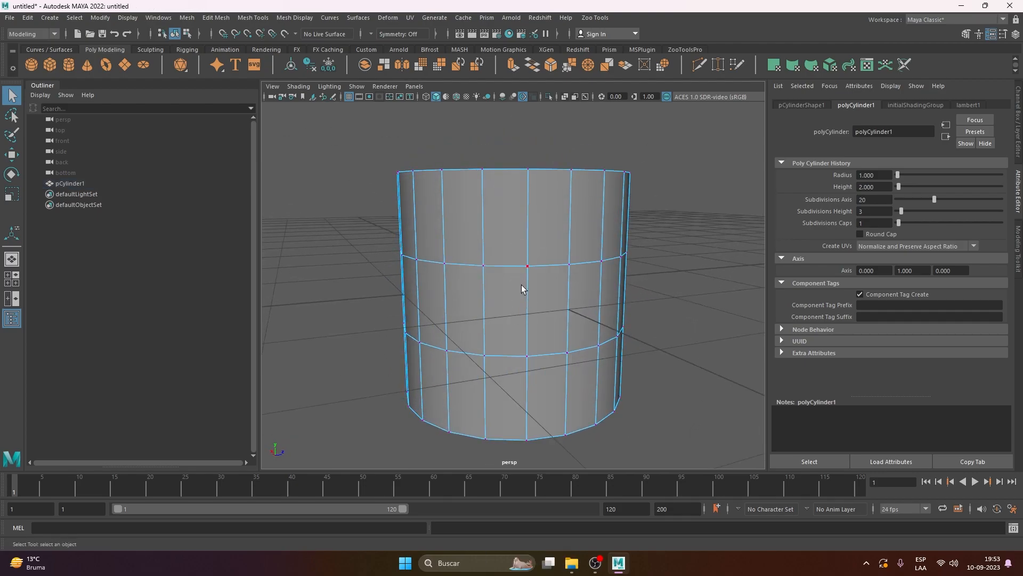
double_click(481, 267)
click(637, 278)
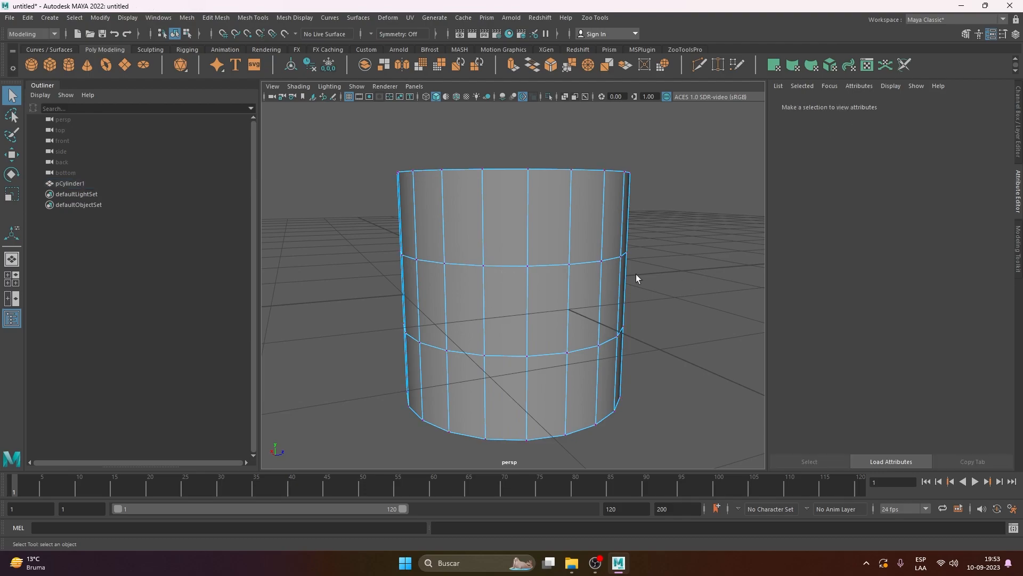
double_click(486, 264)
click(682, 348)
Step: Select the vertex loop of the cylinder's upper inner ring, starting from two adjacent front vertices
click(484, 265)
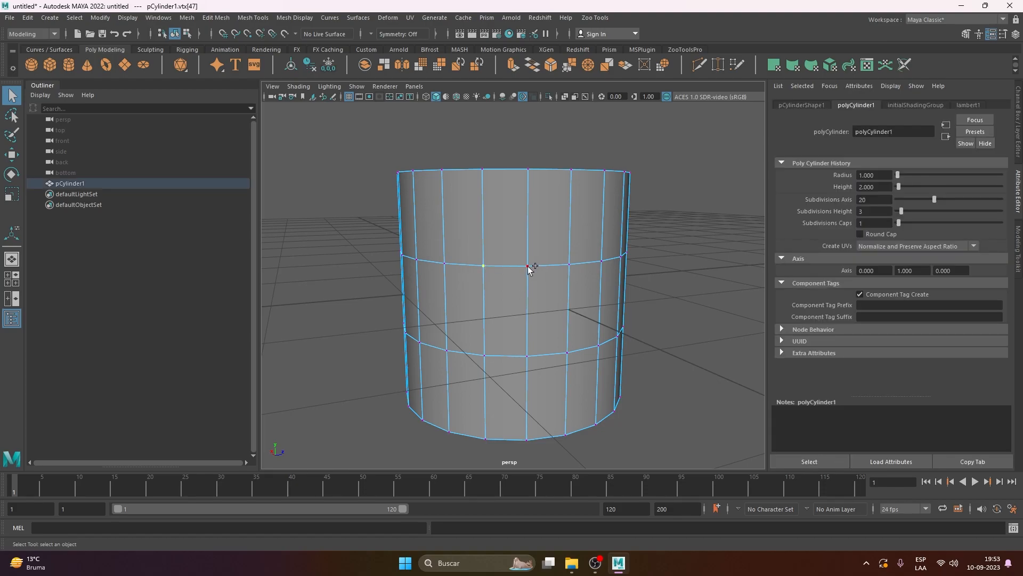
shift+double_click(528, 267)
alt+drag(699, 307, 678, 306)
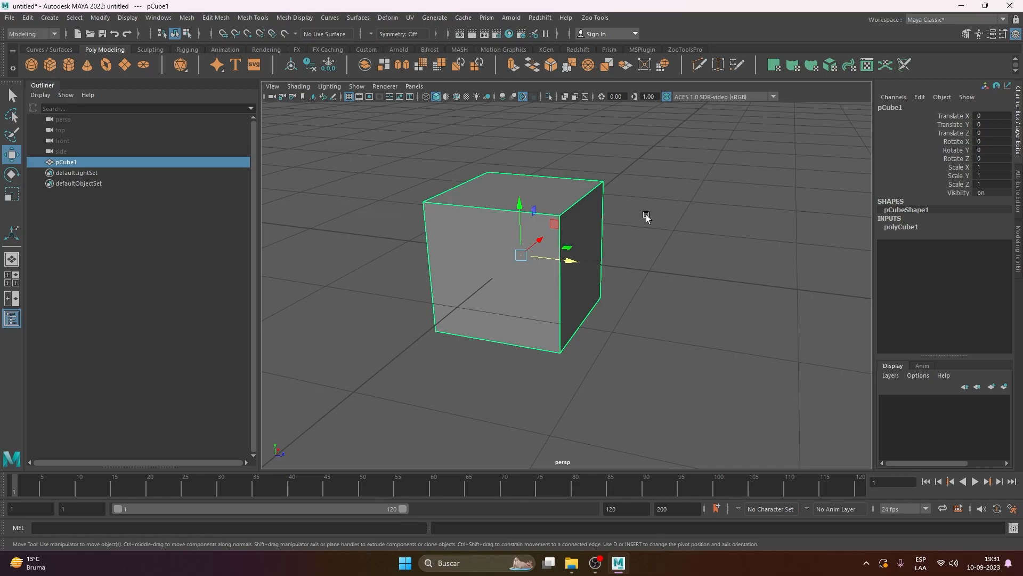
Step: Switch the cube to face selection and select its top face
alt+middle_drag(563, 200, 564, 210)
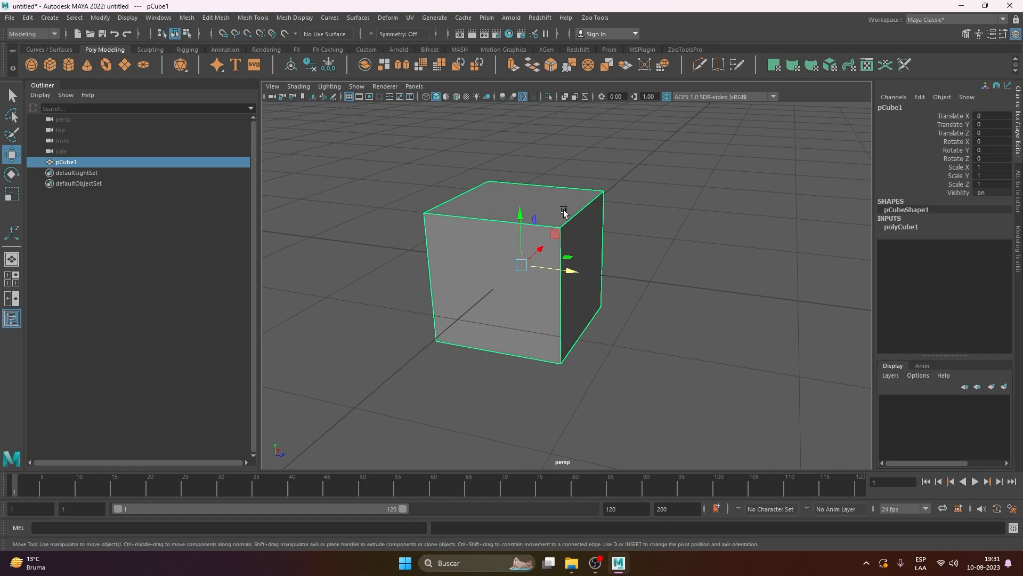
right_drag(564, 213, 568, 236)
click(566, 201)
alt+middle_drag(641, 222, 655, 293)
alt+drag(655, 292, 606, 256)
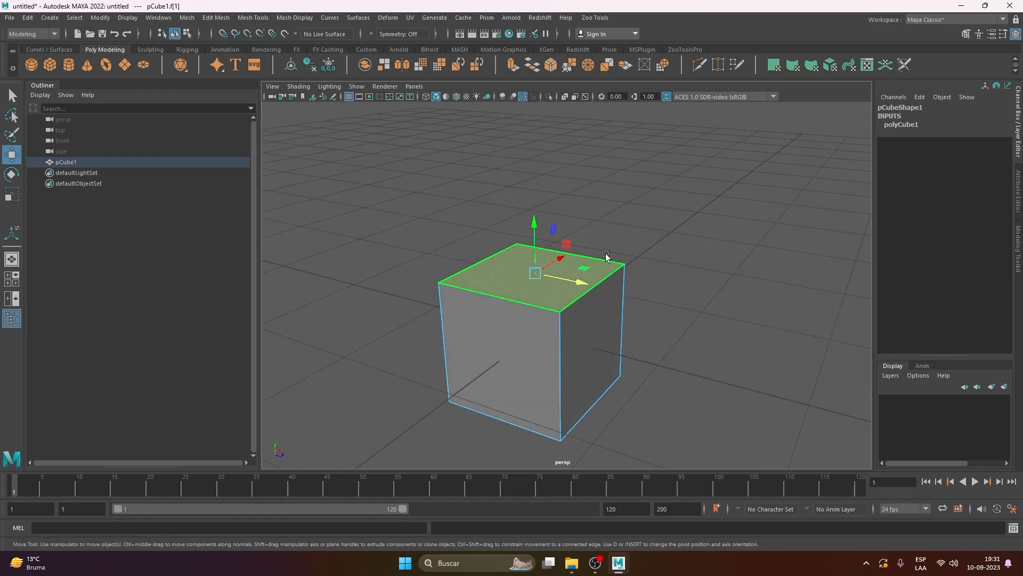
Step: Try extruding the cube's top face upward about 0.72 units, and try raising the same face without an extrusion
key(ctrl+e)
drag(534, 216, 534, 124)
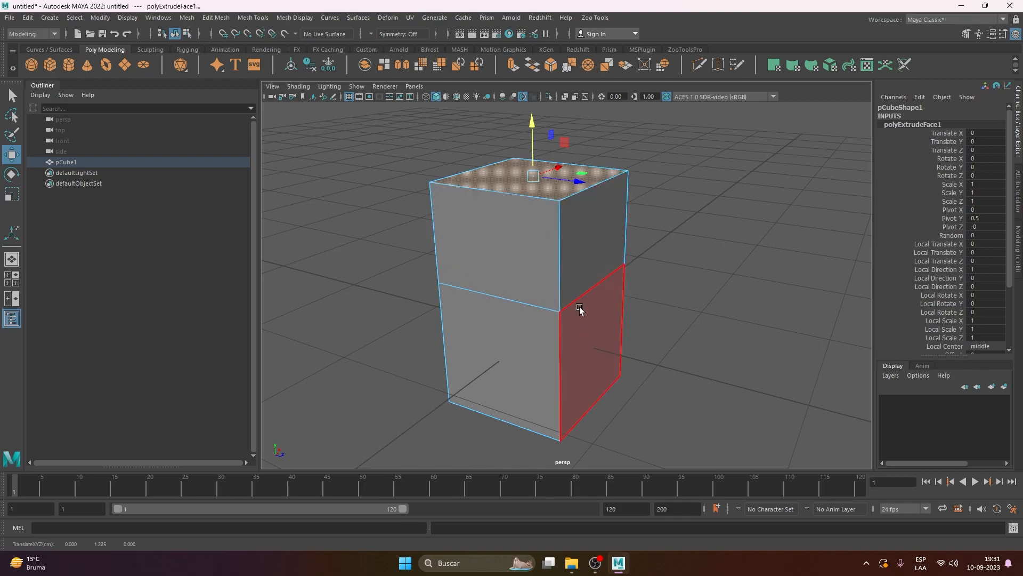
key(ctrl+z)
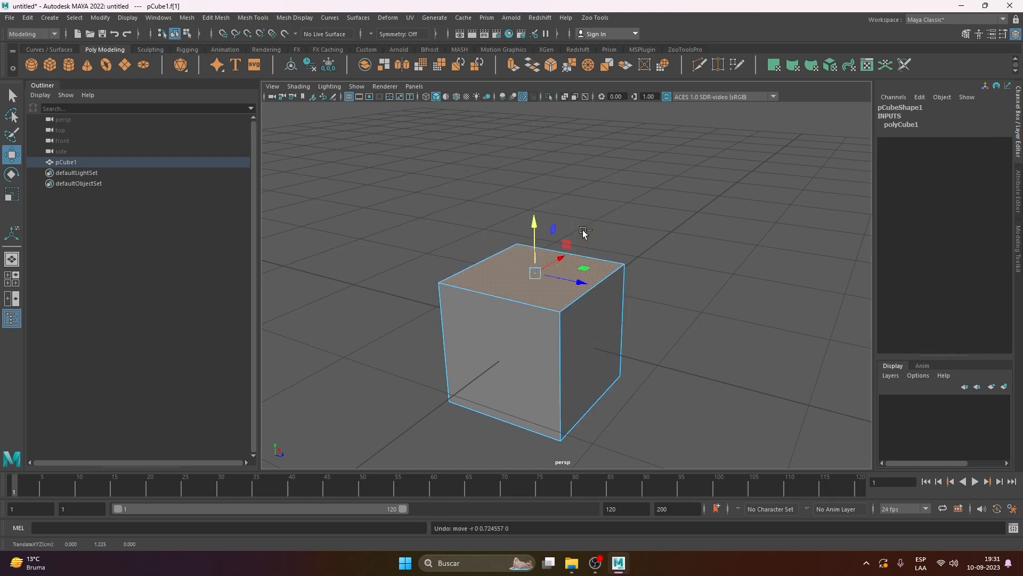
drag(535, 232, 527, 128)
key(ctrl+z)
Step: Extrude the cube's top face upward about 0.7 units and undo the extrusion
key(ctrl+e)
drag(536, 229, 532, 133)
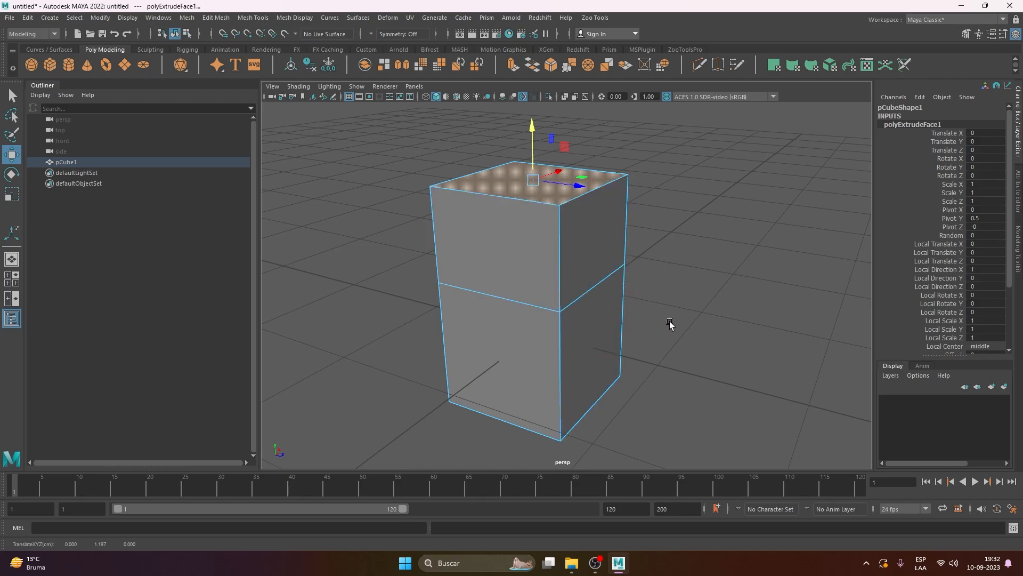
key(ctrl+z)
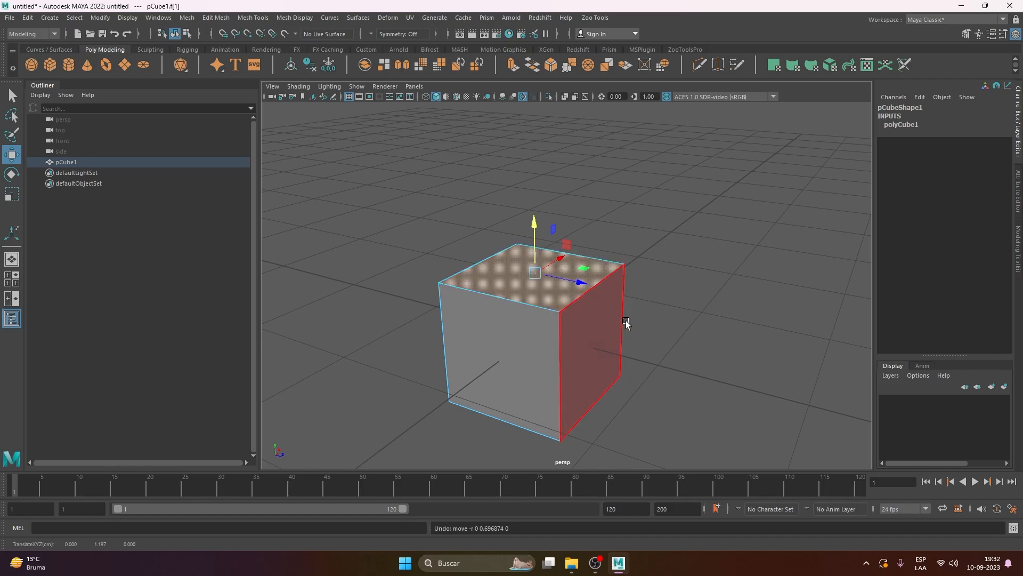
Step: Extrude the top face slightly upward with the Move tool, try extruding the new narrow side face outward, and undo both
alt+drag(625, 320, 595, 278)
shift+drag(541, 221, 540, 209)
click(610, 271)
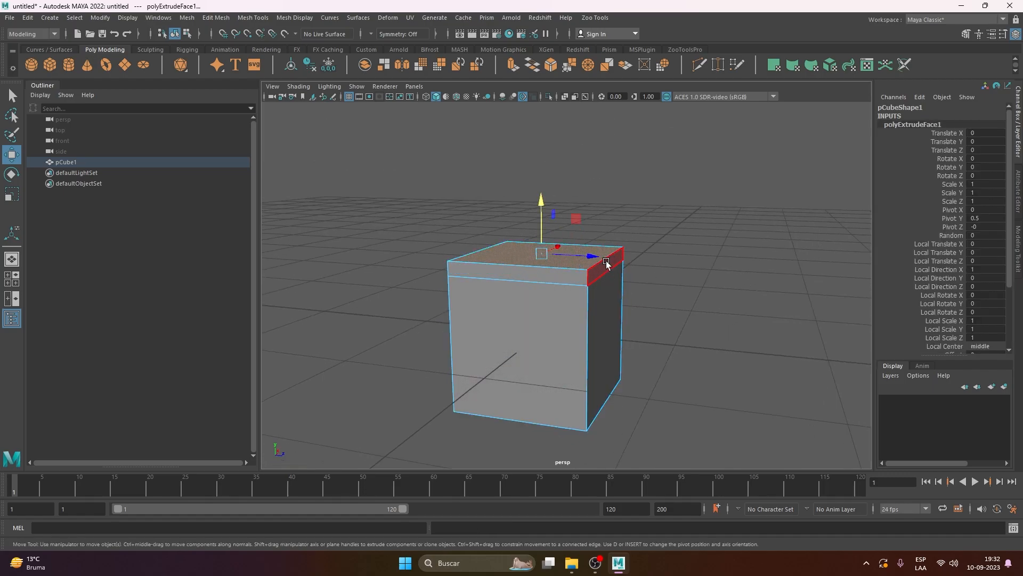
alt+middle_drag(745, 354, 596, 265)
shift+drag(593, 257, 702, 301)
key(ctrl+z)
key(ctrl+z)
key(ctrl+z)
key(ctrl+z)
key(ctrl+z)
key(ctrl+z)
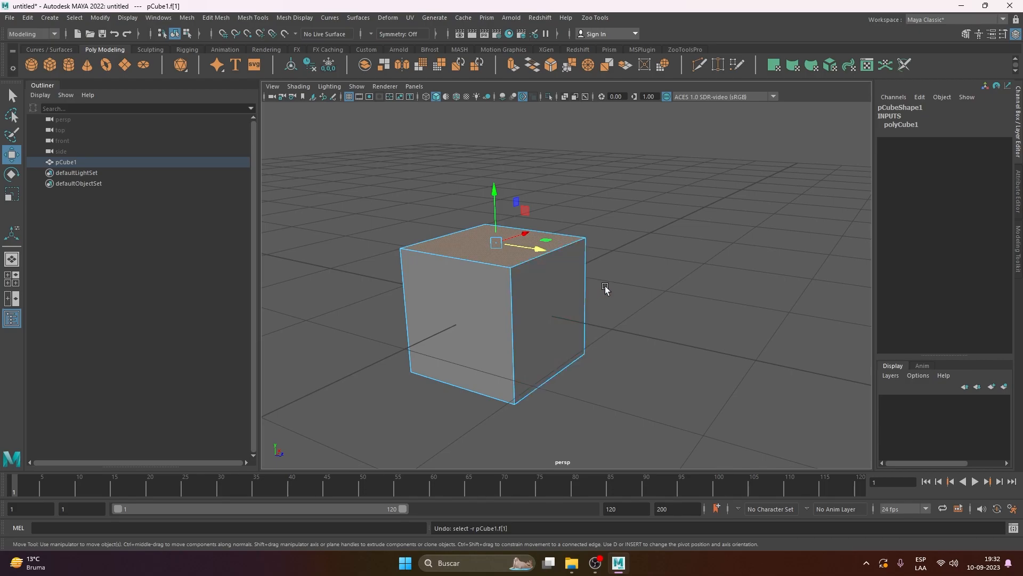
Step: Reselect the cube's top face, start Extrude Face on it, and place the extrusion settings closer to the cube
click(624, 248)
click(516, 258)
alt+middle_drag(620, 277, 655, 294)
click(679, 239)
click(532, 258)
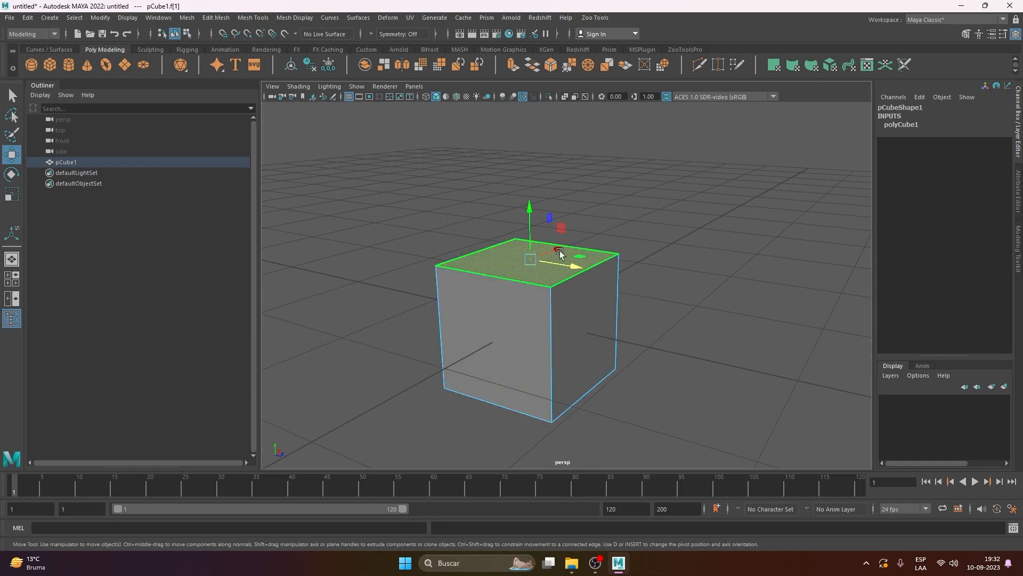
shift+right_click(686, 169)
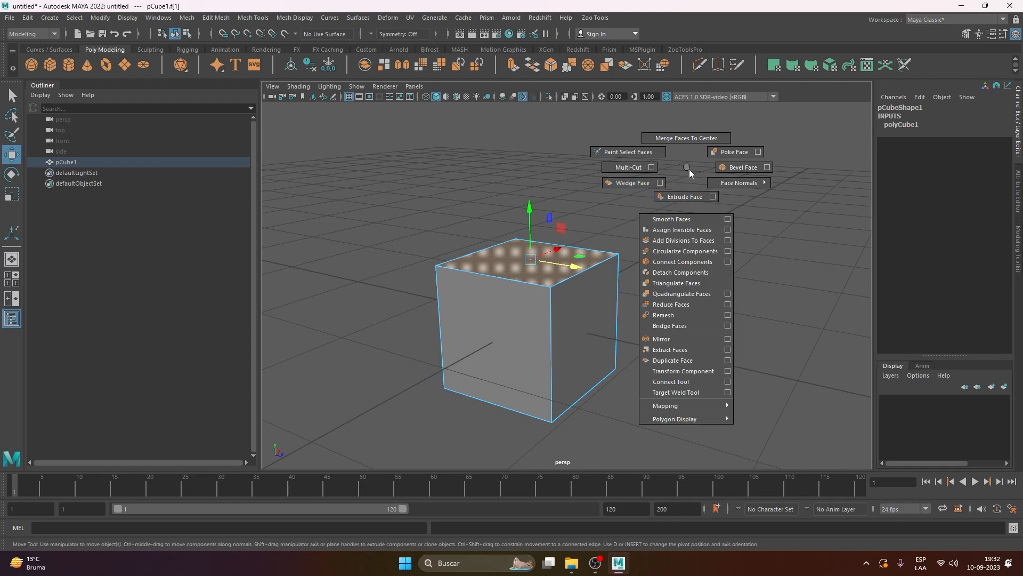
click(688, 196)
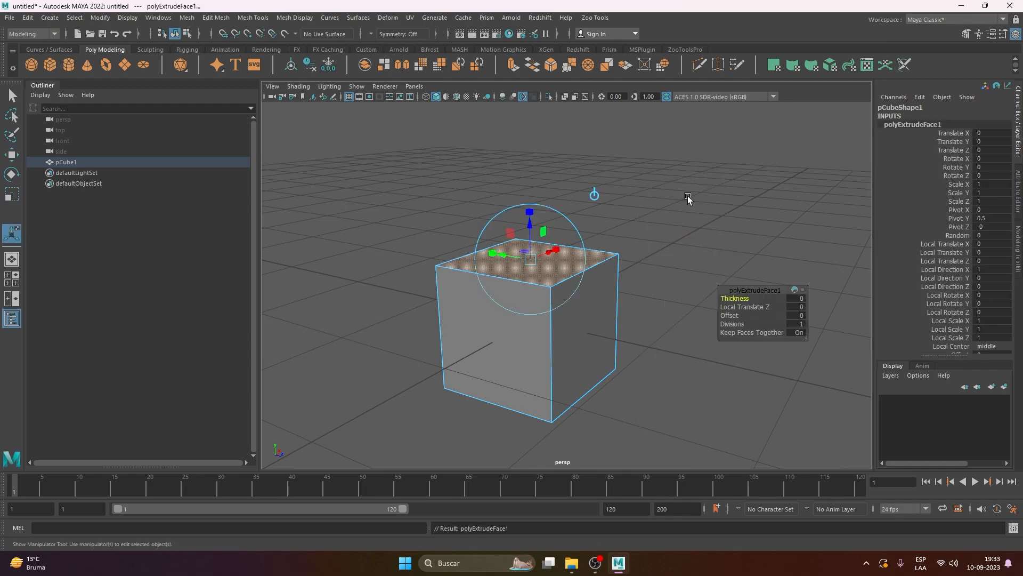
drag(755, 288, 725, 191)
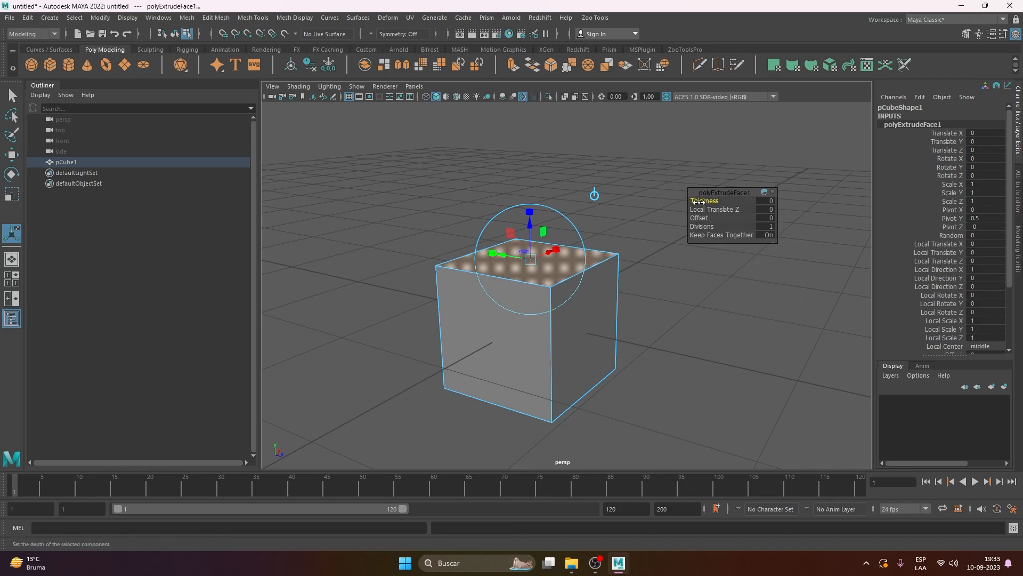
Step: Set the top face extrusion to a thickness of 0.53, an offset of 0.1 and 5 divisions
drag(700, 200, 700, 201)
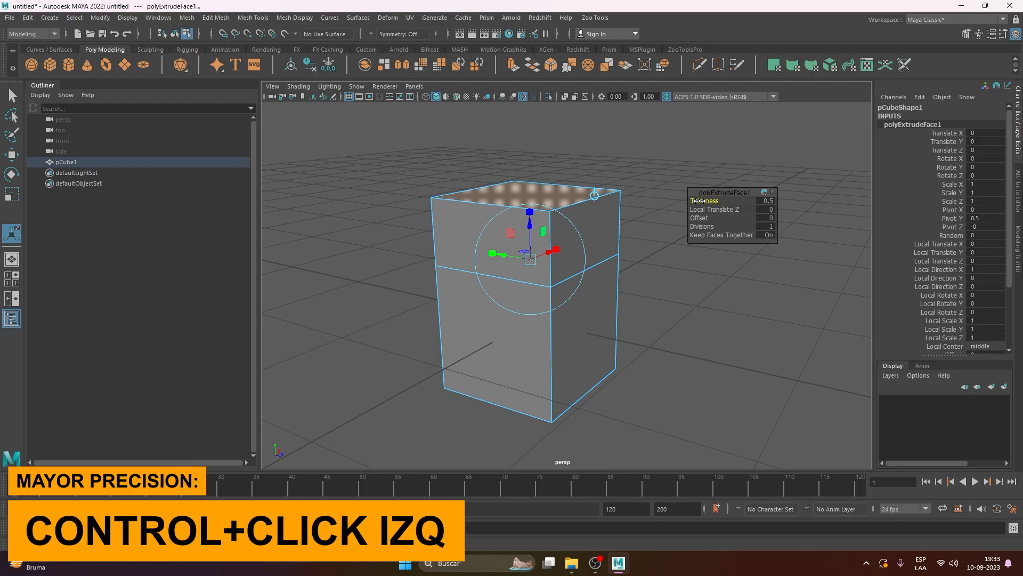
ctrl+drag(698, 200, 700, 200)
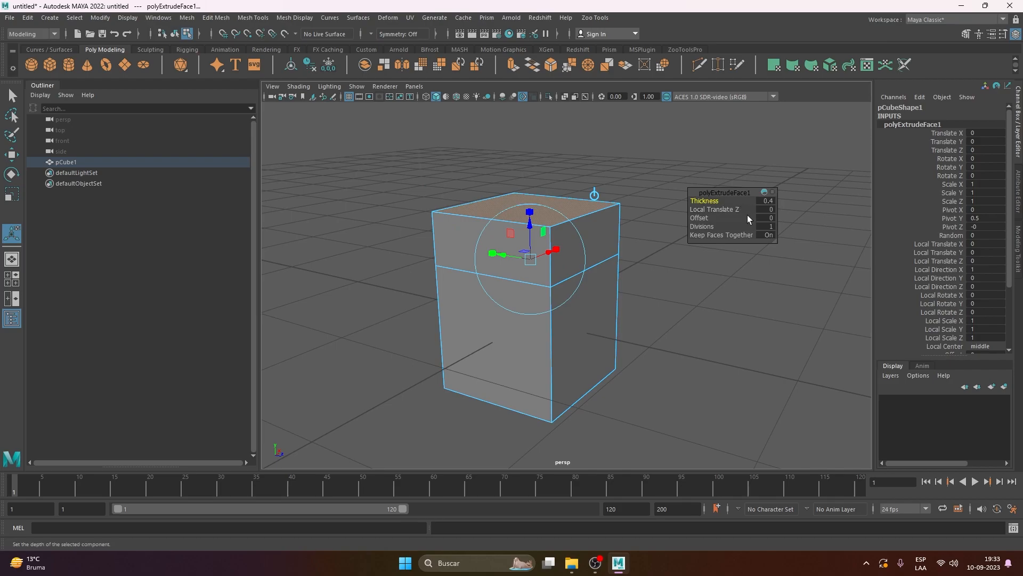
mouse_move(703, 200)
mouse_down()
mouse_move(714, 200)
mouse_move(683, 204)
mouse_move(712, 202)
mouse_move(685, 206)
mouse_move(709, 210)
mouse_move(693, 202)
mouse_move(712, 200)
mouse_up()
key(ctrl+z)
alt+drag(631, 212, 700, 221)
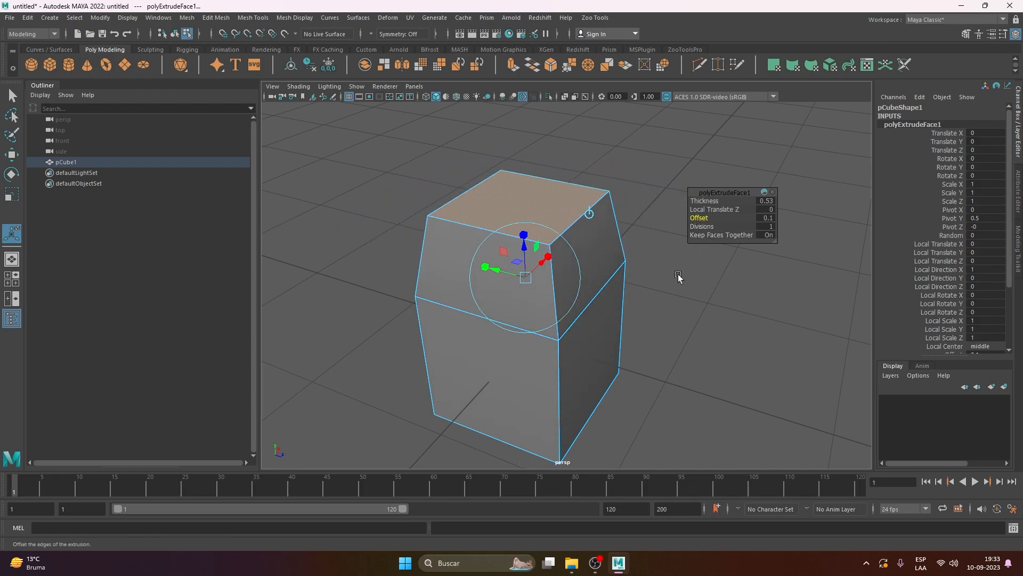
alt+drag(660, 291, 647, 276)
drag(707, 226, 718, 226)
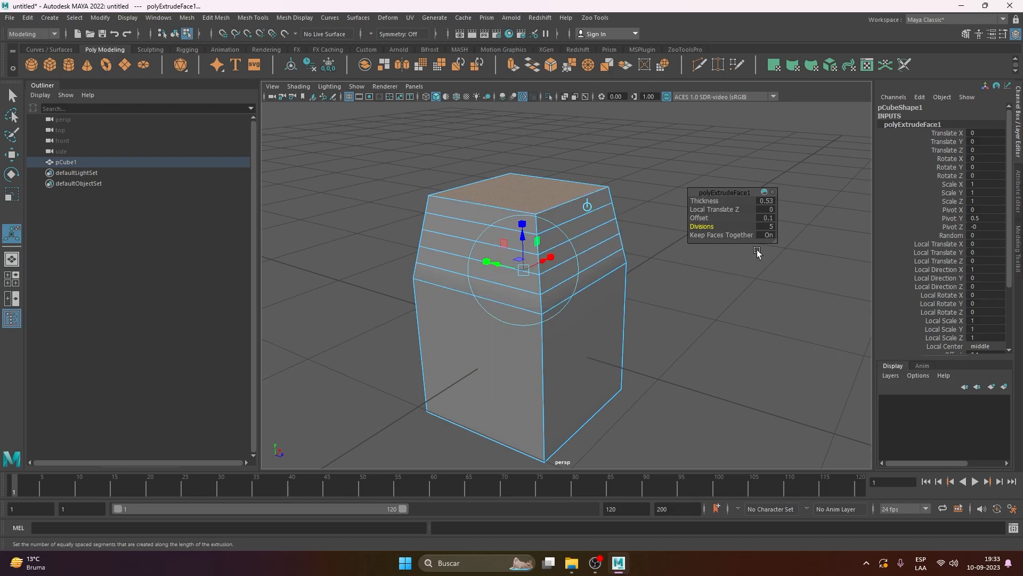
Step: Undo the whole top face extrusion together with its thickness, offset and division changes
key(ctrl+z)
key(ctrl+z)
key(ctrl+z)
key(ctrl+z)
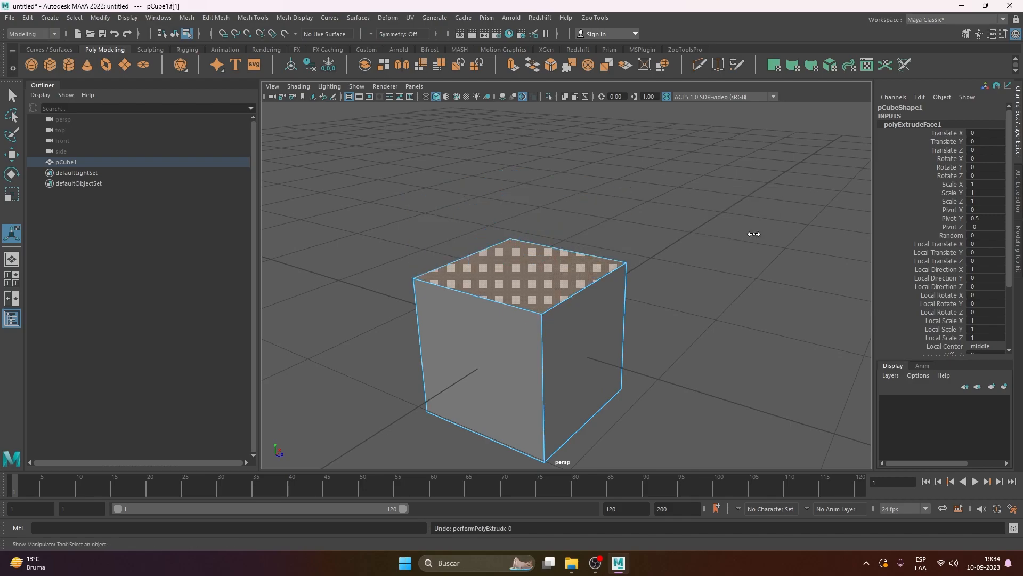
key(ctrl+z)
key(ctrl+z)
Step: Select all six faces of the cube
alt+middle_drag(681, 307, 683, 234)
drag(703, 148, 342, 406)
key(f)
alt+drag(744, 280, 721, 251)
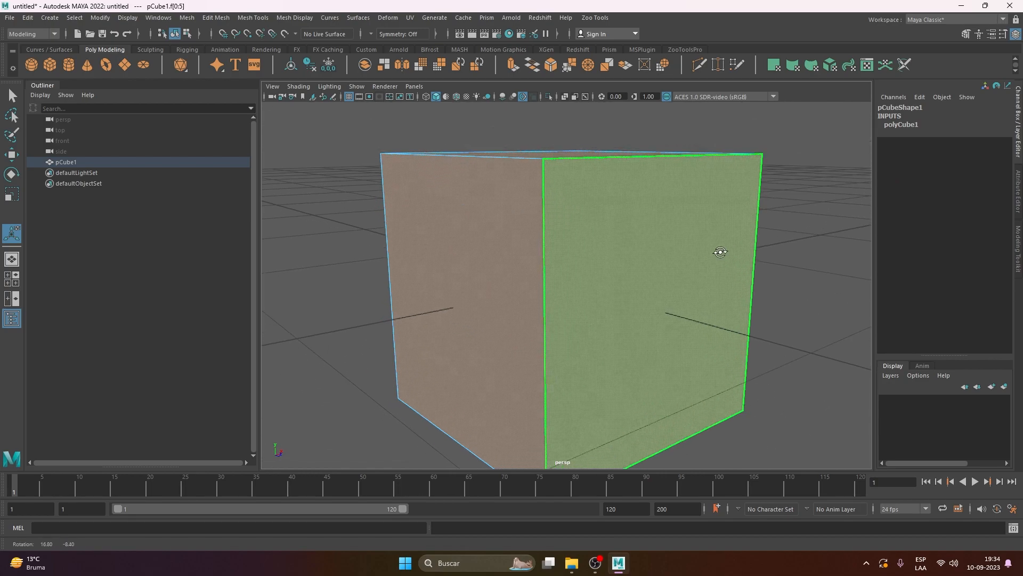
alt+right_drag(722, 251, 552, 277)
alt+drag(553, 277, 606, 287)
drag(780, 124, 458, 384)
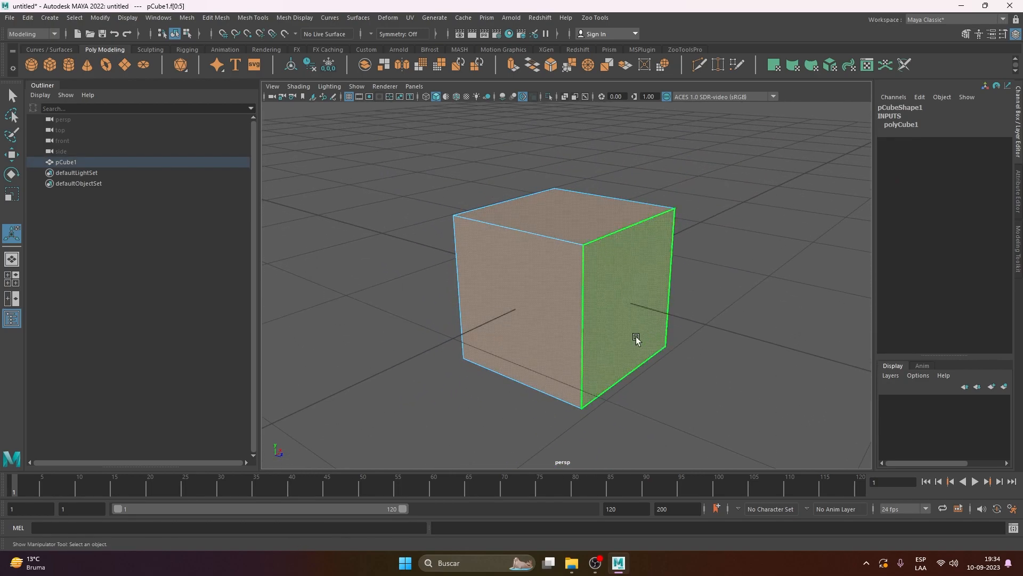
alt+drag(573, 265, 494, 346)
Step: Extrude all the cube's faces together with a thickness of 0.26
shift+right_click(698, 173)
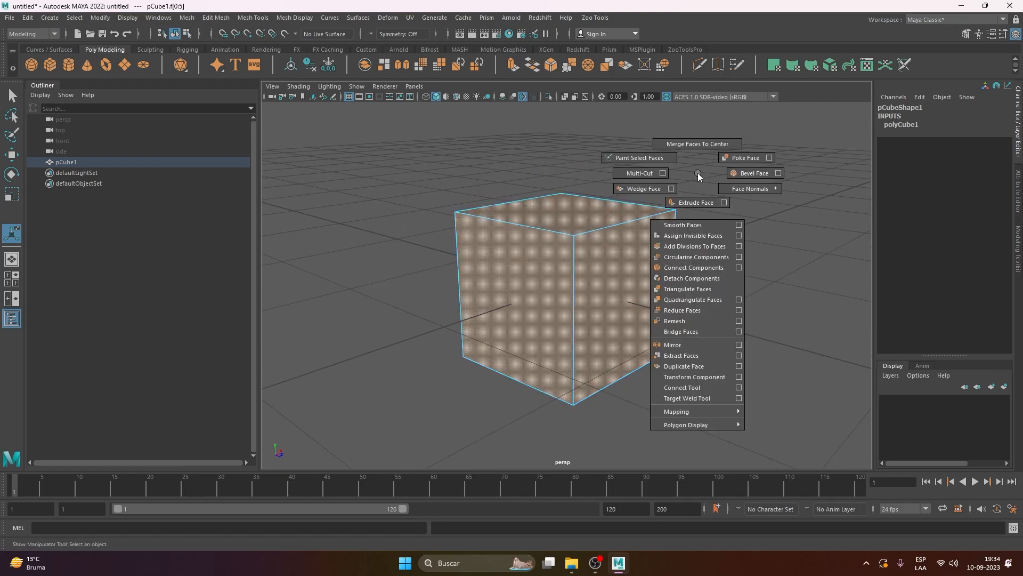
shift+right_drag(690, 209, 698, 173)
click(511, 66)
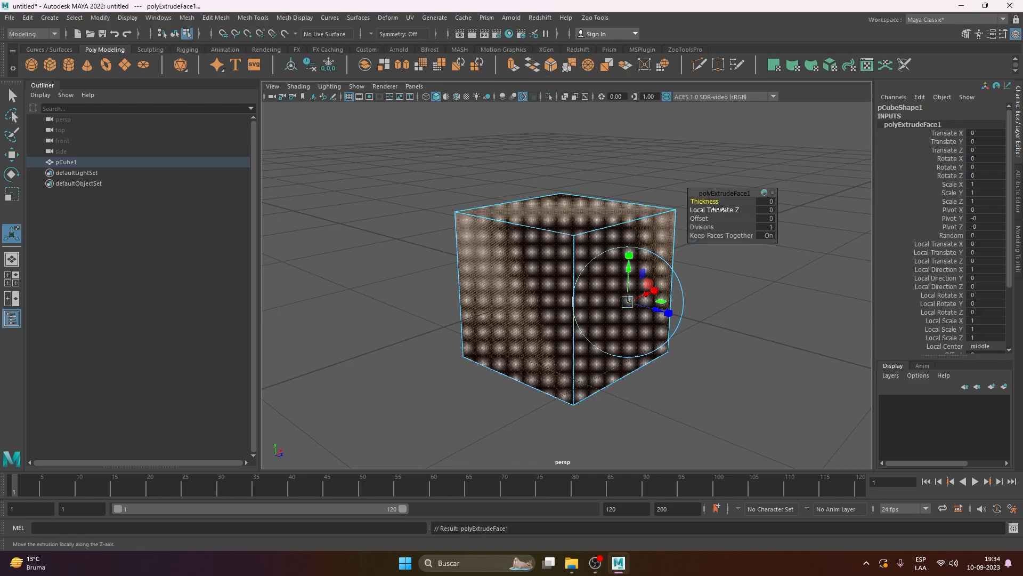
drag(701, 200, 717, 199)
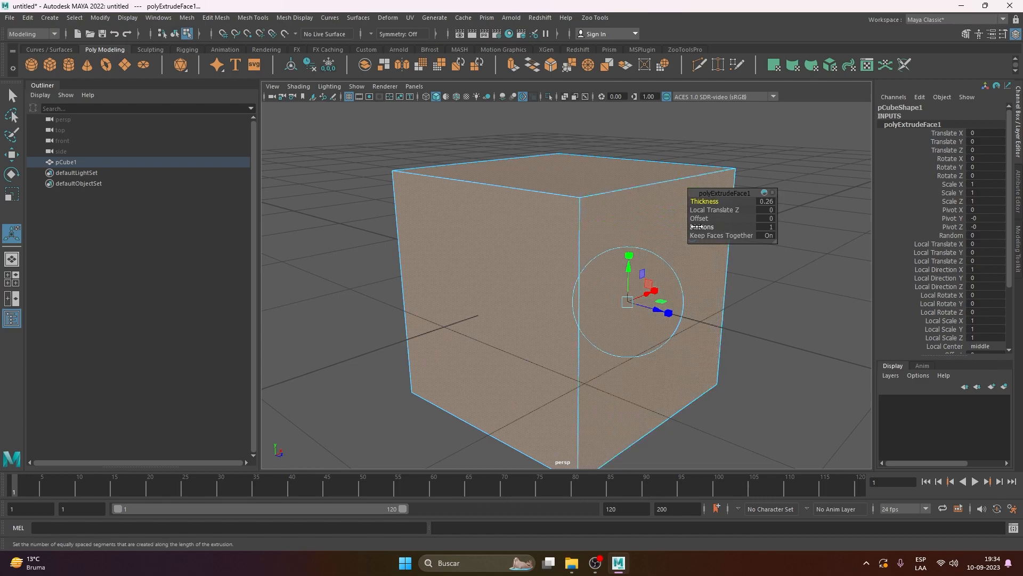
Step: Try a negative thickness of -0.07 for the all-face extrusion and settle on a thickness of 0.34
alt+drag(745, 336, 656, 320)
mouse_move(704, 202)
mouse_down()
mouse_move(687, 210)
mouse_move(707, 210)
mouse_up()
alt+drag(586, 282, 647, 315)
scroll(671, 245, down, 3)
mouse_move(697, 201)
mouse_down()
mouse_move(682, 203)
mouse_move(697, 202)
mouse_up()
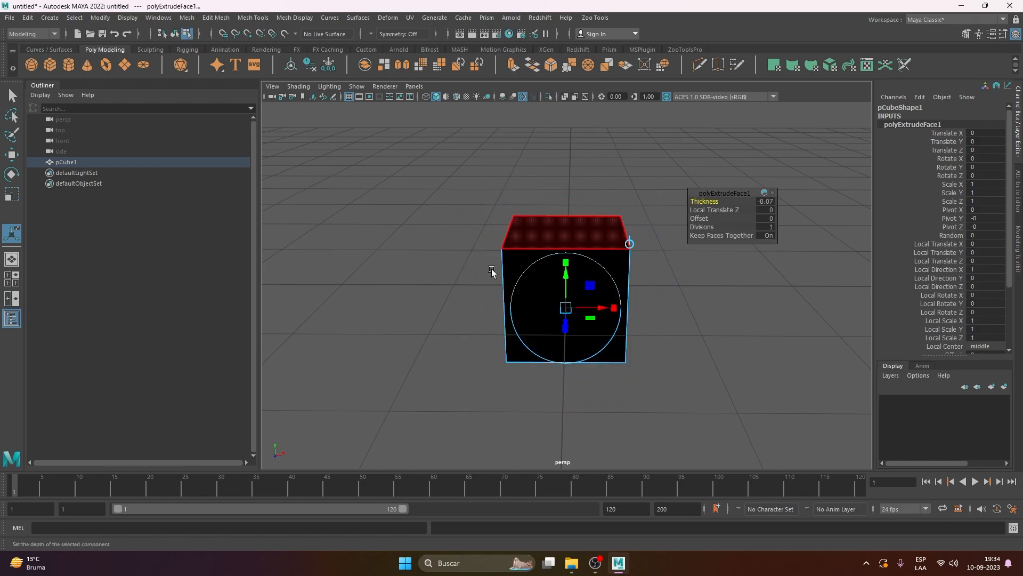
drag(699, 201, 730, 247)
alt+drag(711, 357, 699, 330)
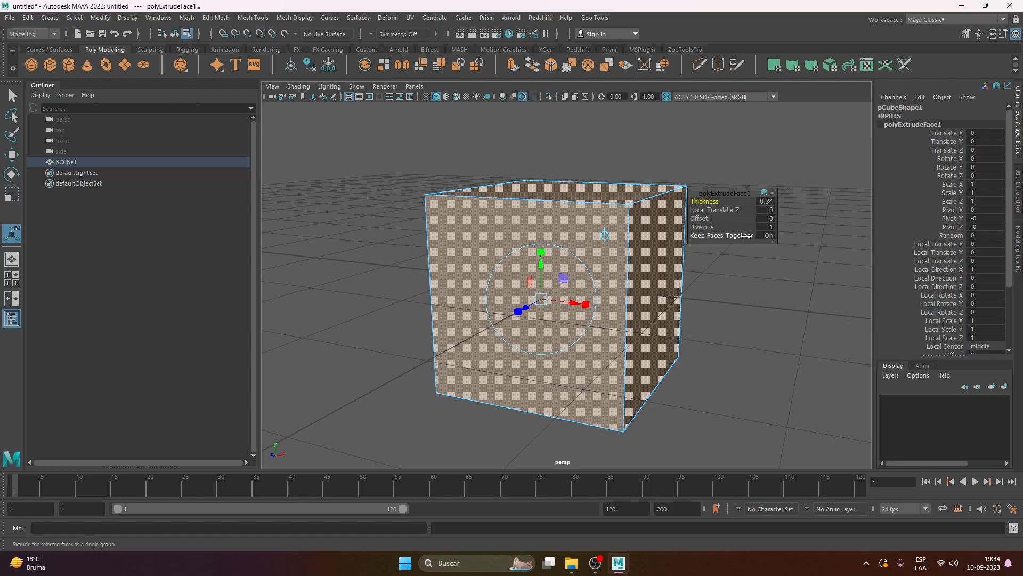
Step: Turn off Keep Faces Together for the extrusion and adjust its thickness and local Z translation
click(772, 236)
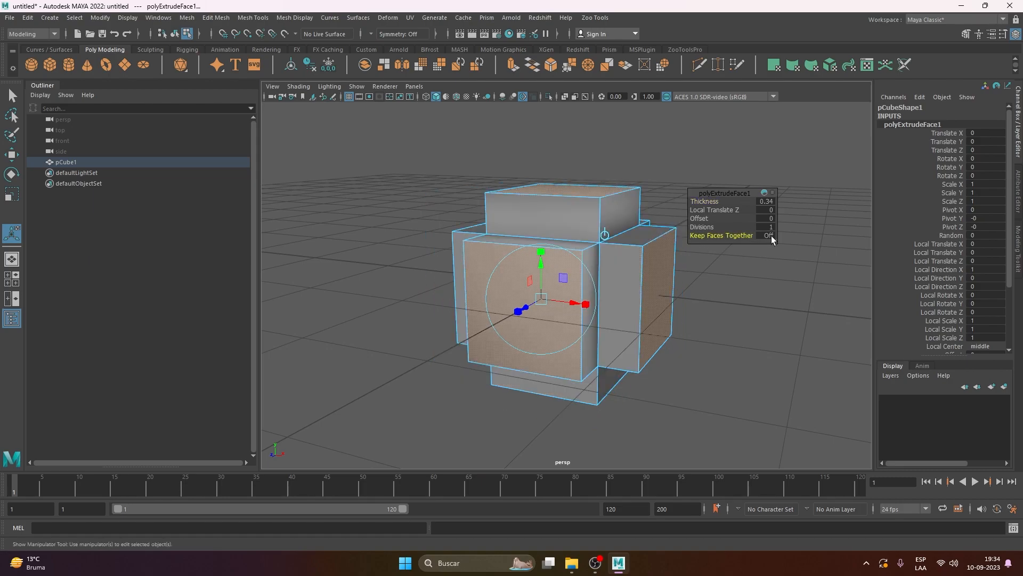
alt+drag(692, 319, 724, 335)
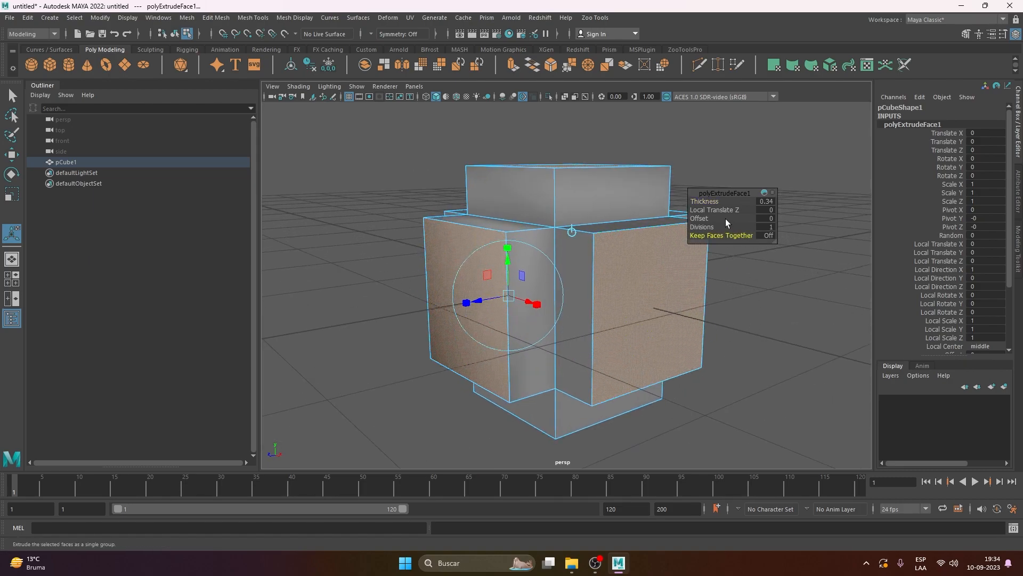
mouse_move(705, 201)
mouse_down()
mouse_move(725, 202)
mouse_move(693, 204)
mouse_move(729, 210)
mouse_move(704, 212)
mouse_move(717, 216)
mouse_up()
alt+drag(714, 334, 680, 318)
mouse_move(698, 210)
mouse_down()
mouse_move(717, 219)
mouse_move(699, 221)
mouse_move(712, 219)
mouse_move(686, 201)
mouse_move(699, 207)
mouse_up()
alt+drag(638, 322, 602, 306)
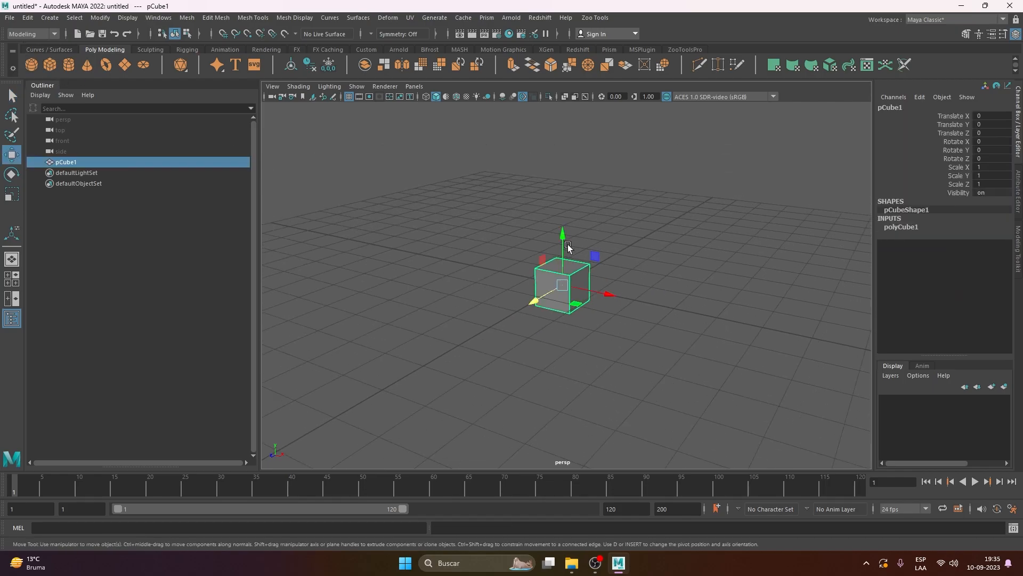
Step: Scale the cube to 2.081 in X and Z and 7.183 in Y, and raise it to 4.245 on Y
drag(564, 250, 592, 190)
key(r)
drag(561, 147, 566, 124)
alt+middle_drag(578, 170, 575, 262)
drag(560, 243, 555, 155)
key(w)
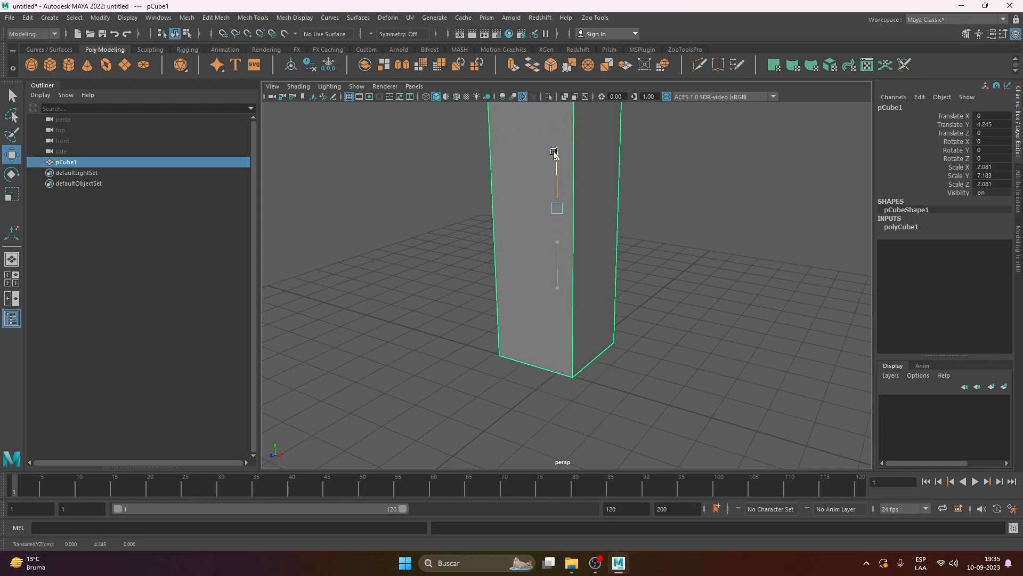
alt+drag(566, 265, 601, 368)
Step: Set the tall box's subdivisions to 12 in width, 13 in height and 12 in depth
click(1015, 195)
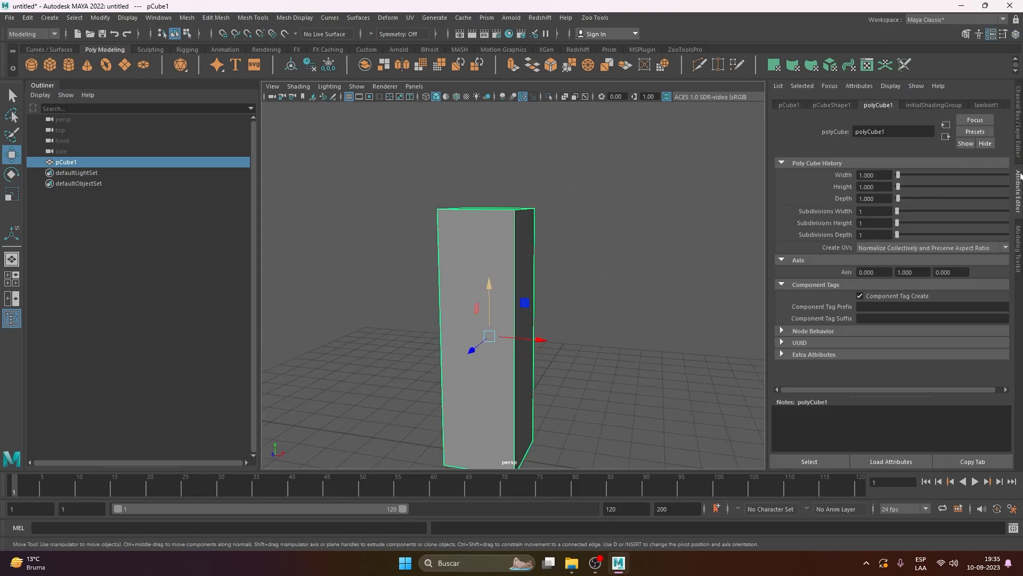
alt+drag(629, 266, 565, 291)
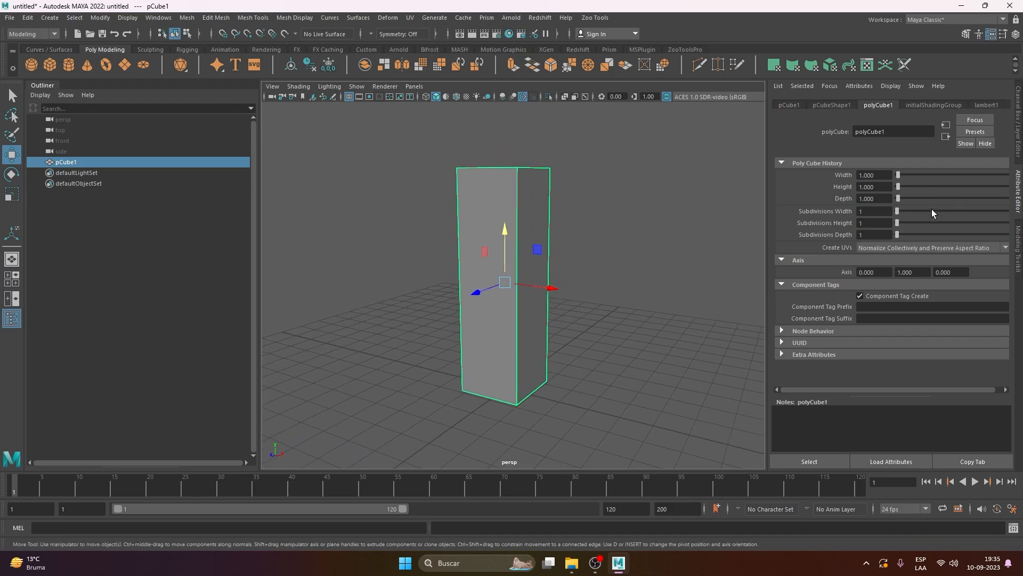
drag(901, 209, 921, 235)
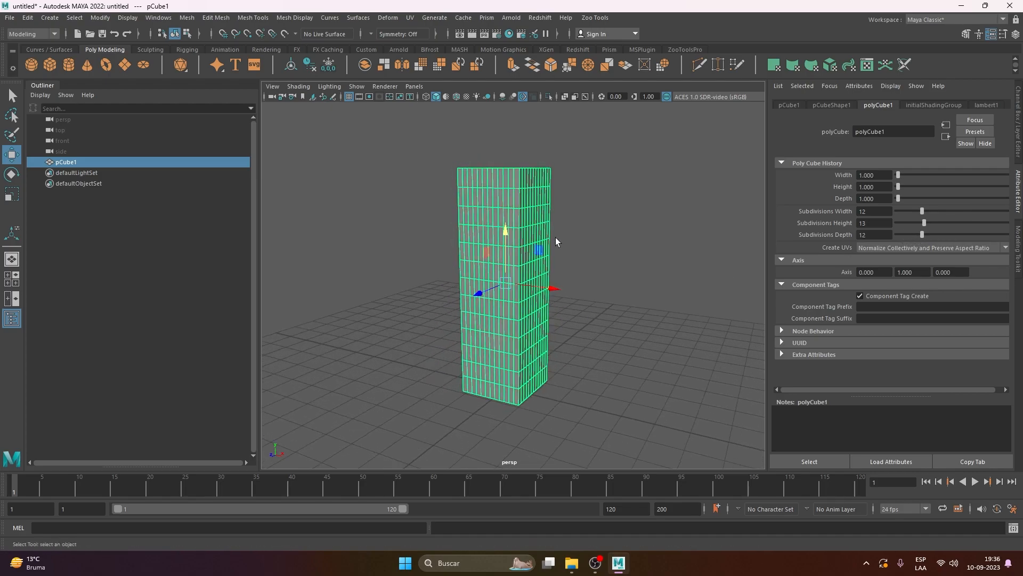
Step: Select the faces on the tall box's four sides, removing the stray bottom faces from the selection
key(q)
key(space)
click(523, 186)
alt+drag(503, 245, 527, 232)
right_drag(523, 199, 532, 229)
scroll(532, 231, down, 2)
alt+drag(528, 234, 523, 220)
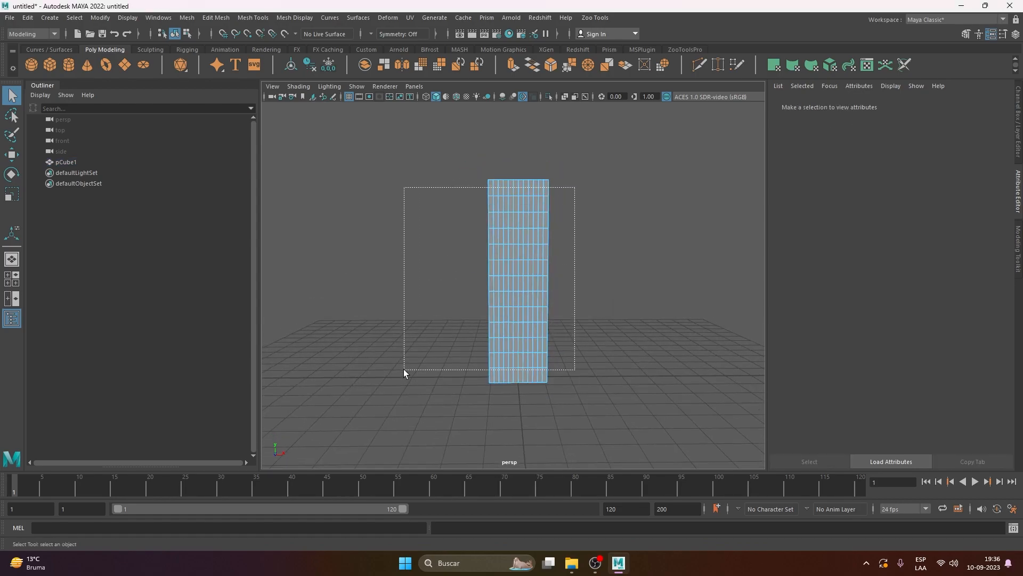
drag(404, 369, 404, 370)
alt+drag(667, 361, 562, 311)
alt+right_drag(562, 311, 636, 323)
alt+middle_drag(636, 323, 634, 343)
alt+drag(635, 344, 539, 261)
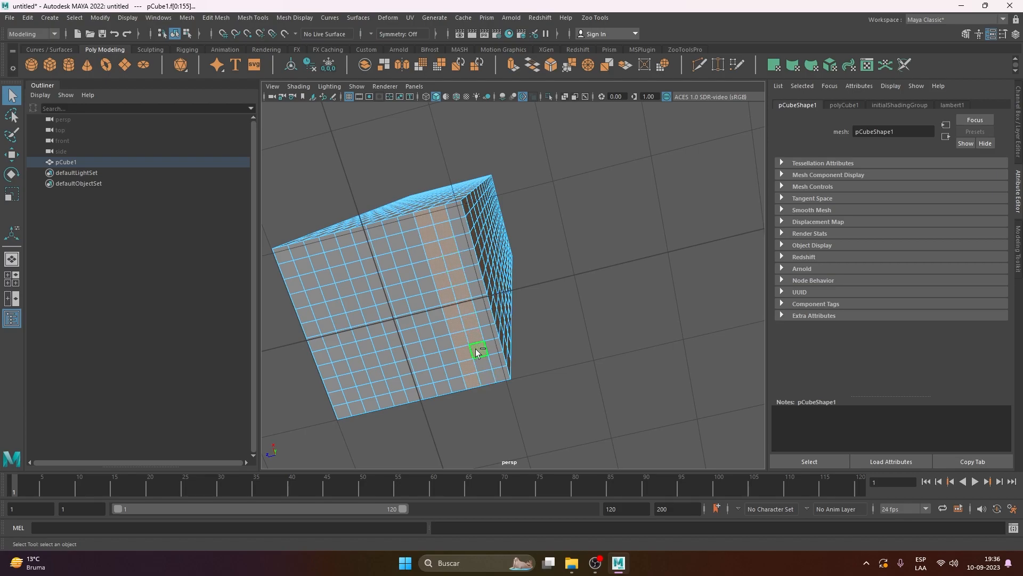
alt+drag(477, 339, 480, 296)
alt+right_drag(507, 290, 573, 286)
alt+middle_drag(565, 286, 517, 386)
scroll(520, 368, up, 5)
Step: Extrude the selected side faces, trying a thickness of 0.07 and undoing that thickness
shift+right_drag(533, 212, 532, 244)
scroll(532, 244, down, 6)
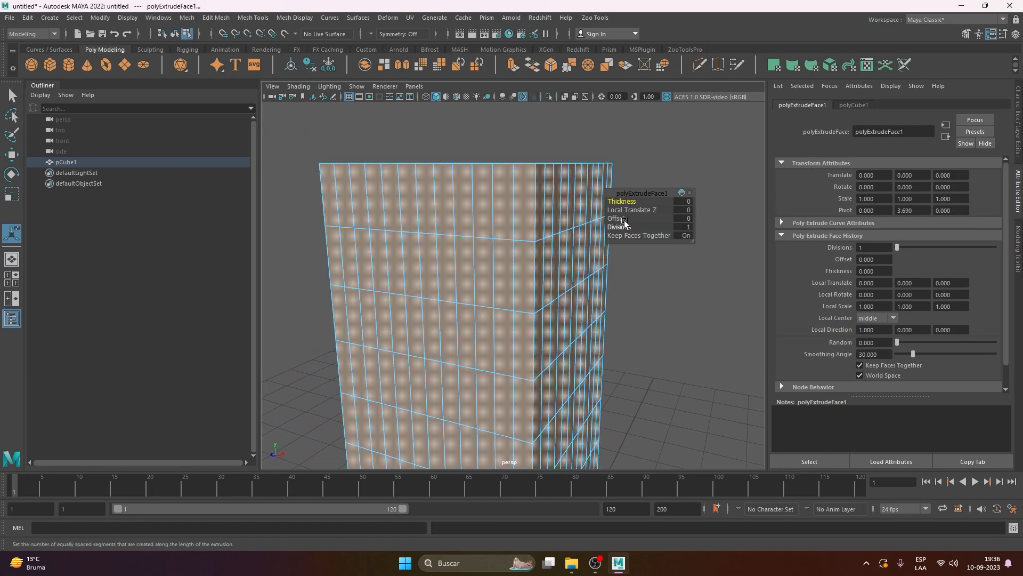
drag(622, 202, 629, 202)
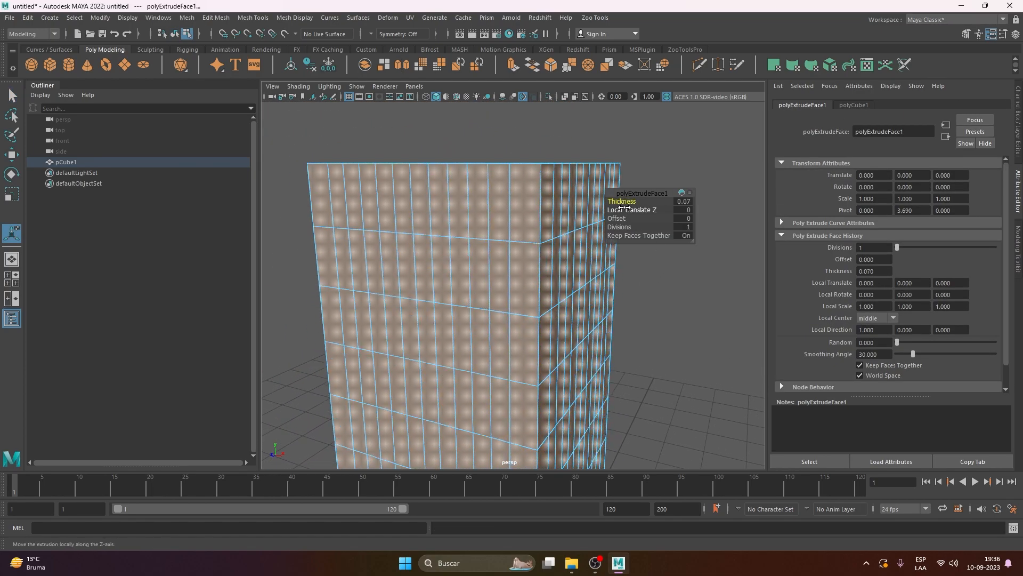
key(ctrl+z)
Step: Try an extrusion offset of 0.07, turn off Keep Faces Together, and reduce the offset to 0.03
drag(620, 218, 628, 218)
alt+drag(575, 282, 509, 275)
alt+drag(506, 191, 721, 257)
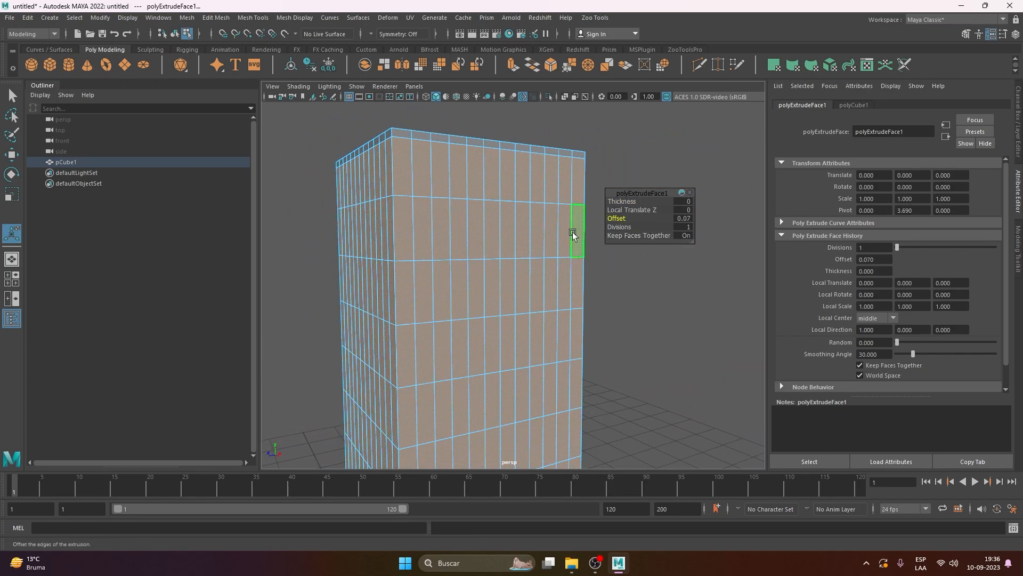
click(686, 235)
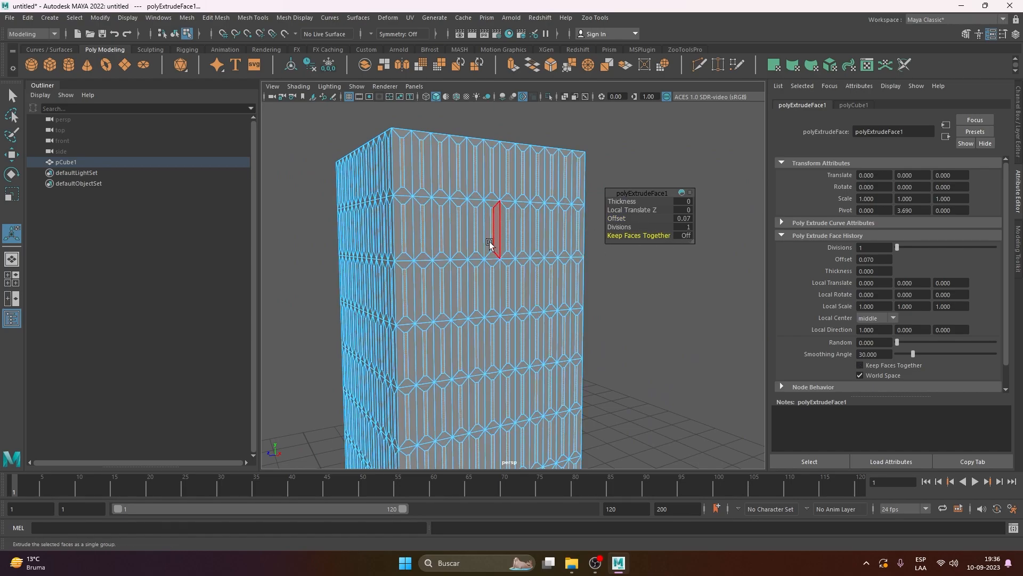
alt+middle_drag(493, 242, 521, 276)
alt+right_drag(520, 277, 593, 289)
alt+drag(593, 289, 616, 218)
scroll(558, 313, down, 1)
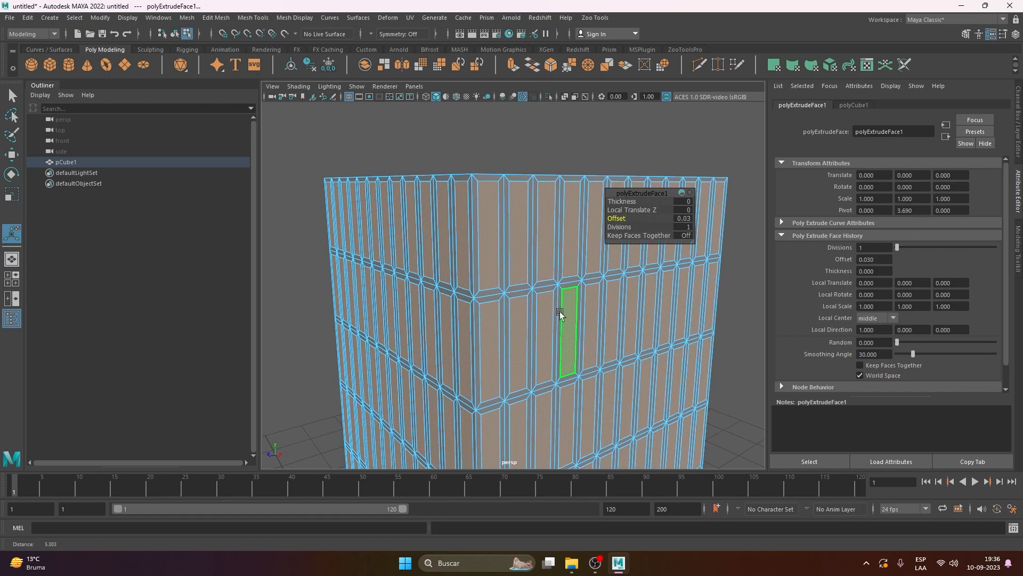
Step: Extrude the inset side faces again with a slight negative thickness to recess them, and return to object mode
click(512, 66)
drag(623, 199, 613, 200)
right_drag(511, 228, 573, 212)
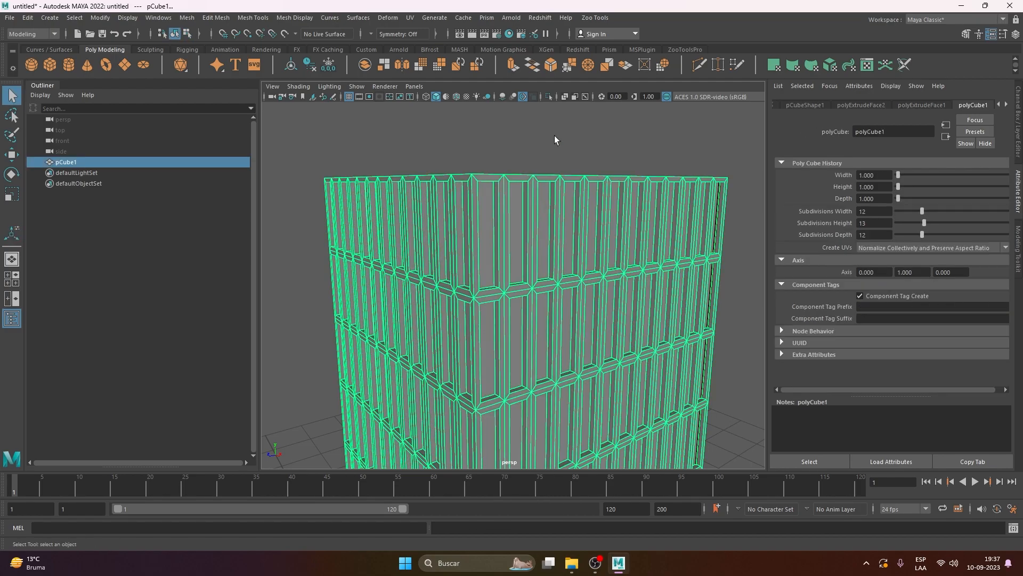
click(554, 137)
Step: Examine the recessed panels of the tower from several sides and distances
scroll(506, 309, down, 5)
alt+drag(507, 310, 560, 290)
alt+right_drag(560, 290, 601, 291)
alt+middle_drag(601, 291, 637, 344)
alt+drag(637, 343, 582, 345)
alt+middle_drag(583, 344, 625, 335)
alt+drag(625, 335, 506, 334)
scroll(564, 306, down, 4)
alt+middle_drag(505, 335, 512, 236)
scroll(491, 272, down, 1)
alt+drag(512, 235, 462, 287)
alt+drag(521, 304, 552, 308)
alt+right_drag(551, 308, 579, 300)
Step: Delete the tower, create a new polygon cube and frame it
key(Delete)
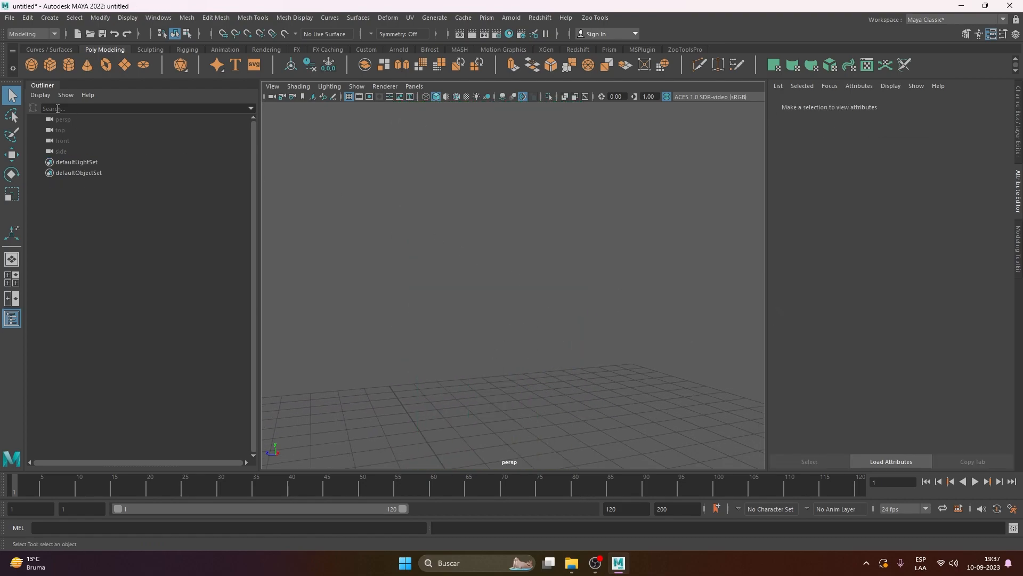
click(50, 65)
key(f)
key(w)
alt+right_drag(609, 290, 533, 281)
key(q)
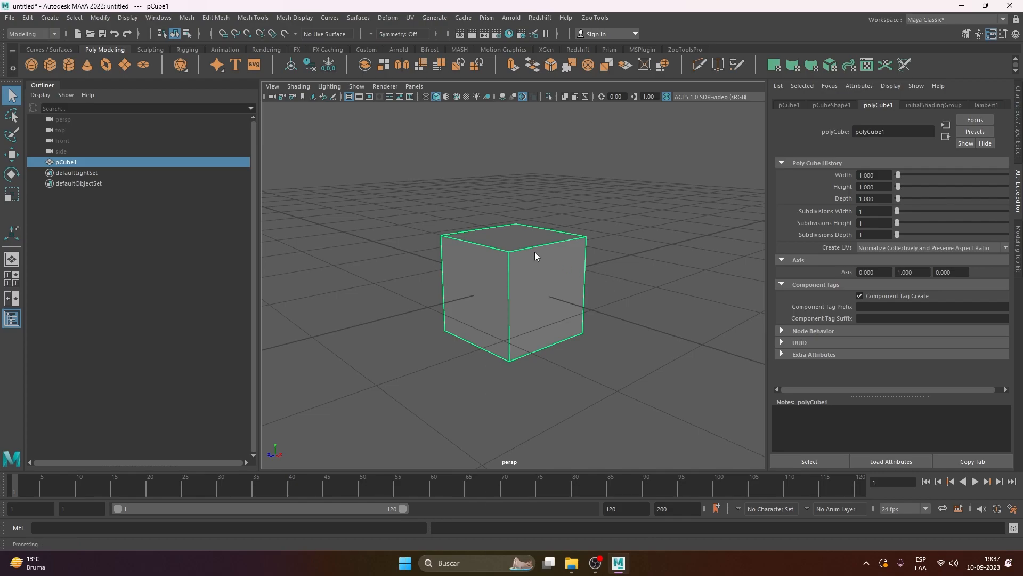
Step: Try extruding one side face of the cube outward along X by about 0.67
right_drag(535, 252, 564, 329)
click(564, 330)
key(w)
shift+drag(579, 304, 655, 345)
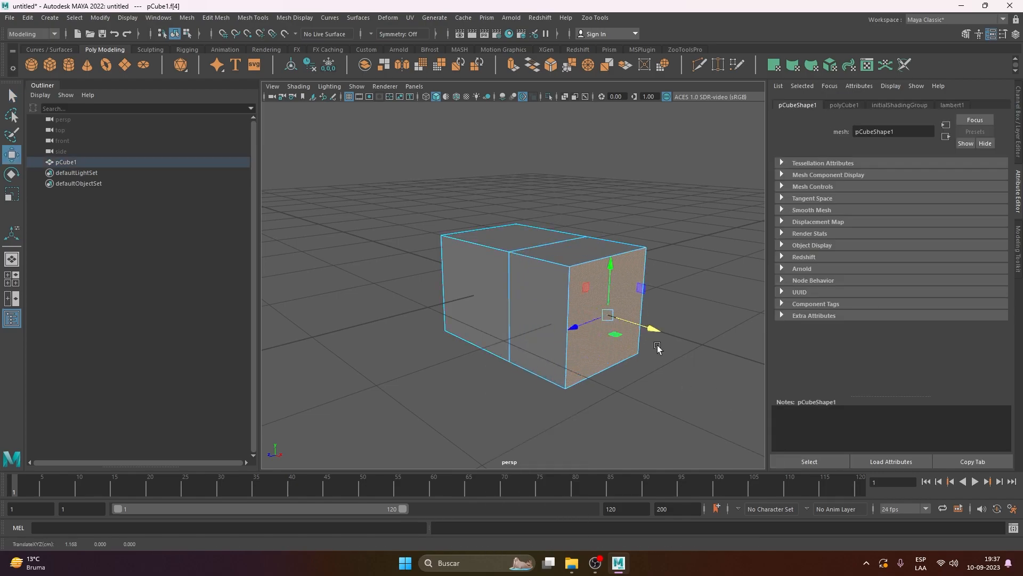
key(ctrl+z)
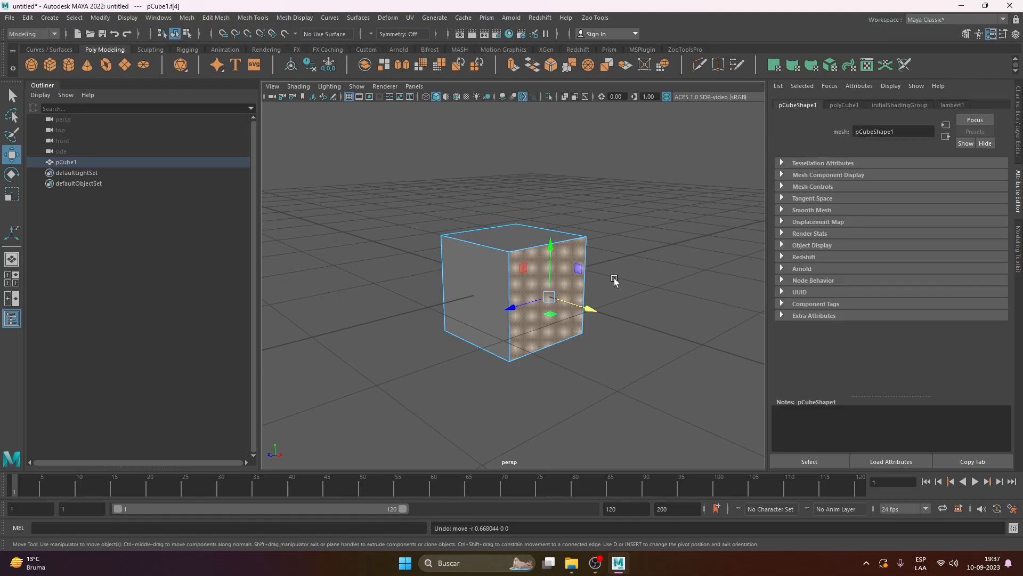
Step: Insert a horizontal edge loop around the cube near its upper edge
key(q)
alt+drag(541, 267, 575, 243)
shift+right_drag(576, 243, 618, 213)
click(504, 232)
alt+drag(535, 335, 548, 292)
key(q)
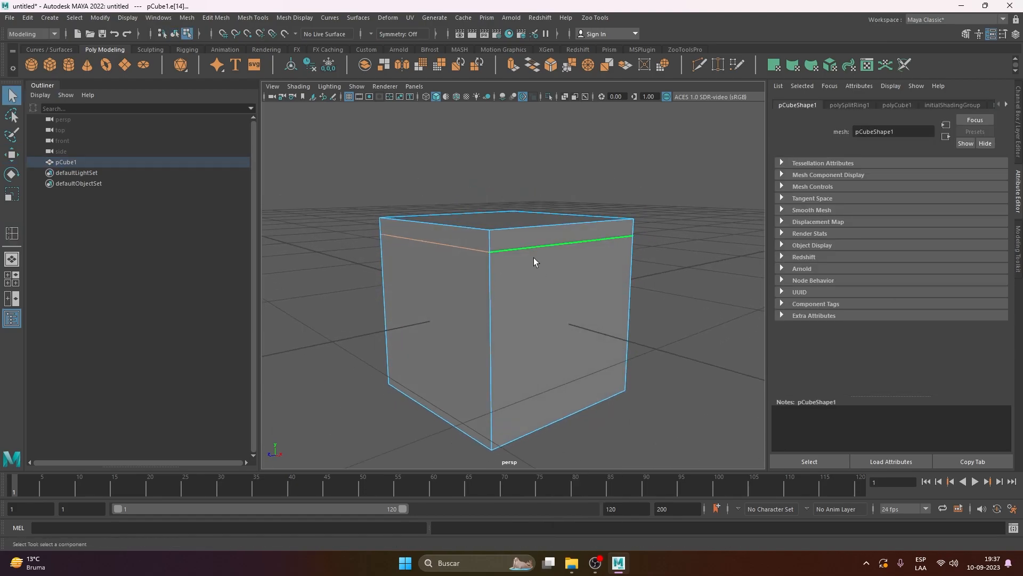
Step: Extrude the narrow face above the edge loop outward along X to form a ledge
right_drag(501, 261, 538, 247)
click(536, 235)
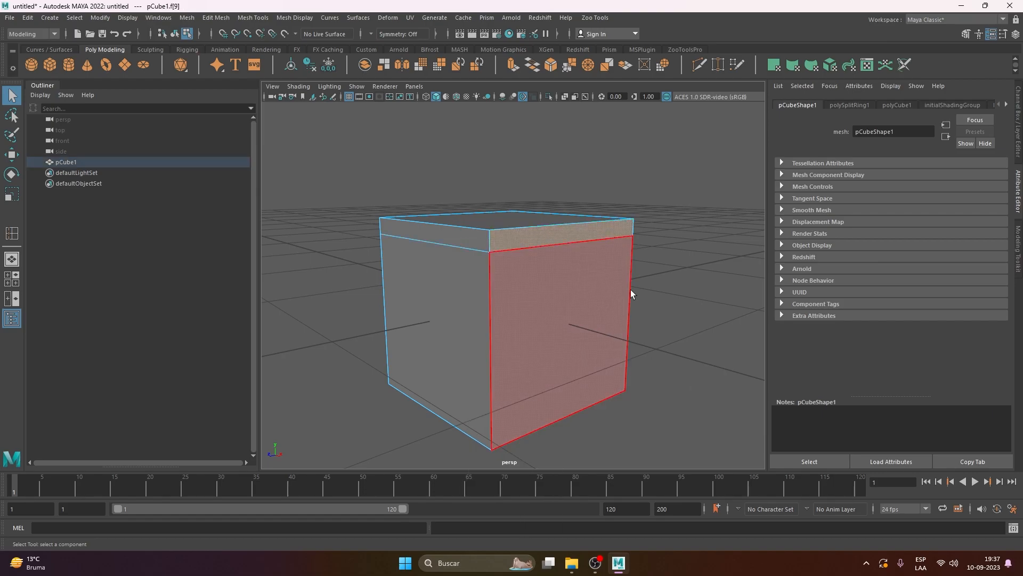
key(w)
shift+drag(613, 237, 671, 346)
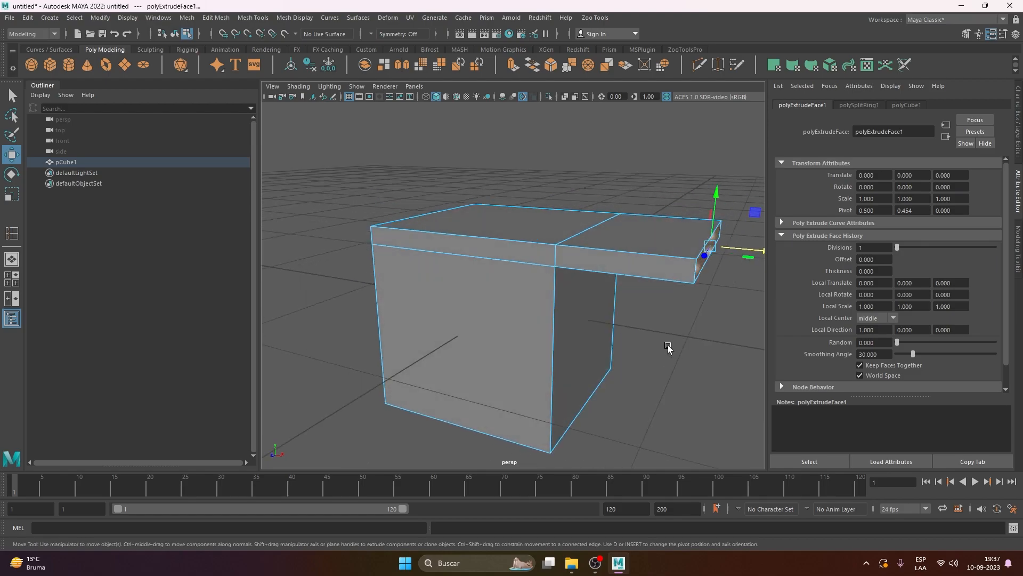
alt+right_drag(672, 346, 633, 323)
alt+middle_drag(633, 323, 585, 318)
Step: Insert two edge loops across the extruded ledge to mark out a narrow strip
key(q)
right_drag(527, 252, 469, 265)
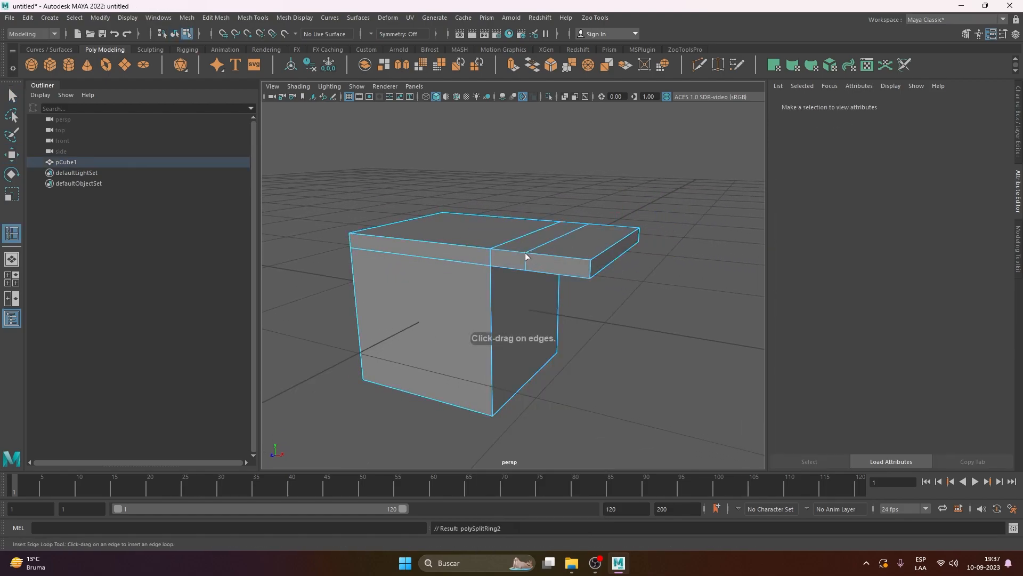
click(539, 254)
alt+drag(548, 255, 584, 218)
Step: Extrude the strip on the ledge's underside down to the cube's base as a support, and return to object mode
key(q)
right_drag(562, 200, 554, 190)
click(554, 191)
key(w)
shift+drag(564, 184, 567, 293)
alt+drag(576, 250, 584, 318)
key(F8)
click(612, 306)
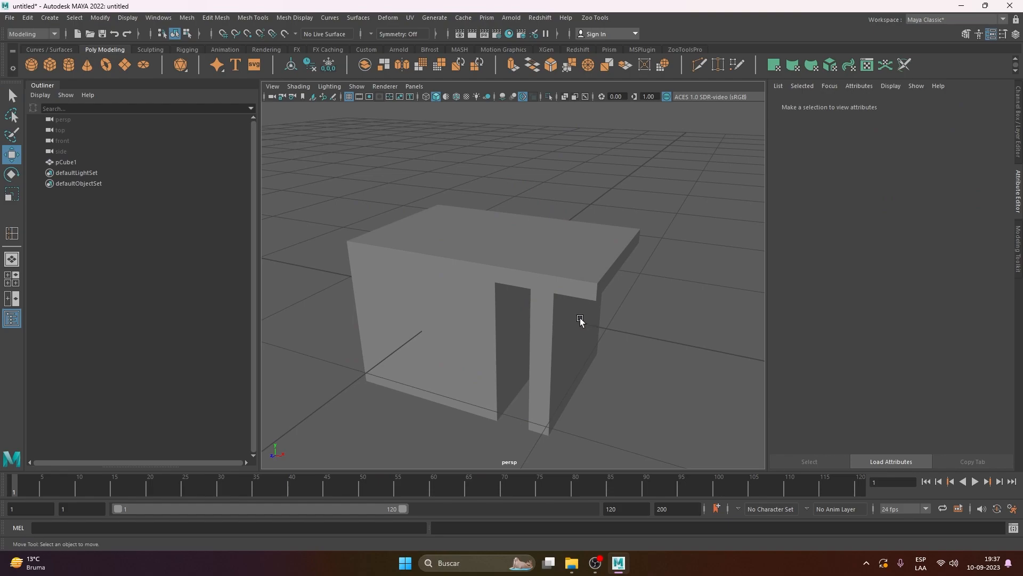
Step: Undo the support, ledge and edge loops back to the plain cube, and return to object mode
key(ctrl+z)
key(ctrl+z)
key(ctrl+z)
key(ctrl+z)
key(ctrl+z)
key(ctrl+z)
key(ctrl+z)
key(ctrl+z)
key(ctrl+z)
key(ctrl+z)
key(ctrl+z)
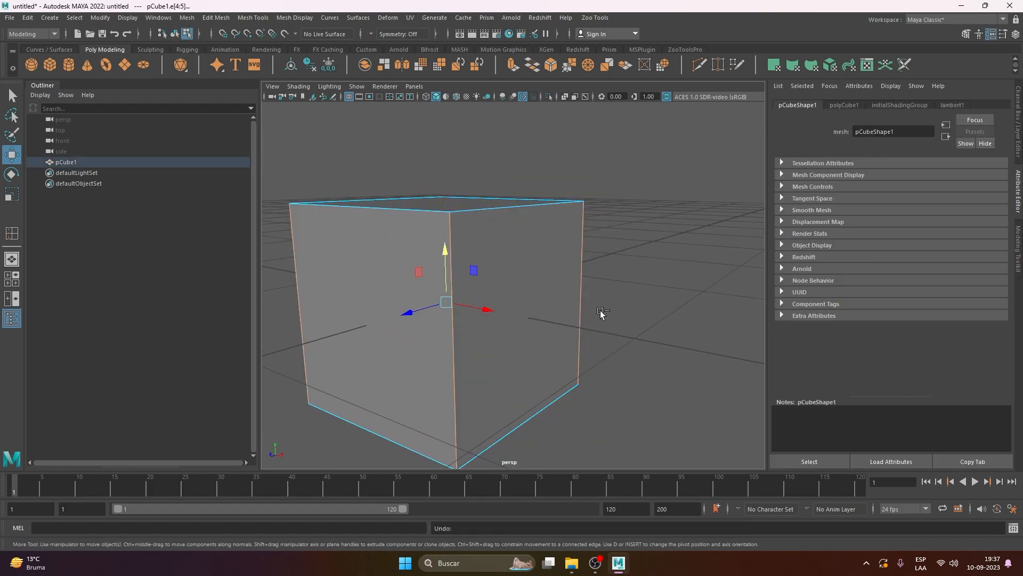
right_drag(497, 237, 537, 216)
key(q)
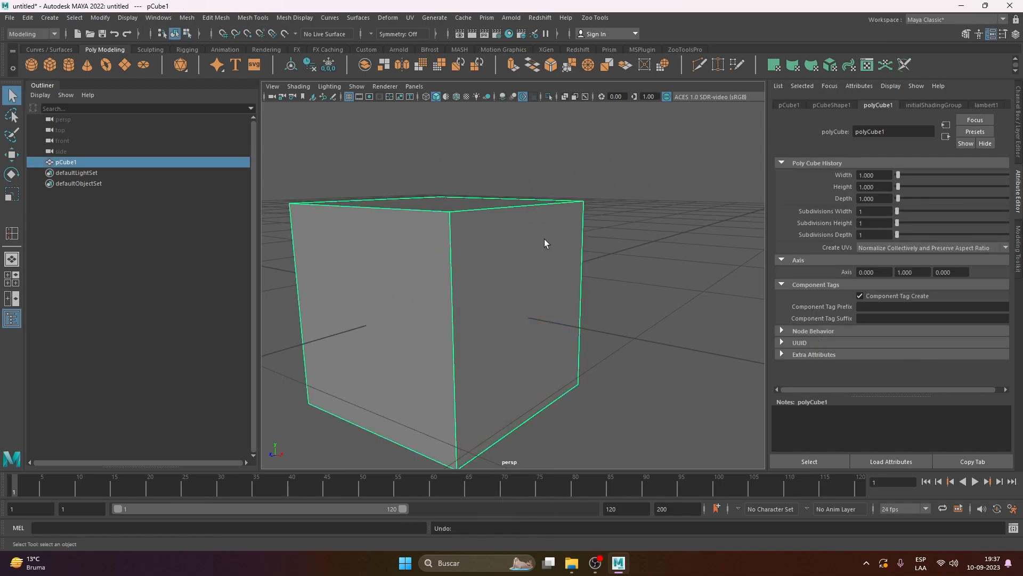
click(638, 198)
click(516, 290)
alt+middle_drag(666, 228, 679, 195)
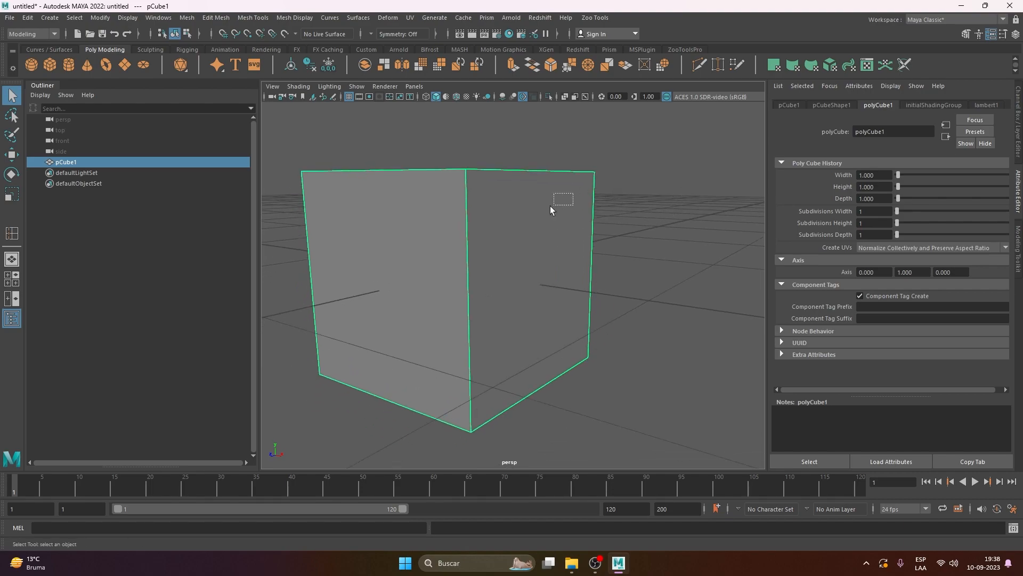
alt+middle_drag(522, 243, 545, 261)
alt+drag(545, 261, 567, 274)
scroll(567, 274, down, 3)
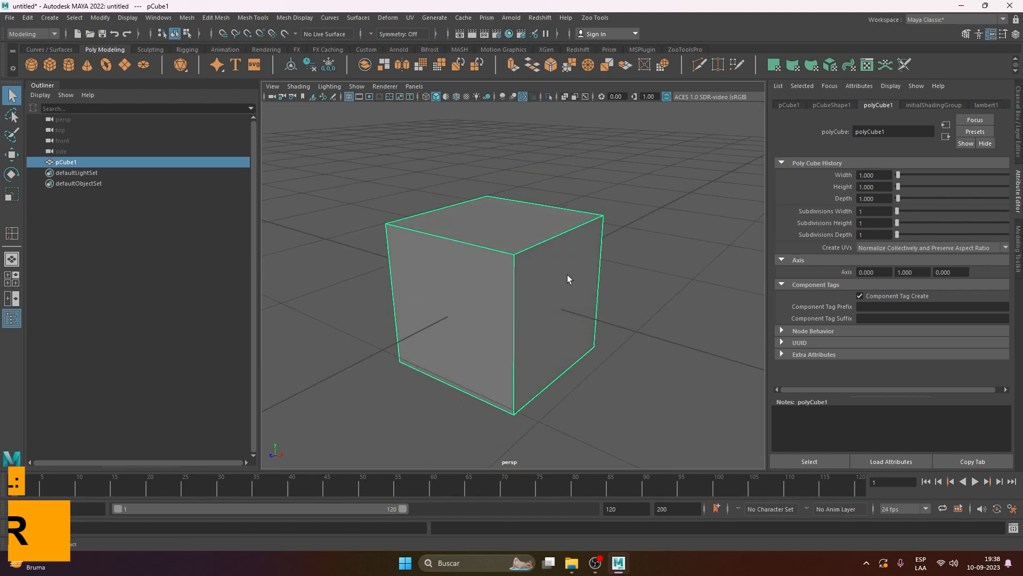
Step: Insert two horizontal edge loops near the cube's top, plus two vertical loops across one side and three across the adjacent side
shift+right_drag(706, 114, 636, 130)
alt+drag(568, 285, 511, 243)
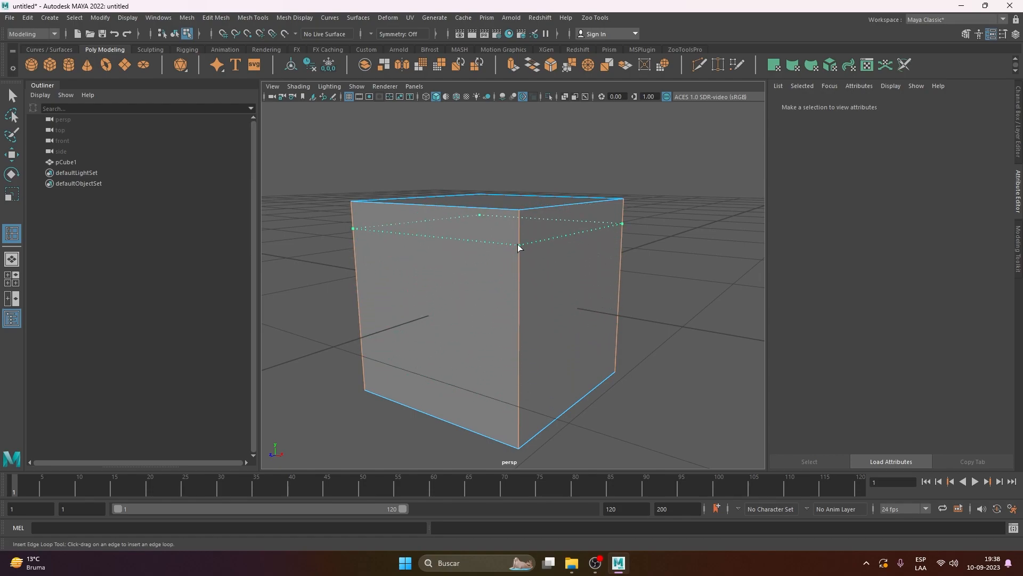
click(546, 256)
click(554, 244)
click(601, 238)
click(460, 249)
click(397, 243)
click(419, 246)
click(459, 228)
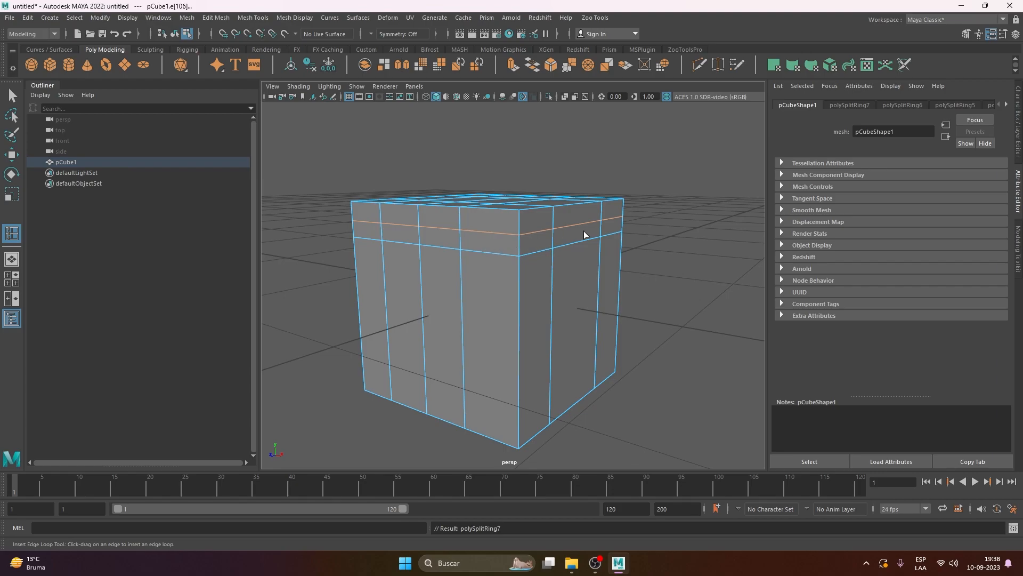
Step: Try selecting on the cube's lower sides with the Insert Edge Loop tool still active, and undo the stray loops
right_drag(552, 250, 569, 237)
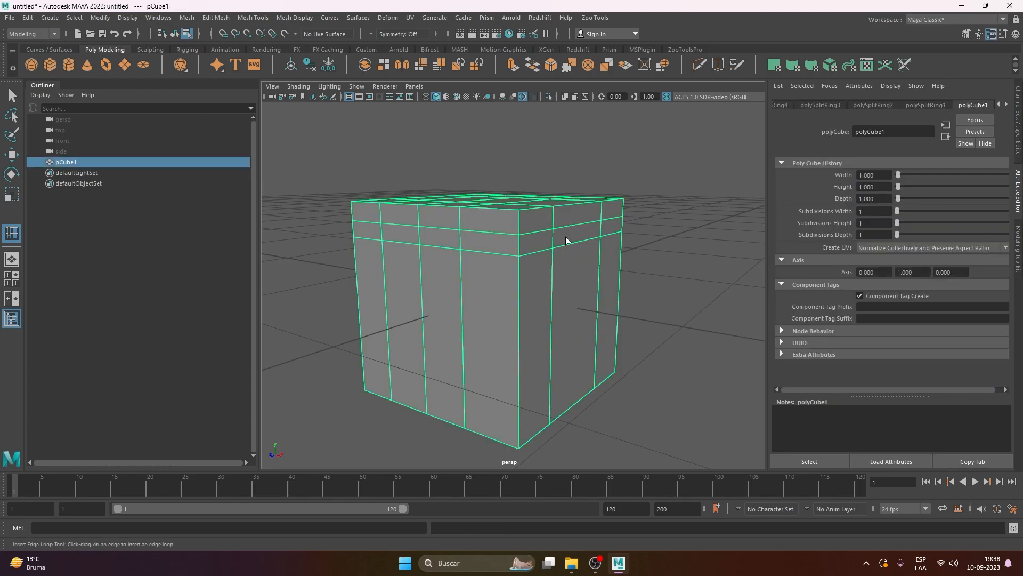
right_click(535, 243)
right_drag(529, 274, 529, 272)
click(522, 270)
key(ctrl+z)
drag(566, 266, 557, 294)
key(ctrl+z)
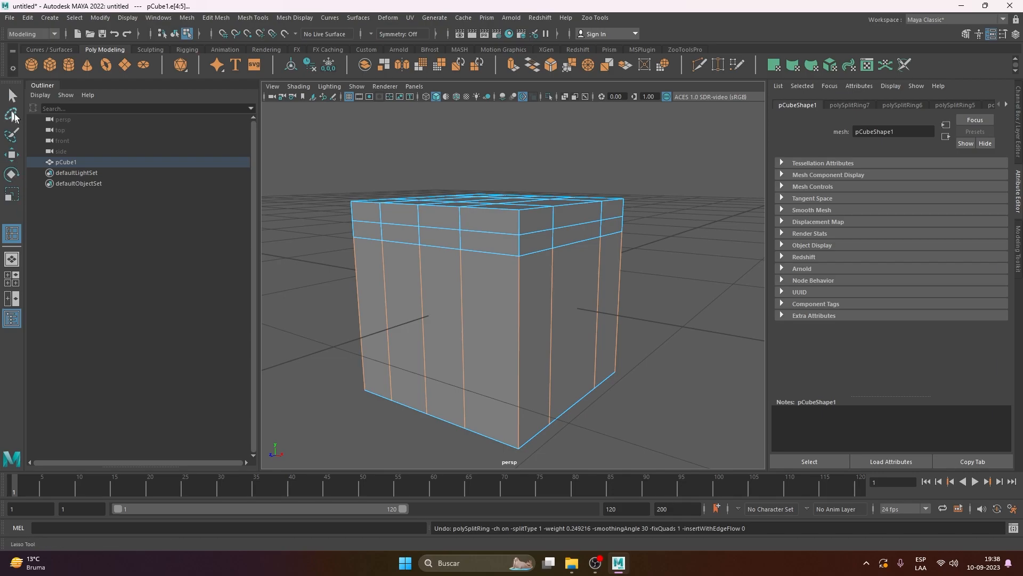
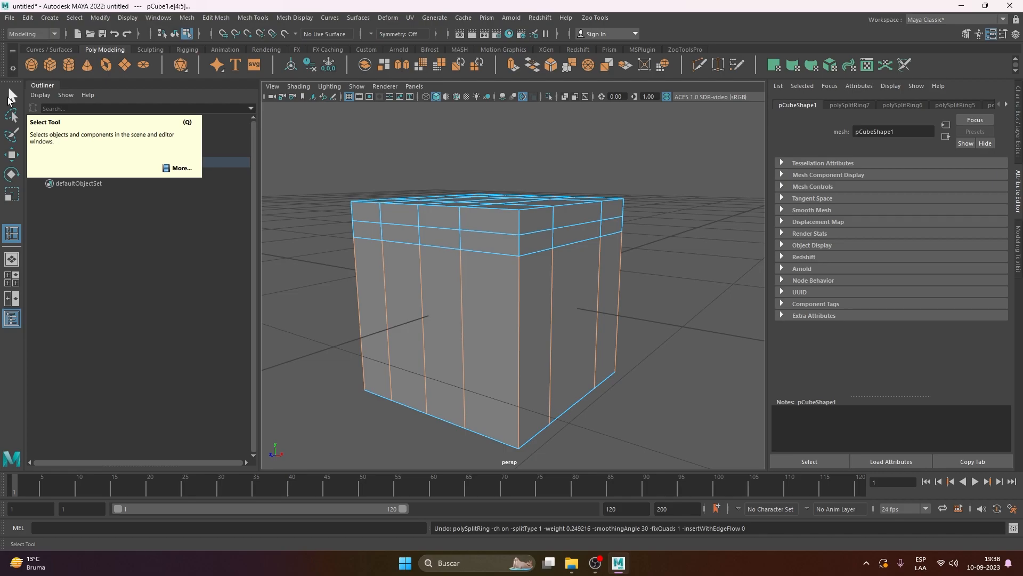
Step: Switch to the Select tool, pick middle faces of the second band on adjacent sides, and extrude them with a thickness of 0.35
click(7, 97)
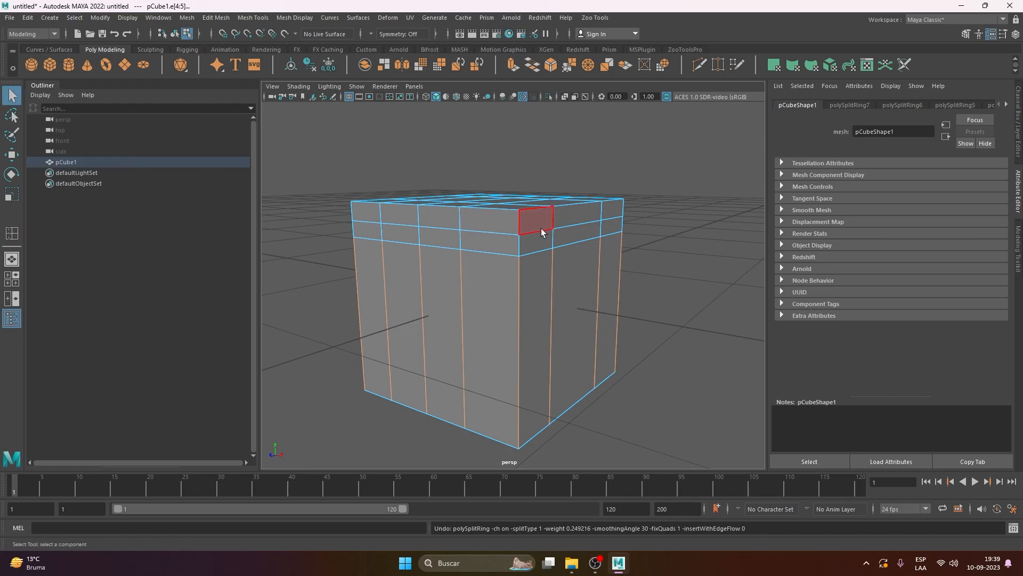
right_drag(572, 232, 569, 264)
click(569, 229)
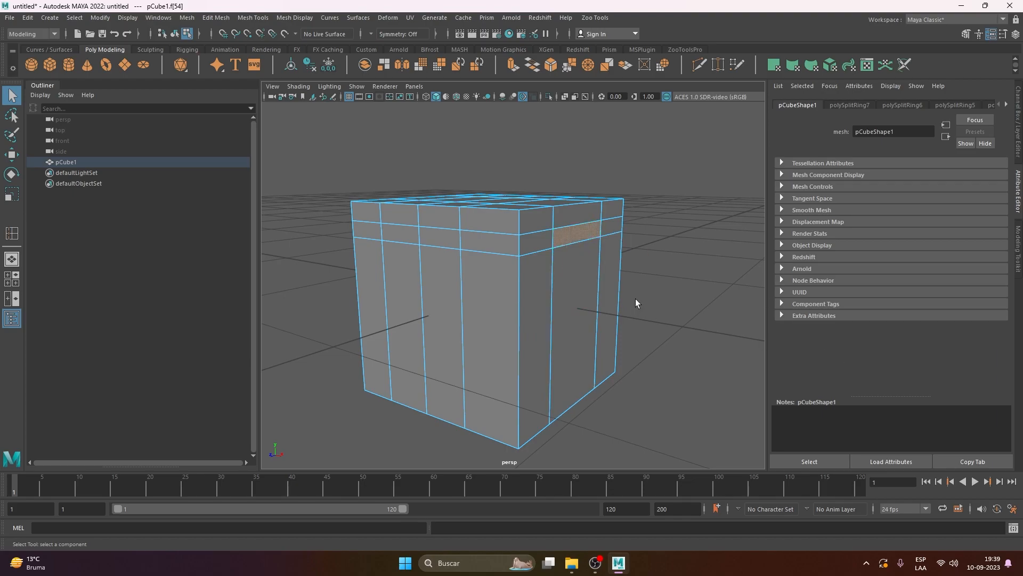
alt+drag(605, 318, 465, 250)
shift+right_drag(690, 232, 687, 267)
drag(635, 205, 640, 205)
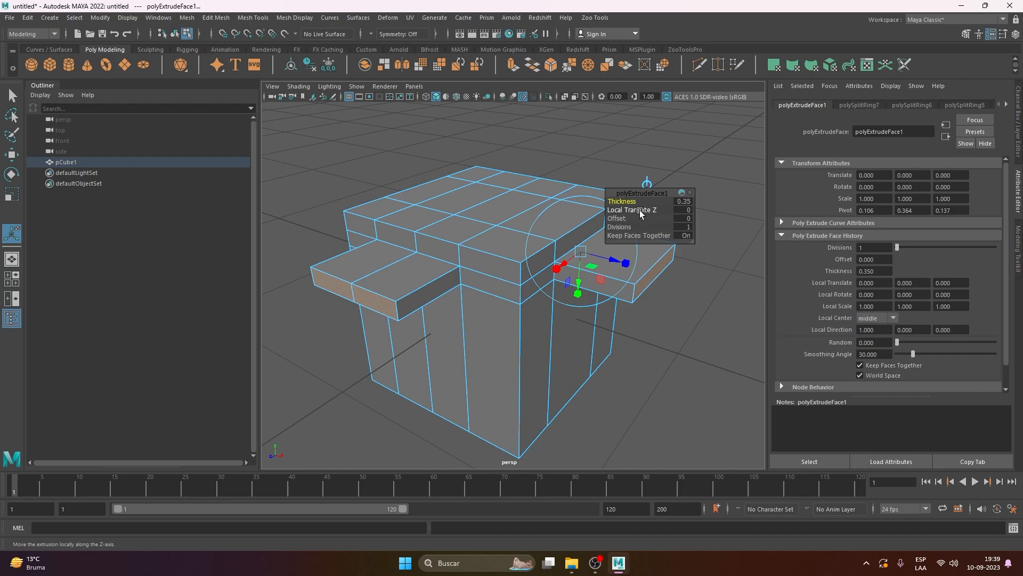
mouse_move(593, 328)
alt+mouse_down()
mouse_move(523, 315)
mouse_move(569, 329)
mouse_move(527, 317)
mouse_move(521, 279)
mouse_move(516, 312)
mouse_move(578, 345)
mouse_move(586, 339)
alt+mouse_up()
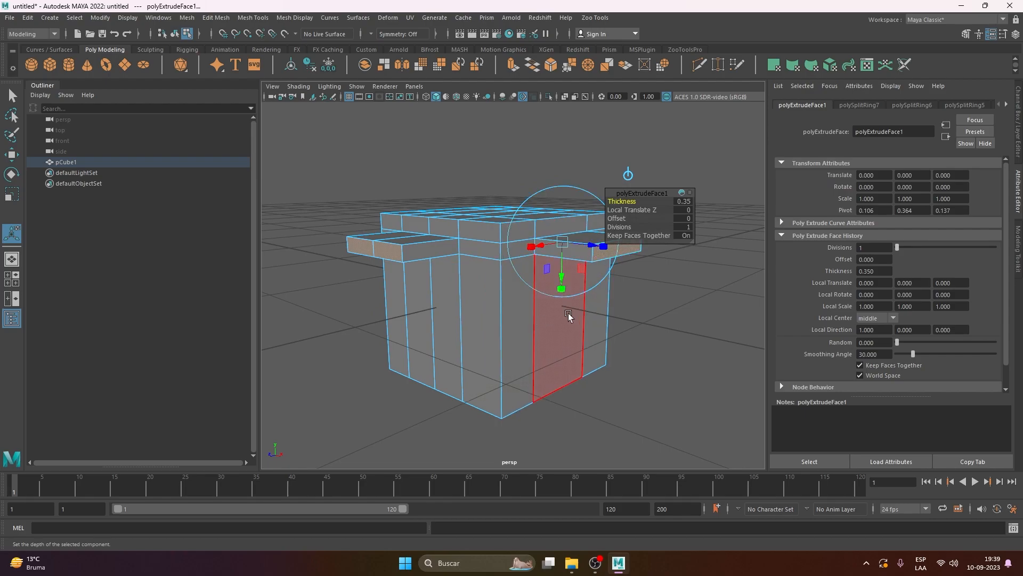
alt+drag(565, 313, 434, 324)
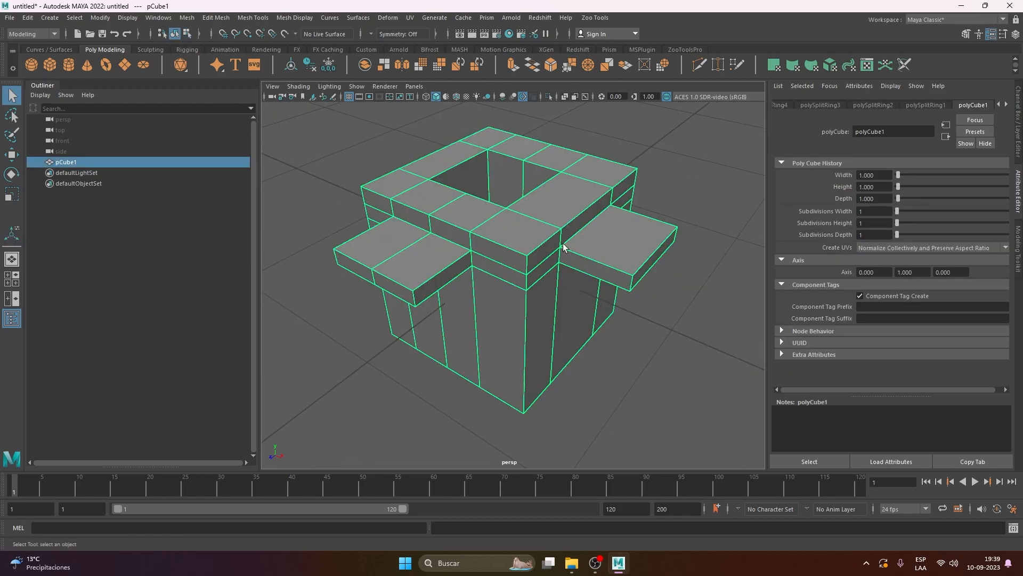
Step: Activate the Insert Edge Loop tool with its settings open, and set it to multiple edge loops with 10 loops
right_drag(562, 231, 492, 240)
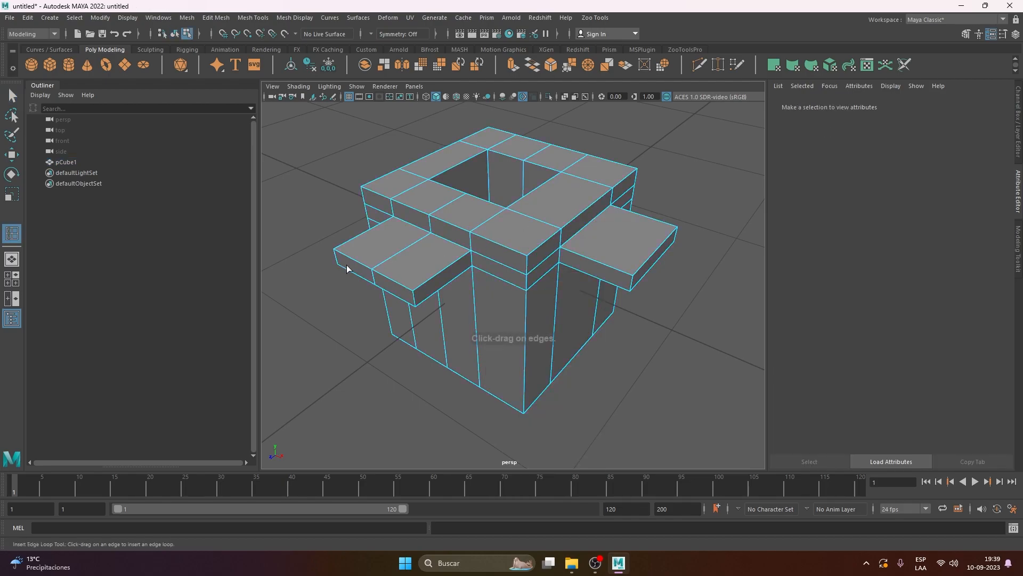
double_click(11, 233)
drag(234, 108, 799, 84)
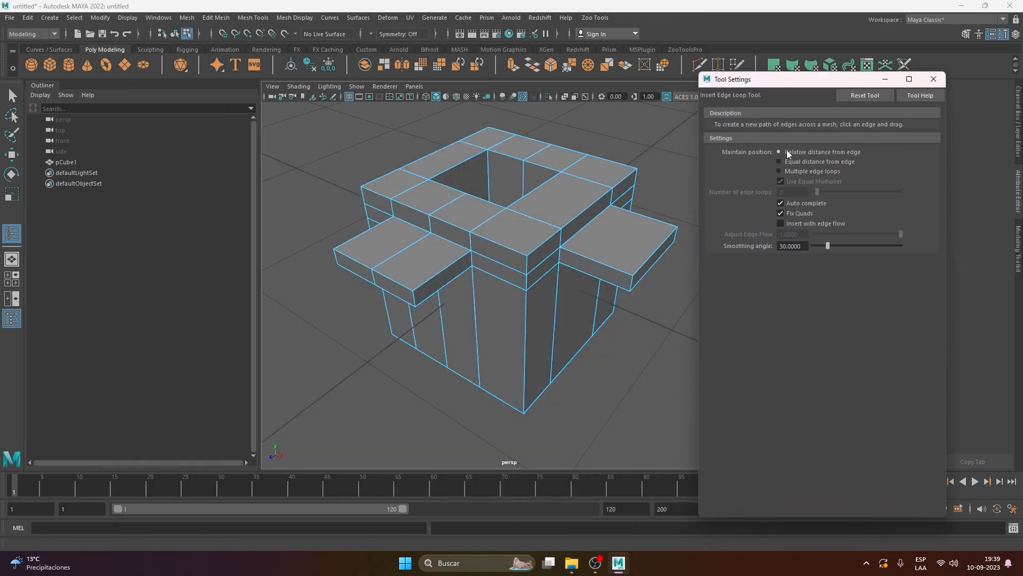
click(779, 171)
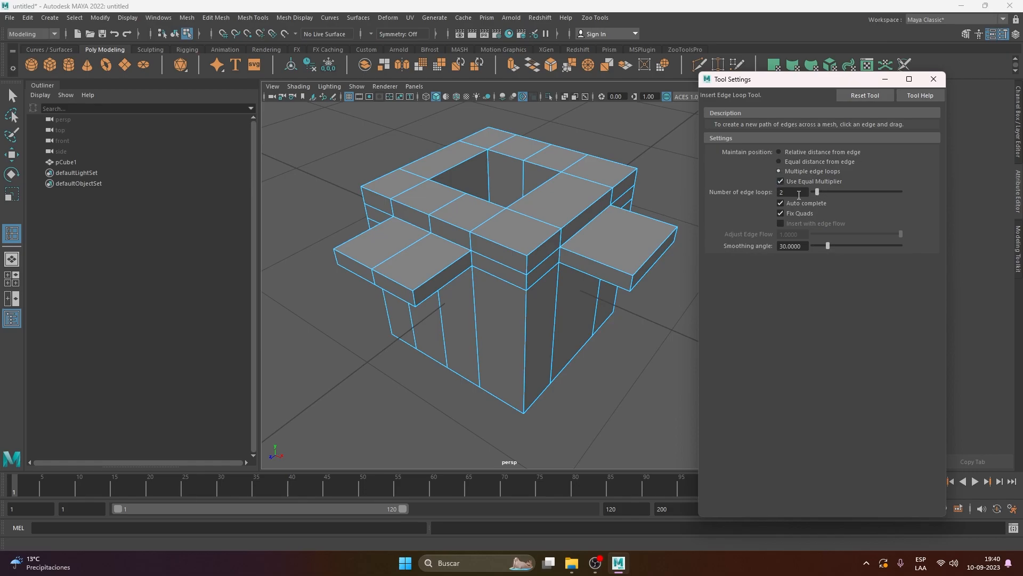
double_click(793, 192)
text(10)
key(Return)
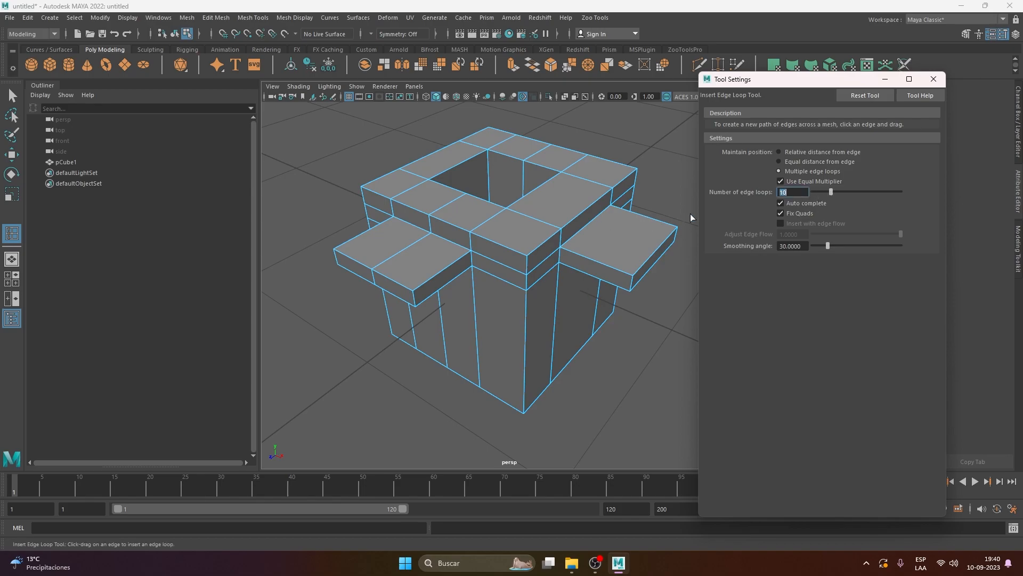
Step: Insert the ten edge loops lengthwise across one extruded ledge, and inspect them from several angles
click(577, 218)
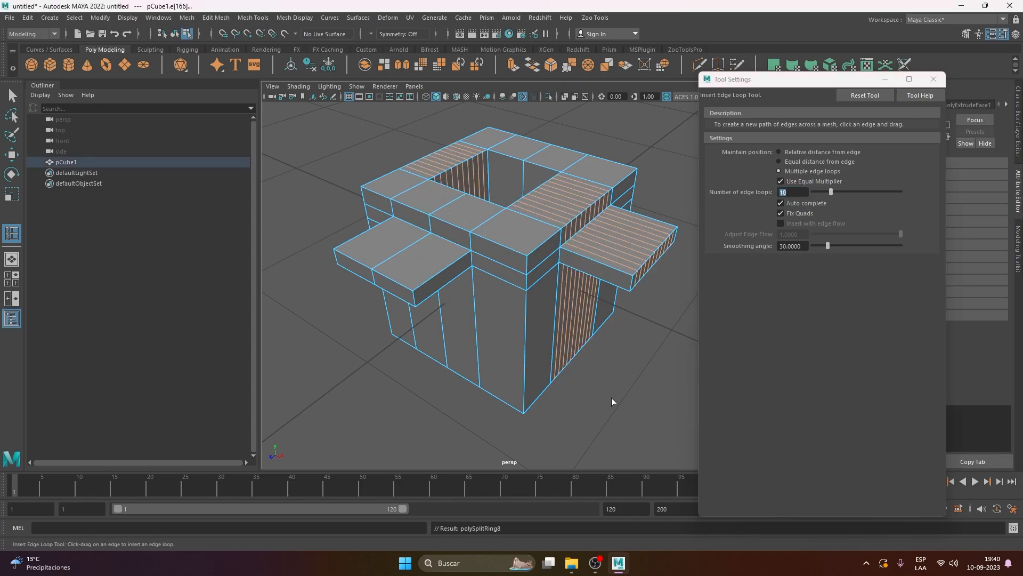
alt+drag(569, 270, 509, 283)
alt+right_drag(509, 283, 507, 314)
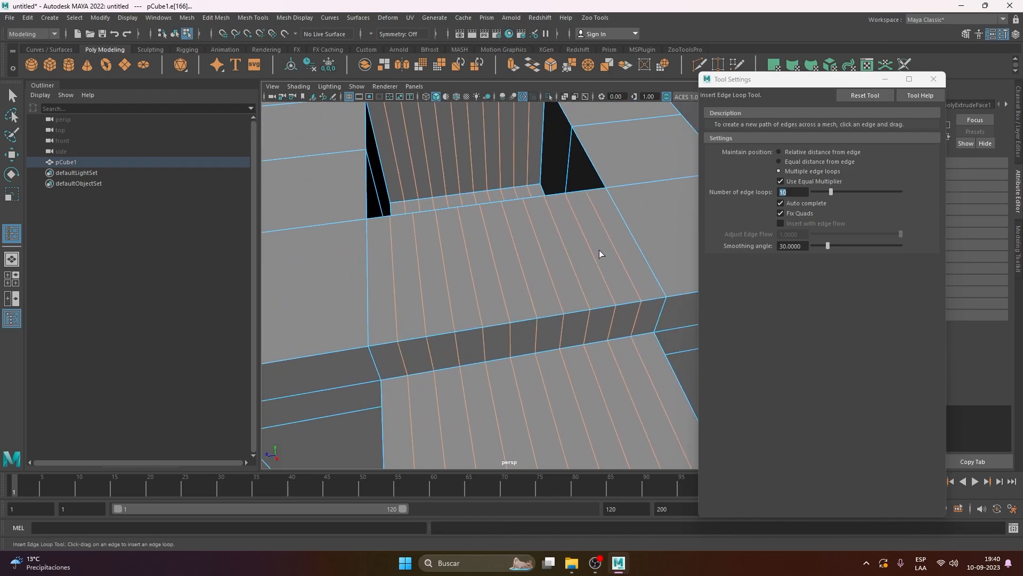
alt+right_drag(600, 250, 501, 274)
alt+drag(501, 274, 546, 274)
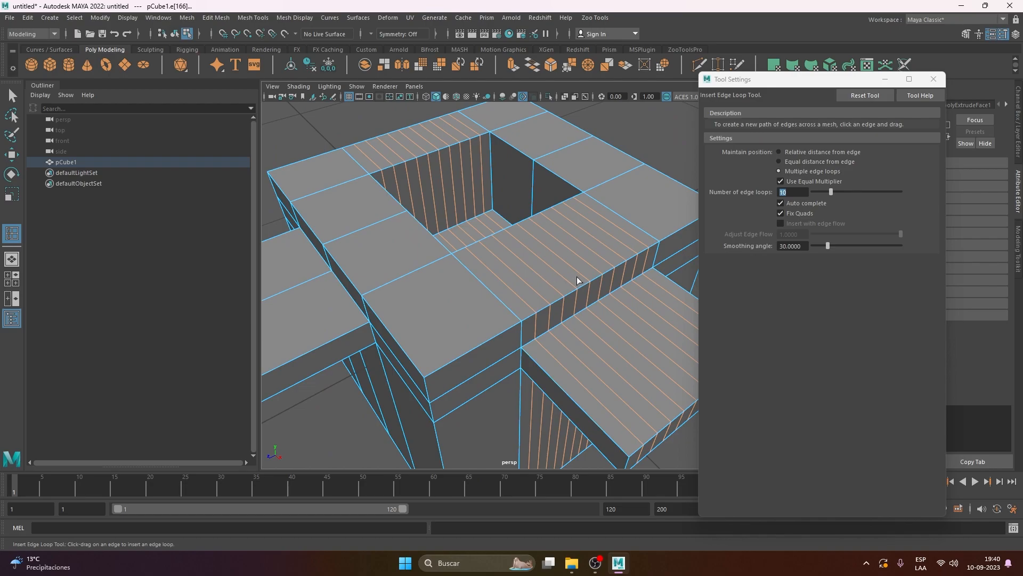
alt+right_drag(578, 279, 488, 308)
alt+drag(463, 303, 503, 314)
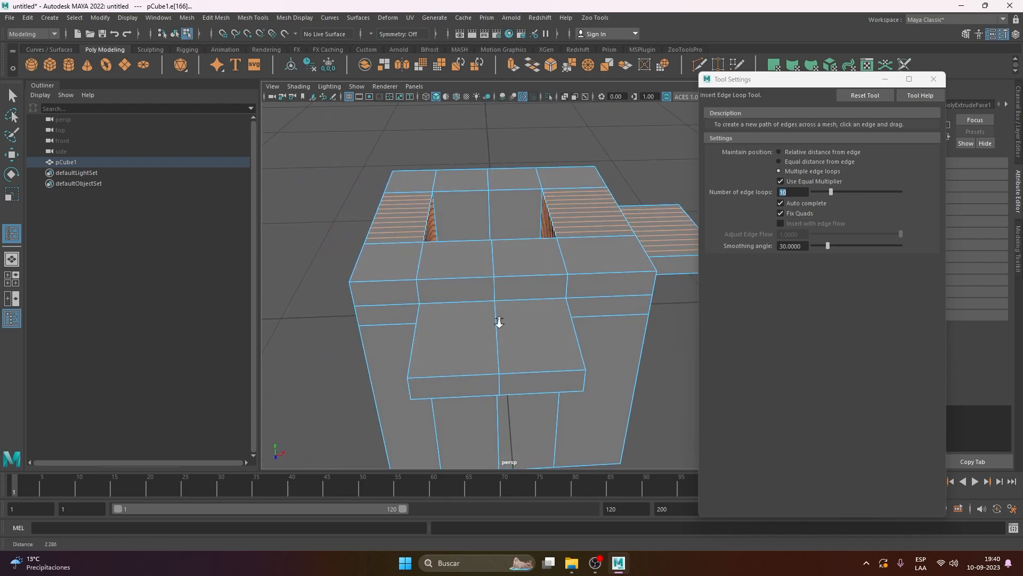
scroll(487, 262, up, 5)
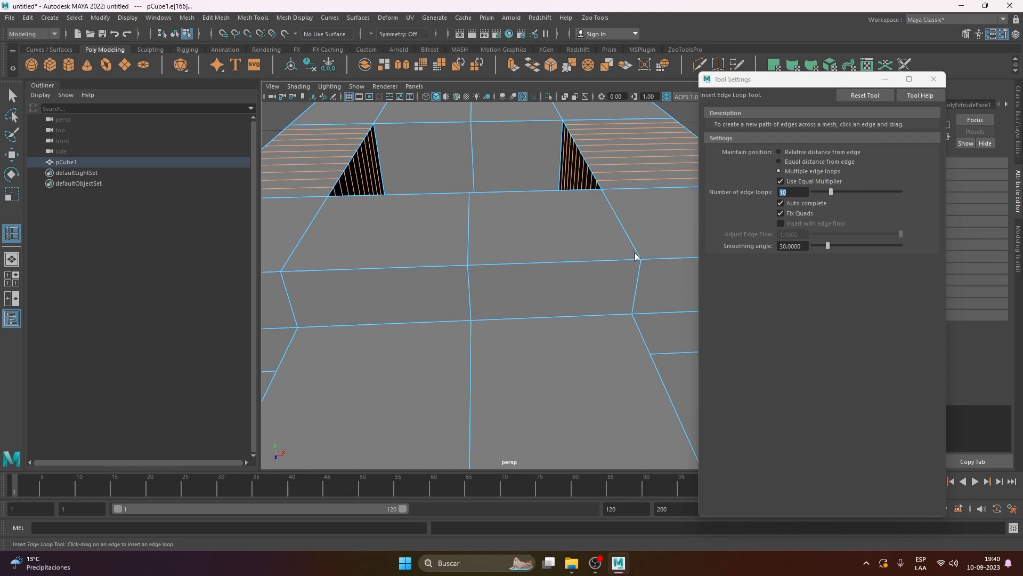
Step: Set the number of edge loops to 1, and replace the shape with a new plain cube
text(1)
key(Return)
drag(554, 262, 457, 258)
scroll(543, 243, down, 6)
scroll(543, 241, up, 3)
scroll(447, 286, down, 2)
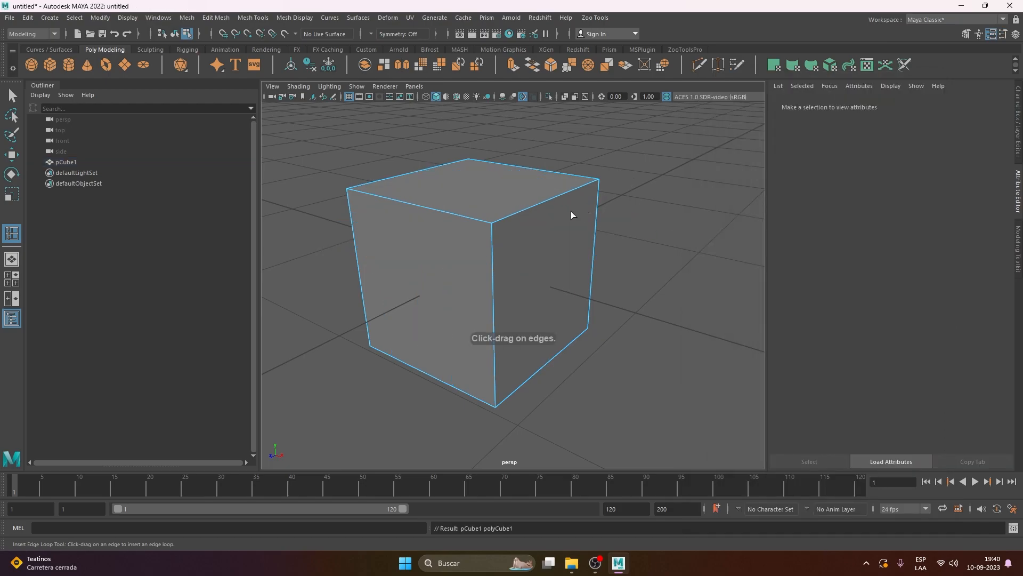
Step: Switch to the Select tool, return to object mode, and select and frame the cube
key(q)
right_drag(555, 196, 597, 174)
click(607, 188)
click(577, 235)
key(f)
alt+drag(576, 239, 585, 247)
alt+right_drag(585, 246, 494, 248)
alt+drag(494, 248, 542, 226)
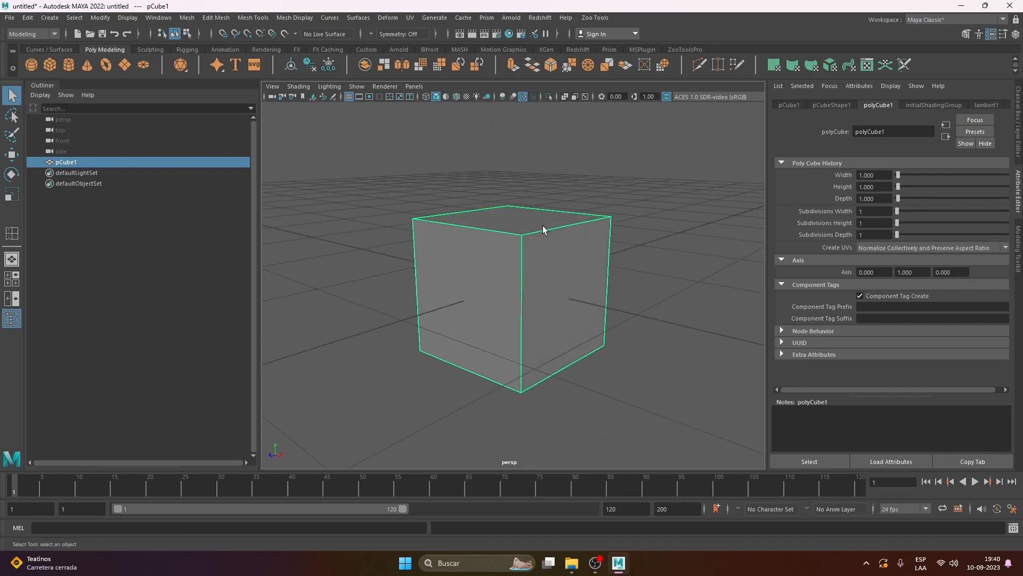
alt+right_drag(546, 225, 563, 249)
alt+drag(563, 249, 572, 261)
Step: Compare the cube in smooth mesh preview with its unsmoothed display, ending on the unsmoothed one
key(1)
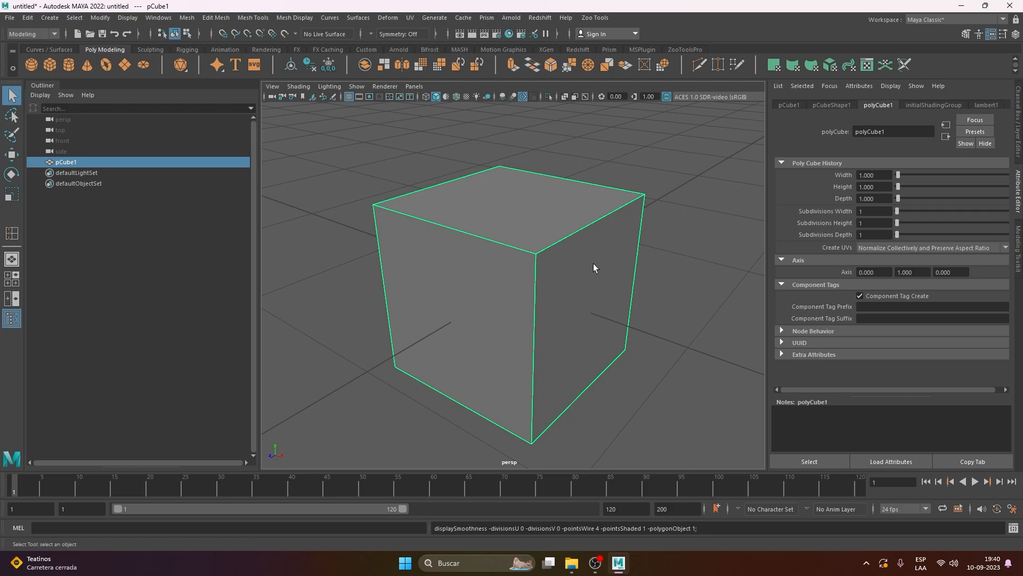
key(3)
alt+drag(593, 263, 678, 314)
alt+right_drag(678, 315, 543, 291)
alt+drag(543, 290, 576, 277)
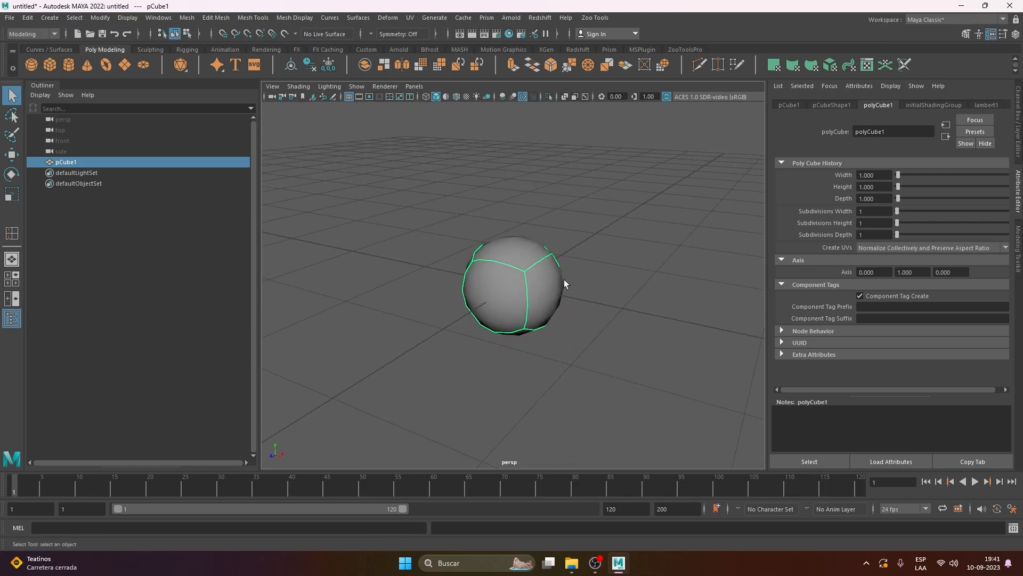
key(1)
key(3)
key(1)
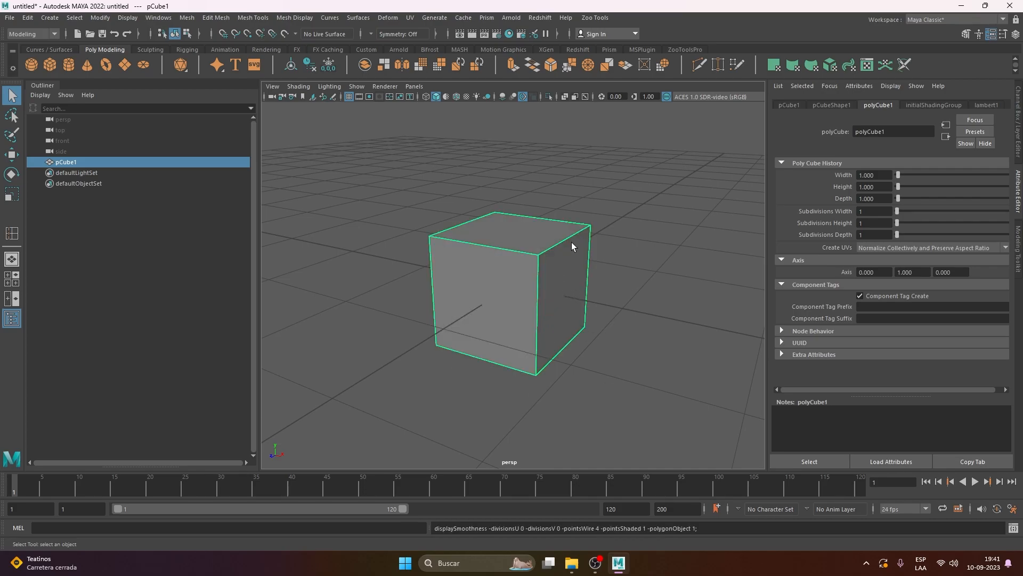
Step: Apply Smooth to the cube, adjust its divisions, and view the result in smooth mesh preview
shift+right_drag(572, 241, 588, 288)
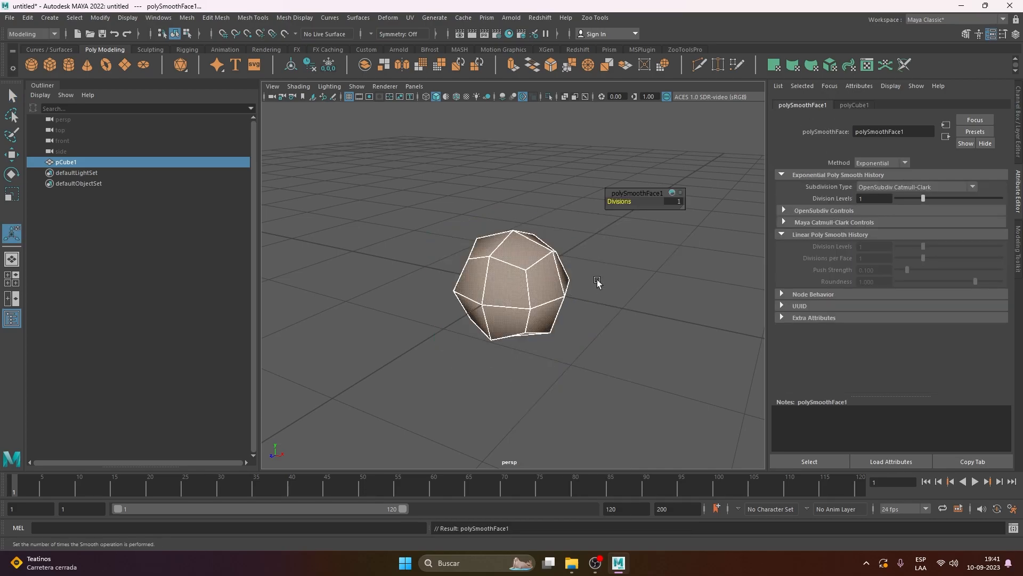
drag(621, 201, 629, 202)
alt+drag(607, 356, 575, 304)
mouse_move(533, 271)
alt+right_down()
mouse_move(569, 242)
mouse_move(535, 266)
alt+right_up()
key(q)
alt+drag(535, 267, 558, 264)
key(f)
key(3)
click(640, 294)
alt+drag(593, 295, 632, 302)
drag(632, 206, 578, 248)
alt+drag(613, 275, 568, 268)
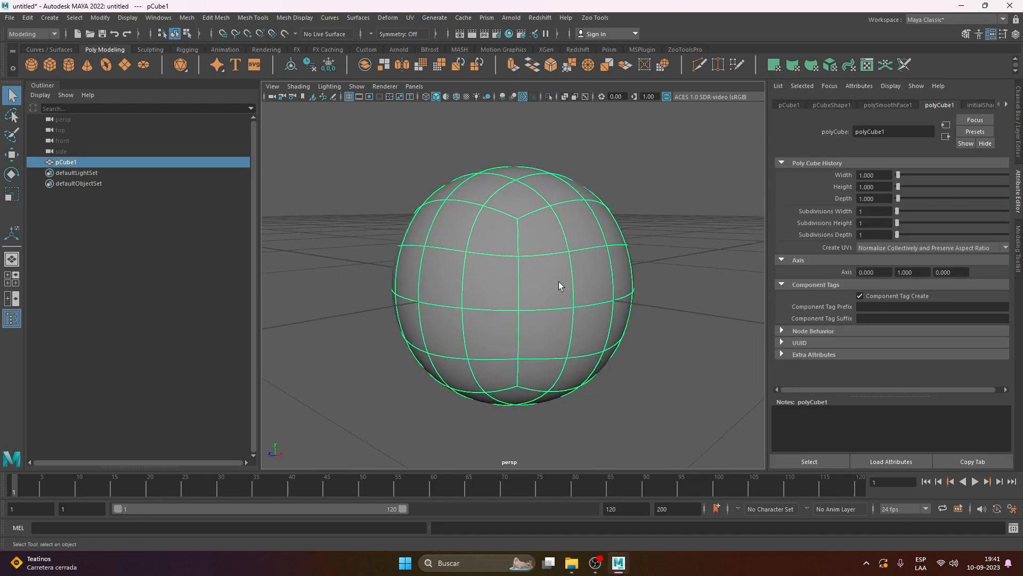
Step: Undo the Smooth operation and switch the cube back to its unsmoothed display
key(ctrl+z)
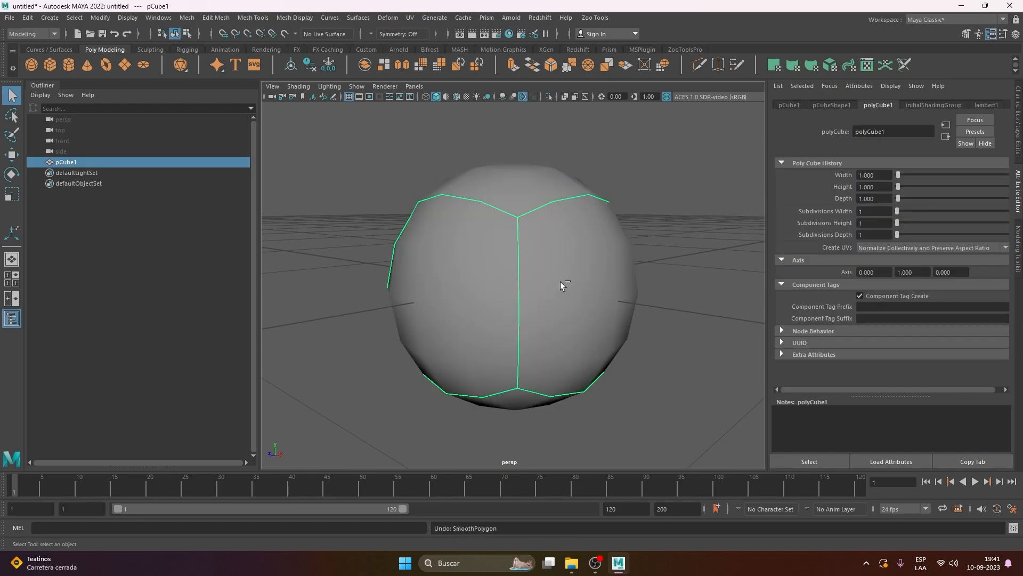
key(1)
scroll(574, 279, down, 3)
alt+drag(574, 279, 626, 271)
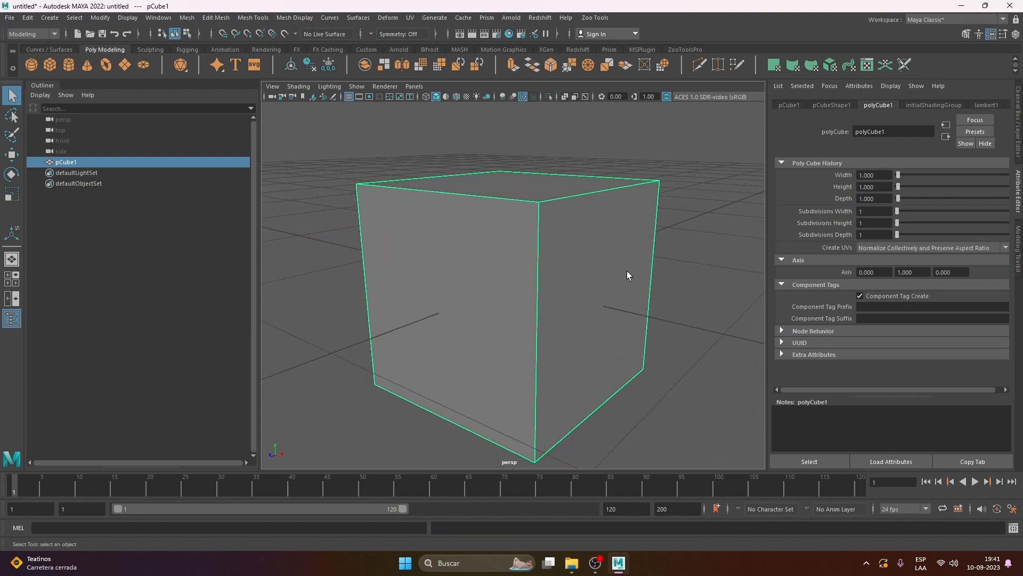
Step: Display the cube smoothed inside its cage, and set the Insert Edge Loop tool to relative distance from edge
key(3)
alt+drag(484, 205, 531, 279)
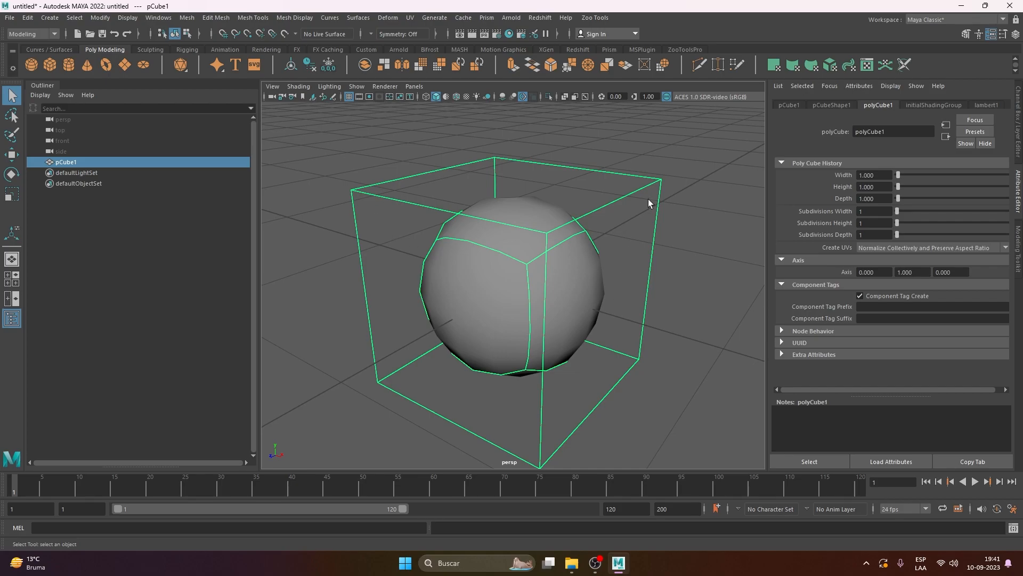
right_click(592, 198)
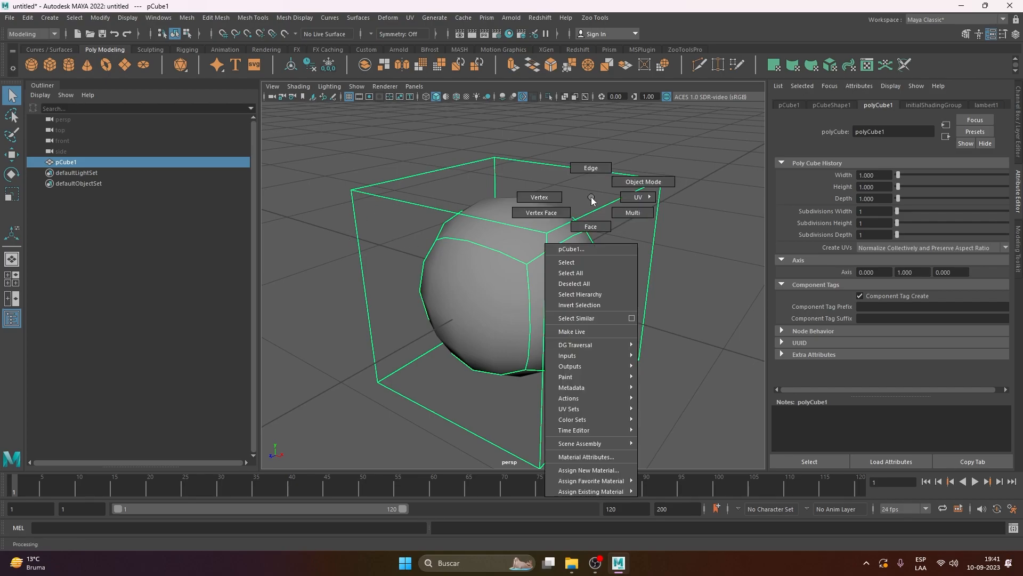
click(619, 179)
shift+right_click(612, 183)
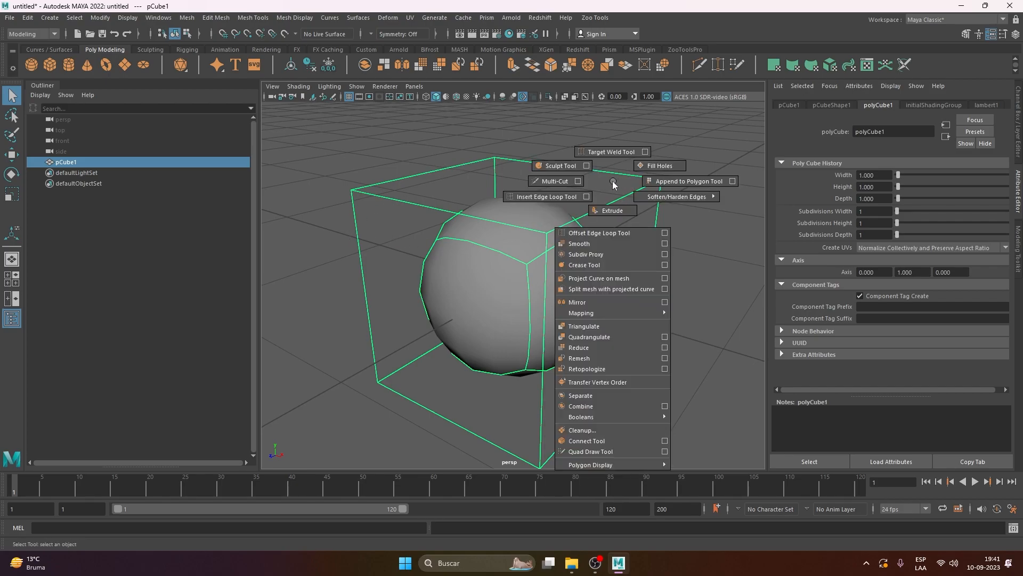
click(553, 197)
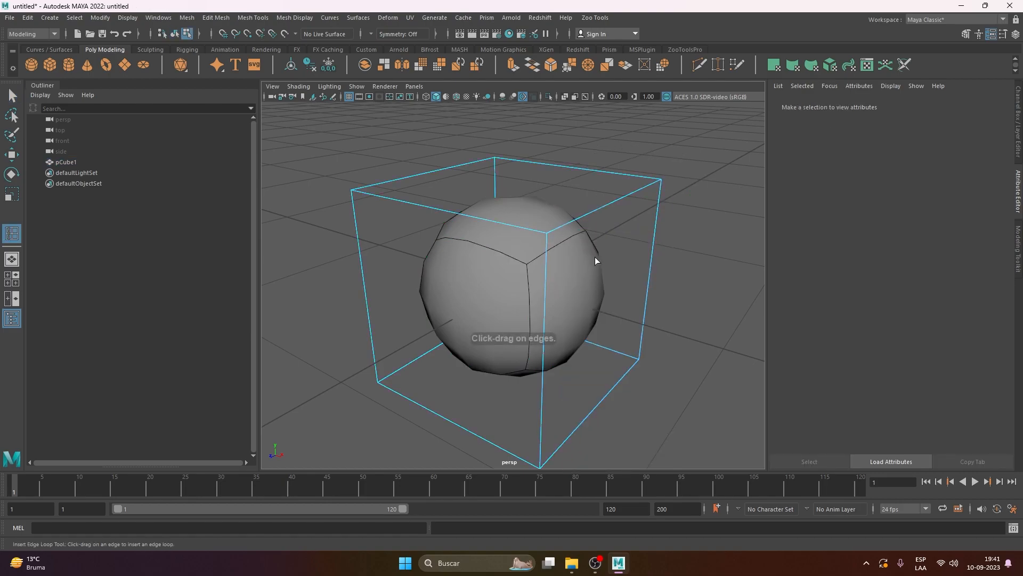
double_click(10, 233)
click(787, 152)
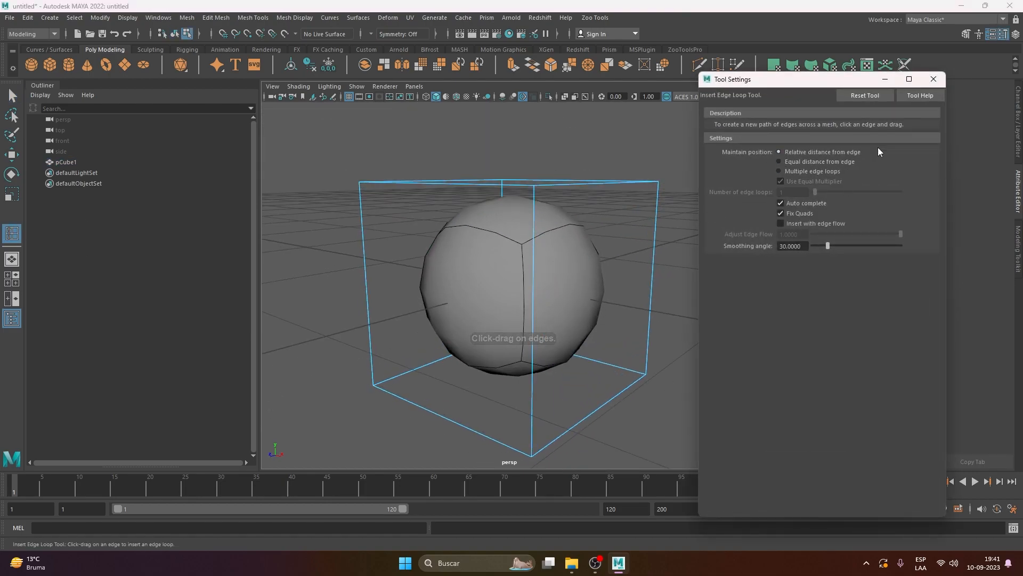
click(934, 79)
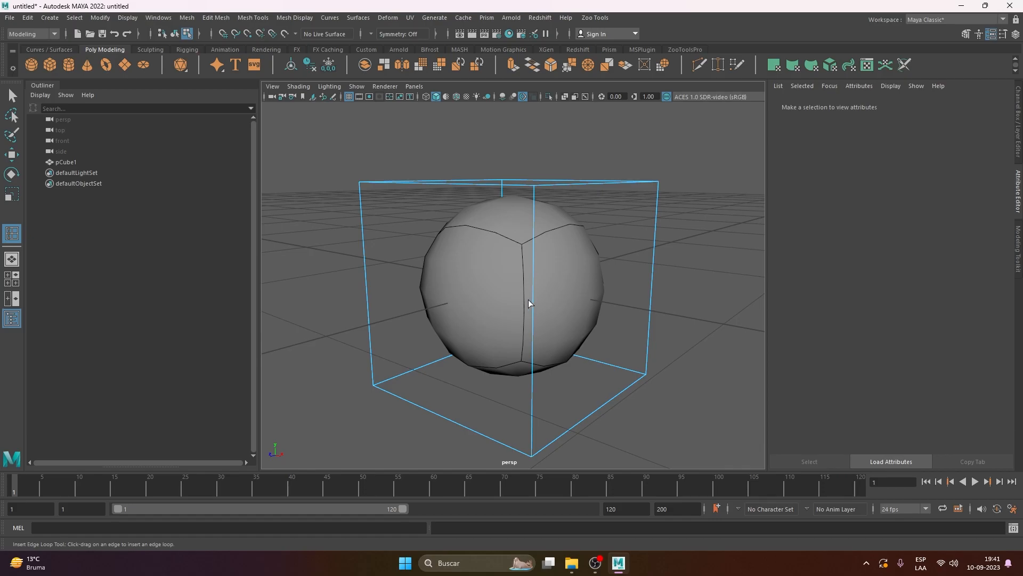
Step: Insert edge loops very close to the cube's top border and to its vertical sides to sharpen the smoothed form
drag(540, 210, 533, 187)
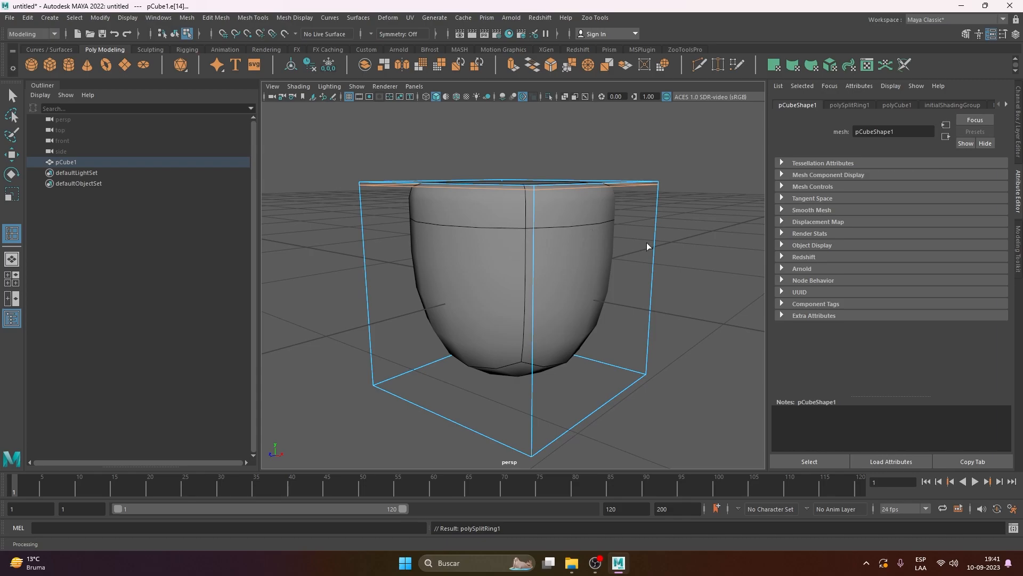
alt+drag(633, 255, 553, 280)
drag(618, 269, 639, 270)
alt+drag(639, 270, 487, 348)
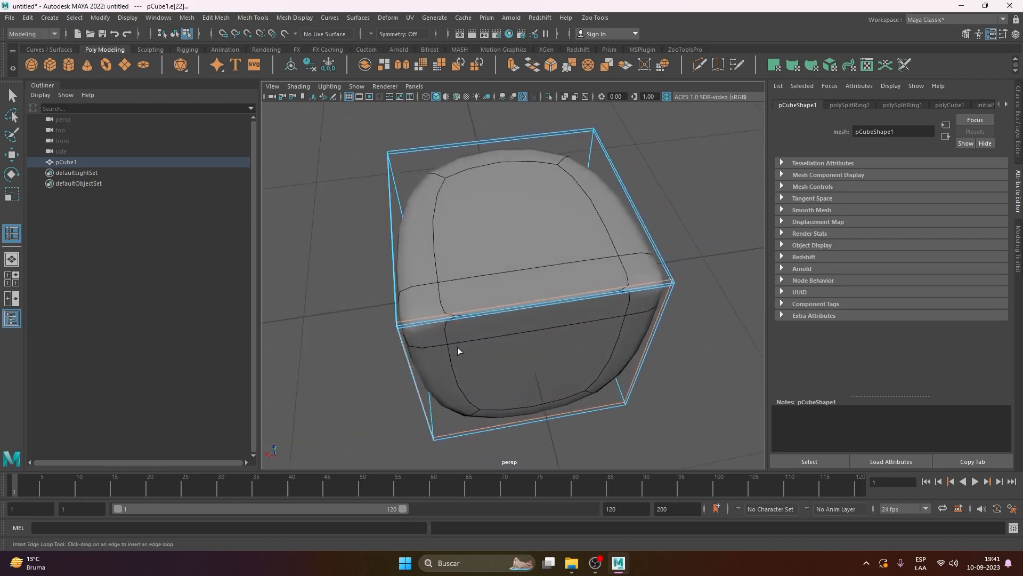
drag(400, 326, 399, 326)
alt+drag(400, 327, 635, 313)
alt+drag(635, 313, 535, 291)
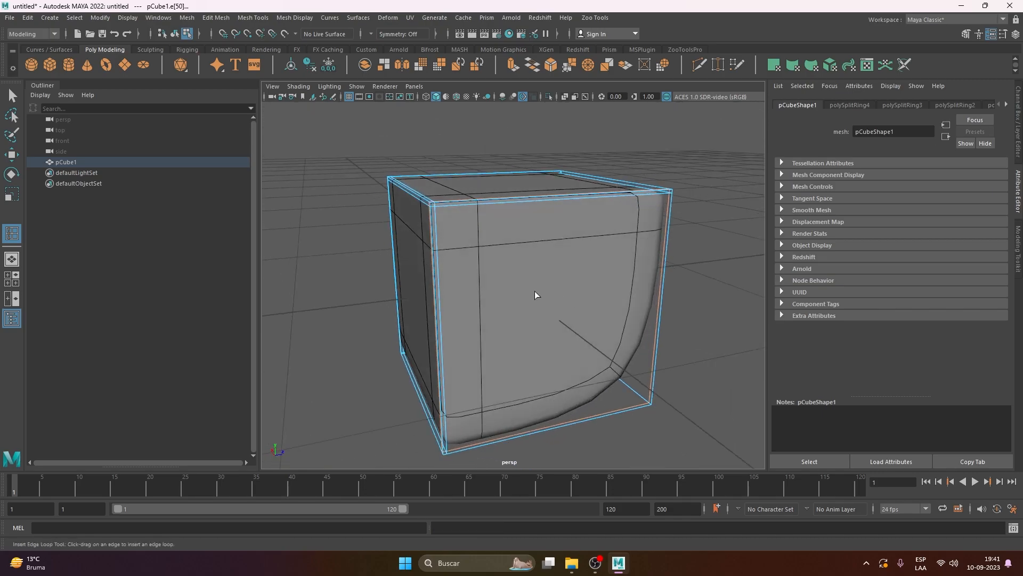
Step: Add edge loops tight against the remaining soft edges of the cube, and return to object mode with the Select tool
click(456, 450)
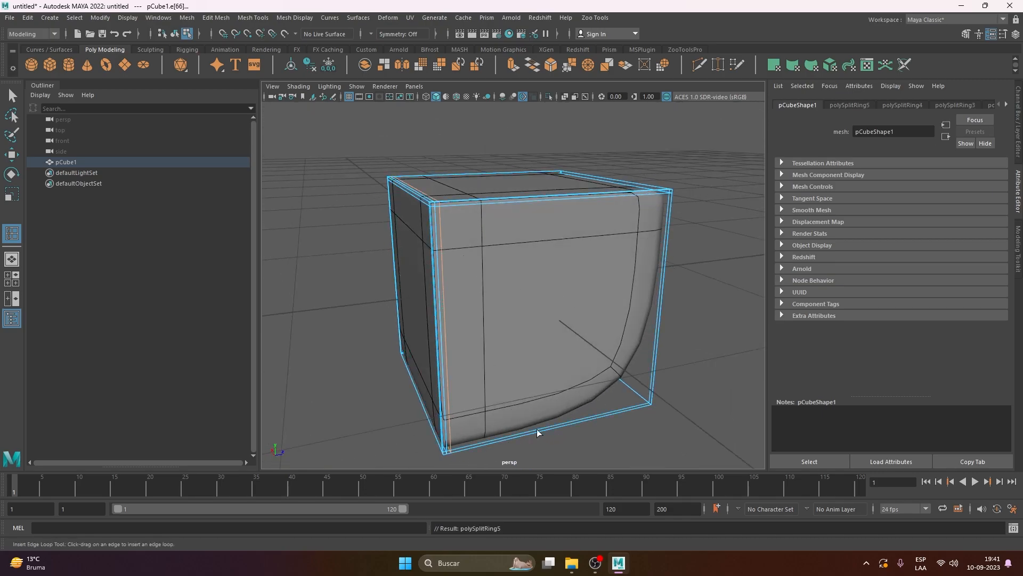
alt+drag(456, 451, 572, 407)
click(619, 433)
alt+drag(620, 432, 770, 310)
click(467, 431)
key(q)
key(F8)
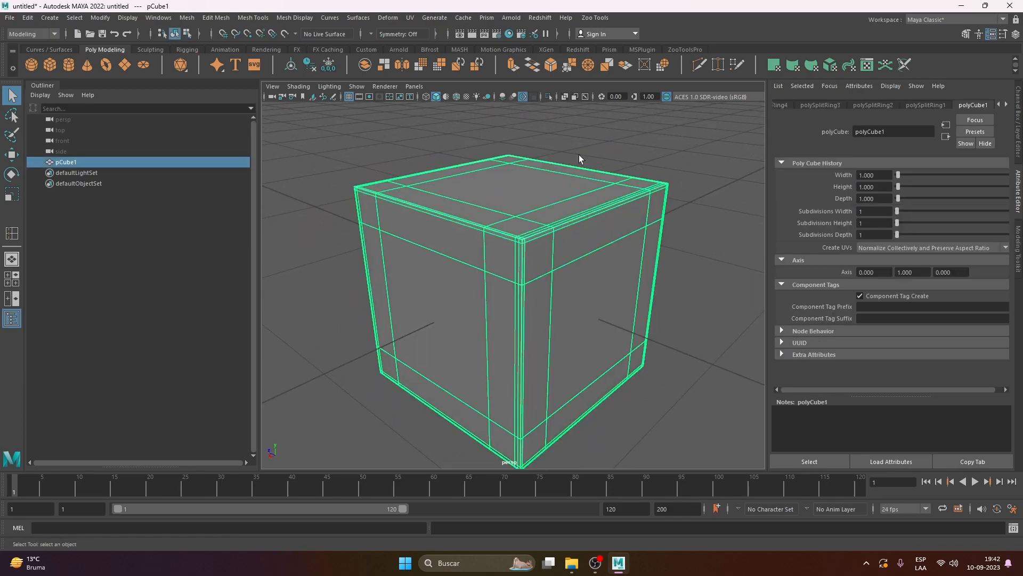
Step: Delete the edge-looped cube and create a new polygon cube in its place
click(633, 155)
click(467, 250)
key(Delete)
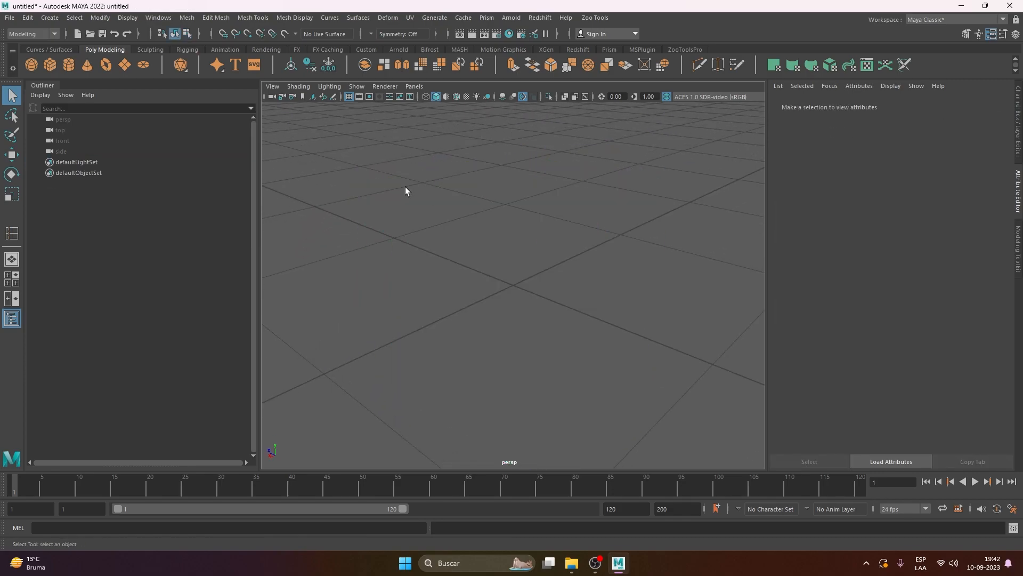
click(49, 65)
Step: Select the four edges around the new cube's top face and bevel them
right_drag(503, 199, 509, 170)
click(430, 194)
shift+click(542, 229)
shift+click(604, 173)
shift+click(467, 165)
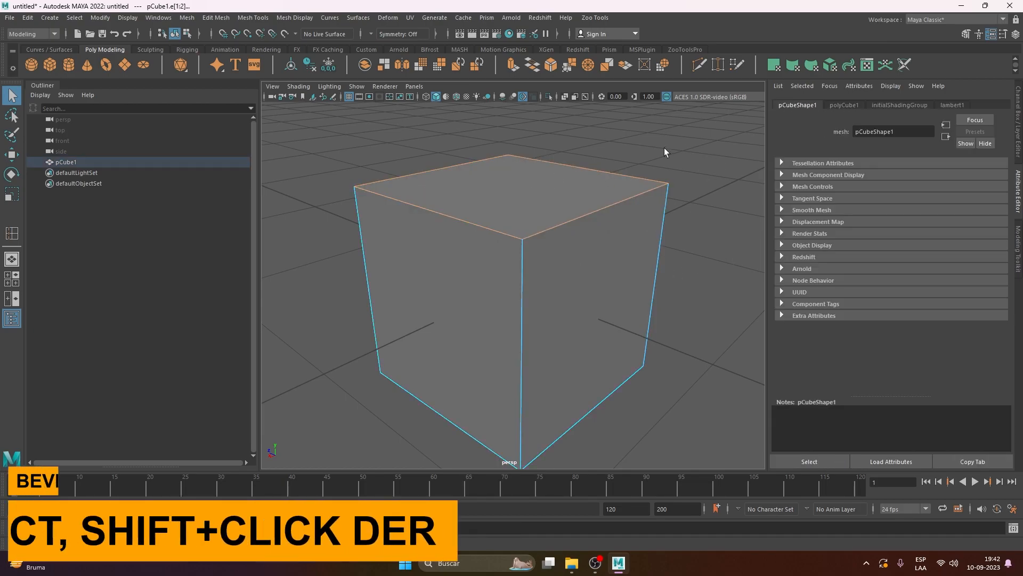
shift+right_click(637, 142)
mouse_move(638, 142)
shift+right_down()
mouse_move(684, 141)
mouse_move(638, 139)
shift+right_up()
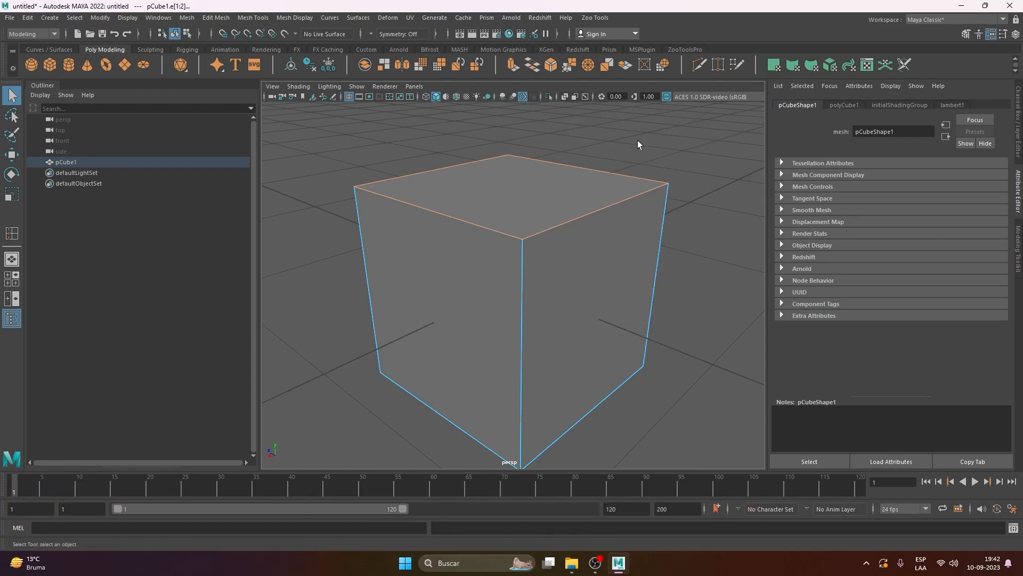
click(550, 66)
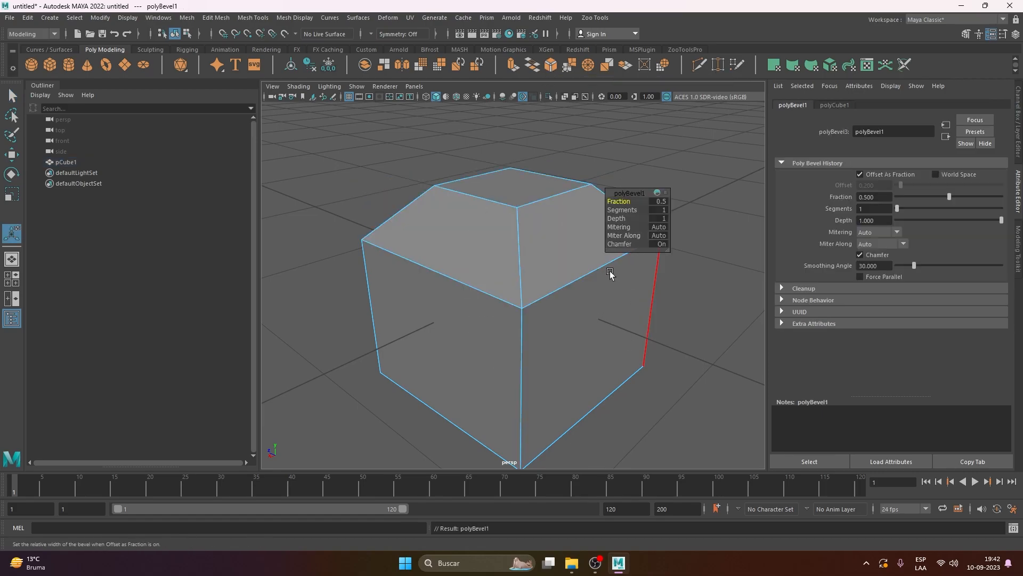
Step: Set the bevel's fraction to 0.04 and segments to 2, and display the cube smoothed inside its cage
mouse_move(622, 199)
mouse_down()
mouse_move(597, 207)
mouse_move(621, 199)
mouse_move(630, 212)
mouse_up()
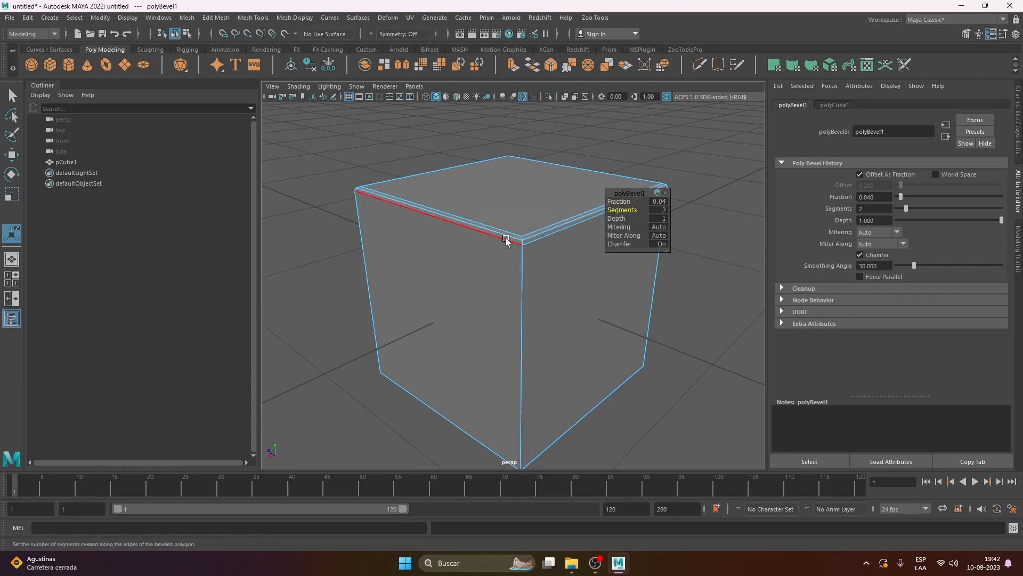
key(2)
alt+drag(527, 340, 491, 242)
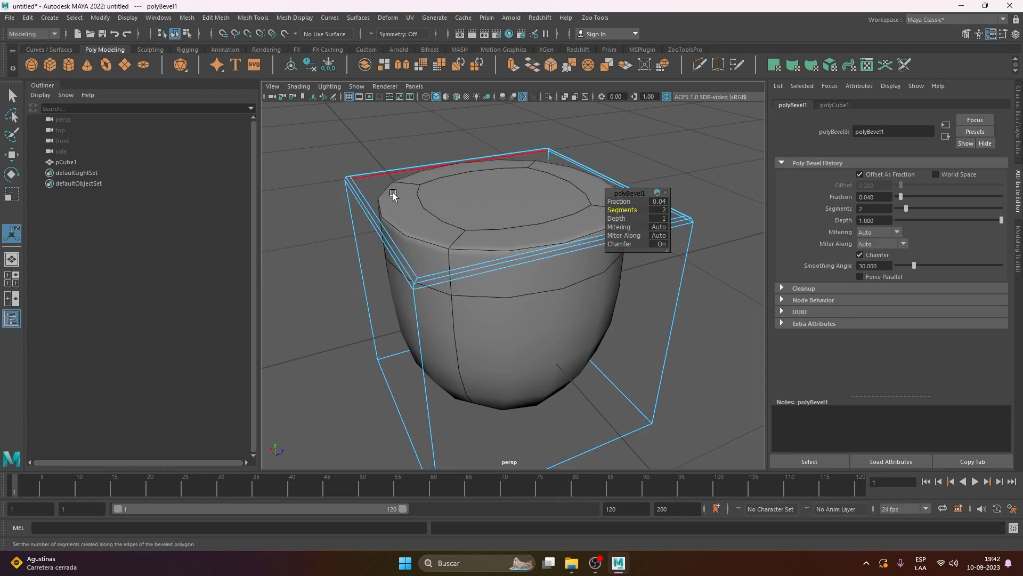
Step: Turn off the cube's smooth preview and undo the segment and fraction changes and the bevel on its top edges
key(1)
mouse_move(498, 313)
alt+mouse_down()
mouse_move(519, 308)
mouse_move(511, 311)
alt+mouse_up()
key(ctrl+z)
key(ctrl+z)
key(ctrl+z)
alt+drag(593, 290, 488, 308)
key(ctrl+z)
key(ctrl+z)
key(ctrl+z)
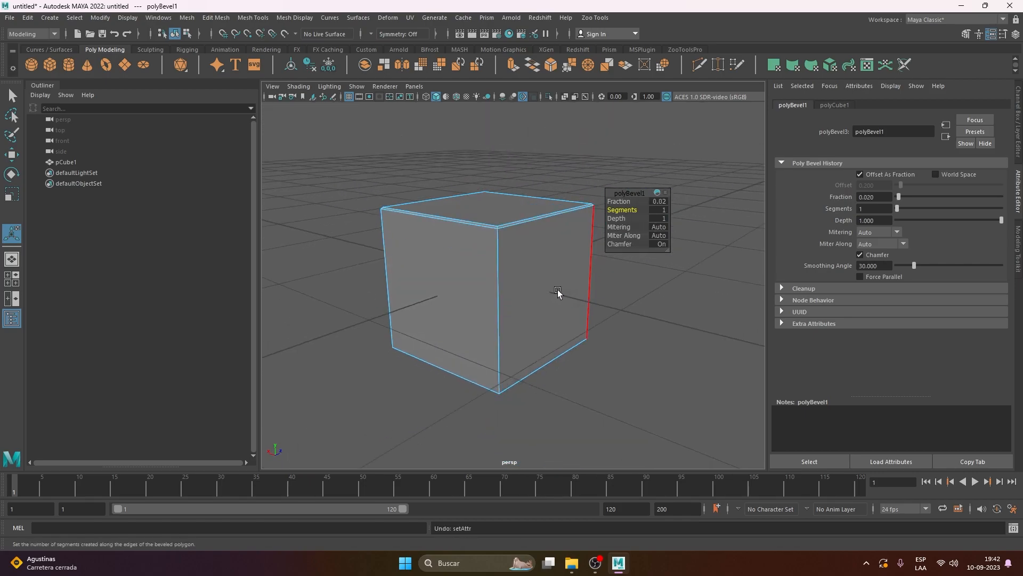
Step: Select all of the cube's edges and bevel them with 2 segments
alt+drag(600, 271, 578, 270)
drag(653, 165, 254, 533)
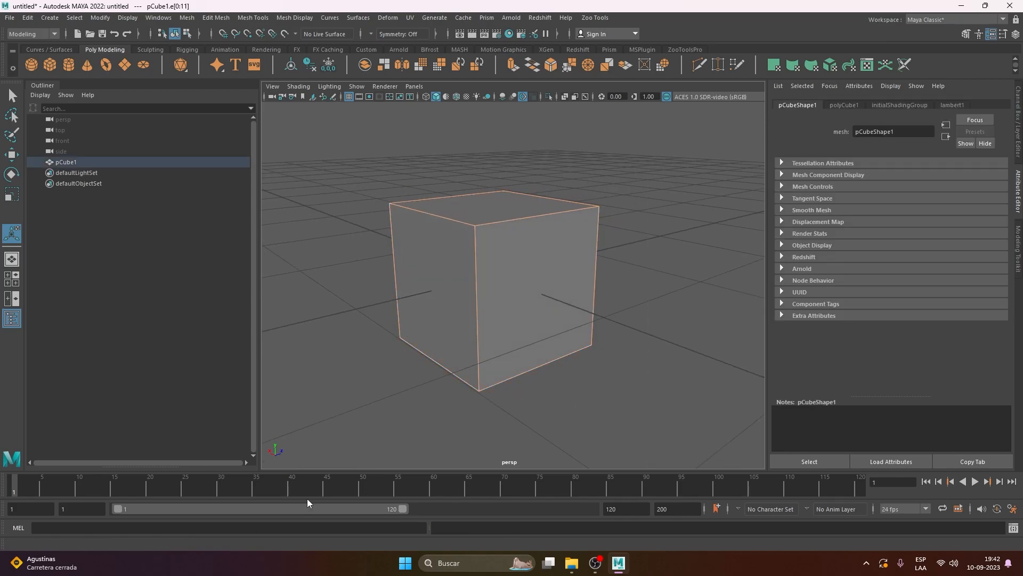
shift+right_drag(560, 231, 596, 232)
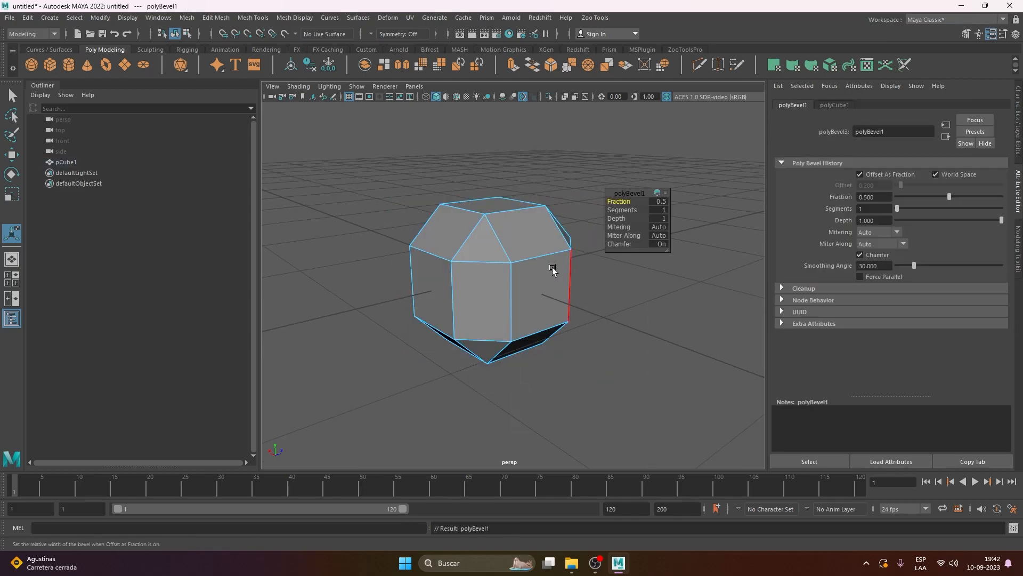
click(621, 210)
middle_drag(620, 209, 613, 211)
scroll(586, 309, up, 5)
alt+drag(519, 230, 491, 261)
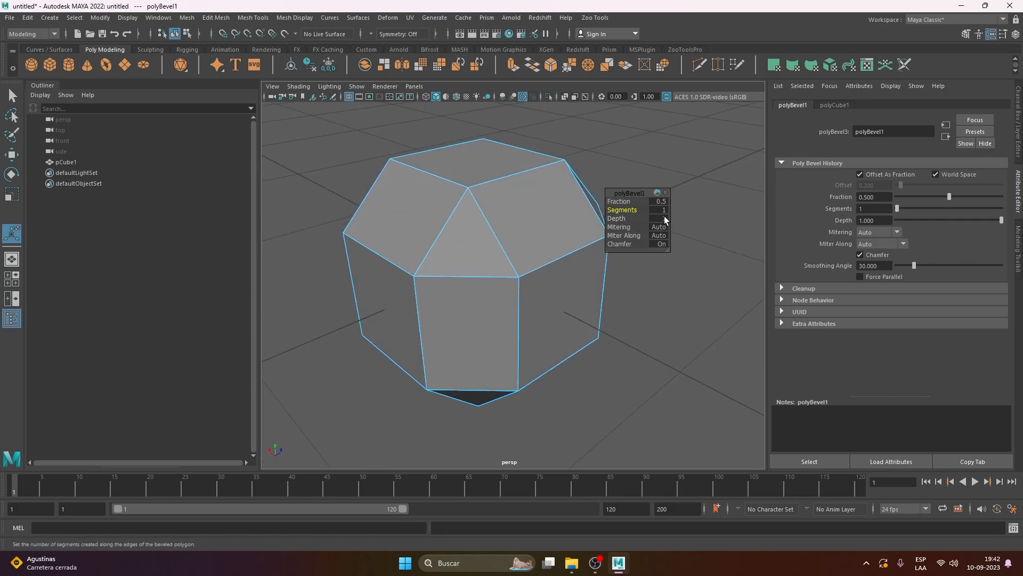
middle_drag(618, 210, 628, 211)
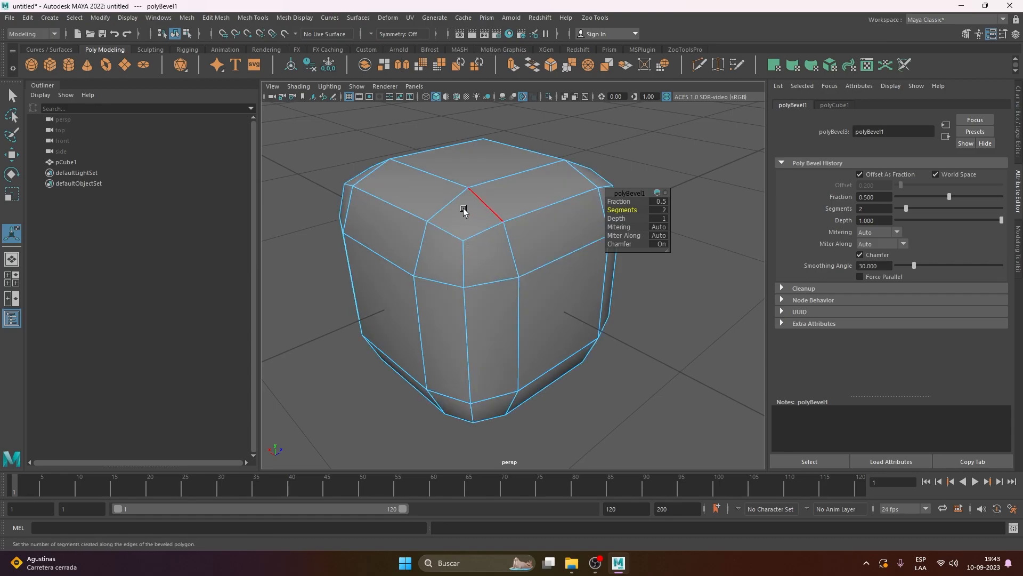
Step: Set the all-edge bevel's fraction to 0.03 and turn on the cube's smooth preview
click(627, 202)
middle_drag(627, 202, 591, 214)
mouse_move(471, 277)
alt+mouse_down()
mouse_move(524, 278)
mouse_move(489, 274)
alt+mouse_up()
scroll(509, 273, down, 3)
key(3)
alt+drag(544, 321, 583, 328)
Step: Examine the bevelled cube with the Select tool active, comparing its smoothed and unsmoothed display
key(q)
alt+drag(527, 275, 470, 231)
alt+drag(577, 281, 520, 222)
right_drag(521, 219, 584, 175)
alt+drag(434, 296, 554, 290)
click(671, 267)
click(554, 291)
key(1)
key(3)
key(ctrl+b)
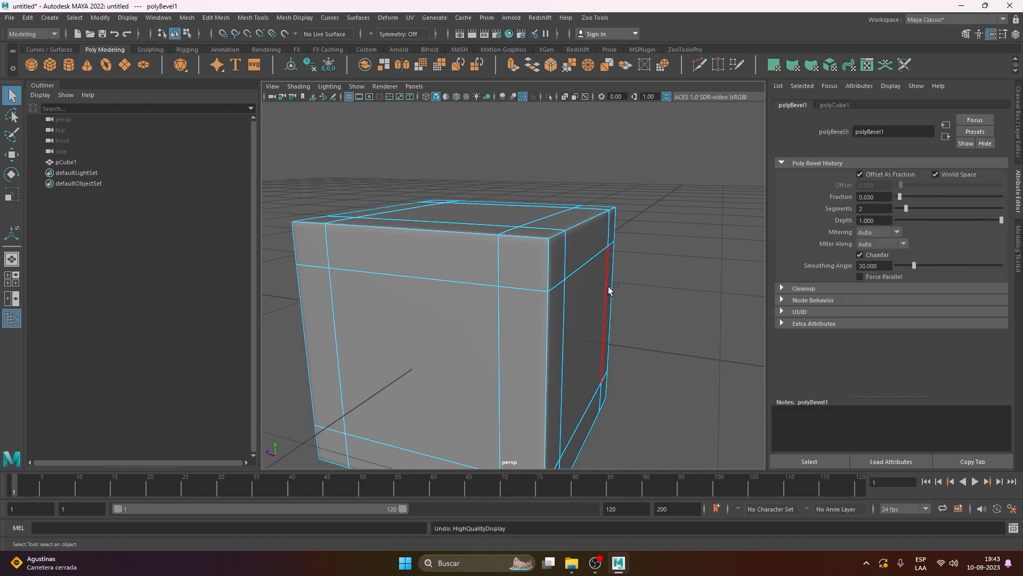
Step: Turn off the smooth preview and undo the all-edge bevel, keeping the cube's edges selected
key(1)
key(3)
key(1)
key(ctrl+z)
alt+drag(578, 280, 488, 313)
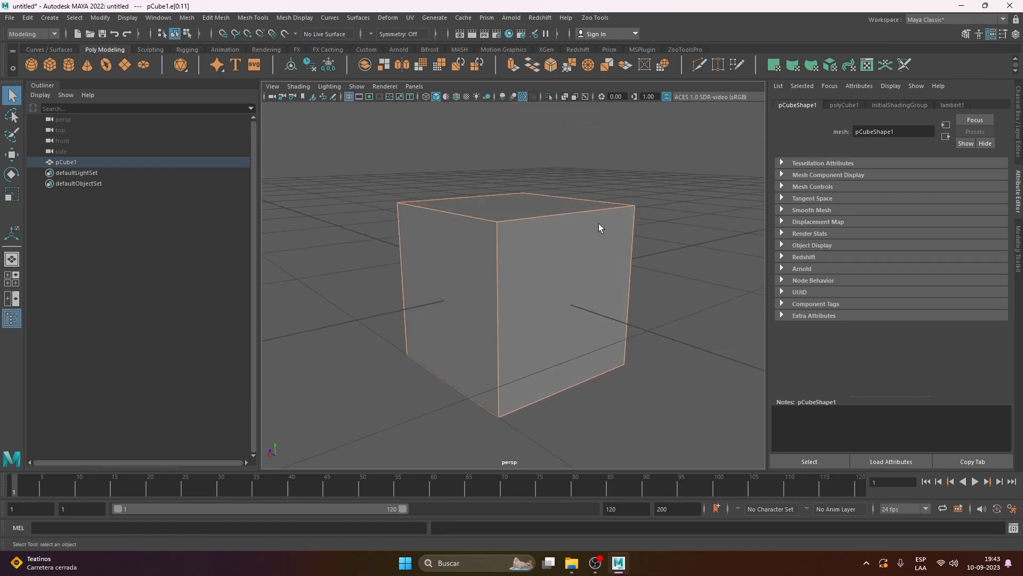
Step: Bevel all the selected cube edges with a fraction of 0.09 and 2 segments
shift+right_click(616, 176)
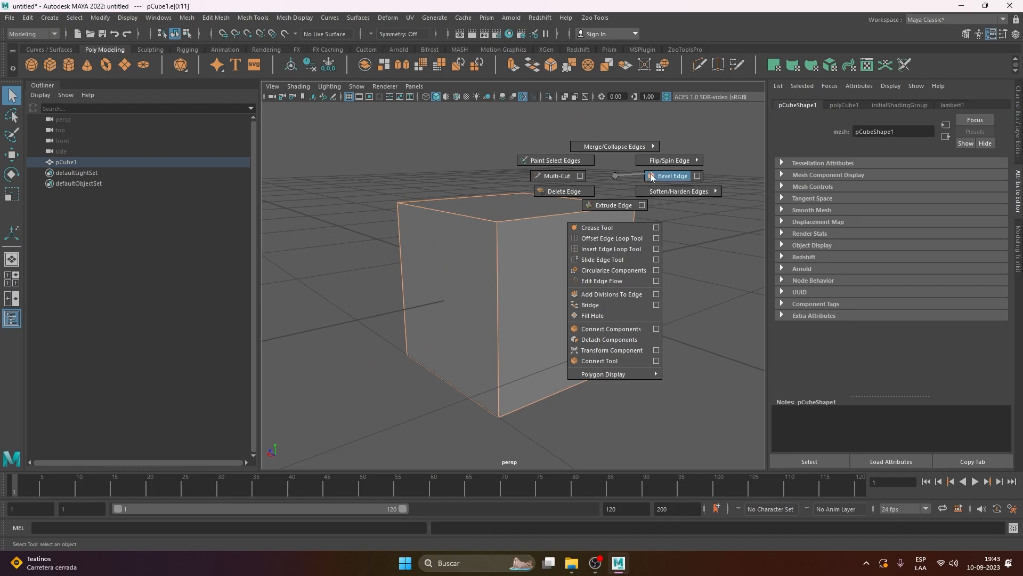
shift+click(673, 176)
scroll(501, 286, up, 5)
scroll(501, 286, down, 2)
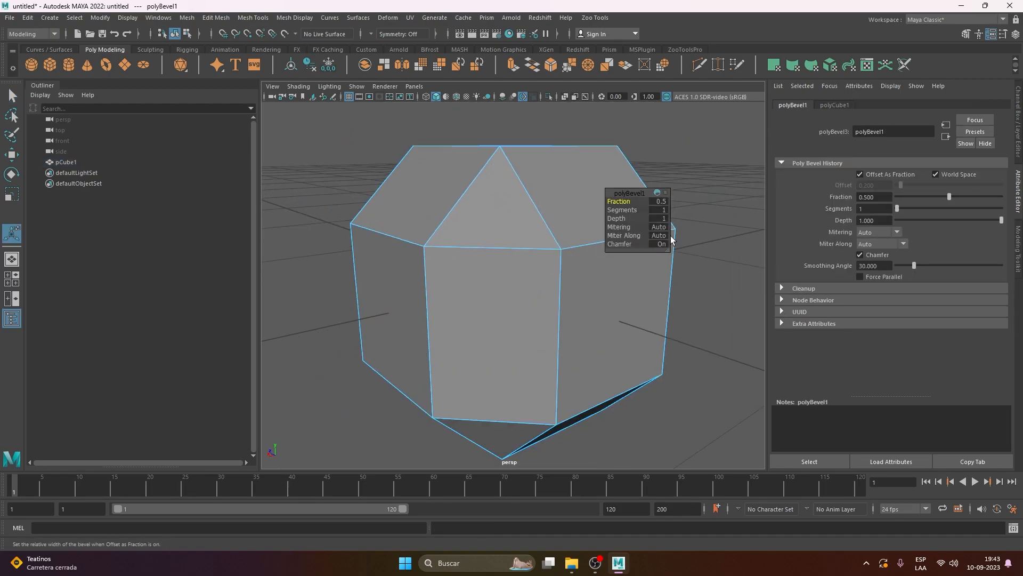
alt+drag(549, 229, 512, 255)
mouse_move(622, 210)
mouse_down()
mouse_move(632, 210)
mouse_move(606, 209)
mouse_up()
alt+drag(452, 240, 480, 290)
scroll(486, 246, up, 3)
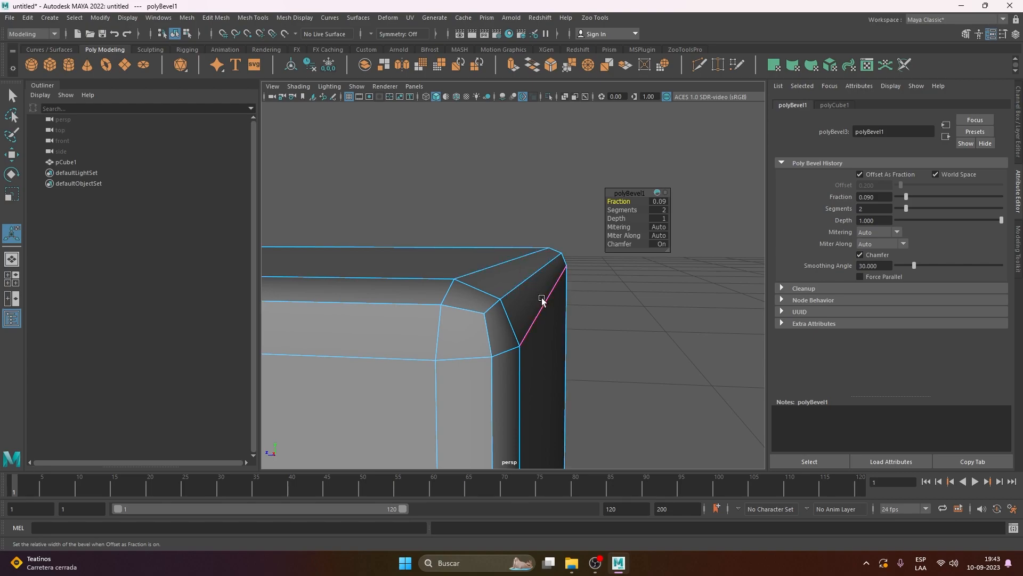
Step: Turn the bevel's chamfer off, set its fraction to 0.05, and display the cube smoothed
click(662, 244)
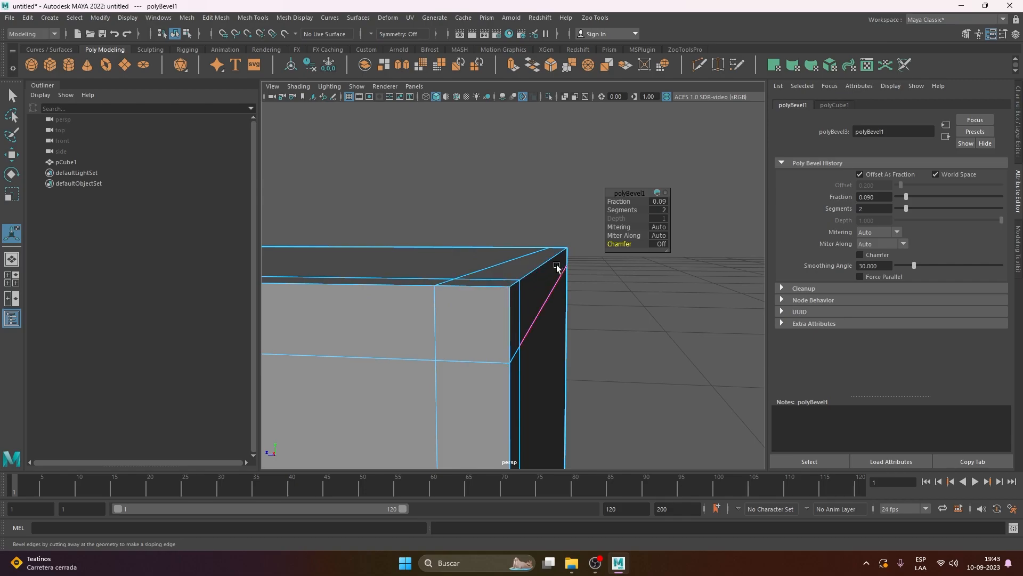
drag(627, 201, 617, 202)
key(3)
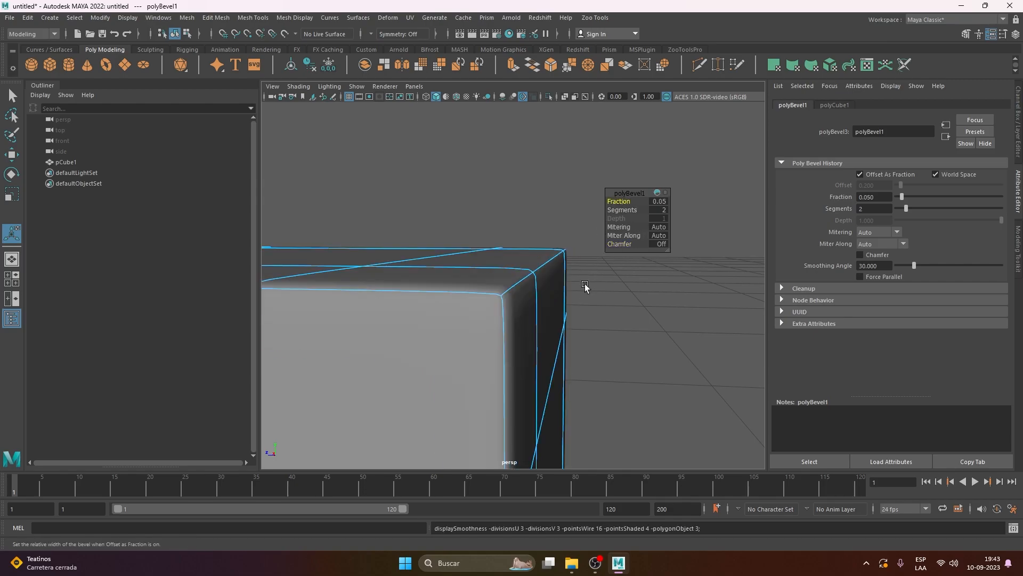
Step: Return to object mode and examine the bevelled cube's rounded edges with the smooth preview off and on
click(586, 287)
click(549, 300)
key(f)
alt+drag(640, 256, 615, 272)
key(1)
alt+middle_drag(614, 272, 502, 378)
alt+right_drag(502, 378, 421, 385)
key(3)
click(608, 368)
alt+drag(422, 385, 475, 355)
click(484, 339)
key(f)
alt+drag(640, 332, 481, 342)
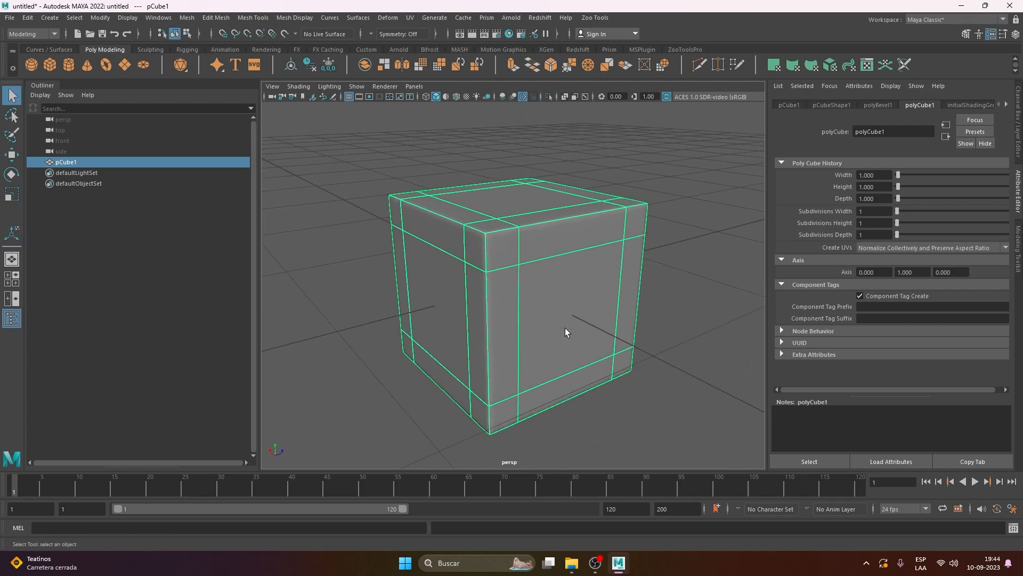
click(661, 315)
alt+drag(661, 315, 538, 325)
alt+drag(709, 314, 641, 268)
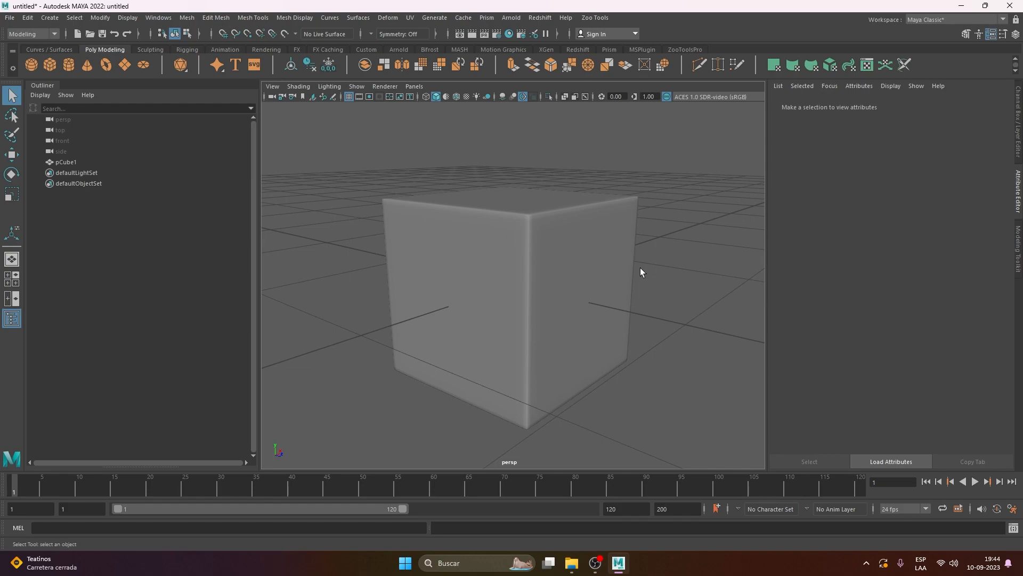
Step: Delete the bevelled cube, create a new polygon cube in its place, and move it up along Y
key(Delete)
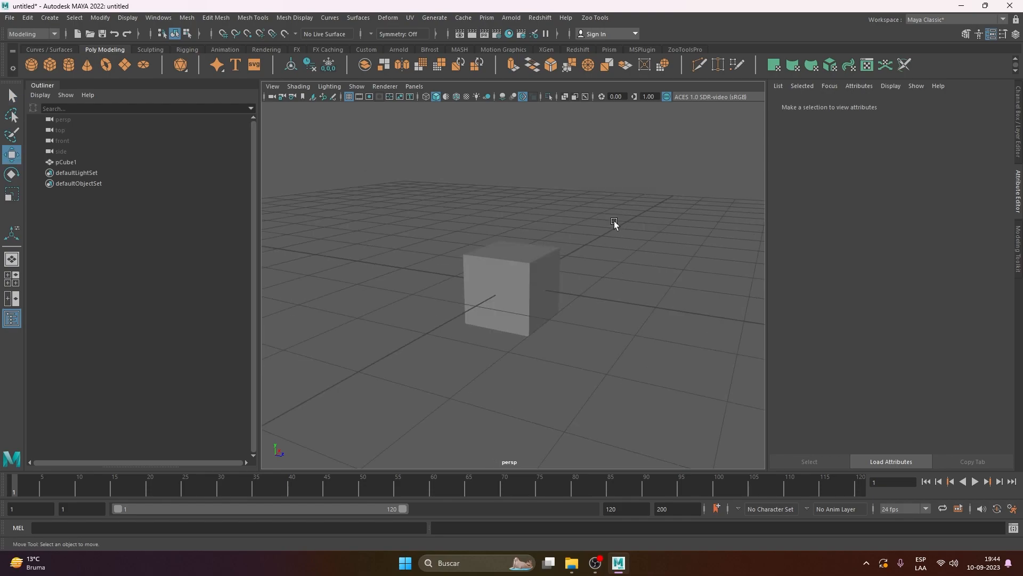
drag(614, 221, 373, 398)
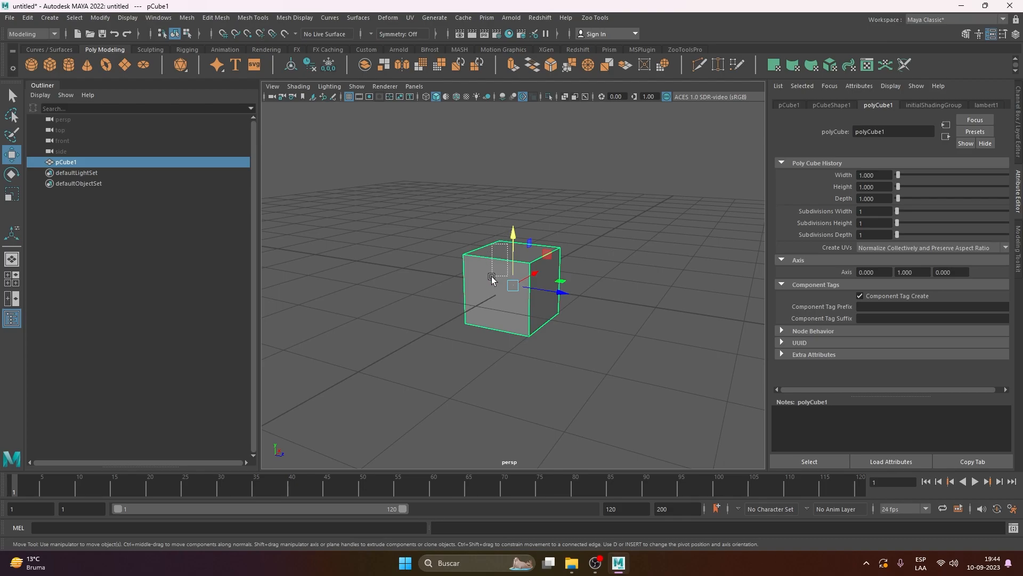
drag(513, 226, 515, 131)
alt+middle_drag(604, 184, 571, 280)
Step: Scale the cube into a tall rectangular block, adjust its height above the grid, and switch to the Select tool
key(r)
alt+drag(567, 324, 492, 259)
key(w)
mouse_move(485, 215)
mouse_down()
mouse_move(488, 187)
mouse_move(488, 201)
mouse_up()
key(r)
alt+drag(538, 259, 497, 236)
mouse_move(483, 189)
mouse_down()
mouse_move(484, 182)
mouse_move(488, 191)
mouse_up()
mouse_move(581, 216)
alt+mouse_down()
mouse_move(554, 227)
mouse_move(705, 224)
mouse_move(549, 235)
mouse_move(631, 235)
mouse_move(585, 231)
alt+mouse_up()
click(555, 227)
click(519, 202)
key(f)
click(613, 232)
click(549, 236)
key(q)
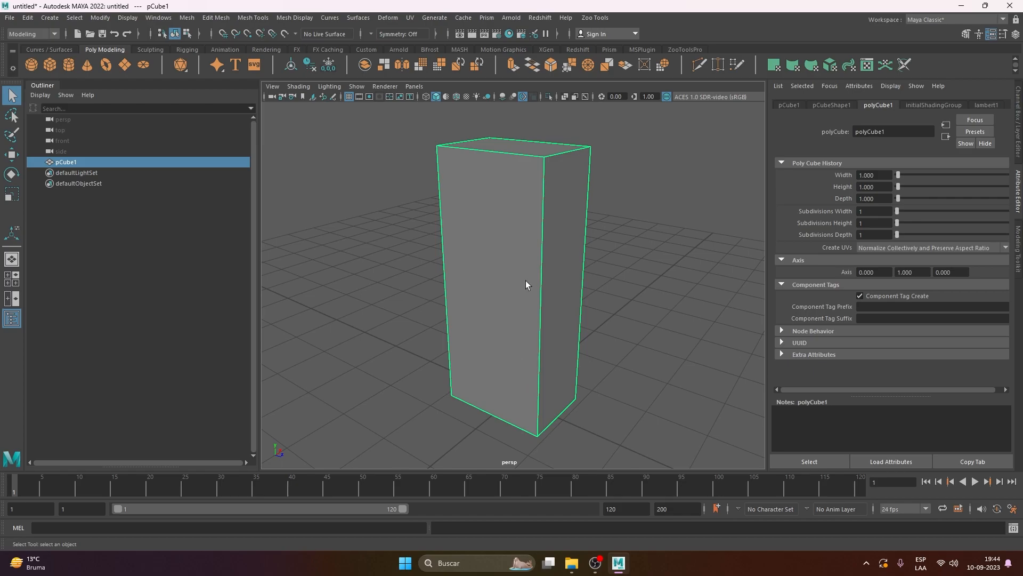
Step: Insert 5 evenly spaced horizontal edge loops around the block using the Insert Edge Loop Tool's multiple edge loops option
shift+right_click(557, 213)
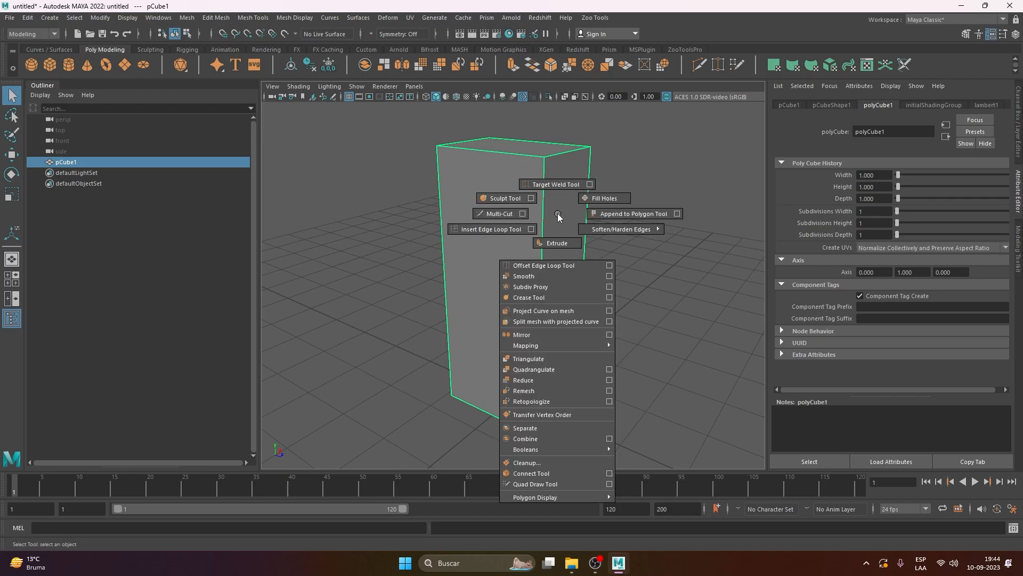
right_click(555, 215)
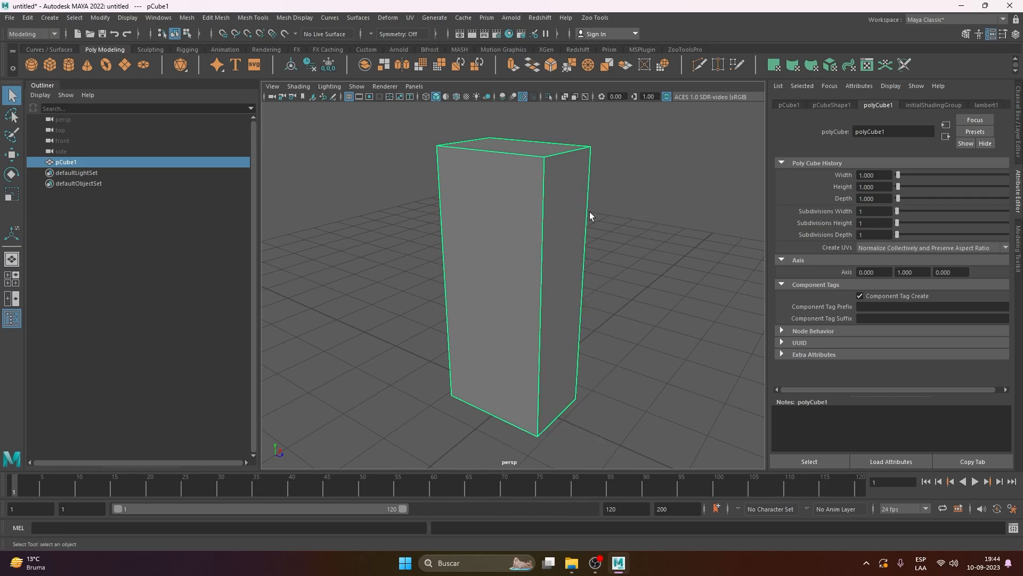
shift+right_drag(553, 225, 487, 241)
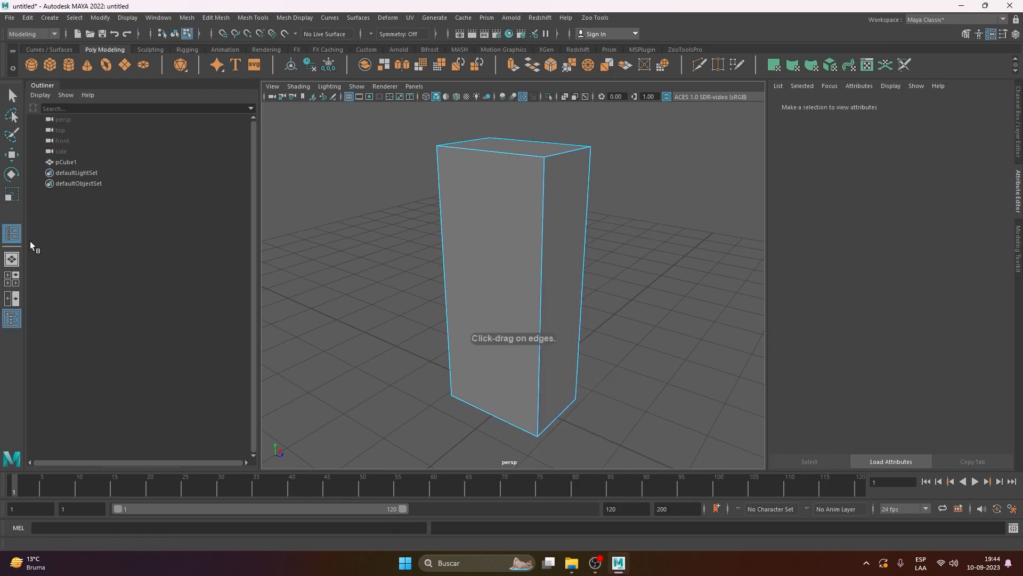
double_click(17, 235)
click(780, 171)
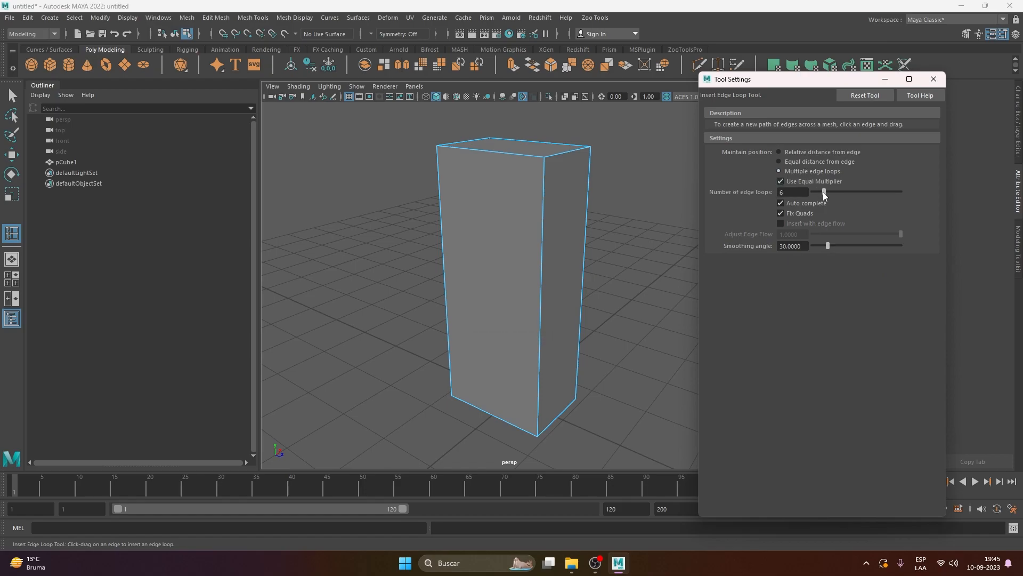
click(542, 189)
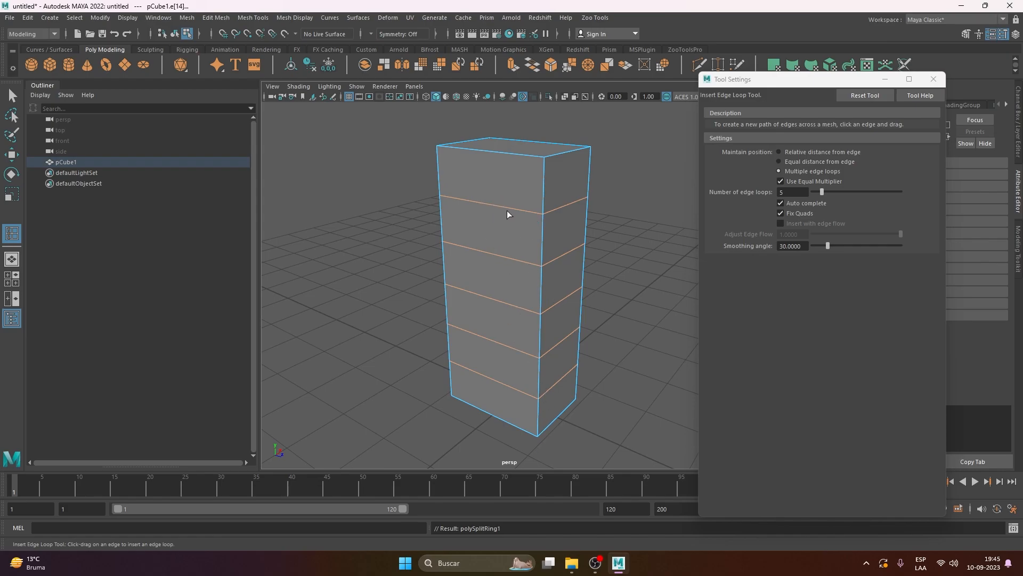
right_drag(508, 211, 508, 240)
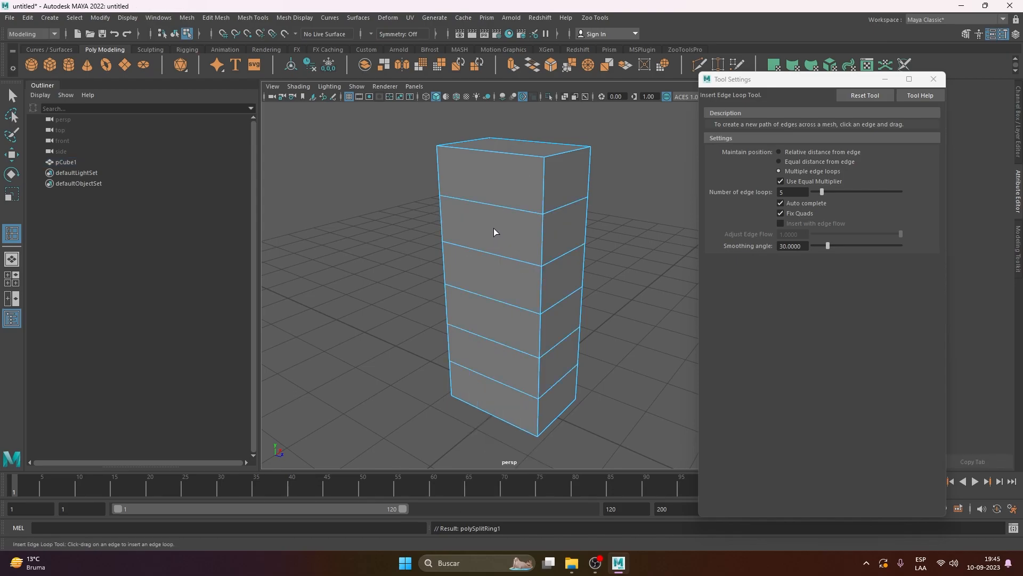
click(940, 80)
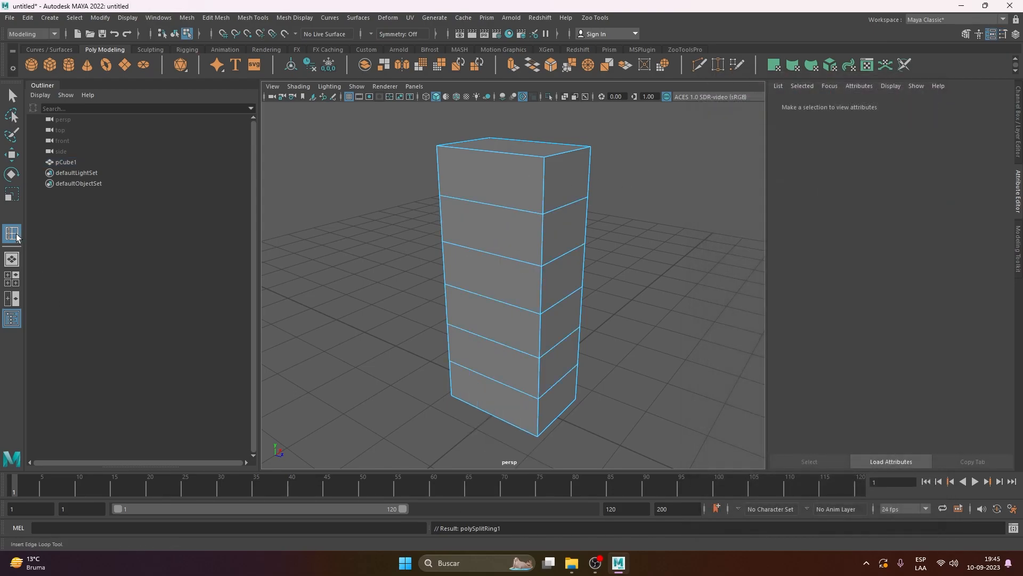
click(503, 206)
key(ctrl+z)
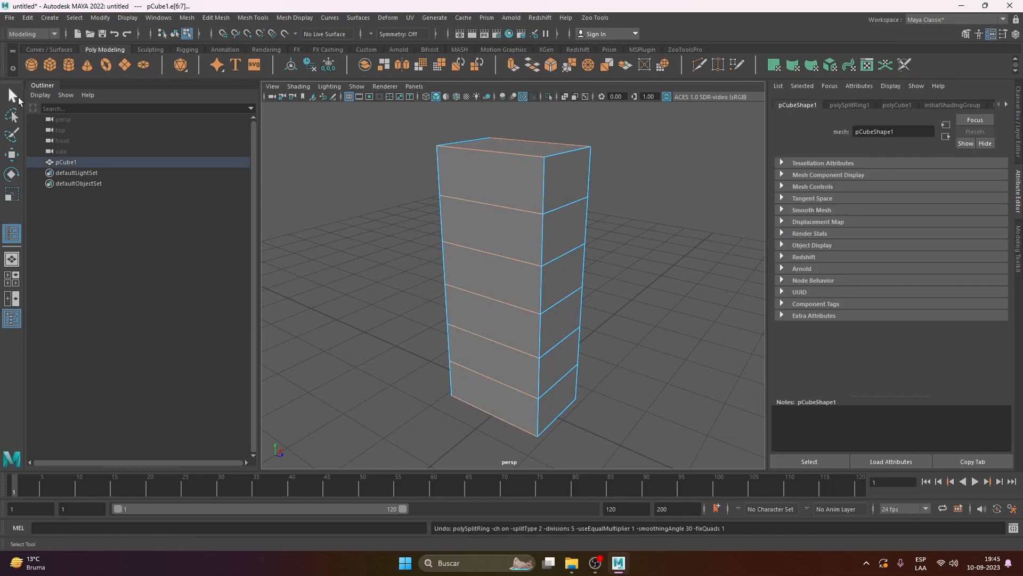
Step: Select the six stacked faces on one wide side of the block in face mode
click(18, 97)
alt+drag(477, 219, 530, 179)
right_drag(523, 195, 530, 222)
click(520, 184)
shift+click(520, 235)
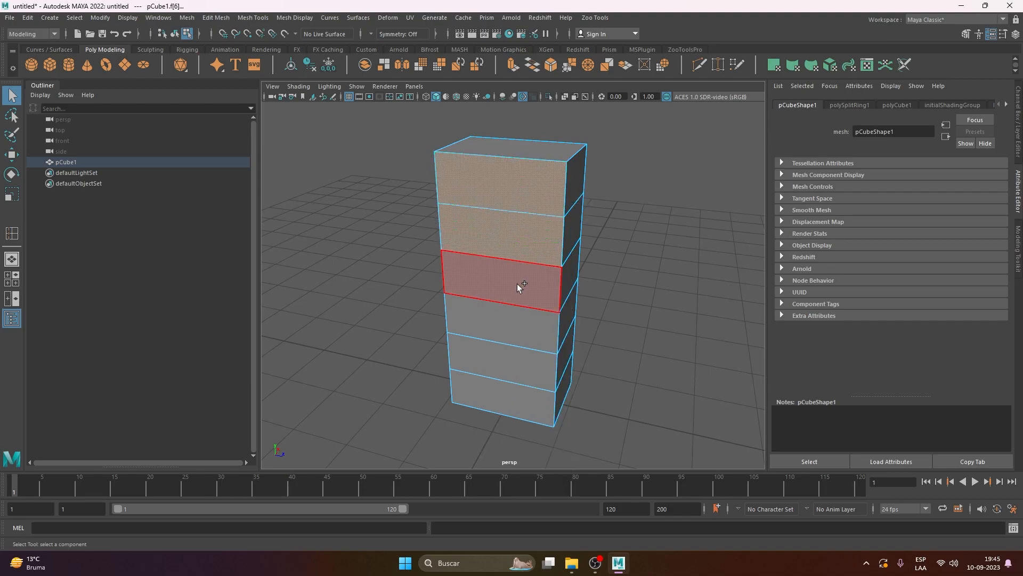
shift+click(517, 284)
shift+click(514, 331)
shift+click(516, 366)
shift+click(518, 398)
alt+drag(616, 360, 646, 303)
alt+drag(600, 280, 589, 251)
scroll(617, 263, up, 3)
alt+middle_drag(589, 252, 581, 289)
scroll(581, 289, down, 3)
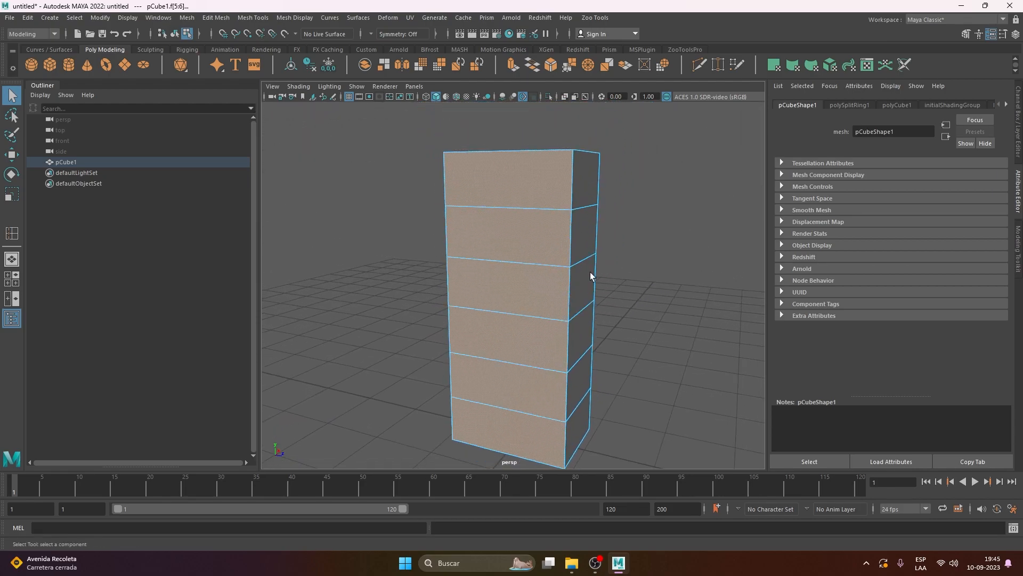
Step: Extrude the six selected faces as separate faces, with Keep Faces Together off and an offset of 0.07
shift+right_drag(648, 205, 639, 235)
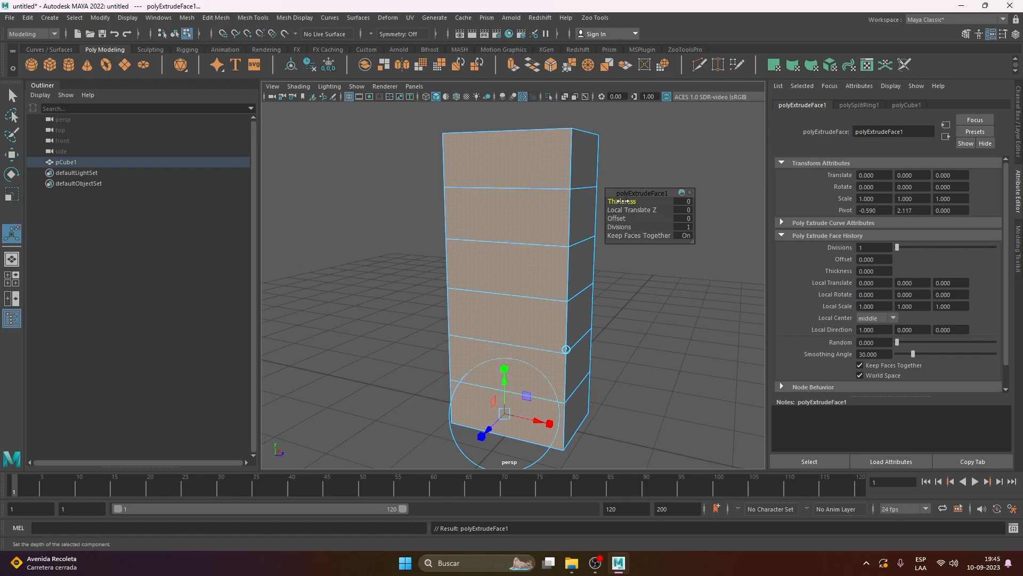
drag(617, 216, 622, 217)
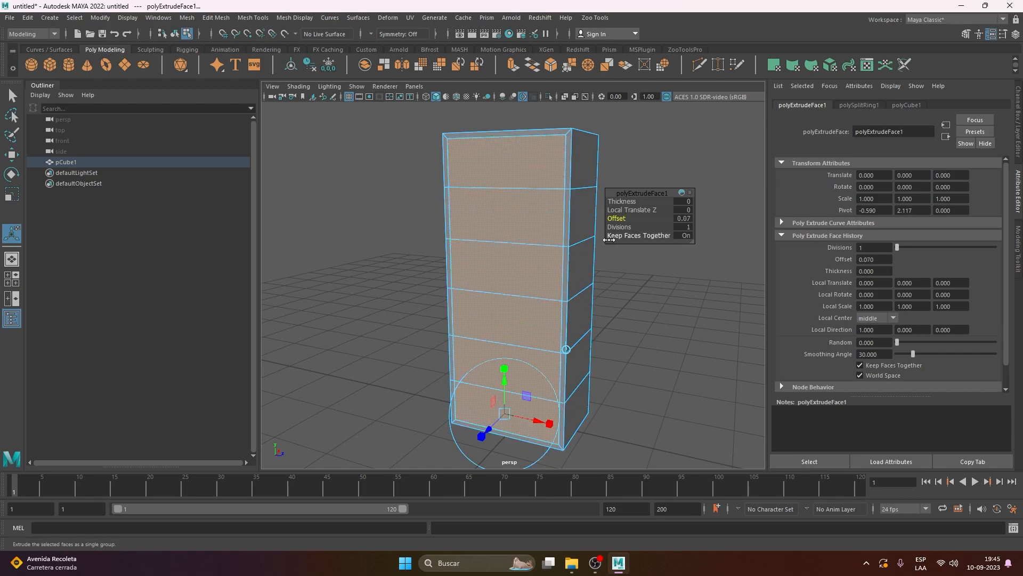
click(686, 234)
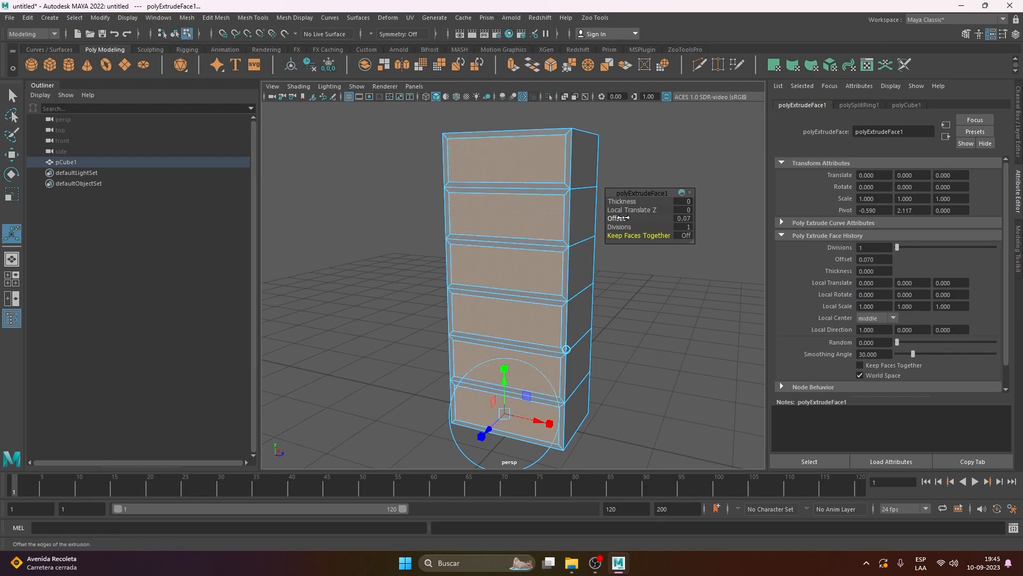
drag(619, 218, 627, 218)
Step: Try pushing the inset faces inward with a thickness of -0.32 on the same extrusion, and undo it
alt+drag(555, 183, 525, 265)
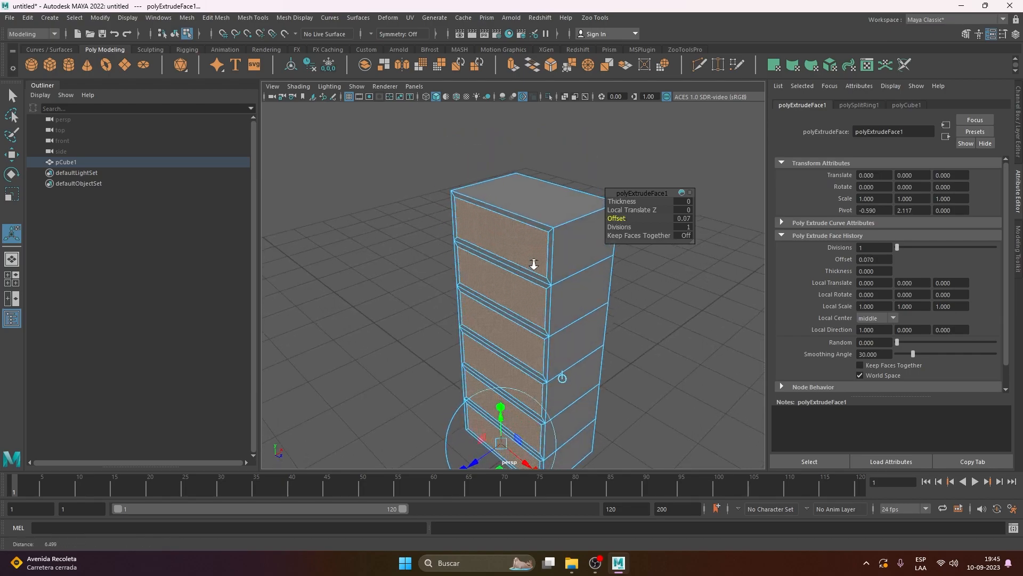
alt+right_drag(525, 265, 622, 218)
drag(621, 201, 602, 206)
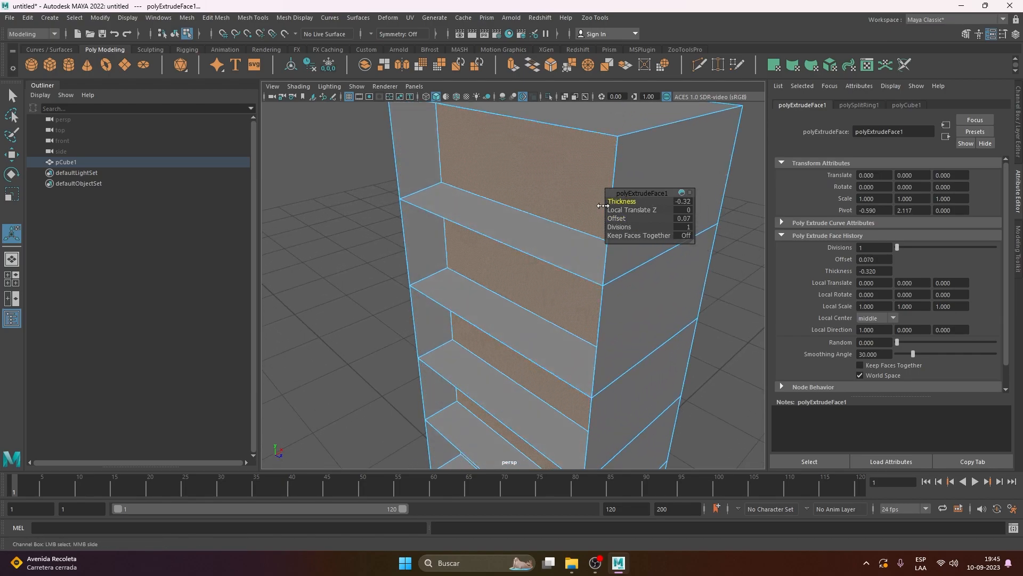
key(ctrl+z)
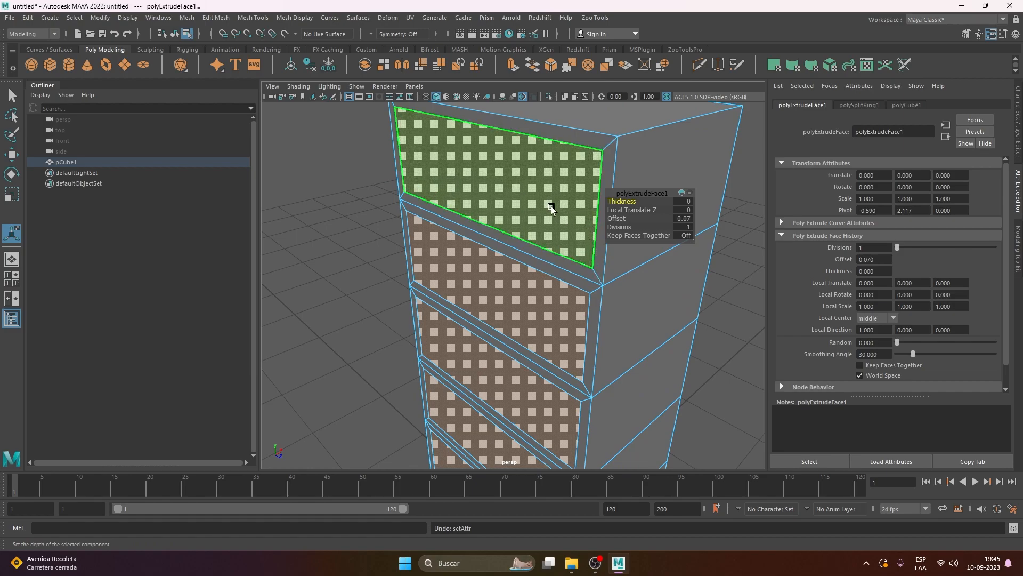
Step: Extrude the six inset faces again with a thickness of -1.09 to hollow out the shelves, and return to object mode
click(512, 65)
middle_drag(625, 201, 570, 224)
alt+drag(562, 274, 501, 273)
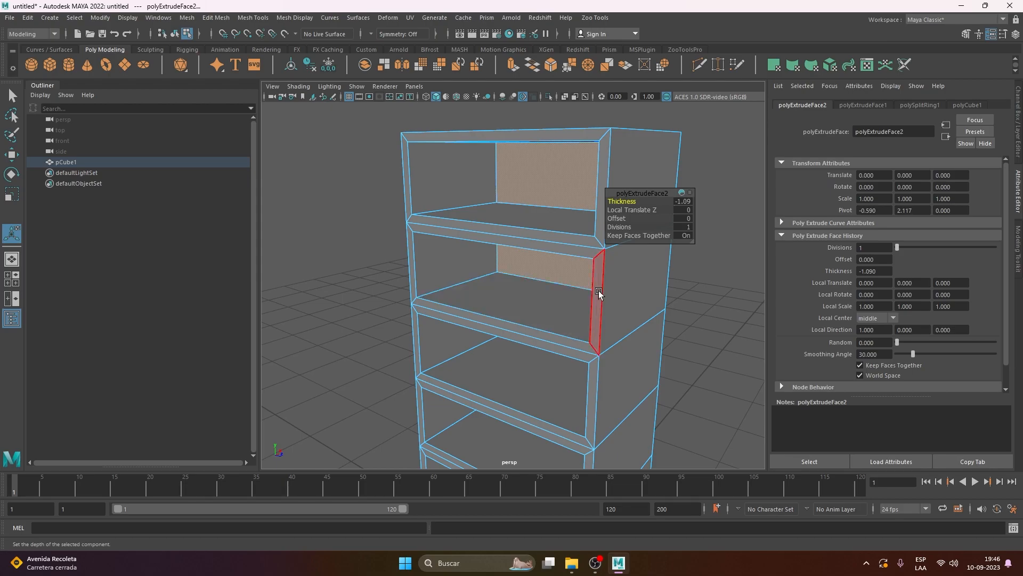
right_drag(527, 203, 554, 183)
scroll(566, 238, down, 4)
alt+middle_drag(592, 336, 569, 263)
alt+drag(569, 263, 582, 262)
alt+right_drag(582, 262, 551, 263)
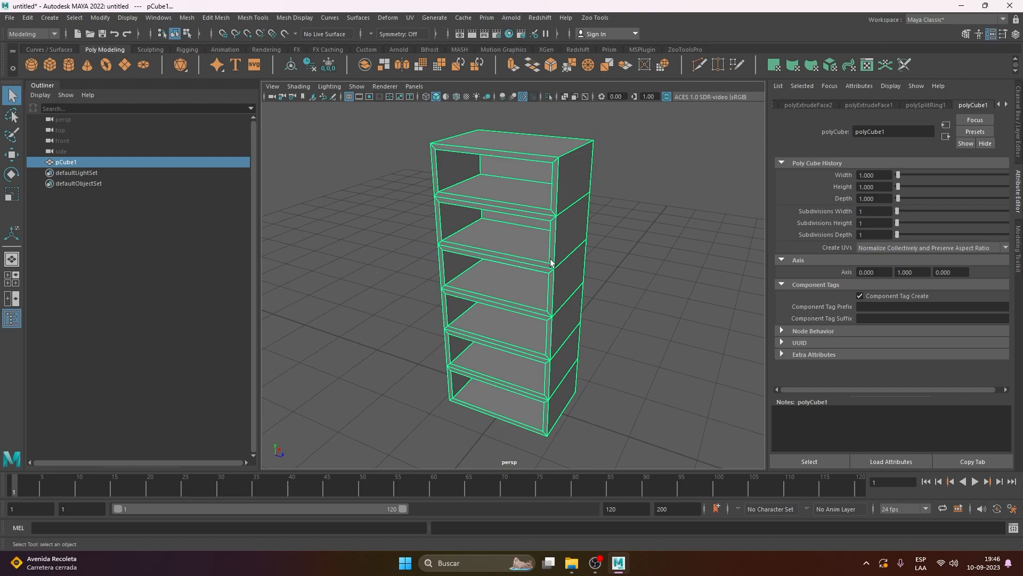
Step: Check the shelf unit in smooth preview, and return it to the unsmoothed display
key(3)
click(668, 204)
drag(618, 159, 519, 256)
key(1)
alt+right_drag(625, 204, 560, 357)
click(700, 272)
click(614, 285)
Step: Select all edges of the shelf unit in edge mode
key(f)
alt+drag(624, 272, 586, 269)
alt+middle_drag(573, 229, 539, 336)
alt+right_drag(538, 336, 512, 384)
alt+drag(517, 279, 512, 302)
scroll(596, 353, down, 8)
alt+middle_drag(597, 353, 601, 282)
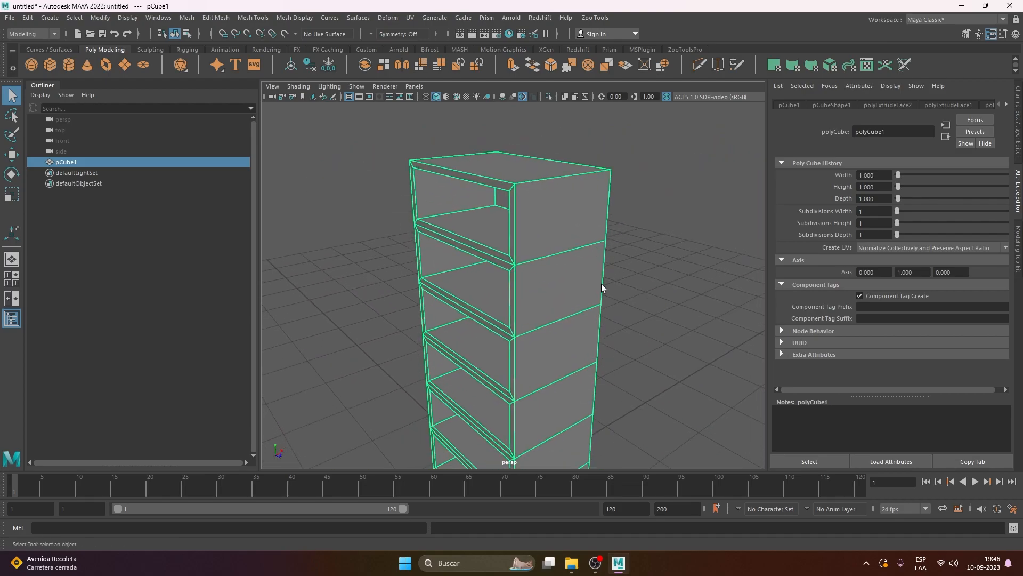
alt+right_drag(601, 281, 506, 309)
alt+middle_drag(506, 308, 512, 271)
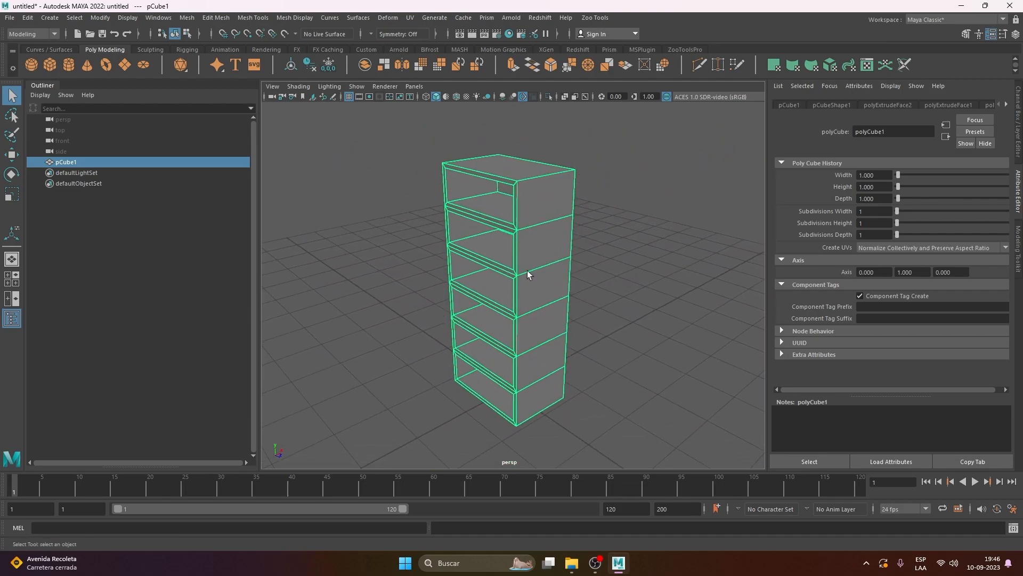
right_click(536, 203)
click(527, 188)
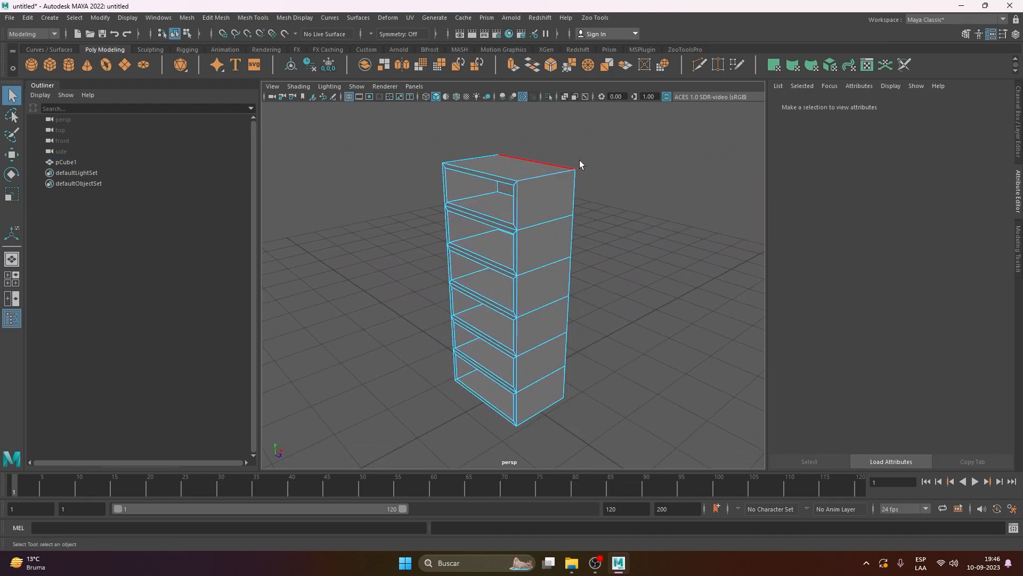
drag(623, 153, 386, 458)
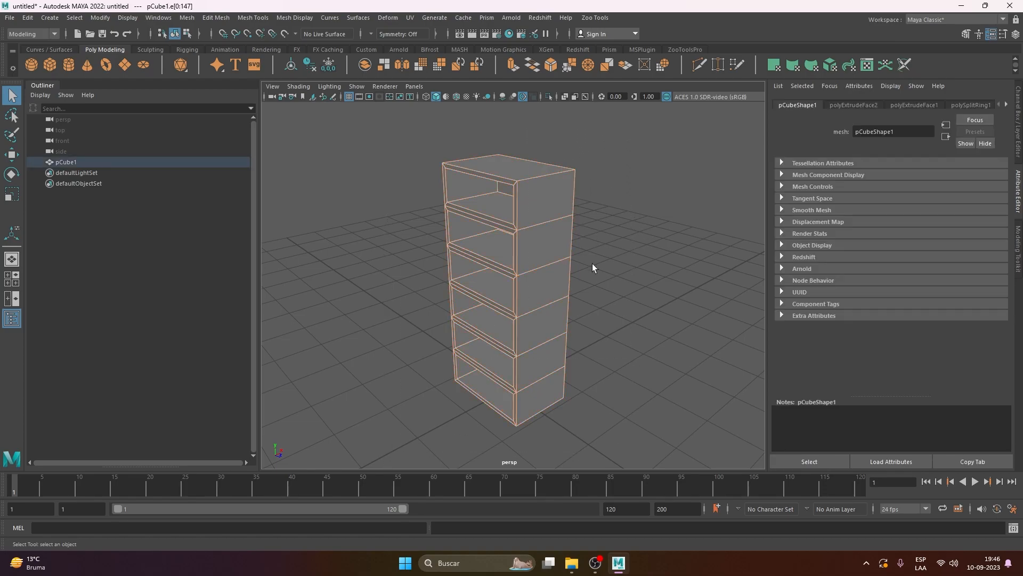
Step: Bevel all the selected edges with a fraction of 0.5, one segment and Chamfer off
alt+right_drag(483, 224, 639, 174)
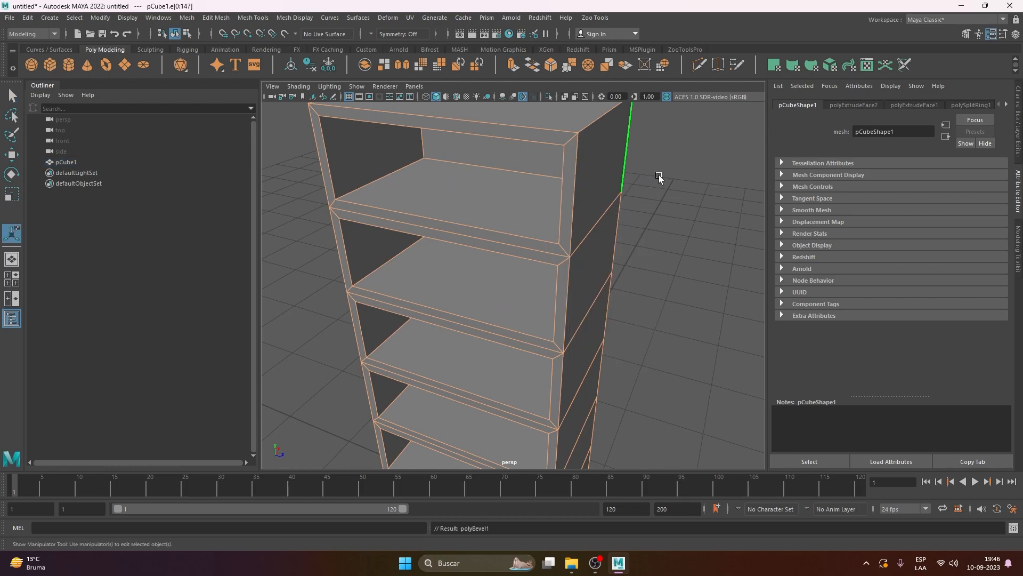
alt+middle_drag(588, 212, 565, 276)
alt+right_drag(565, 276, 608, 276)
alt+drag(608, 277, 647, 261)
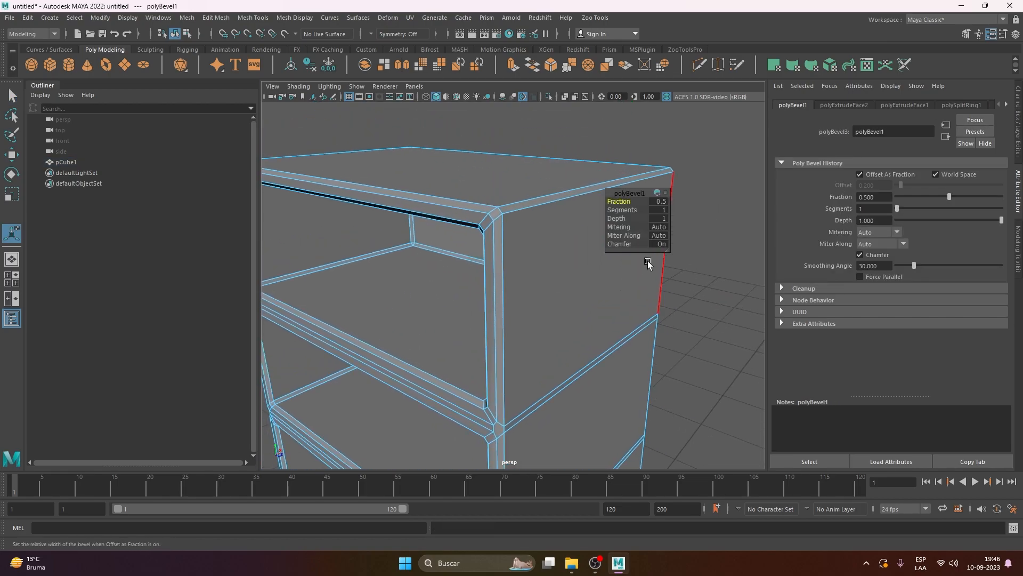
click(661, 245)
alt+right_drag(521, 244, 516, 267)
alt+drag(515, 267, 514, 294)
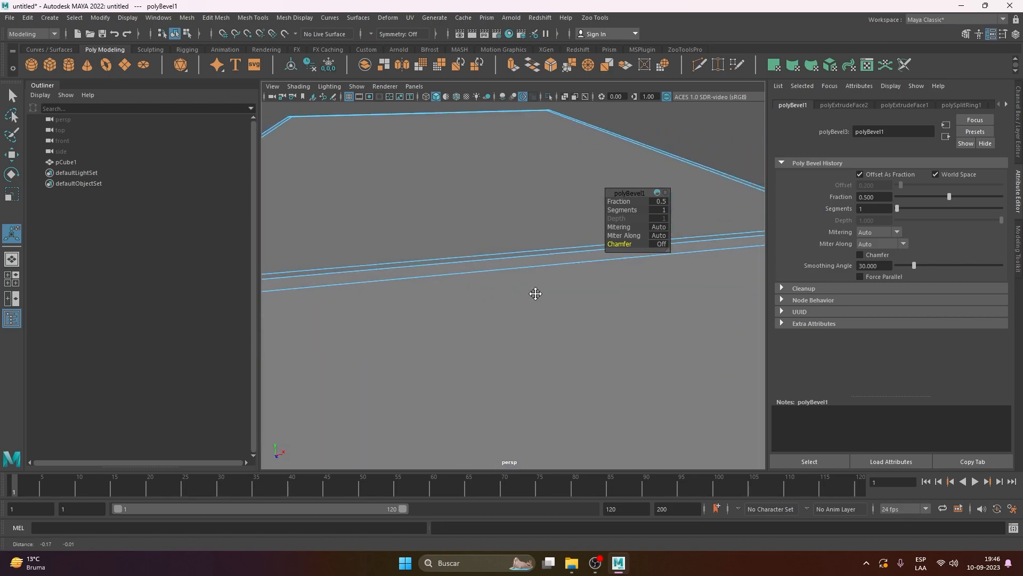
alt+right_drag(514, 294, 446, 272)
alt+drag(446, 272, 492, 277)
alt+right_drag(492, 277, 437, 255)
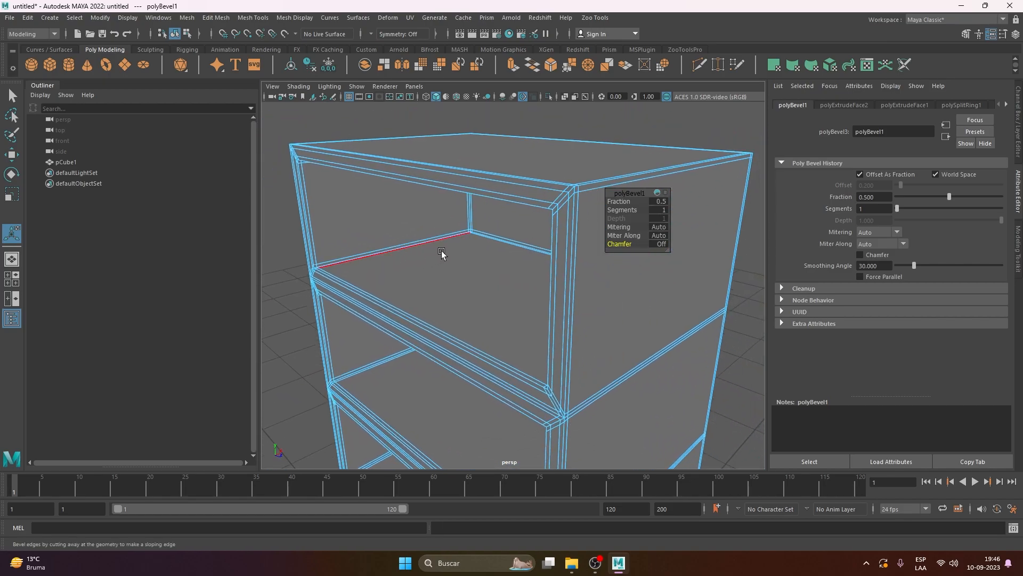
Step: Check the bevelled shelf unit in smooth preview and compare it with the unsmoothed display
key(3)
click(301, 336)
scroll(382, 344, down, 5)
alt+drag(382, 344, 524, 373)
alt+right_drag(525, 373, 501, 374)
alt+drag(597, 379, 569, 379)
click(529, 347)
key(f)
scroll(530, 336, up, 3)
key(ctrl+z)
click(537, 274)
key(1)
click(623, 299)
alt+right_drag(567, 289, 539, 260)
click(567, 285)
Step: Turn smooth preview on again and examine the shelf unit's sides and compartments from several angles
key(3)
click(399, 229)
alt+drag(448, 230, 571, 240)
alt+right_drag(570, 240, 615, 272)
alt+middle_drag(615, 272, 574, 368)
alt+right_drag(574, 368, 618, 368)
alt+drag(619, 368, 669, 364)
alt+right_drag(669, 365, 609, 358)
alt+middle_drag(610, 358, 569, 277)
alt+right_drag(569, 276, 488, 277)
alt+drag(488, 277, 575, 297)
alt+right_drag(576, 297, 598, 293)
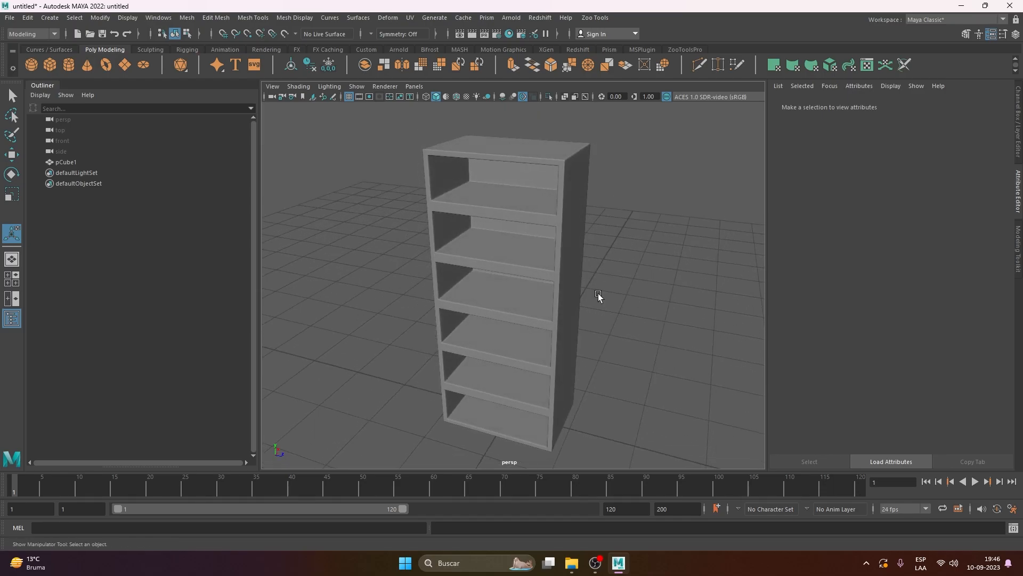
Step: Examine the rounded upper front corner of the smoothed shelf unit up close
scroll(616, 178, up, 6)
alt+middle_drag(617, 178, 528, 365)
alt+drag(527, 366, 538, 325)
alt+middle_drag(539, 325, 550, 450)
scroll(600, 380, up, 2)
alt+drag(600, 381, 625, 379)
alt+middle_drag(625, 378, 606, 357)
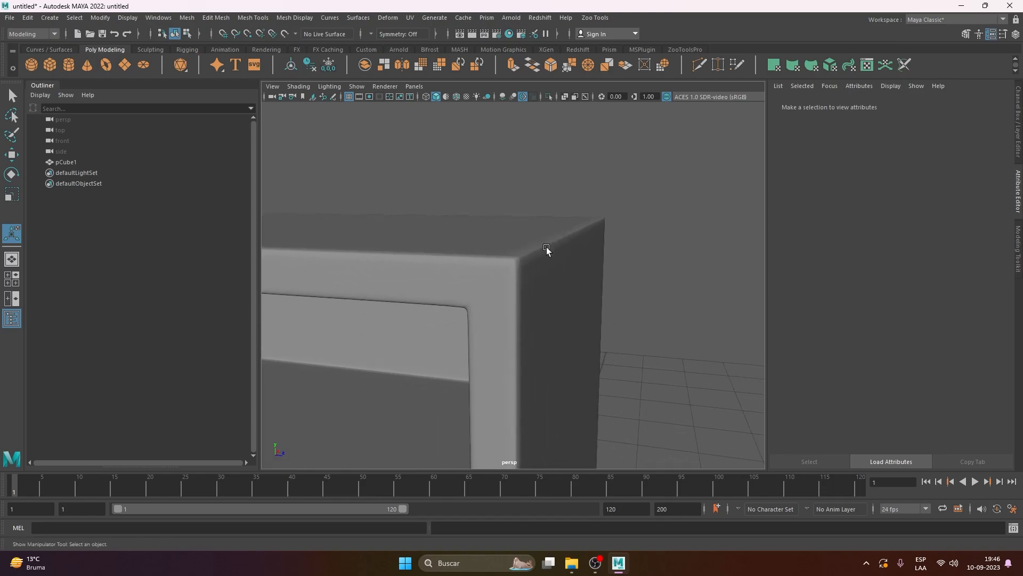
Step: Return the shelf unit to the unsmoothed display with the Select tool active, and select the whole object
click(561, 251)
key(1)
key(f)
alt+drag(677, 242, 597, 305)
key(q)
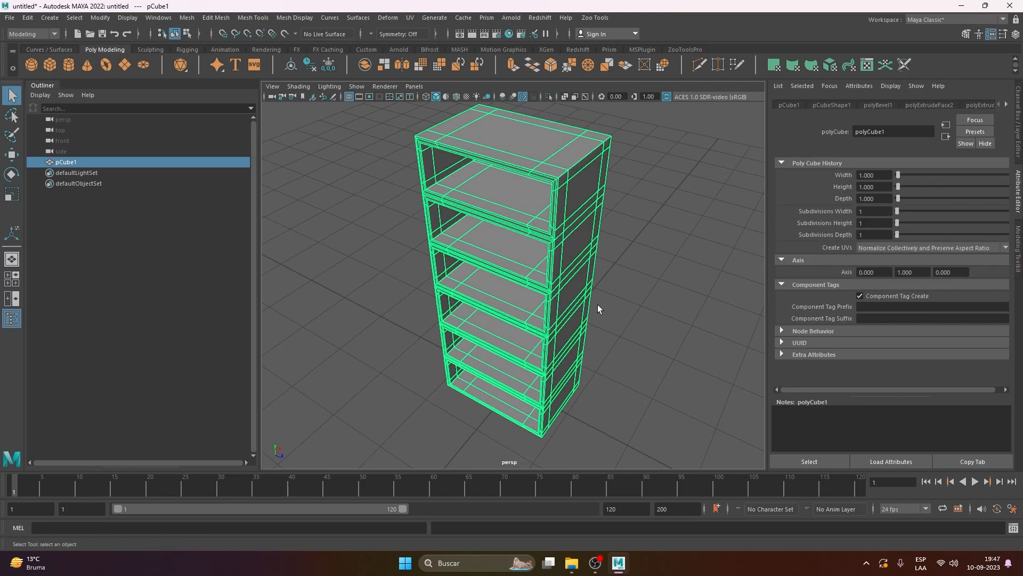
alt+right_drag(597, 309, 539, 304)
alt+drag(539, 304, 555, 295)
click(622, 263)
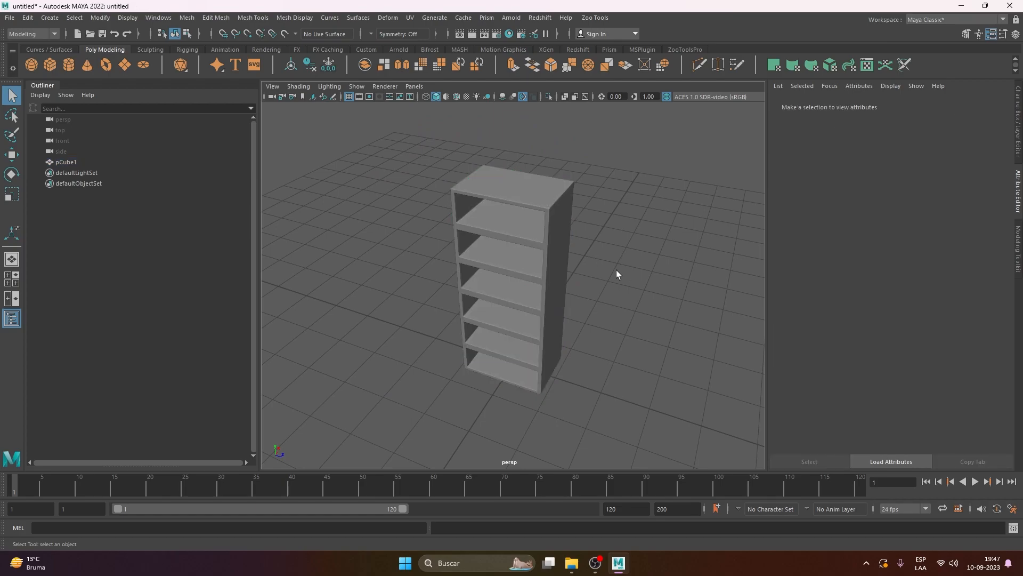
drag(607, 199, 425, 373)
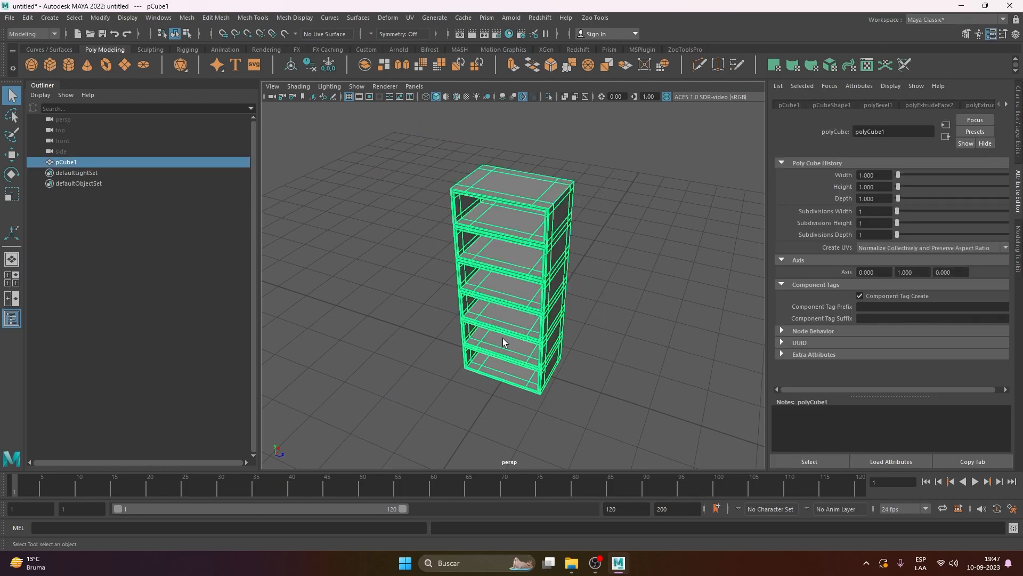